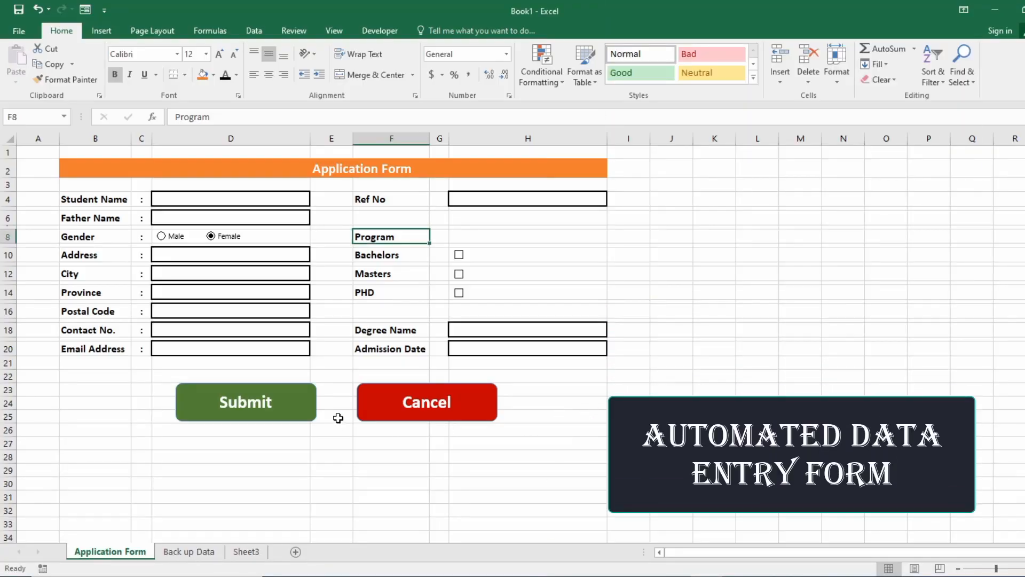
Toggle Merge & Center off on B2:H2 so 'Application Form' sits left-aligned in B2.
{"action": "scroll", "coordinate": [337, 417], "scroll_direction": "down", "scroll_amount": 1}
{"action": "scroll", "coordinate": [340, 418], "scroll_direction": "up", "scroll_amount": 1}
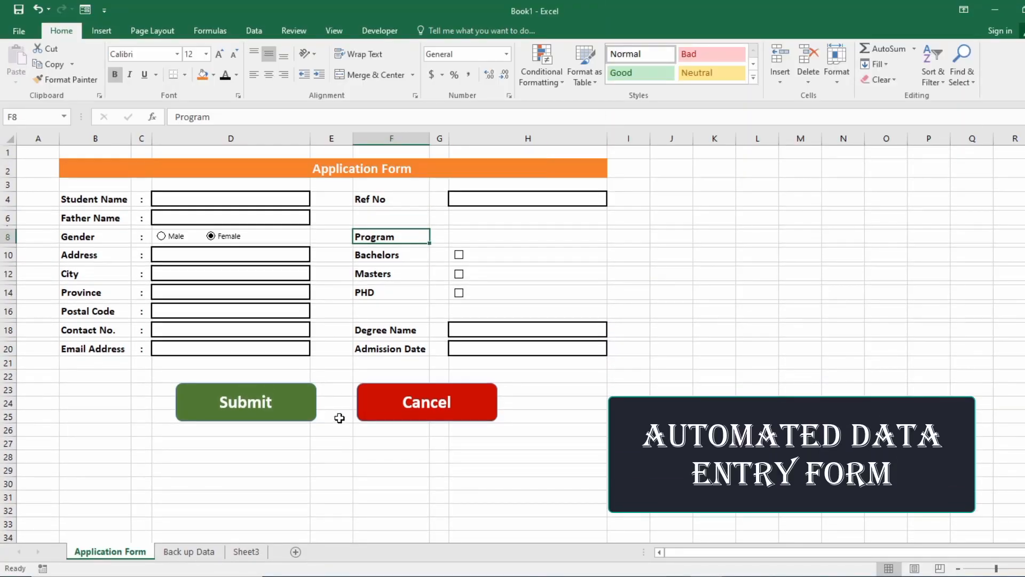
{"action": "left_click", "coordinate": [328, 170]}
{"action": "left_click", "coordinate": [299, 199]}
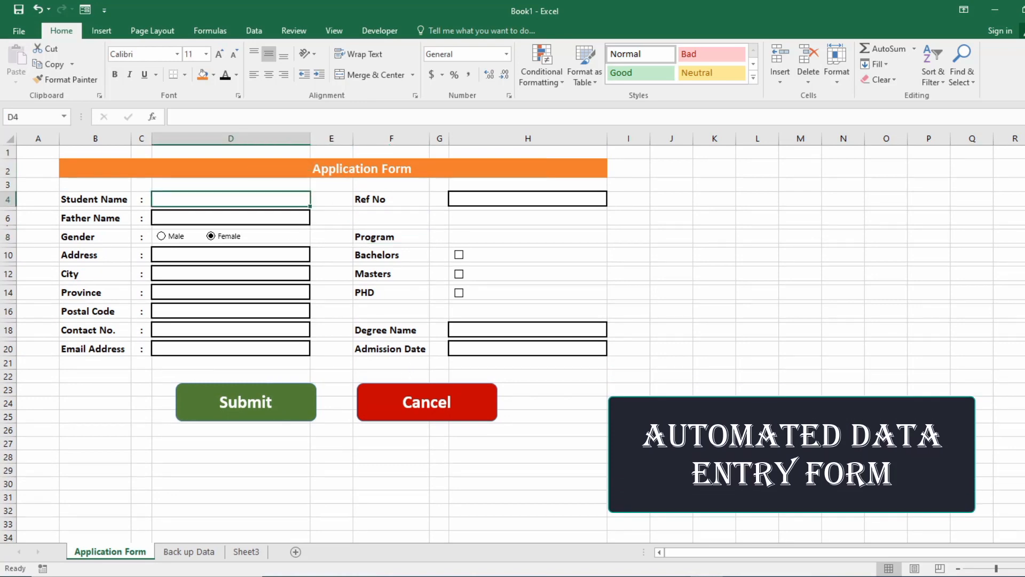
{"action": "left_click_drag", "start_coordinate": [71, 167], "coordinate": [578, 167]}
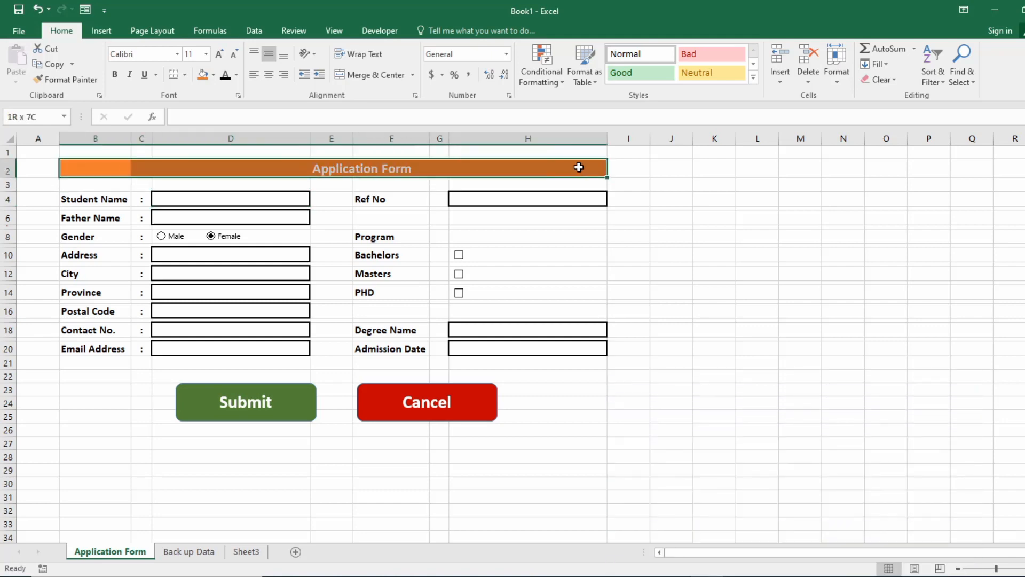
{"action": "left_click", "coordinate": [376, 78]}
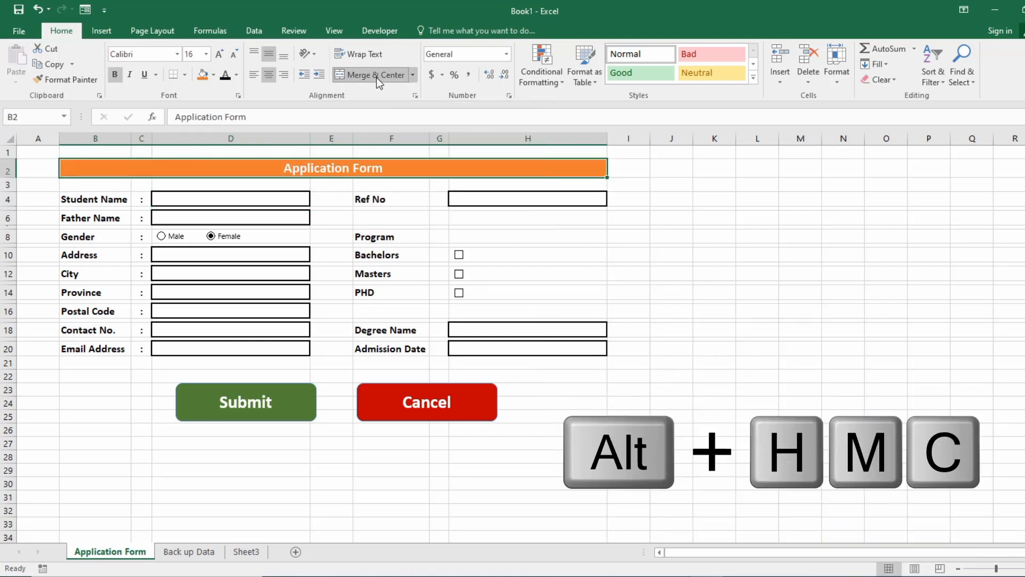
{"action": "left_click", "coordinate": [377, 77]}
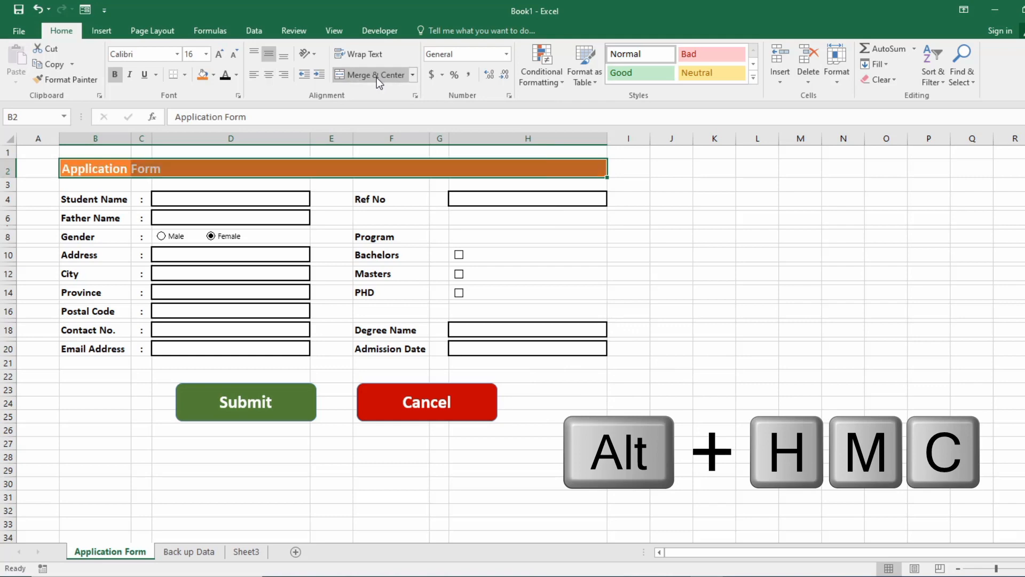
{"action": "left_click", "coordinate": [300, 301]}
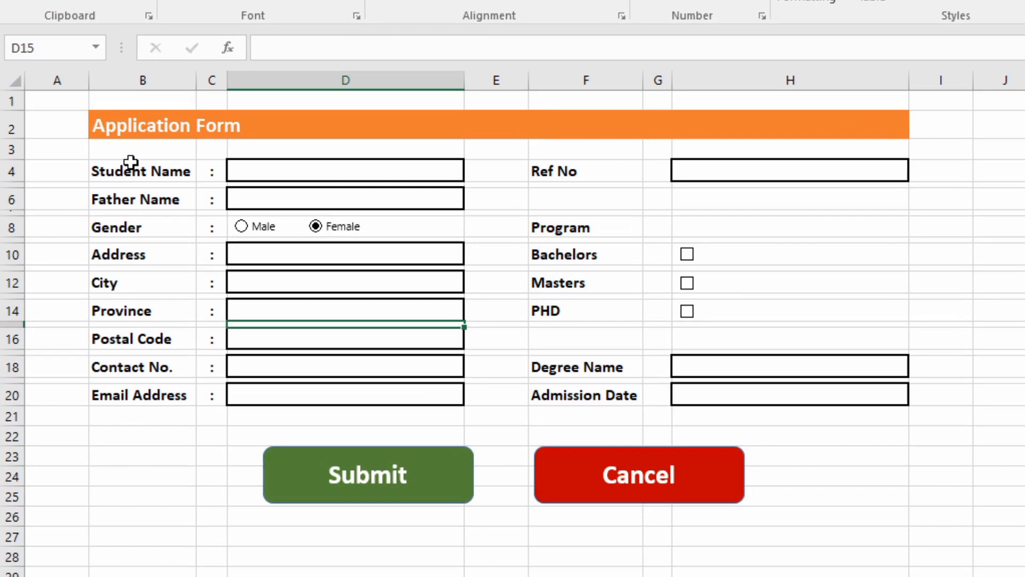
Set column C's width to 3.5.
{"action": "left_click", "coordinate": [137, 172]}
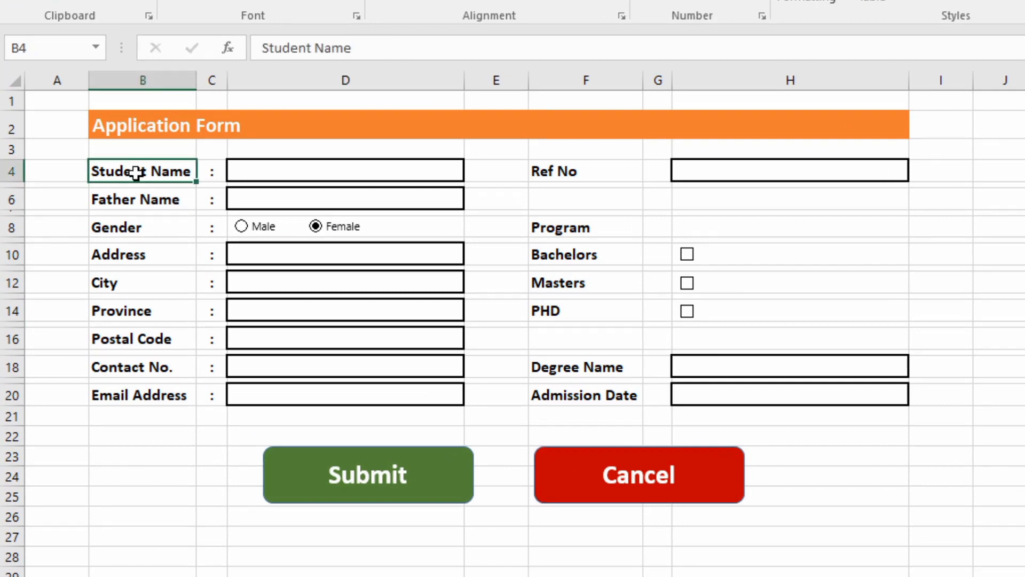
{"action": "left_click_drag", "start_coordinate": [137, 169], "coordinate": [178, 167]}
{"action": "right_click", "coordinate": [212, 80]}
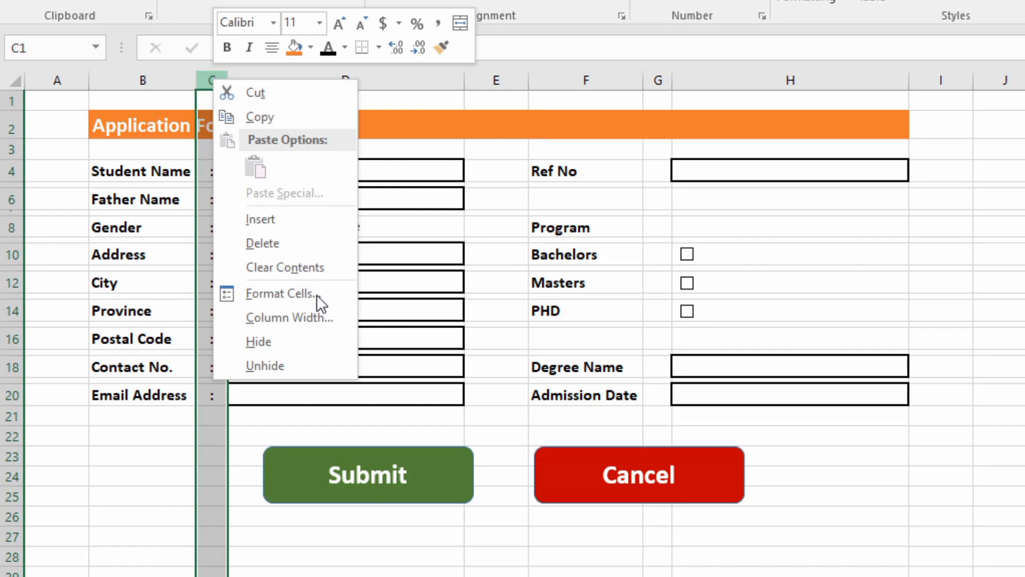
{"action": "left_click", "coordinate": [280, 310]}
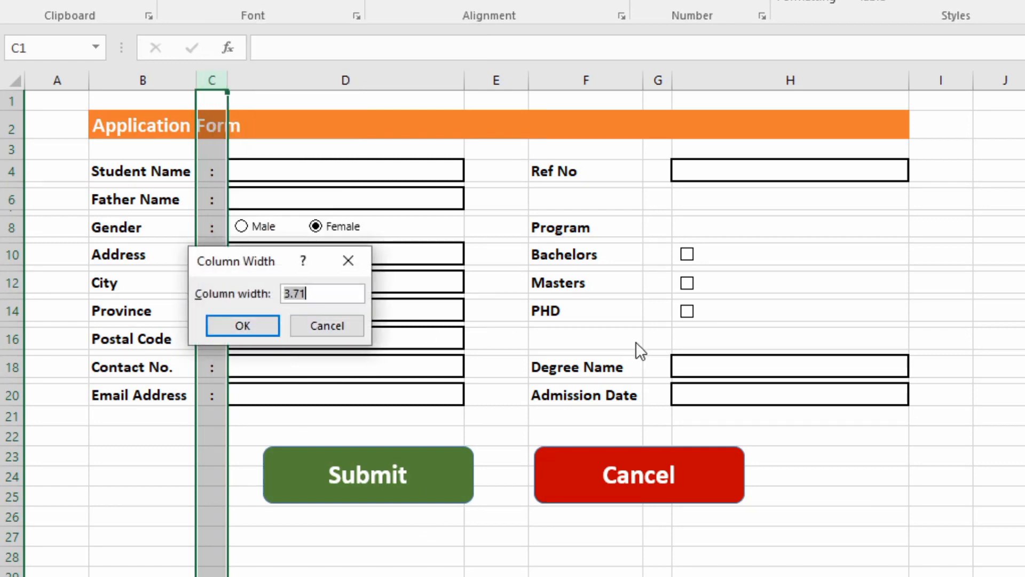
{"action": "type", "text": "3.5"}
{"action": "key", "text": "Return"}
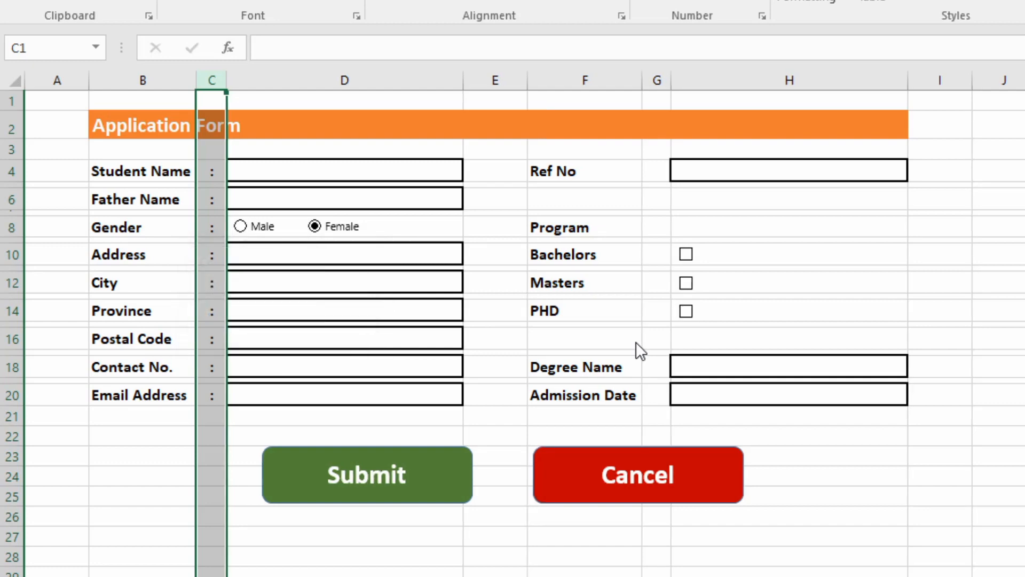
Copy the colon from C4 into G4, G18 and G20 beside Ref No, Degree Name and Admission Date.
{"action": "left_click", "coordinate": [687, 288]}
{"action": "left_click", "coordinate": [664, 184]}
{"action": "left_click", "coordinate": [214, 179]}
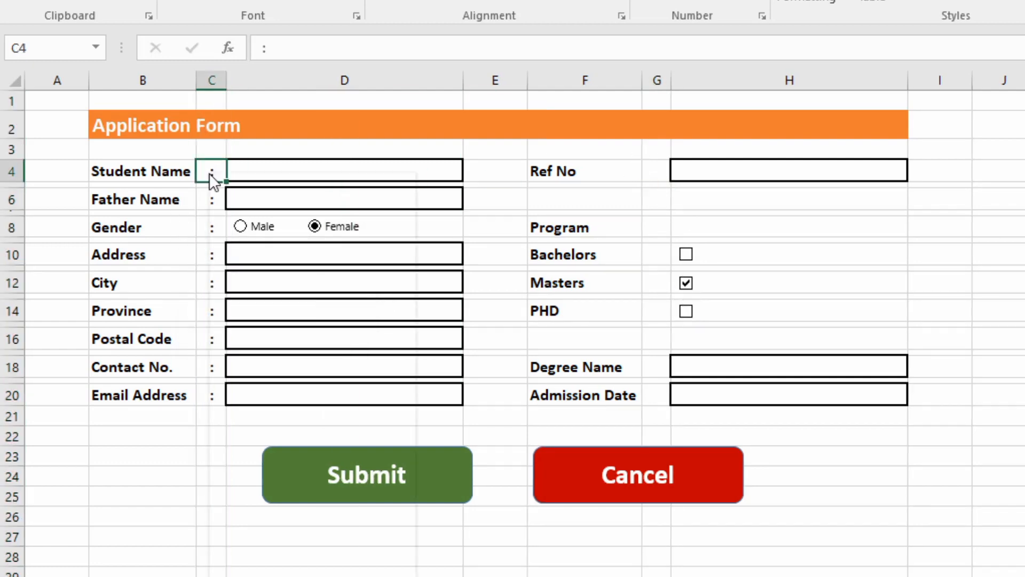
{"action": "right_click", "coordinate": [213, 179]}
{"action": "left_click", "coordinate": [256, 212]}
{"action": "left_click", "coordinate": [657, 175]}
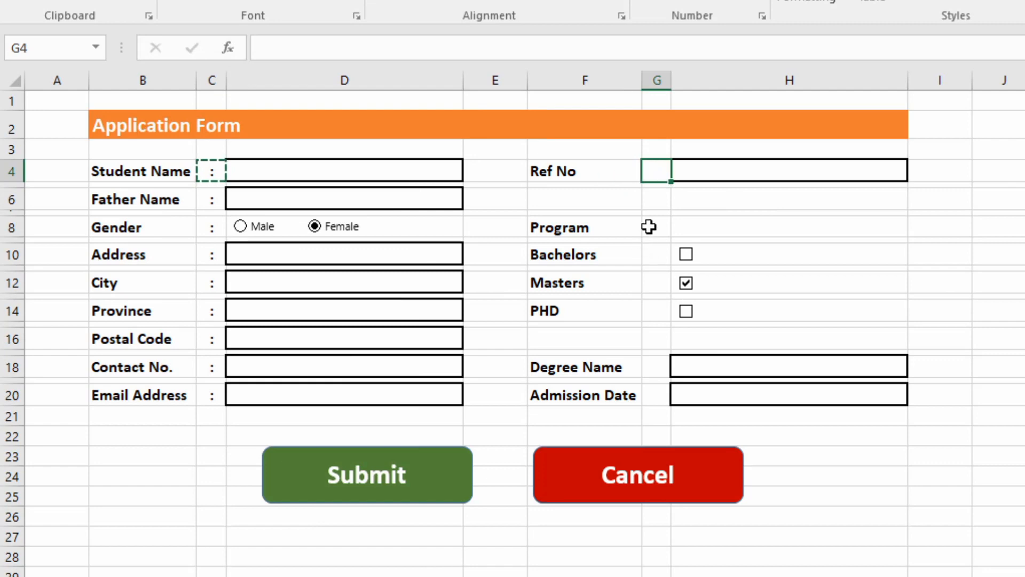
{"action": "left_click", "coordinate": [650, 364]}
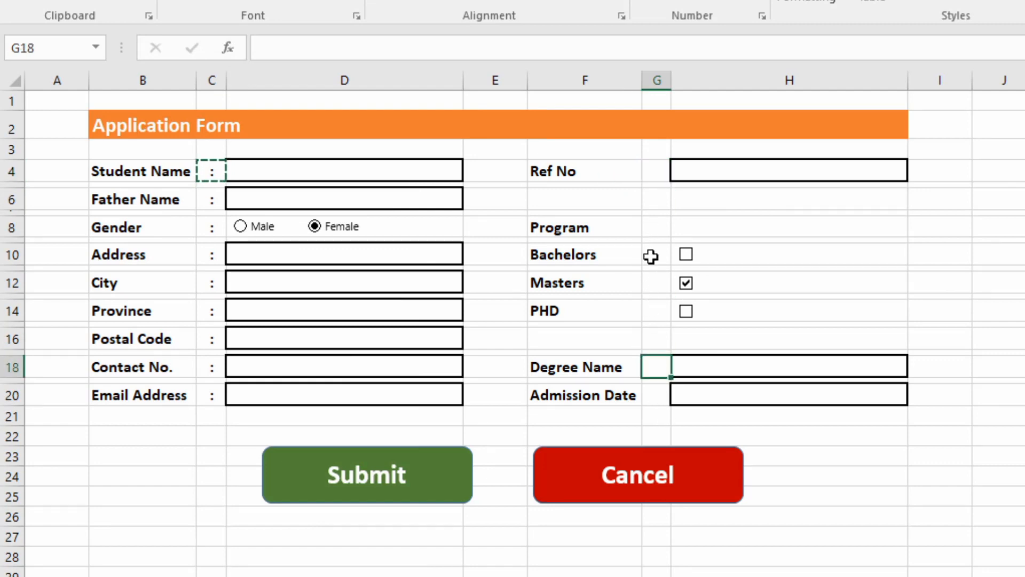
{"action": "left_click", "coordinate": [651, 169]}
{"action": "left_click", "coordinate": [657, 367], "text": "ctrl"}
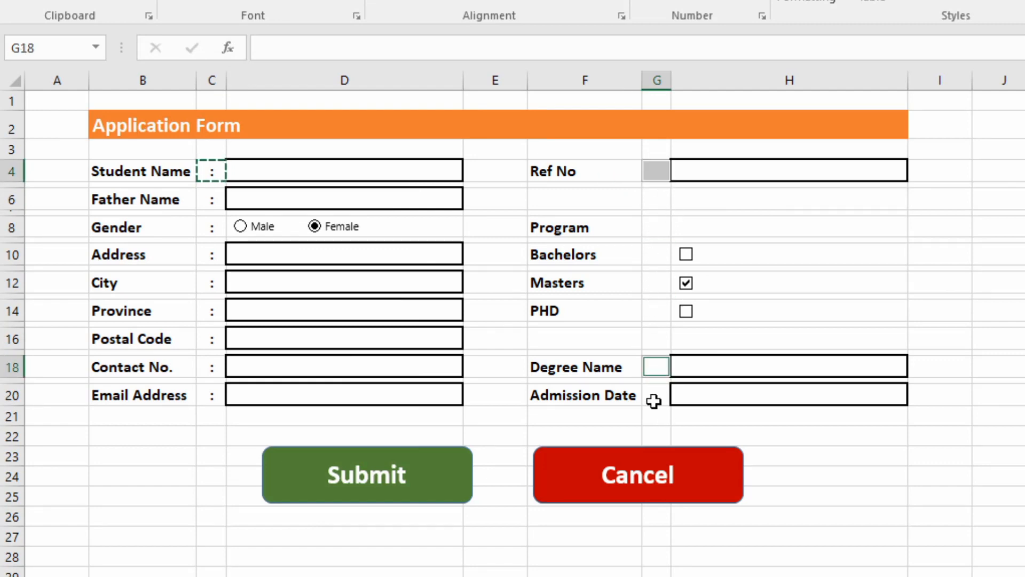
{"action": "left_click", "coordinate": [654, 401], "text": "ctrl"}
{"action": "key", "text": "ctrl+v"}
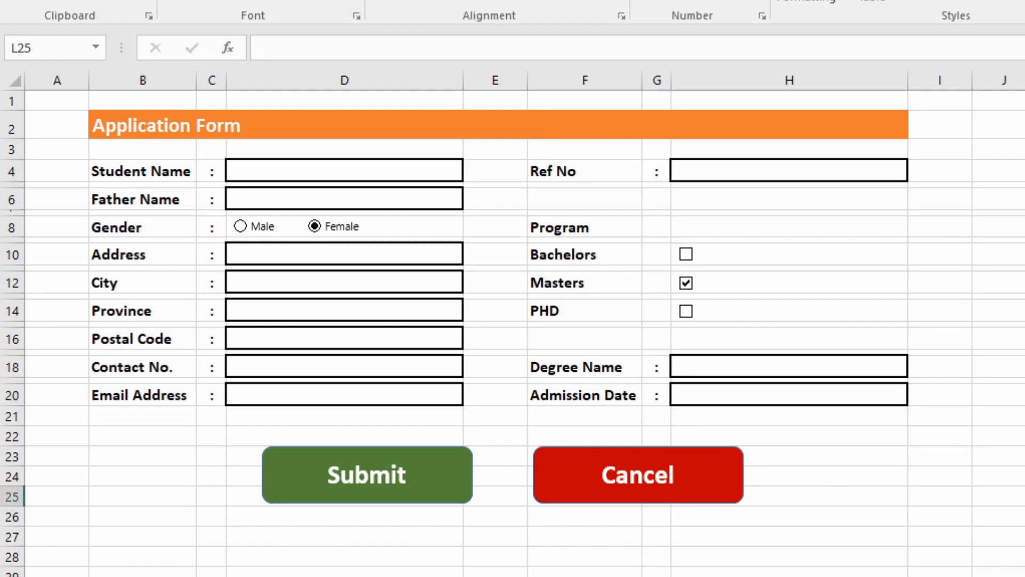
Set column G's width to 3.5.
{"action": "right_click", "coordinate": [657, 81]}
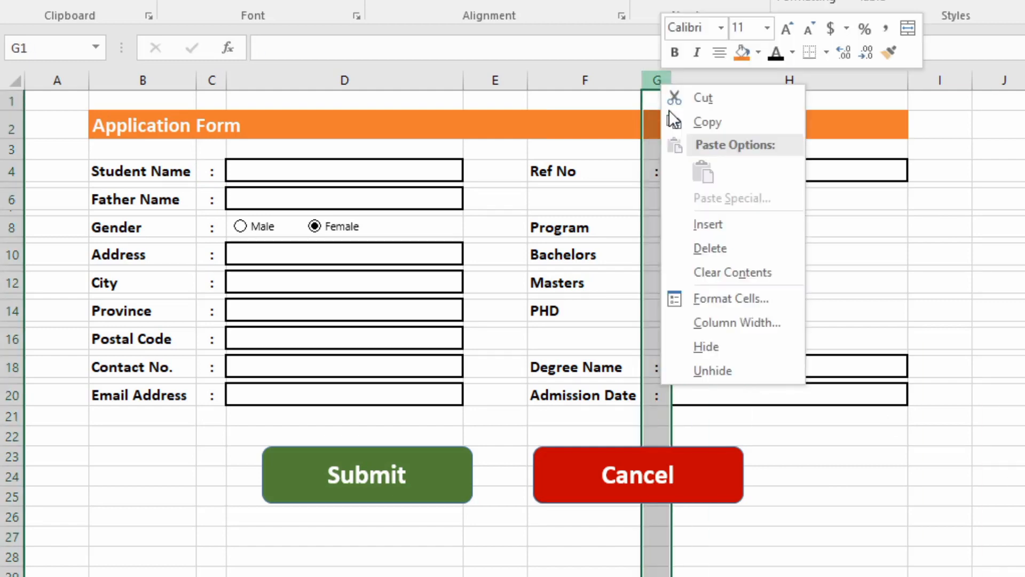
{"action": "left_click", "coordinate": [729, 327]}
{"action": "type", "text": "3."}
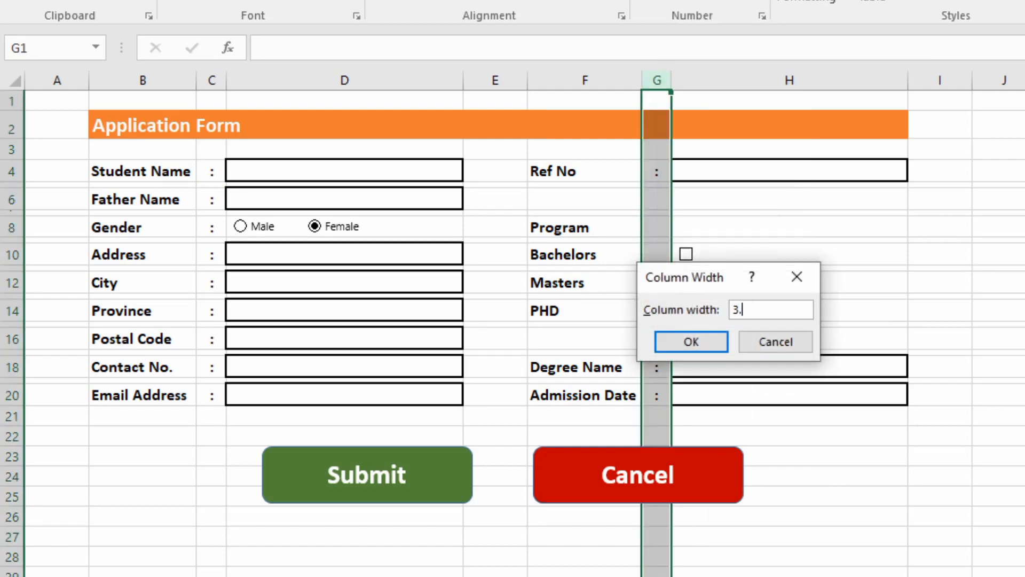
{"action": "type", "text": "5"}
{"action": "key", "text": "Return"}
{"action": "left_click", "coordinate": [985, 338]}
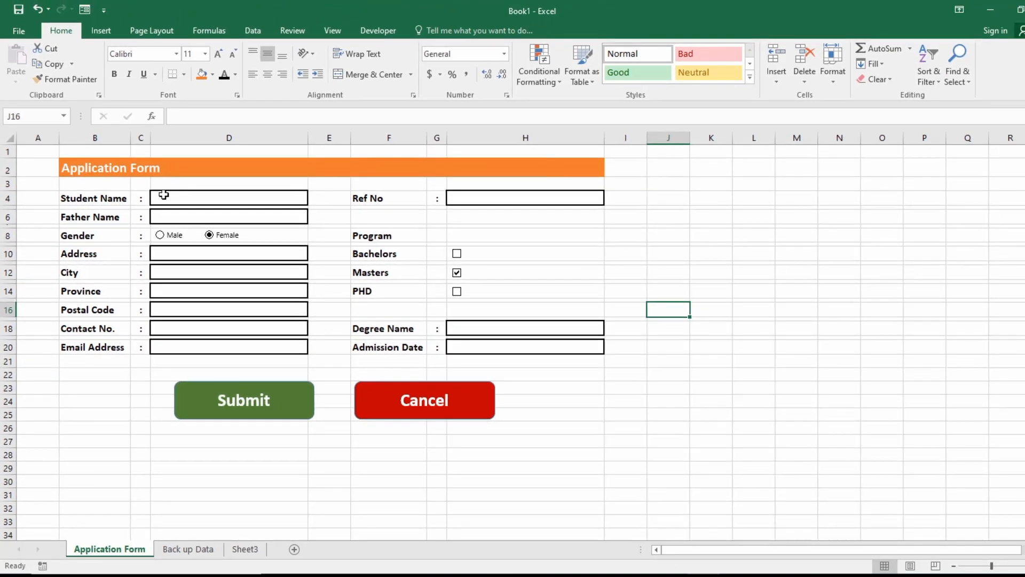
Give the Student Name box D4 a thick outside border.
{"action": "left_click", "coordinate": [163, 195]}
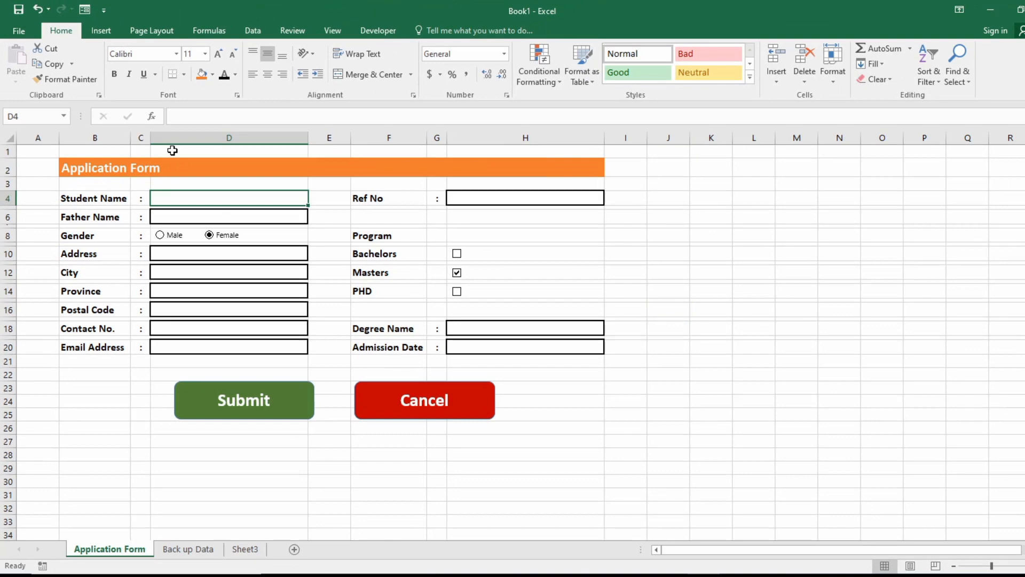
{"action": "left_click", "coordinate": [185, 75]}
{"action": "left_click", "coordinate": [213, 223]}
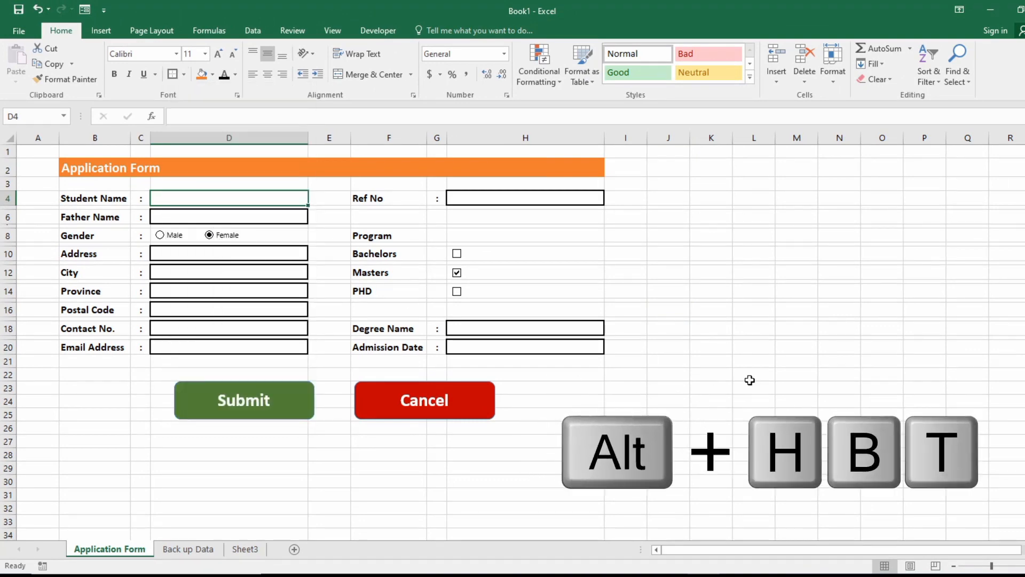
{"action": "left_click", "coordinate": [748, 377]}
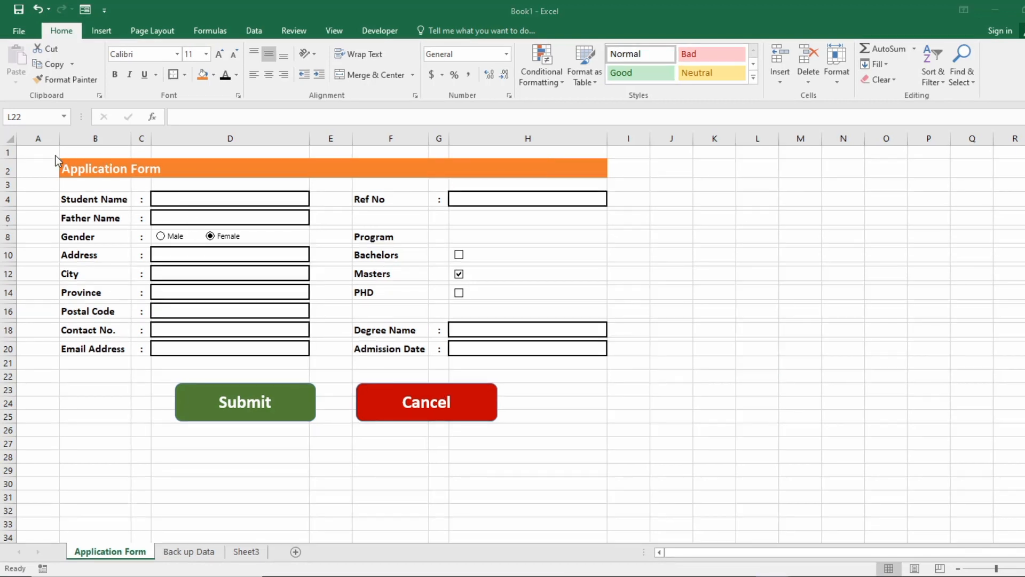
Merge and centre the Application Form title across B2:H2 again.
{"action": "left_click_drag", "start_coordinate": [70, 169], "coordinate": [560, 170]}
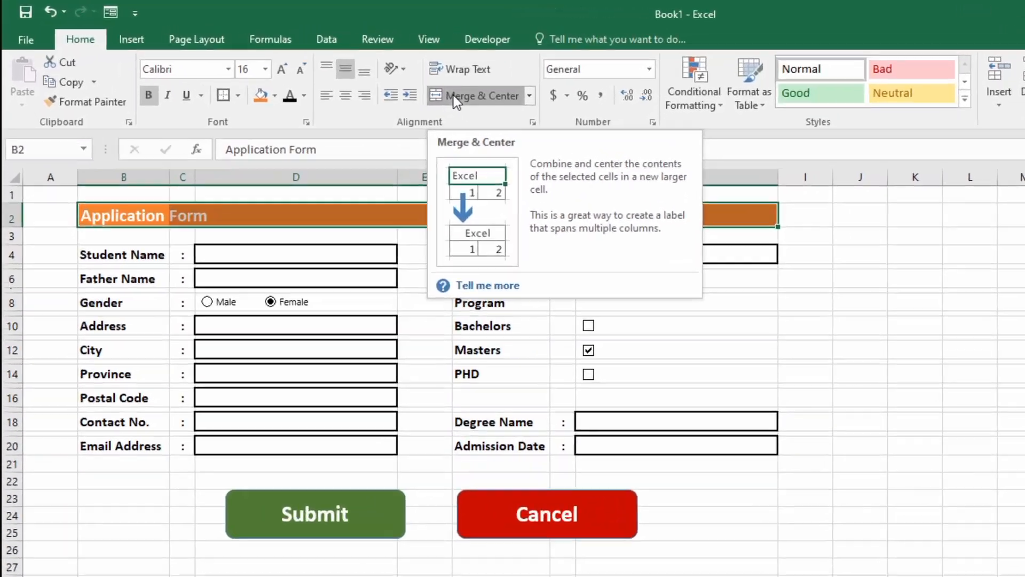
{"action": "left_click", "coordinate": [342, 75]}
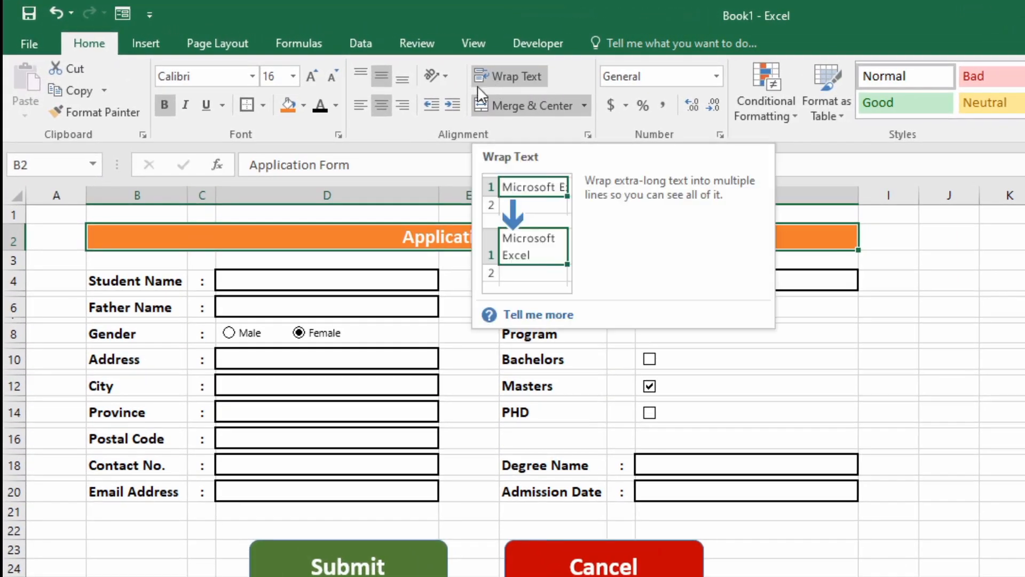
{"action": "left_click", "coordinate": [995, 529]}
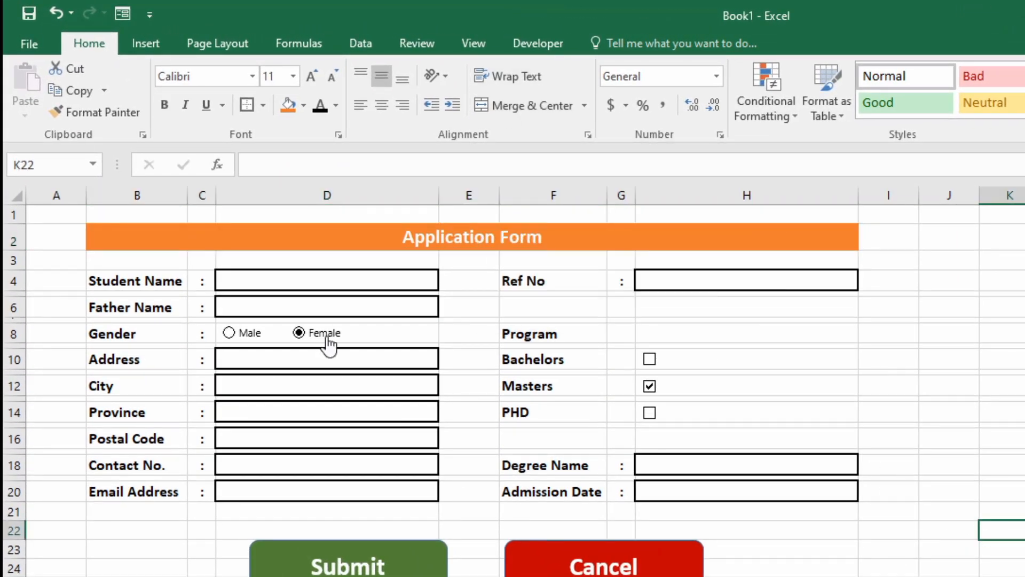
{"action": "left_click", "coordinate": [299, 277]}
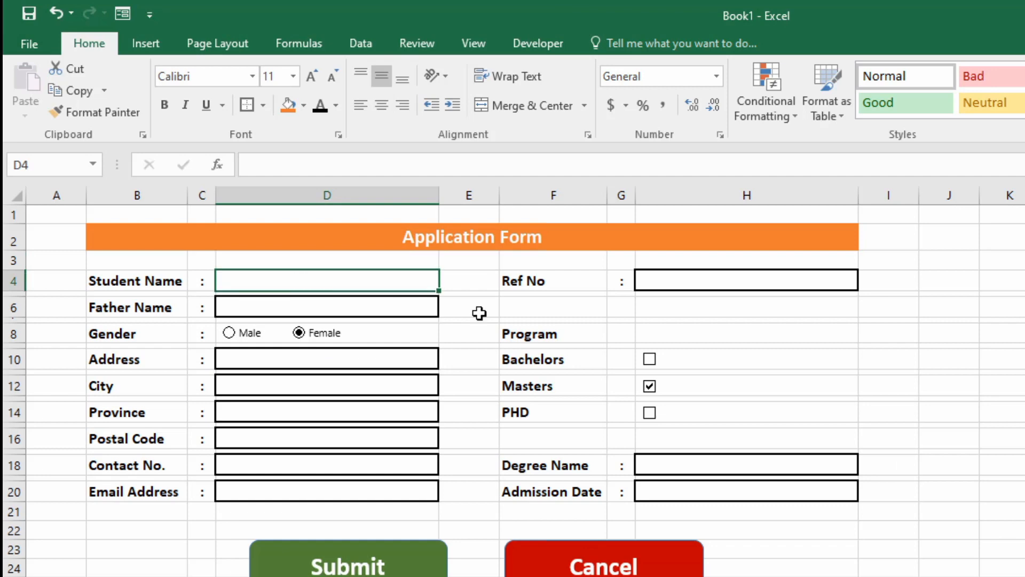
Type test names into the Student Name (D4) and Father Name (D6) boxes.
{"action": "type", "text": "m"}
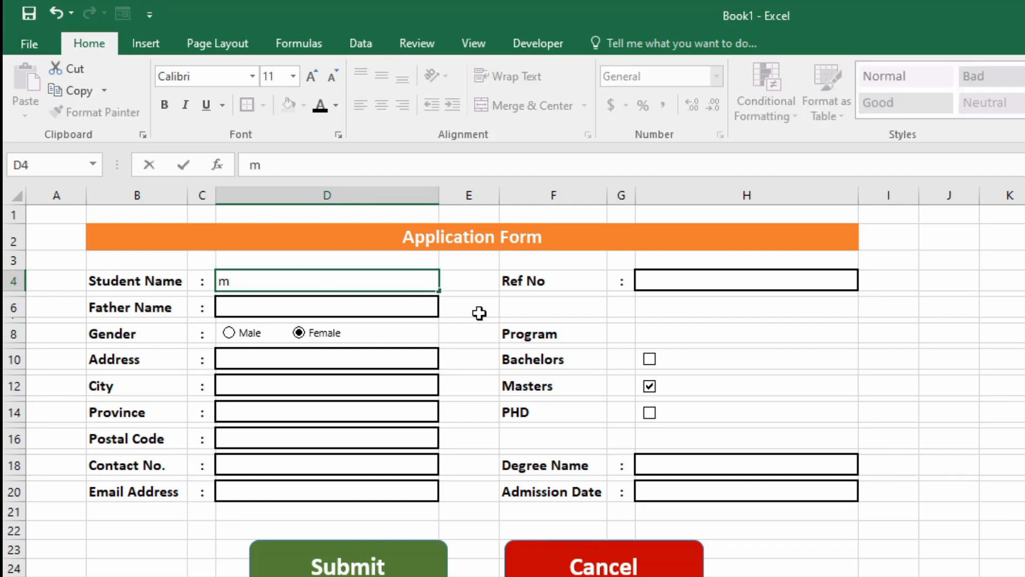
{"action": "type", "text": "ahahad"}
{"action": "key", "text": "Tab"}
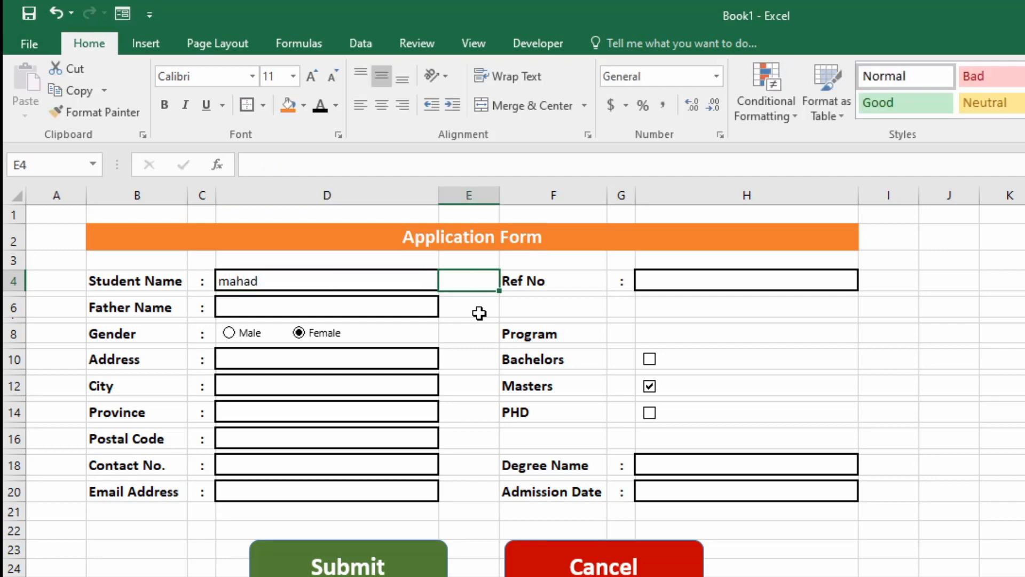
{"action": "key", "text": "Down"}
{"action": "key", "text": "Left"}
{"action": "key", "text": "Down"}
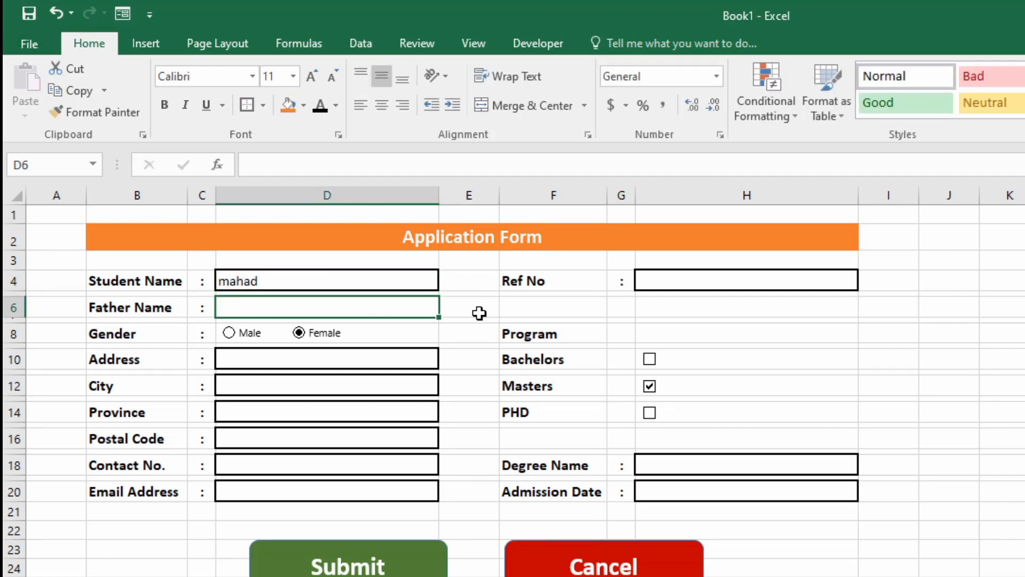
{"action": "type", "text": "Faizam"}
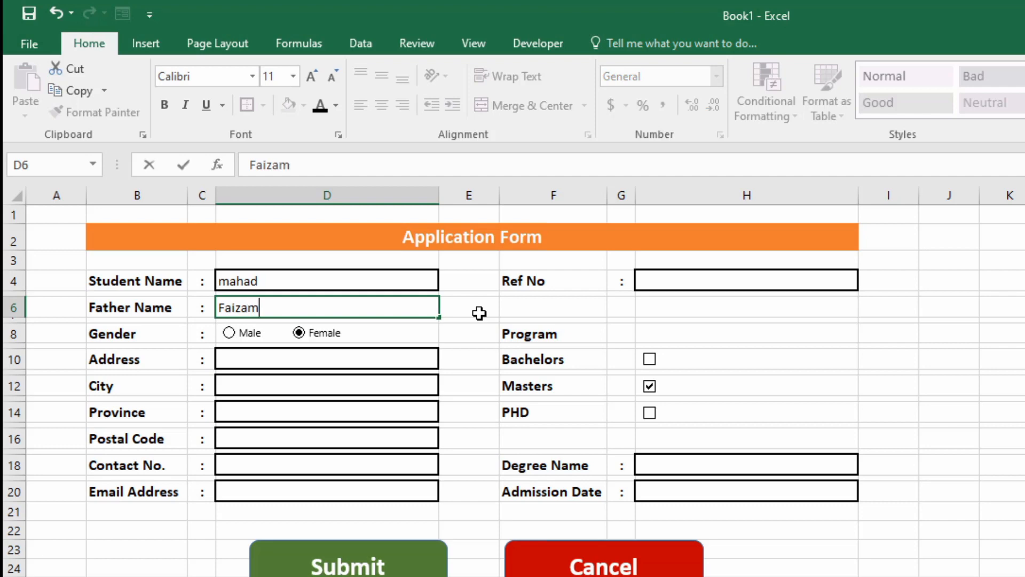
{"action": "key", "text": "Return"}
{"action": "key", "text": "Up"}
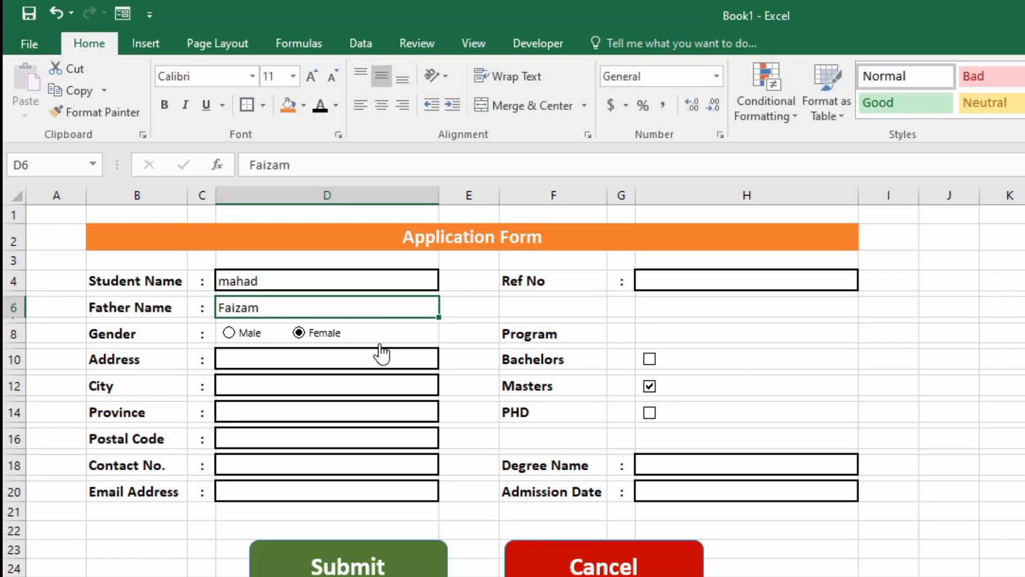
Delete the test entries from D4 and D6.
{"action": "left_click", "coordinate": [297, 281]}
{"action": "key", "text": "Delete"}
{"action": "left_click", "coordinate": [276, 302]}
{"action": "key", "text": "Delete"}
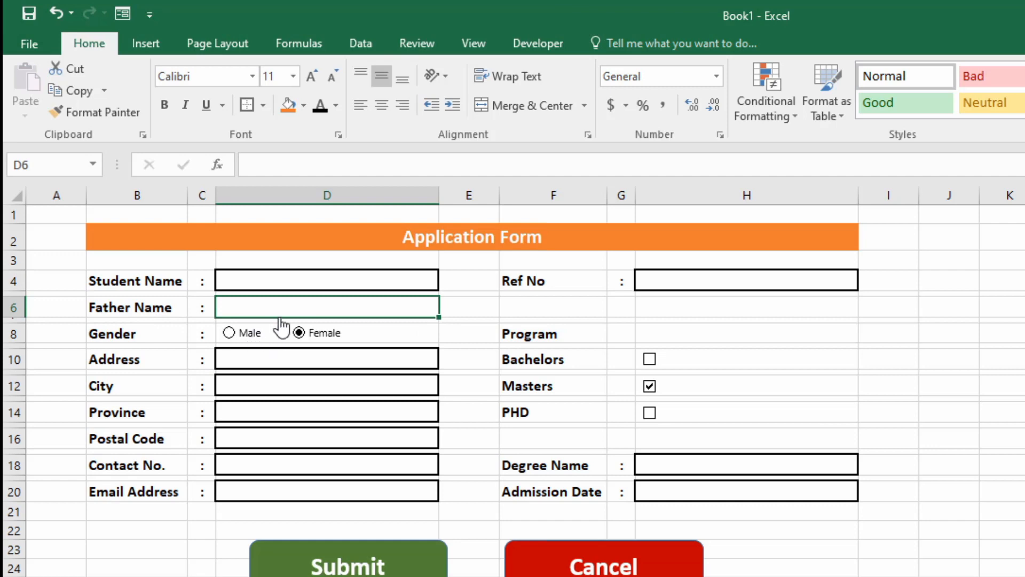
Show the Developer tab and confirm it is ticked under File > Options > Customize Ribbon.
{"action": "left_click", "coordinate": [516, 41]}
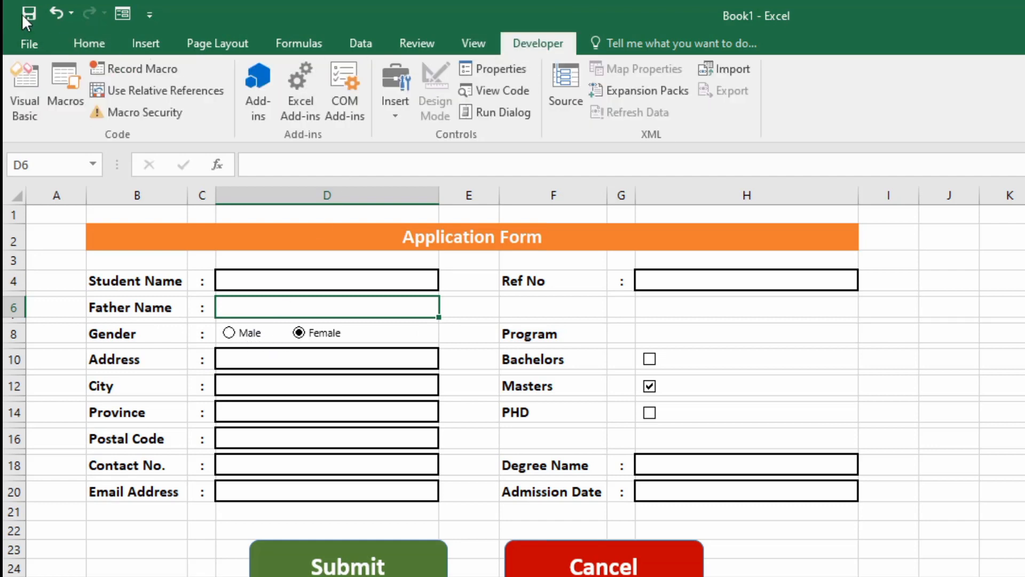
{"action": "left_click", "coordinate": [149, 16]}
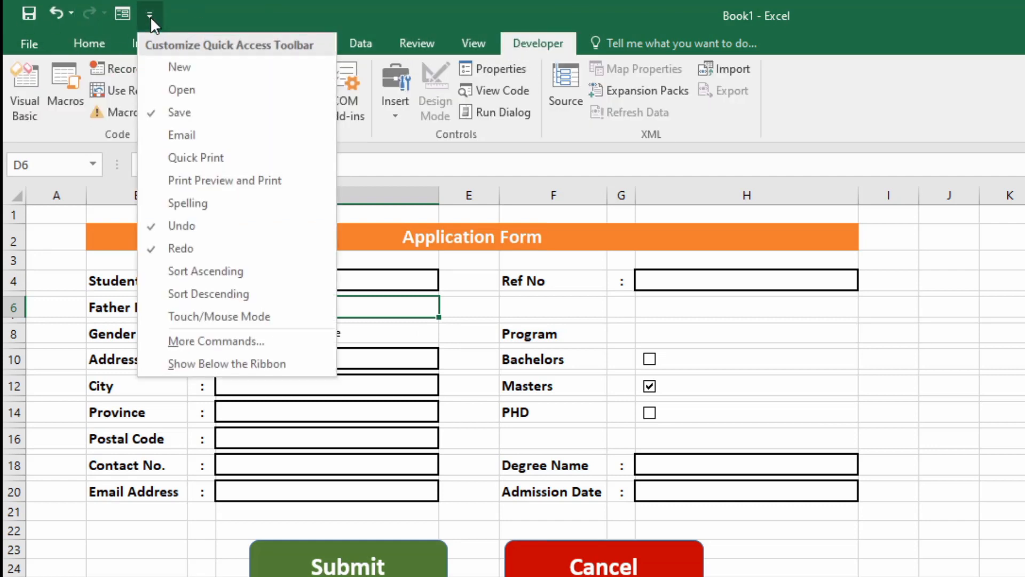
{"action": "left_click", "coordinate": [25, 44]}
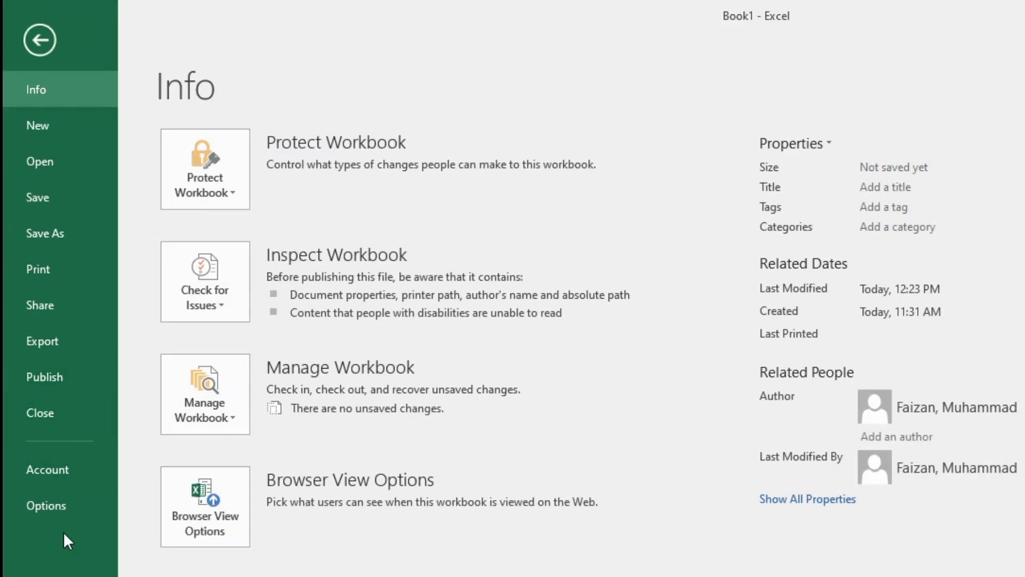
{"action": "left_click", "coordinate": [51, 506]}
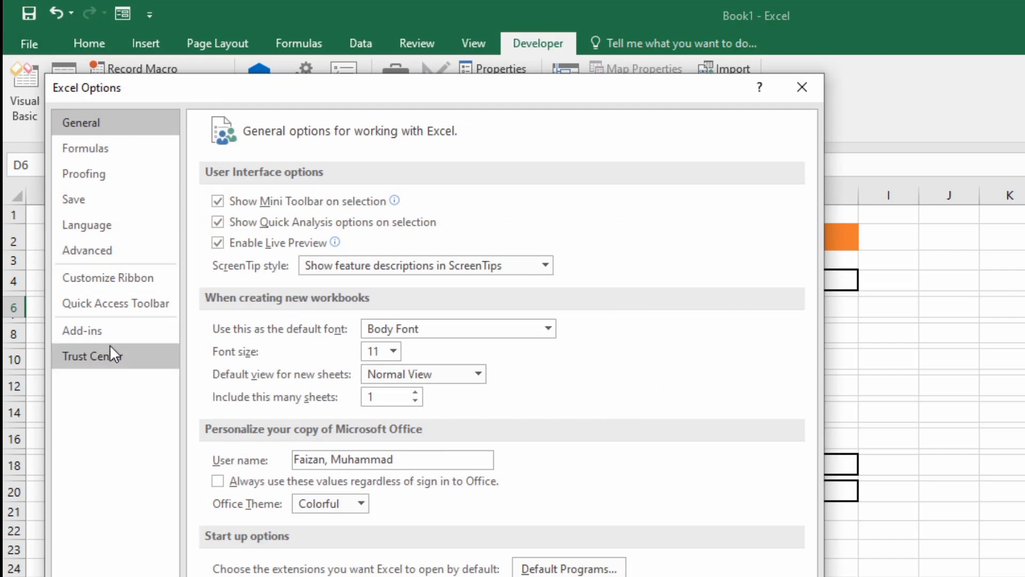
{"action": "left_click", "coordinate": [108, 277]}
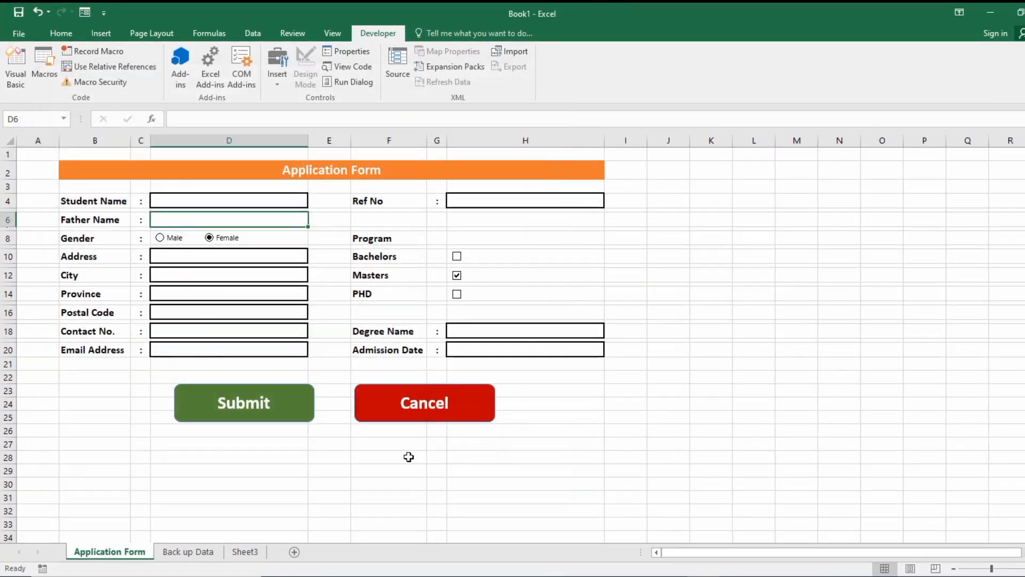
Close Options and draw a Male form-control option button in column J.
{"action": "left_click", "coordinate": [344, 429]}
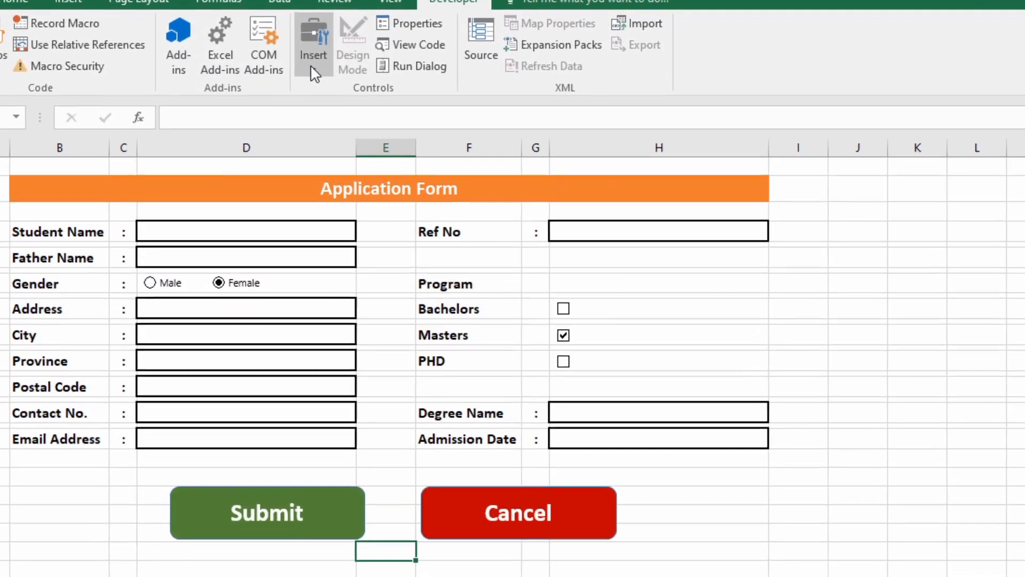
{"action": "left_click", "coordinate": [311, 64]}
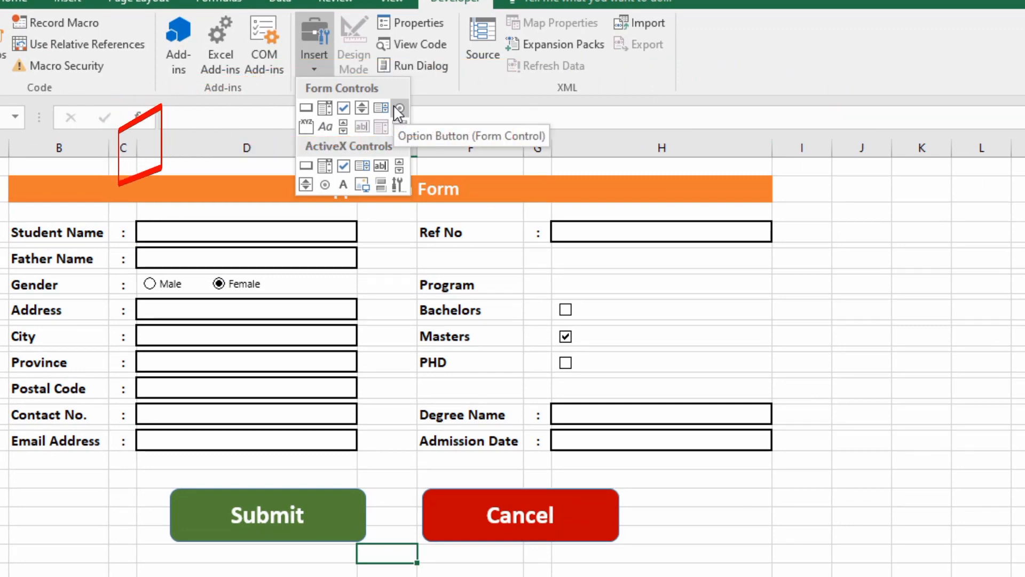
{"action": "left_click", "coordinate": [395, 108]}
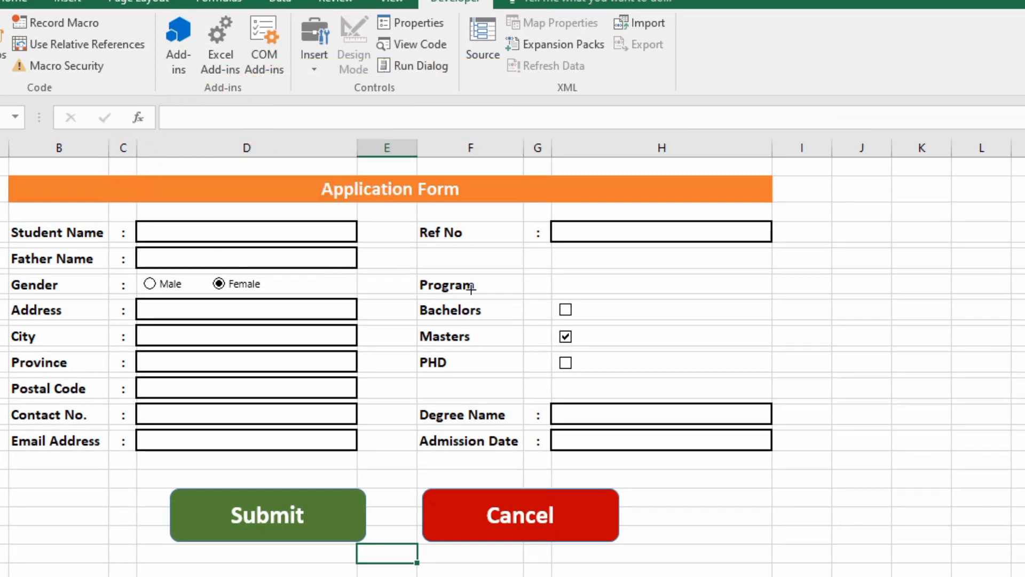
{"action": "left_click_drag", "start_coordinate": [847, 284], "coordinate": [857, 293]}
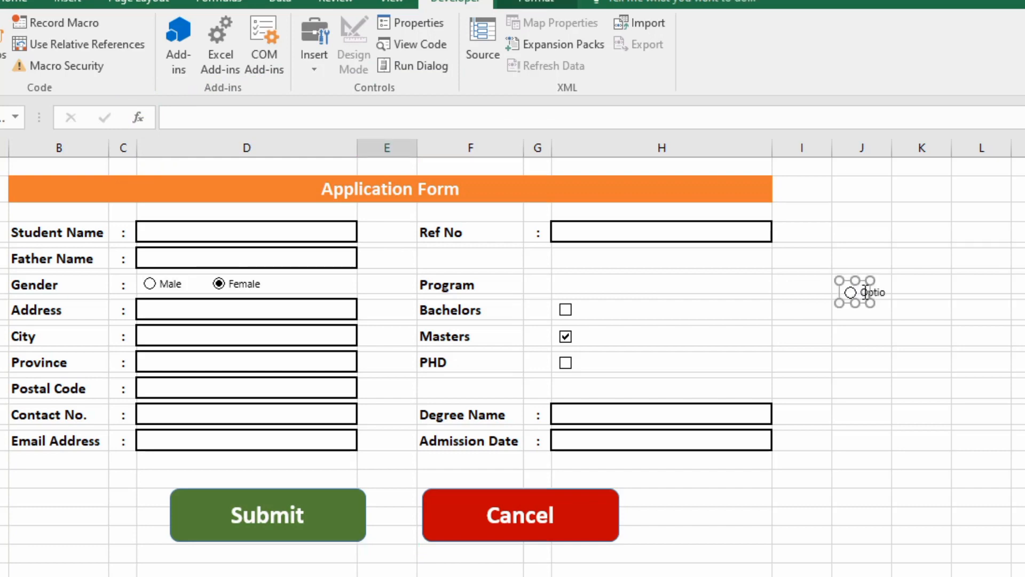
{"action": "left_click", "coordinate": [865, 292]}
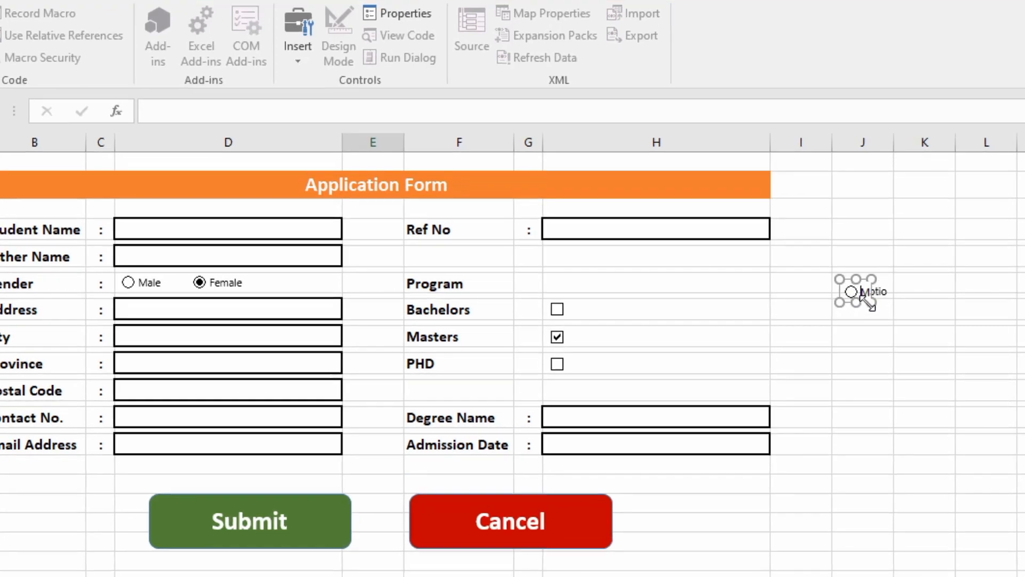
{"action": "left_click_drag", "start_coordinate": [870, 303], "coordinate": [859, 263]}
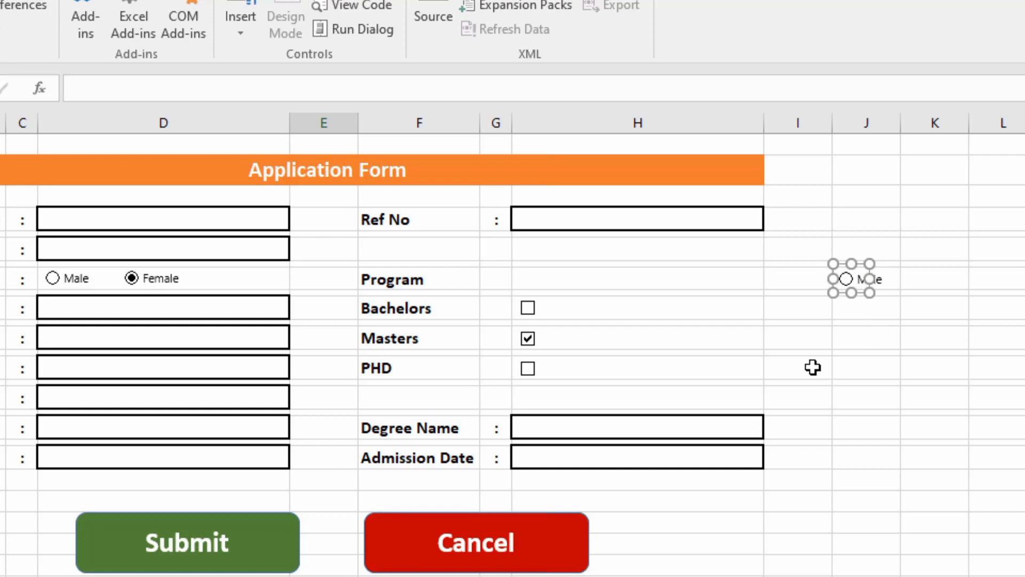
Duplicate the Male button into column K and relabel it 'Femal'.
{"action": "key", "text": "ctrl+c"}
{"action": "key", "text": "ctrl+v"}
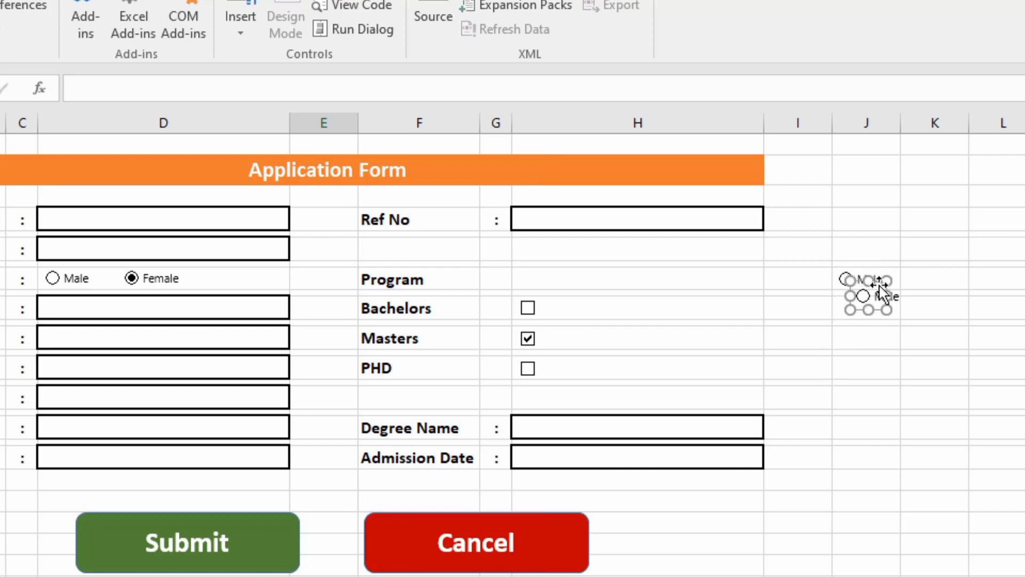
{"action": "left_click_drag", "start_coordinate": [870, 280], "coordinate": [922, 271]}
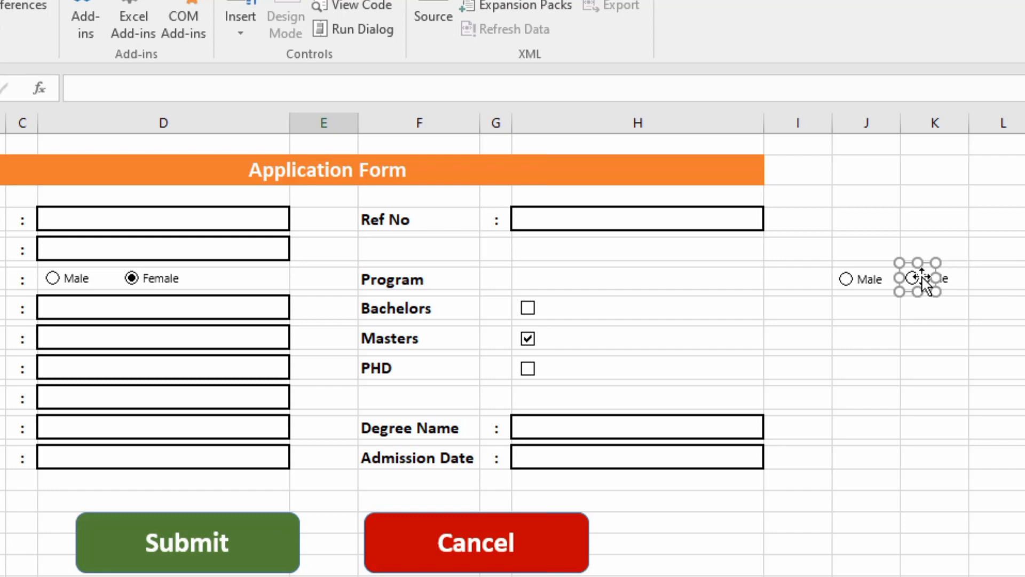
{"action": "left_click", "coordinate": [924, 278]}
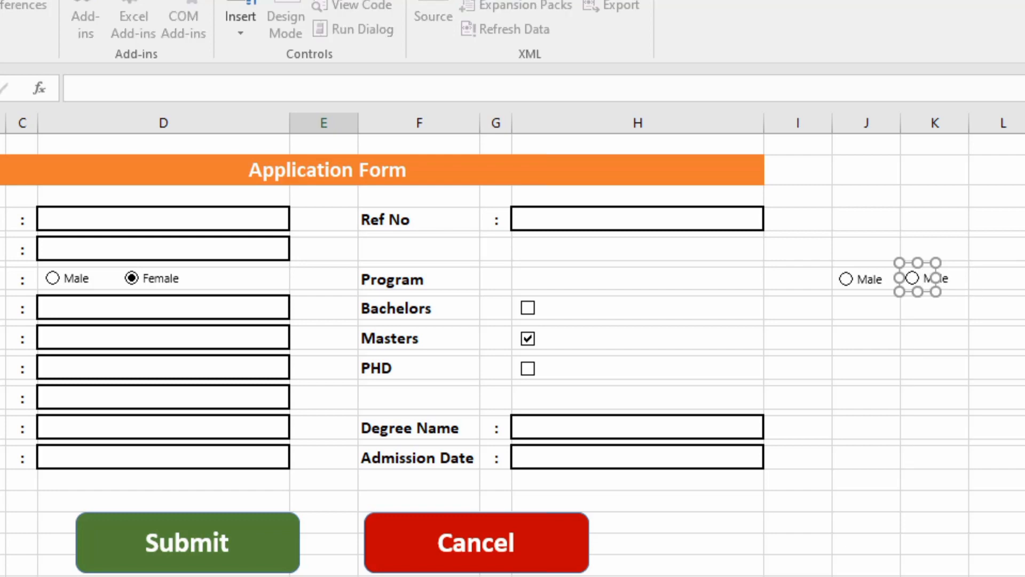
{"action": "type", "text": "F"}
{"action": "left_click", "coordinate": [1022, 403]}
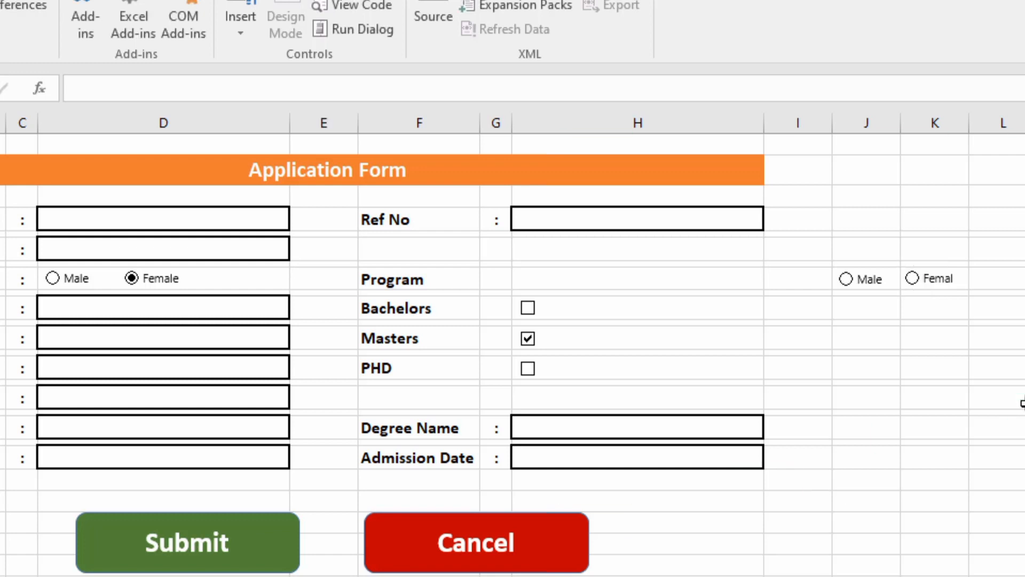
Test the new Male and Femal buttons, then undo both added buttons.
{"action": "left_click", "coordinate": [932, 284]}
{"action": "left_click", "coordinate": [869, 283]}
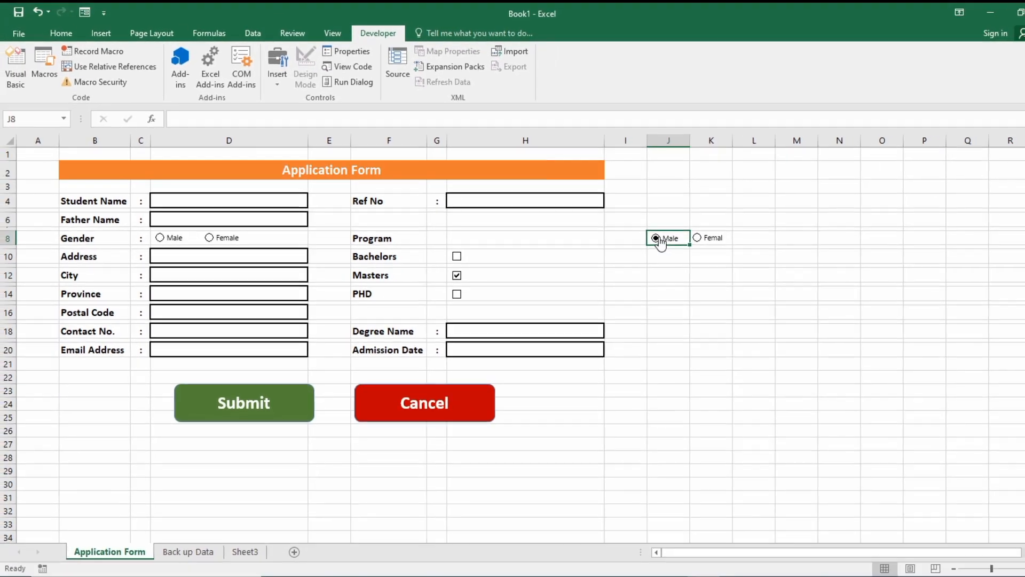
{"action": "left_click_drag", "start_coordinate": [664, 222], "coordinate": [674, 241]}
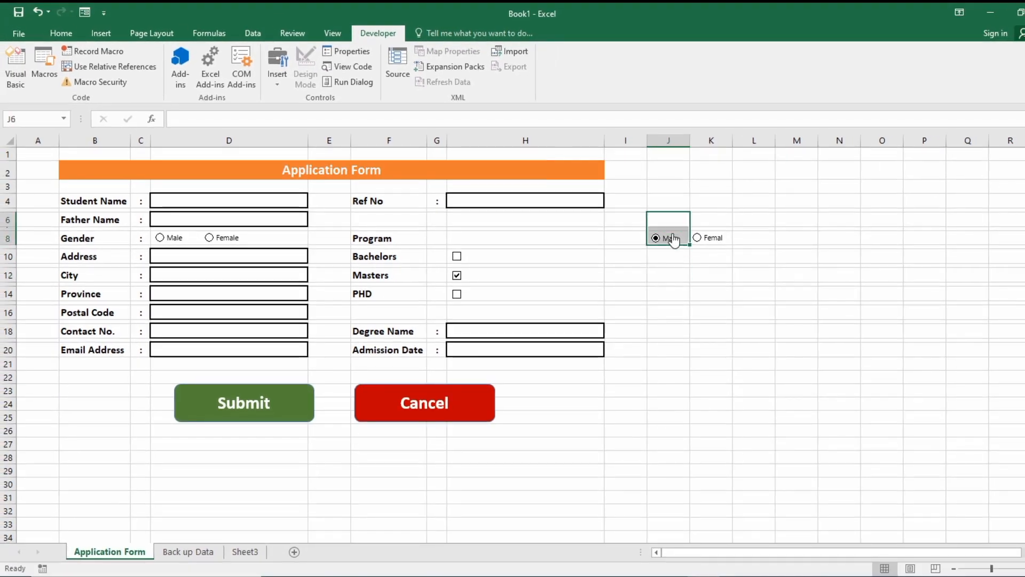
{"action": "left_click", "coordinate": [676, 227]}
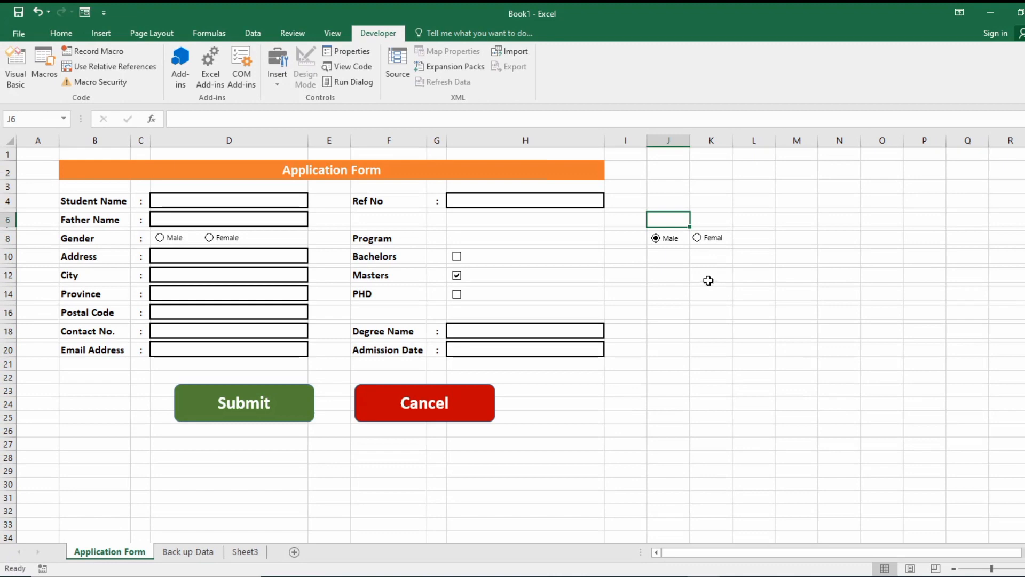
{"action": "key", "text": "ctrl+z"}
{"action": "key", "text": "ctrl+z"}
{"action": "key", "text": "ctrl+z"}
{"action": "key", "text": "ctrl+z"}
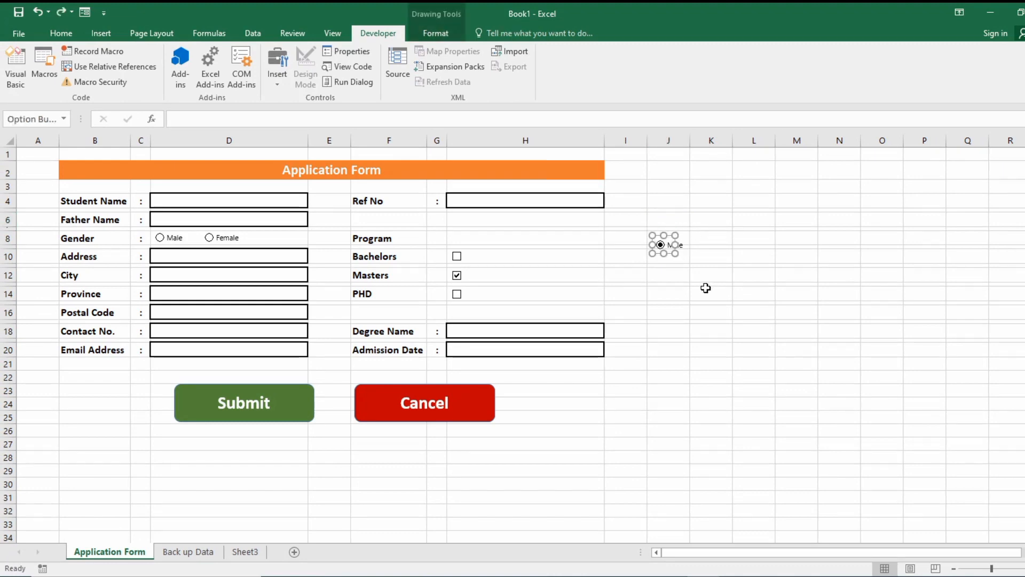
{"action": "key", "text": "ctrl+z"}
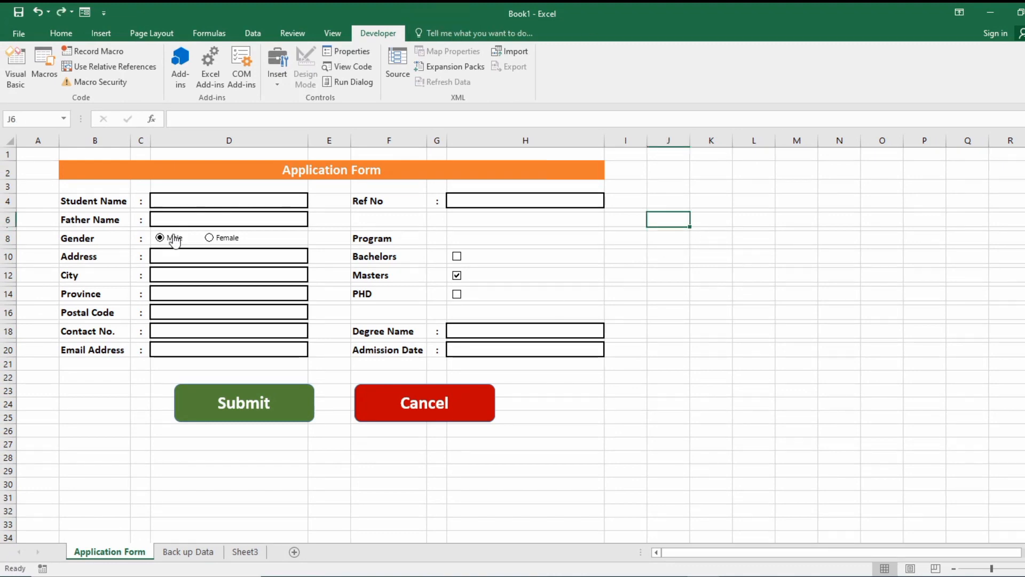
Open the form controls gallery beside Bachelors and close it without inserting anything.
{"action": "scroll", "coordinate": [236, 348], "scroll_direction": "down", "scroll_amount": 2}
{"action": "scroll", "coordinate": [236, 348], "scroll_direction": "up", "scroll_amount": 2}
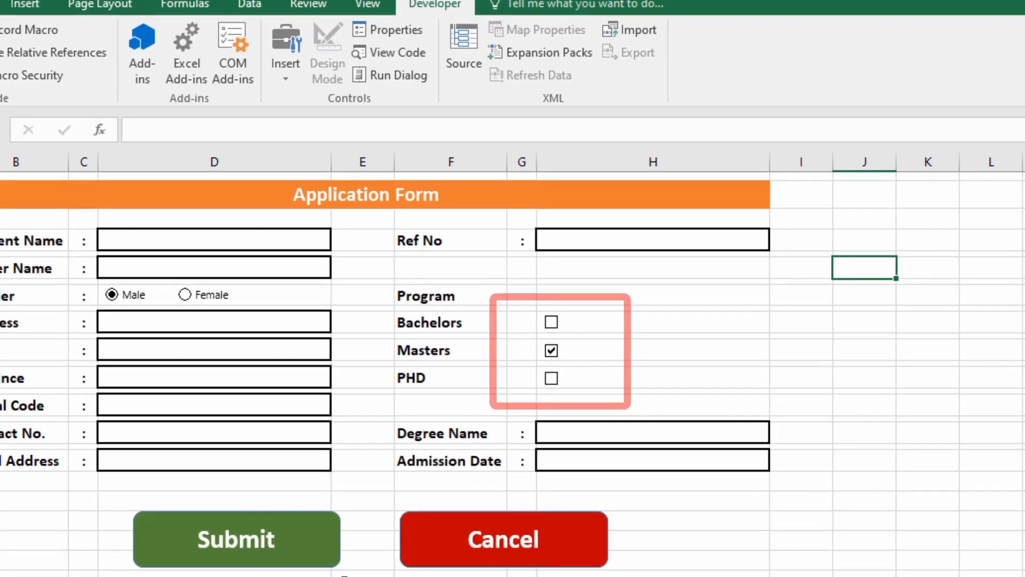
{"action": "scroll", "coordinate": [345, 576], "scroll_direction": "down", "scroll_amount": 2}
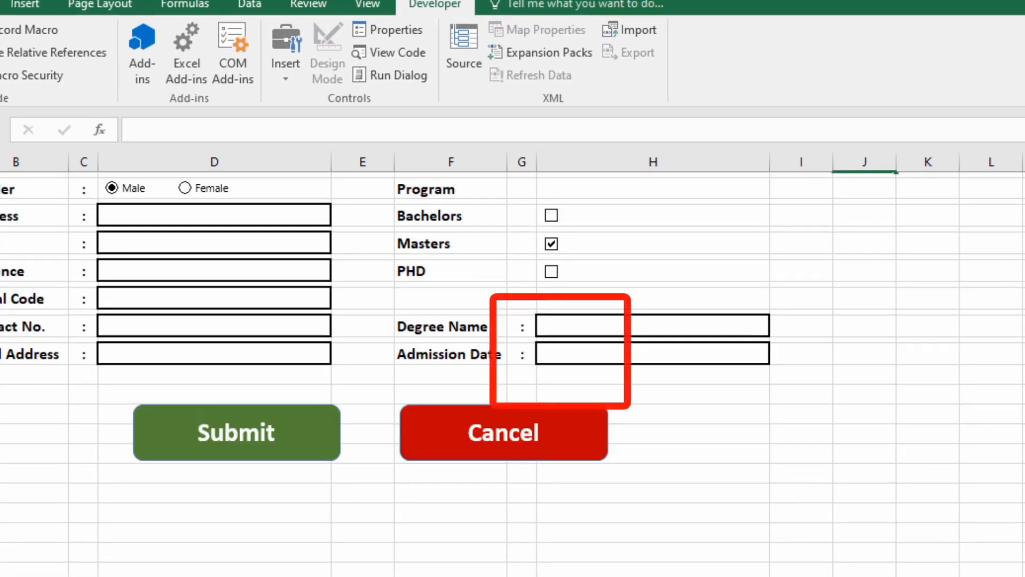
{"action": "scroll", "coordinate": [345, 576], "scroll_direction": "up", "scroll_amount": 2}
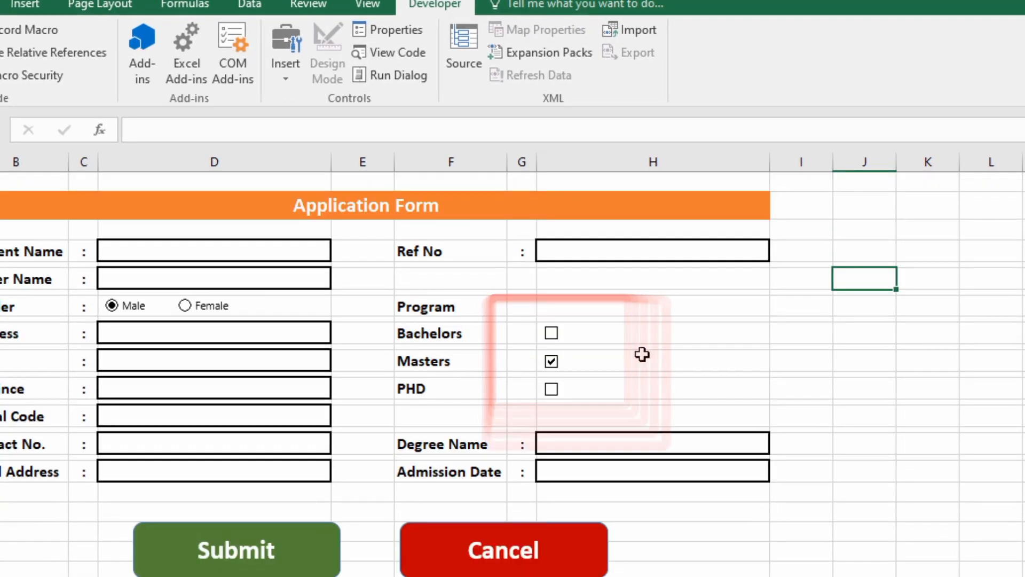
{"action": "left_click", "coordinate": [621, 334]}
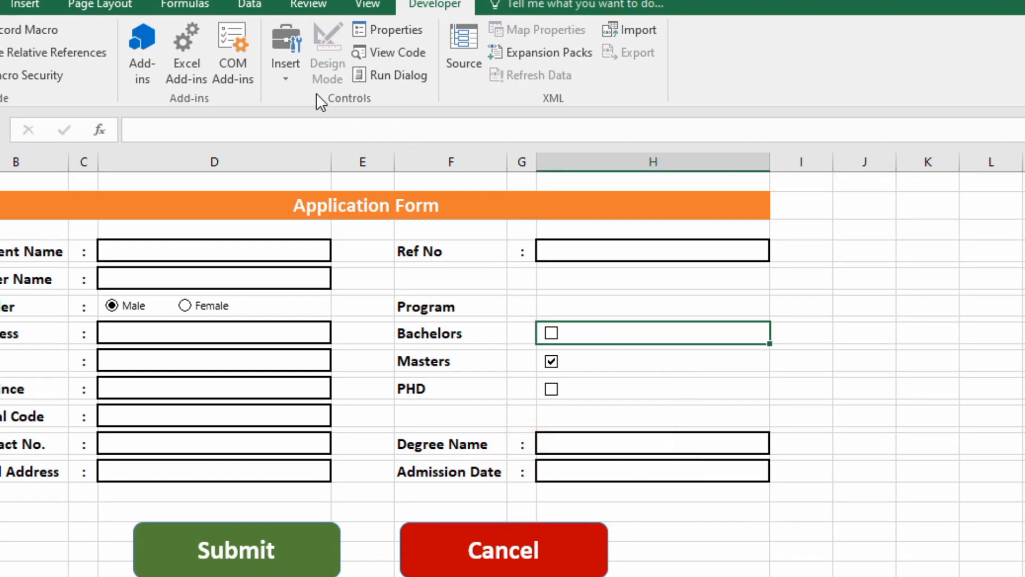
{"action": "left_click", "coordinate": [288, 75]}
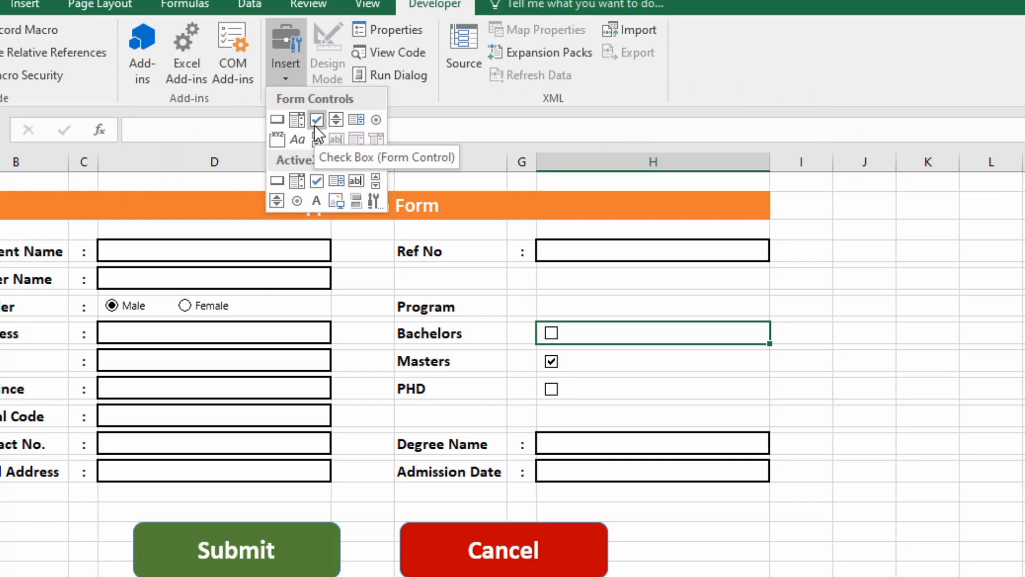
{"action": "left_click", "coordinate": [145, 299]}
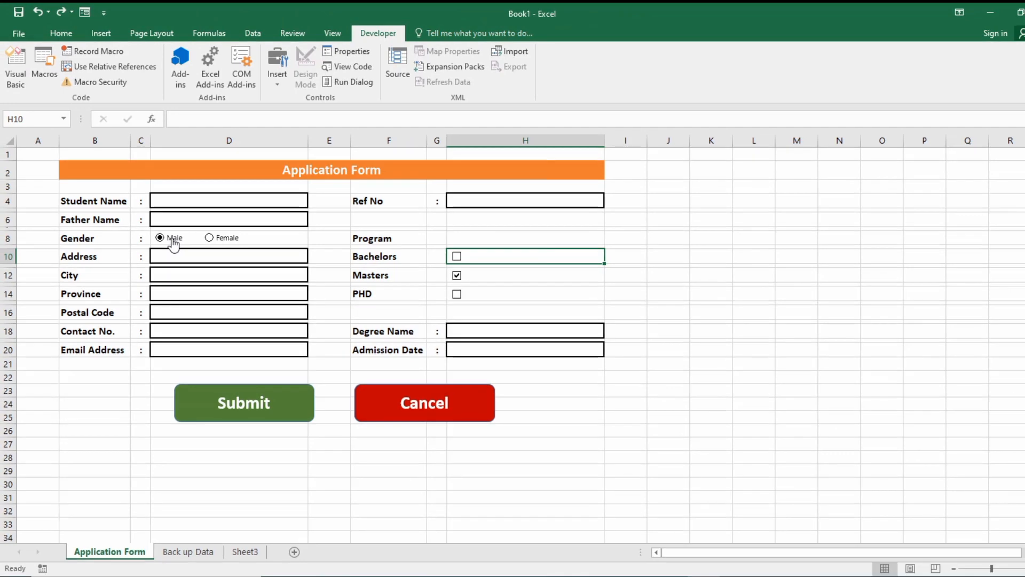
Set the Gender option buttons' cell link to $K$8 in Format Control.
{"action": "right_click", "coordinate": [137, 303]}
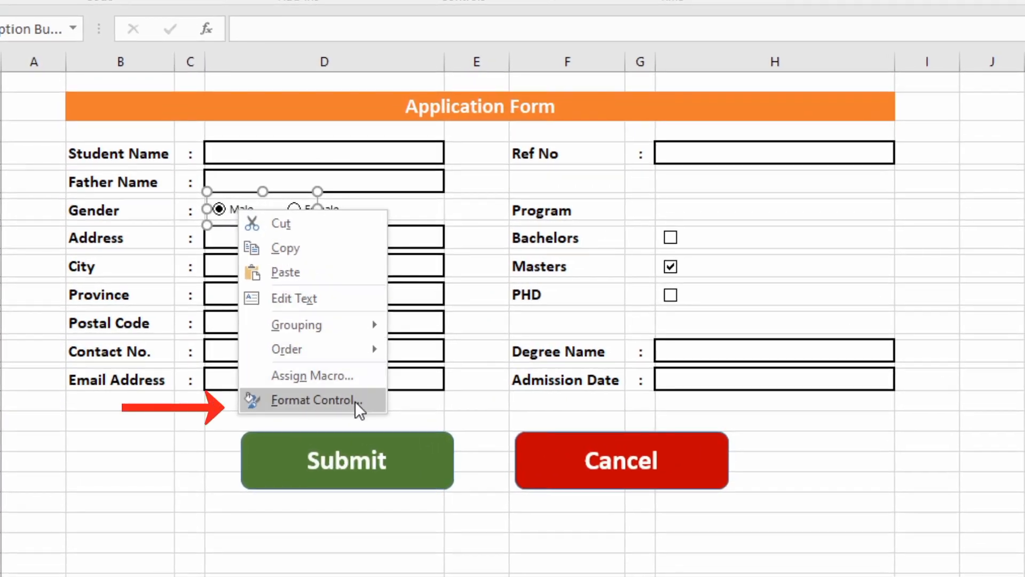
{"action": "left_click", "coordinate": [355, 401]}
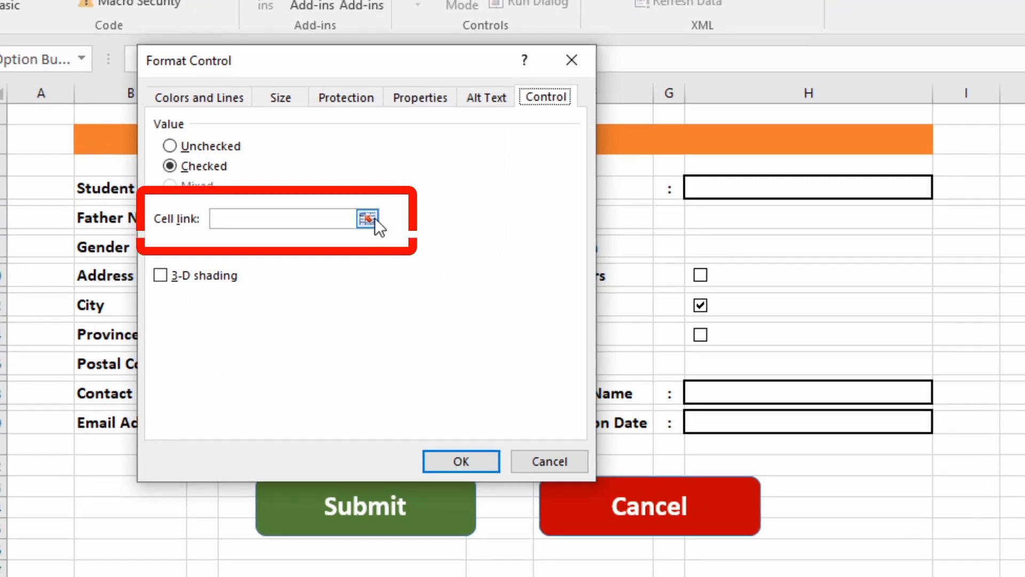
{"action": "left_click", "coordinate": [372, 218]}
{"action": "left_click", "coordinate": [857, 252]}
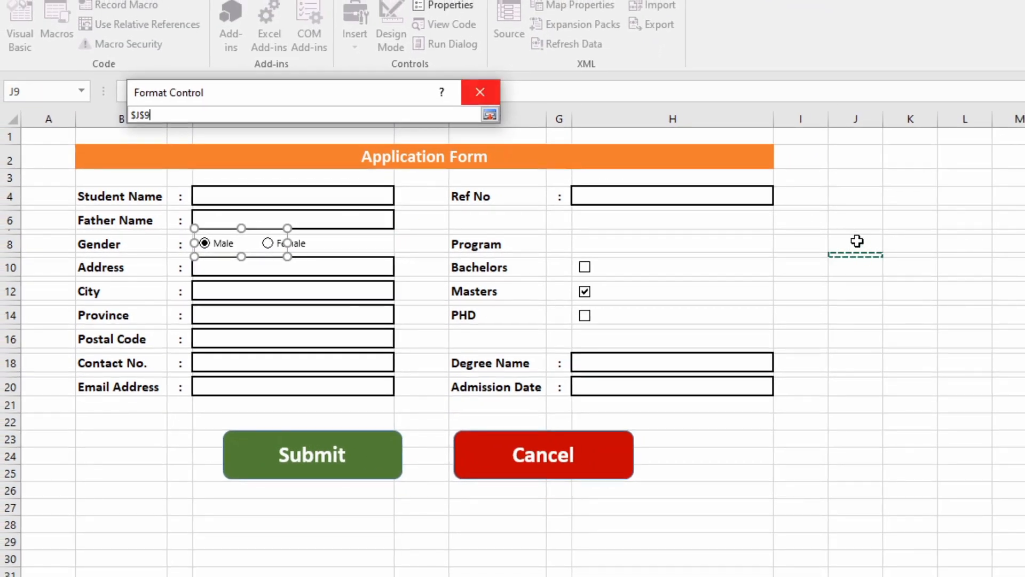
{"action": "left_click", "coordinate": [857, 238]}
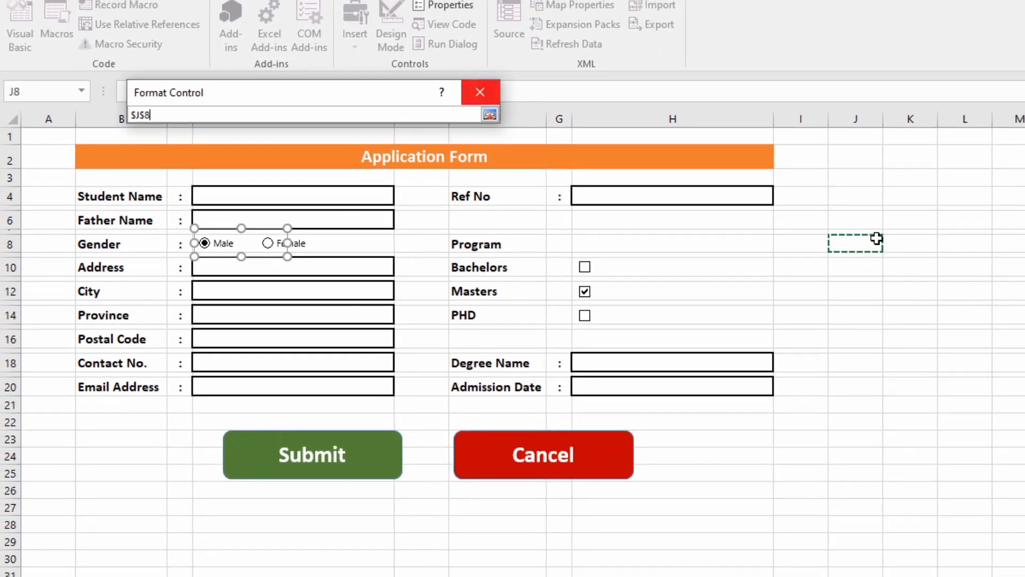
{"action": "left_click", "coordinate": [911, 239]}
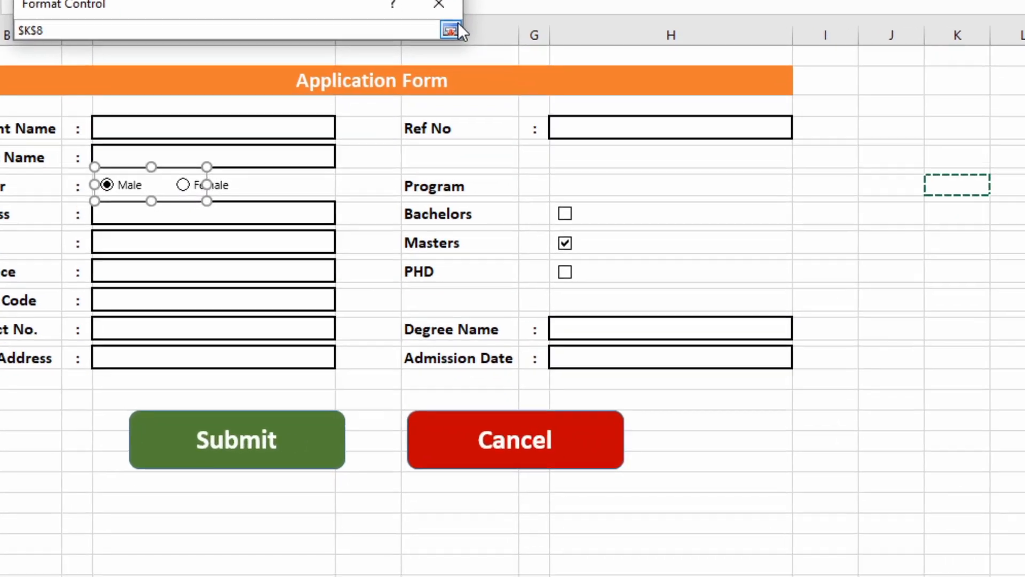
{"action": "left_click", "coordinate": [489, 115]}
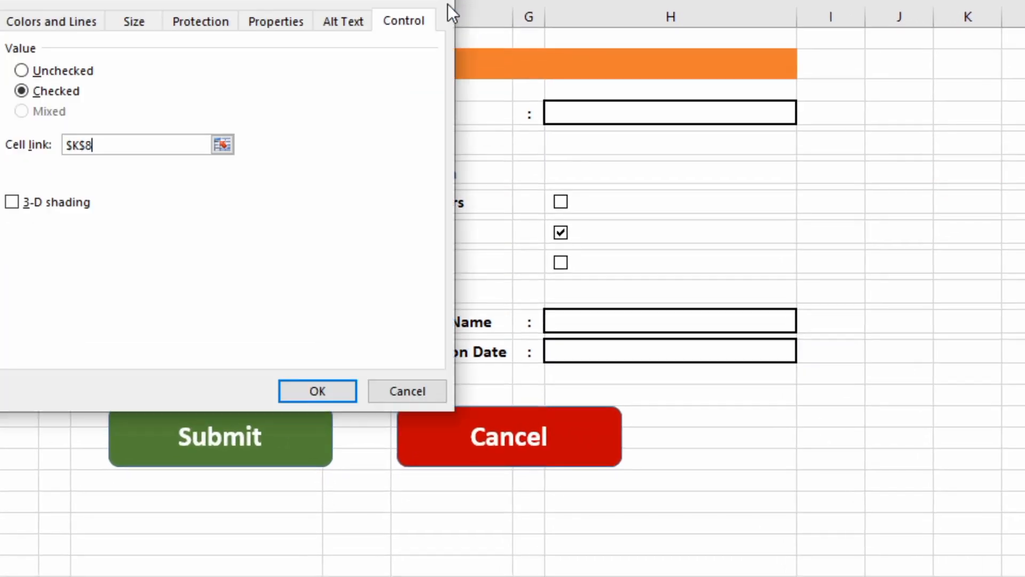
{"action": "left_click", "coordinate": [336, 390]}
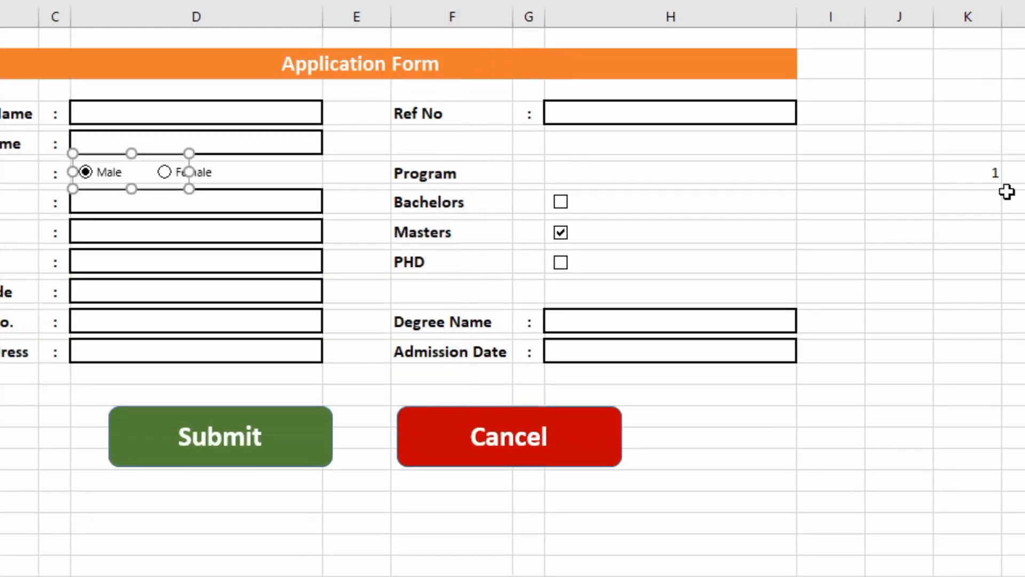
Choose Female to check that K8 changes to 2.
{"action": "left_click", "coordinate": [184, 178]}
{"action": "left_click", "coordinate": [338, 293]}
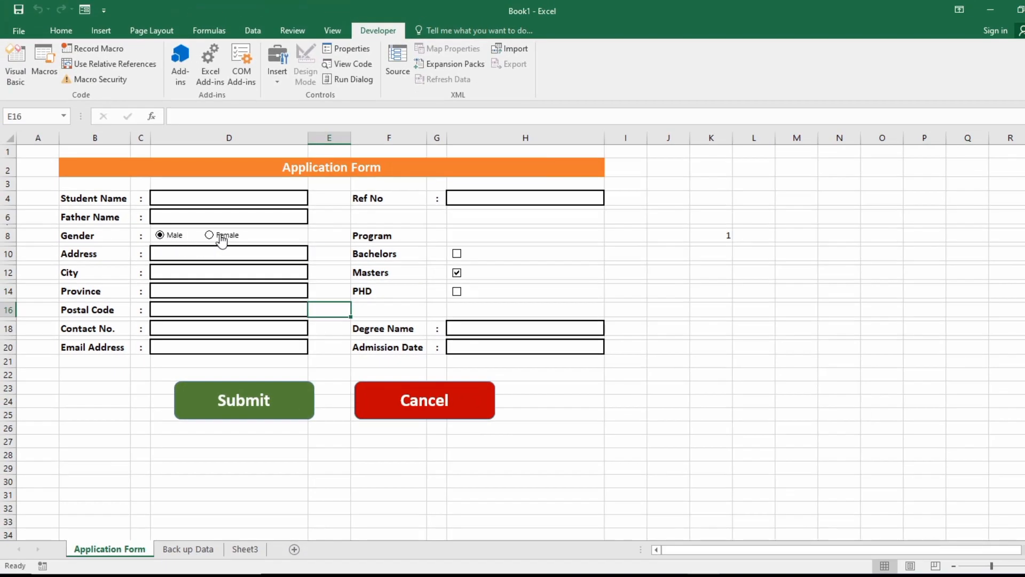
{"action": "left_click", "coordinate": [785, 344]}
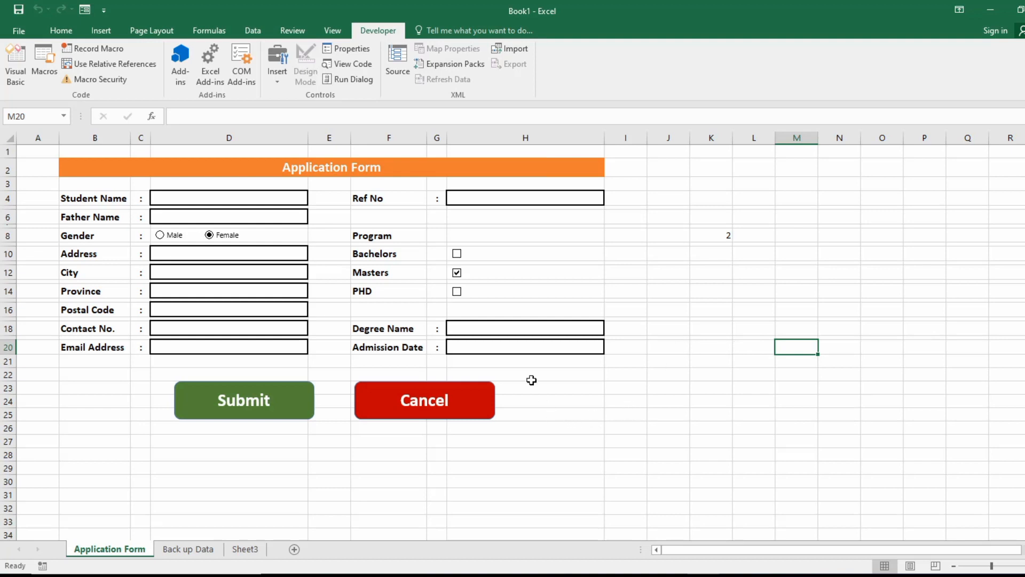
{"action": "left_click", "coordinate": [556, 254]}
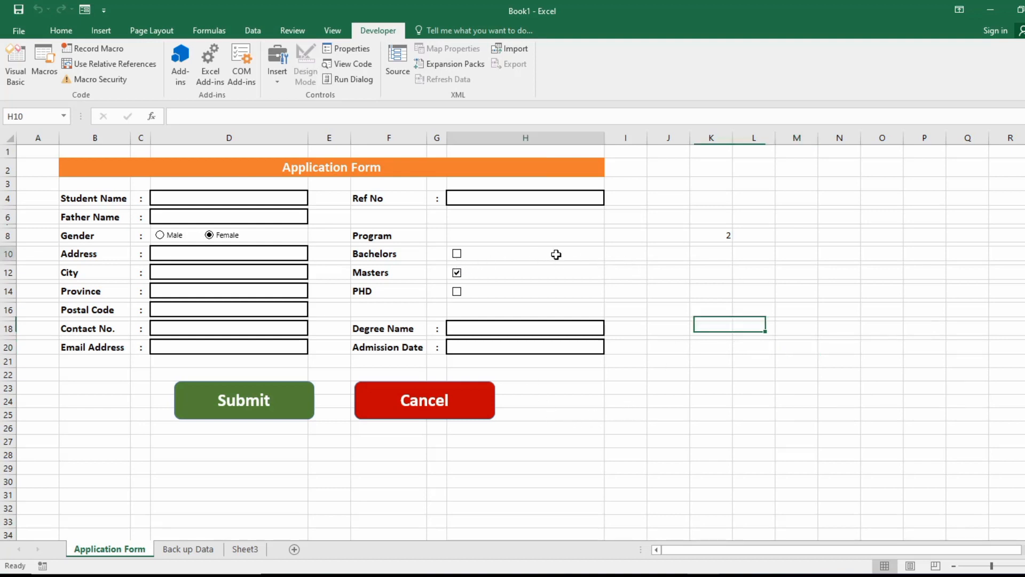
Link the Bachelors checkbox to $K$10, with its value set to checked.
{"action": "right_click", "coordinate": [556, 255]}
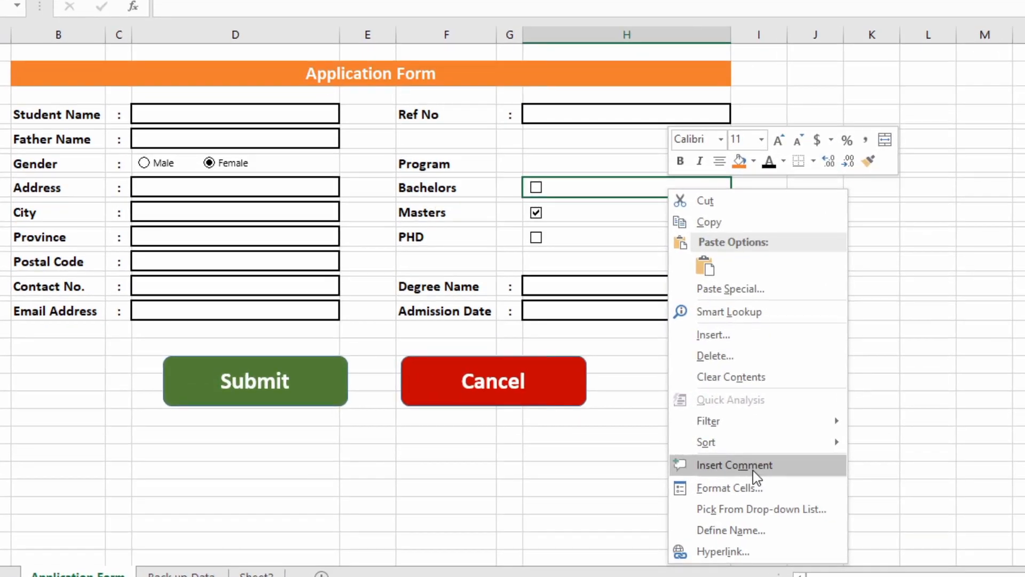
{"action": "key", "text": "Escape"}
{"action": "right_click", "coordinate": [539, 188]}
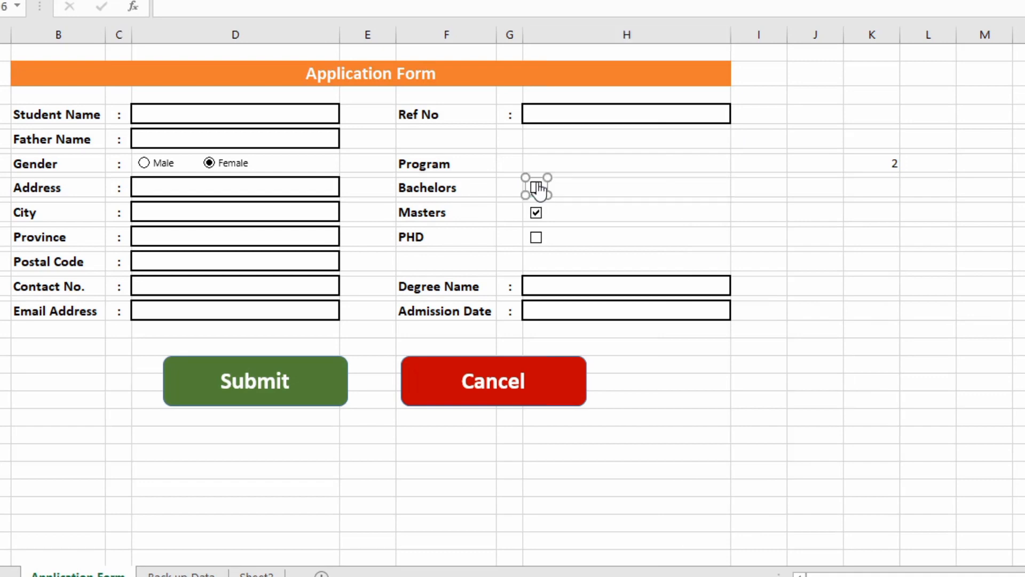
{"action": "left_click", "coordinate": [590, 348]}
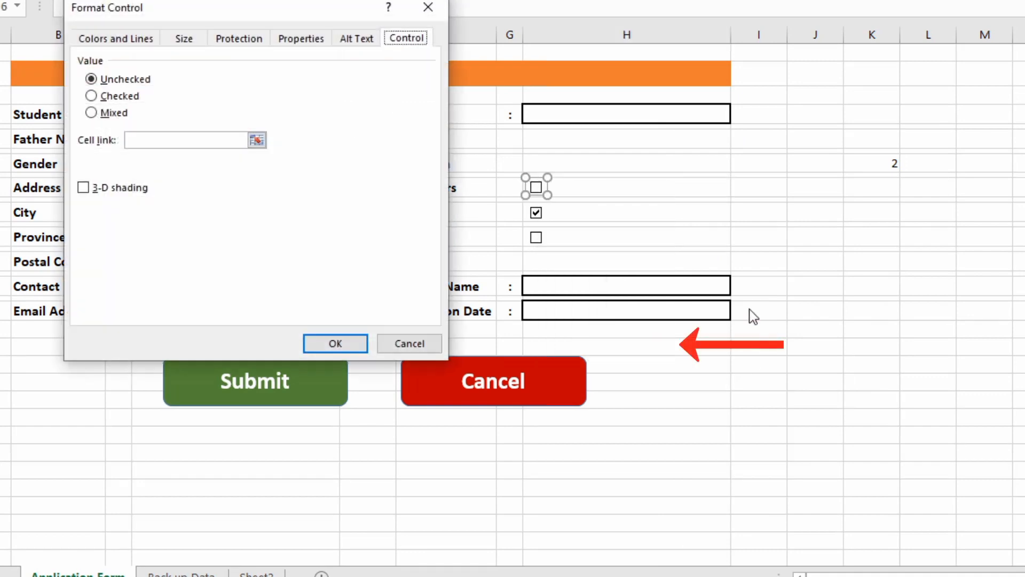
{"action": "left_click", "coordinate": [113, 97]}
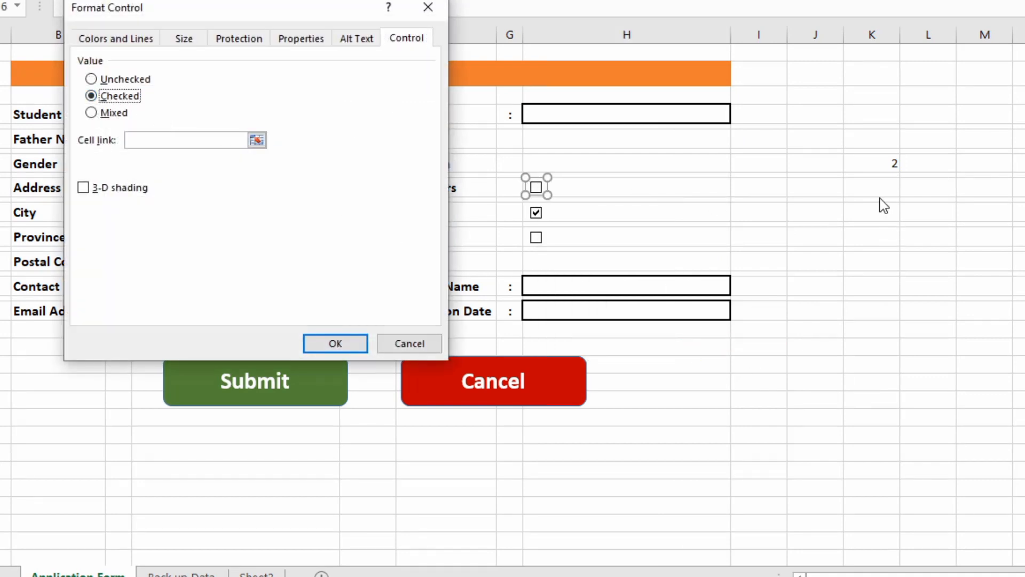
{"action": "left_click", "coordinate": [259, 145]}
{"action": "left_click", "coordinate": [878, 188]}
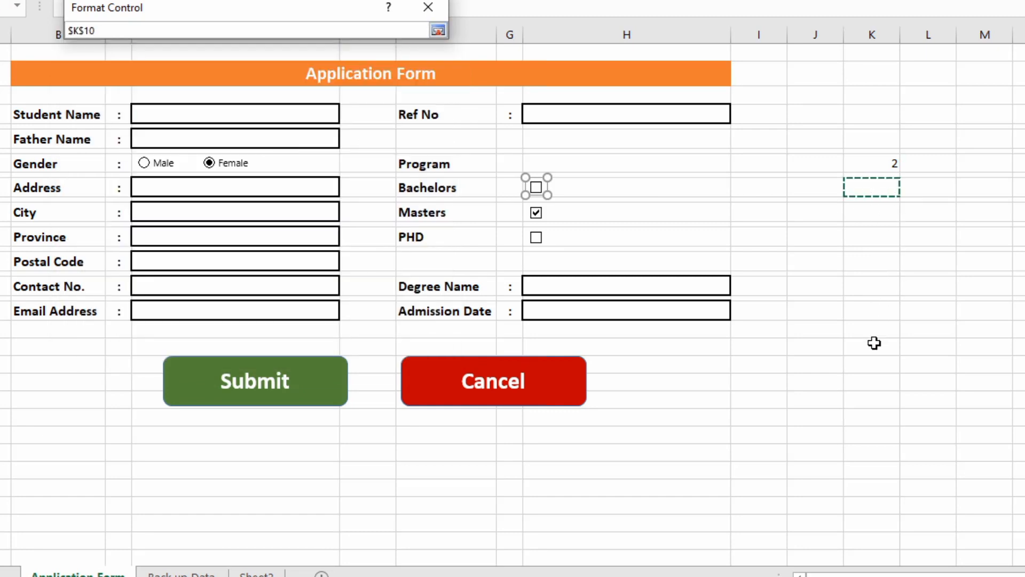
{"action": "left_click", "coordinate": [438, 30]}
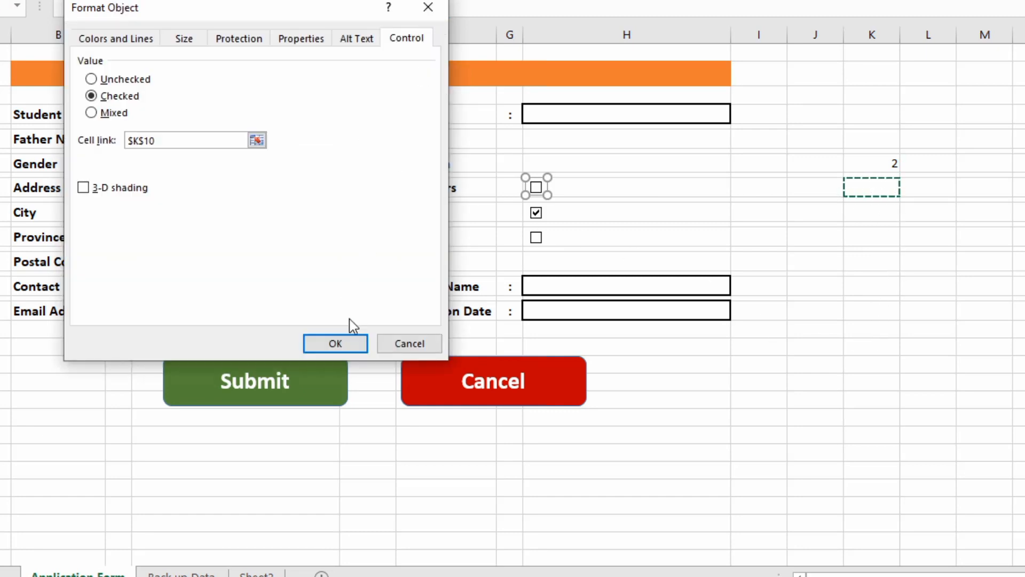
{"action": "left_click", "coordinate": [347, 339]}
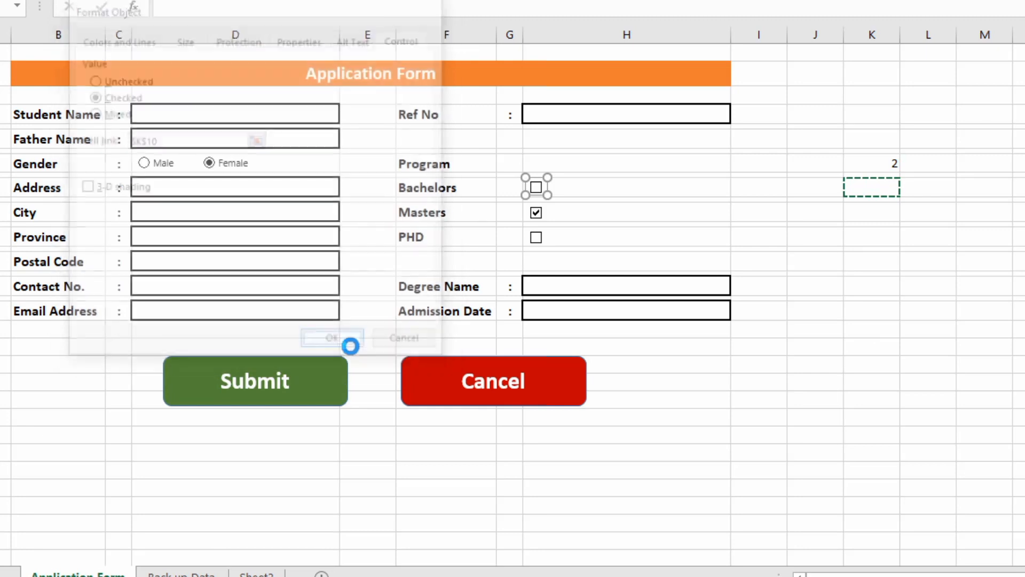
Link the Masters checkbox to $K$12.
{"action": "right_click", "coordinate": [542, 213]}
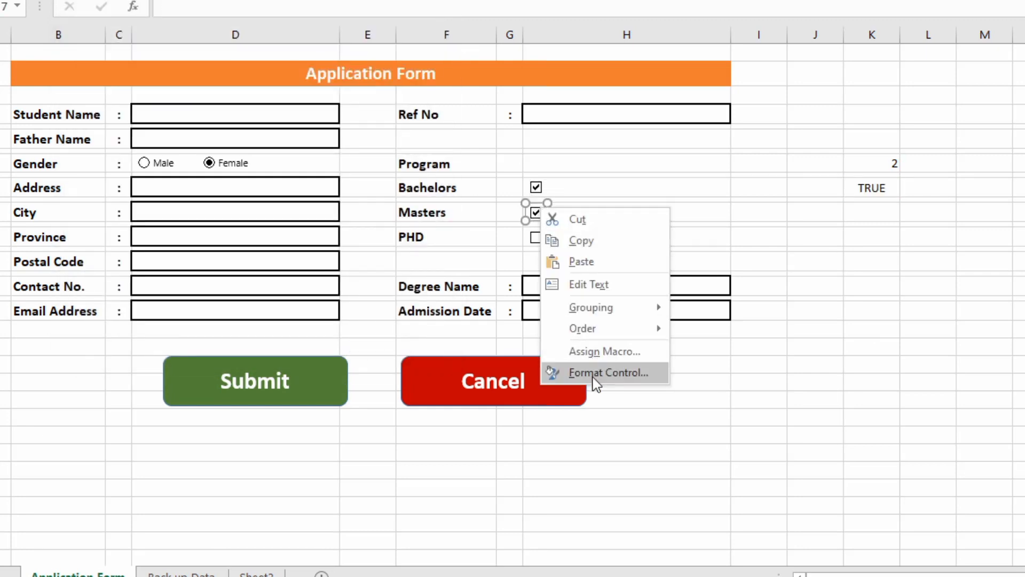
{"action": "left_click", "coordinate": [594, 375]}
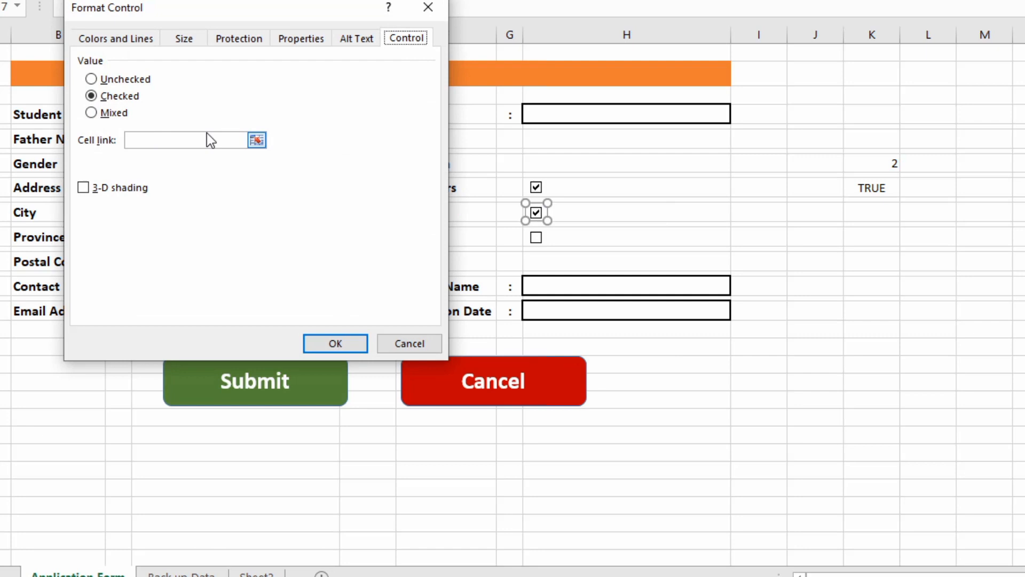
{"action": "left_click", "coordinate": [257, 140]}
{"action": "left_click", "coordinate": [875, 211]}
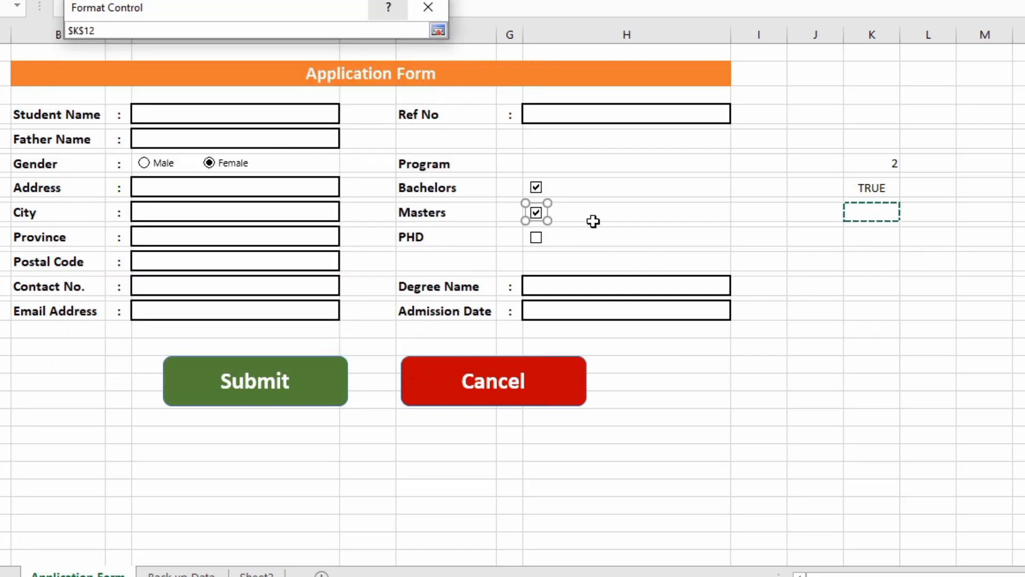
{"action": "left_click", "coordinate": [437, 31]}
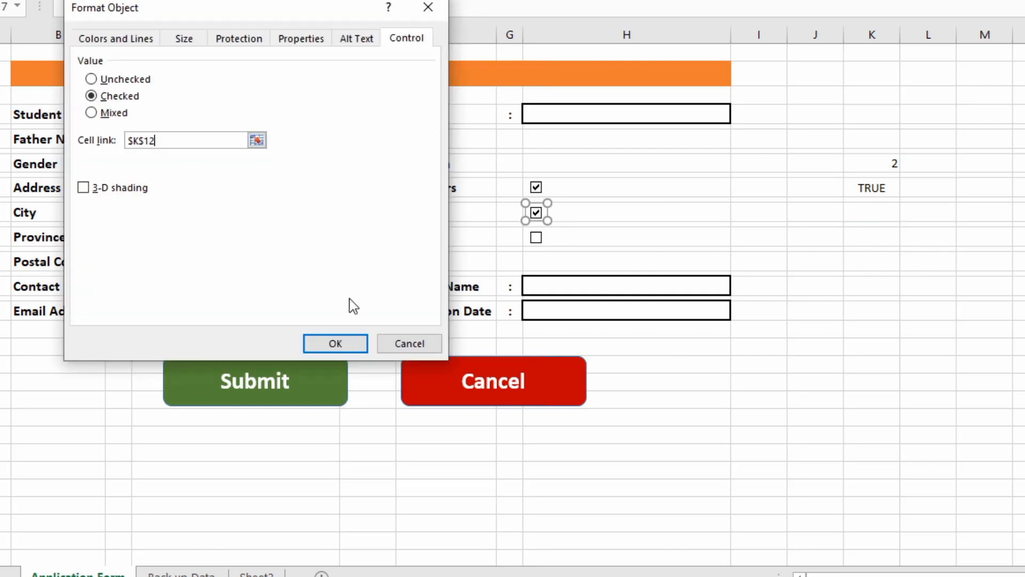
{"action": "left_click", "coordinate": [335, 343]}
{"action": "left_click", "coordinate": [556, 238]}
Link the PHD checkbox to $K$14, checked, with 3-D shading.
{"action": "right_click", "coordinate": [537, 239]}
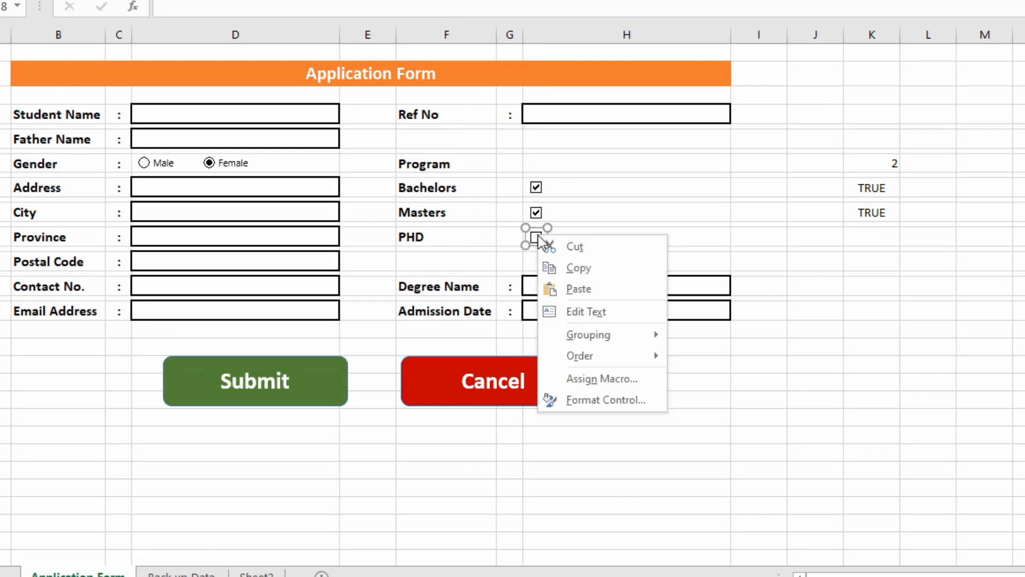
{"action": "left_click", "coordinate": [587, 399]}
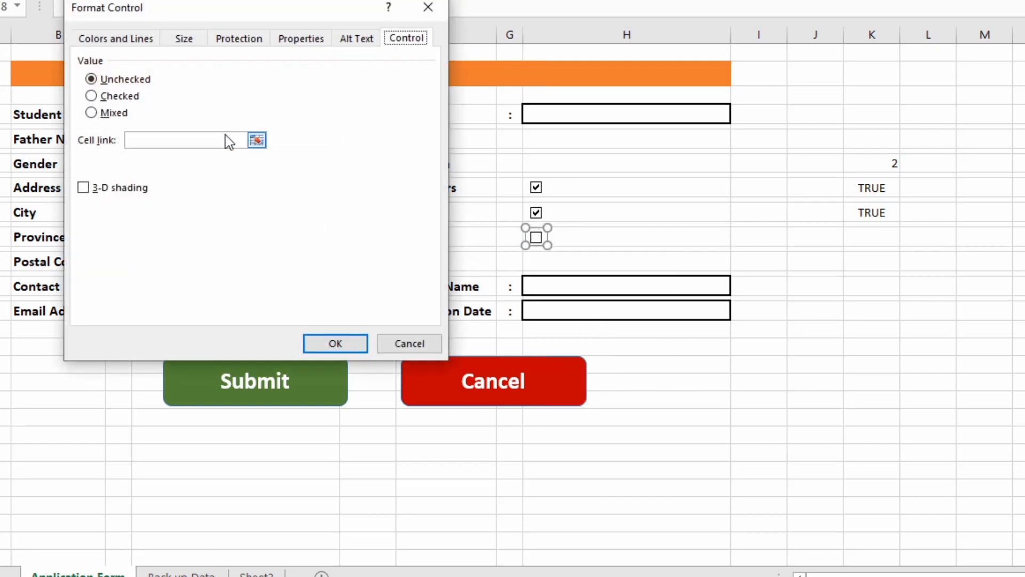
{"action": "left_click", "coordinate": [91, 95]}
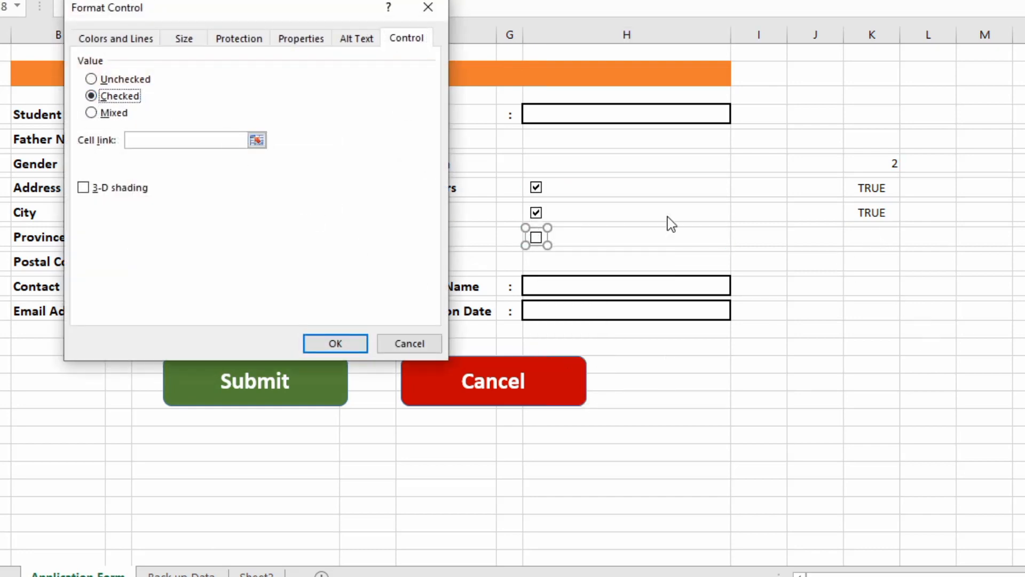
{"action": "left_click", "coordinate": [257, 140]}
{"action": "left_click", "coordinate": [869, 231]}
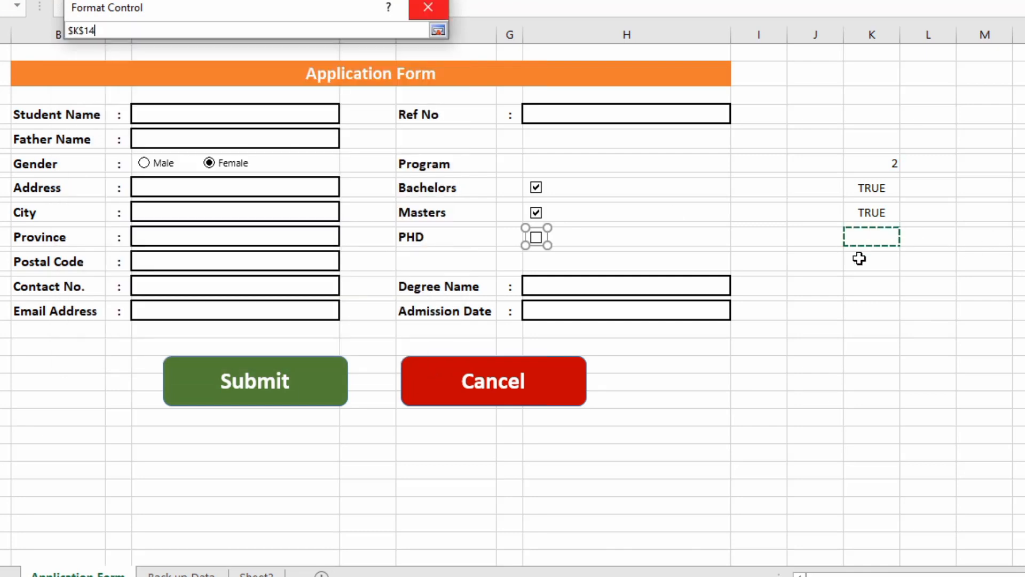
{"action": "left_click", "coordinate": [438, 31]}
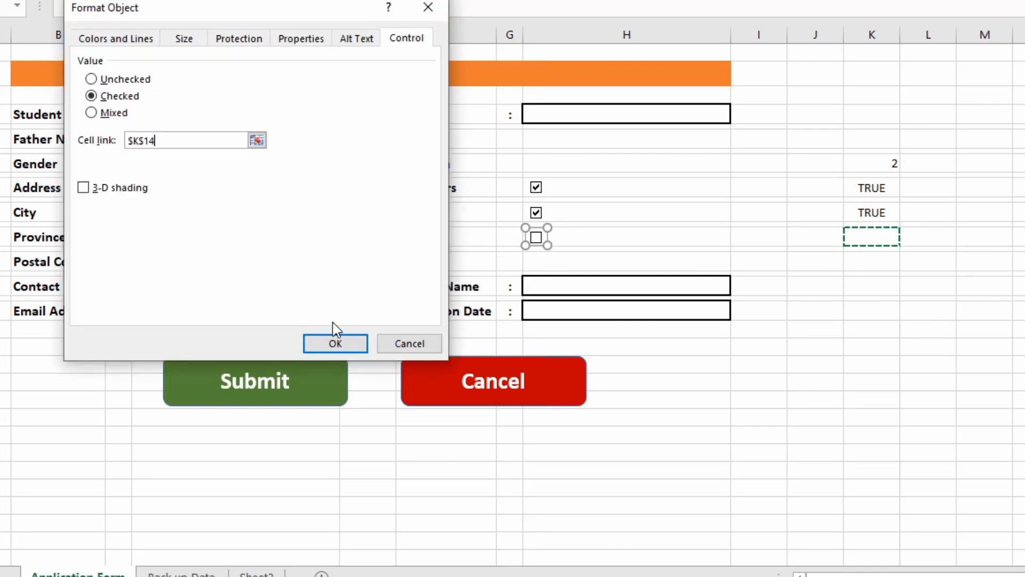
{"action": "left_click", "coordinate": [83, 187]}
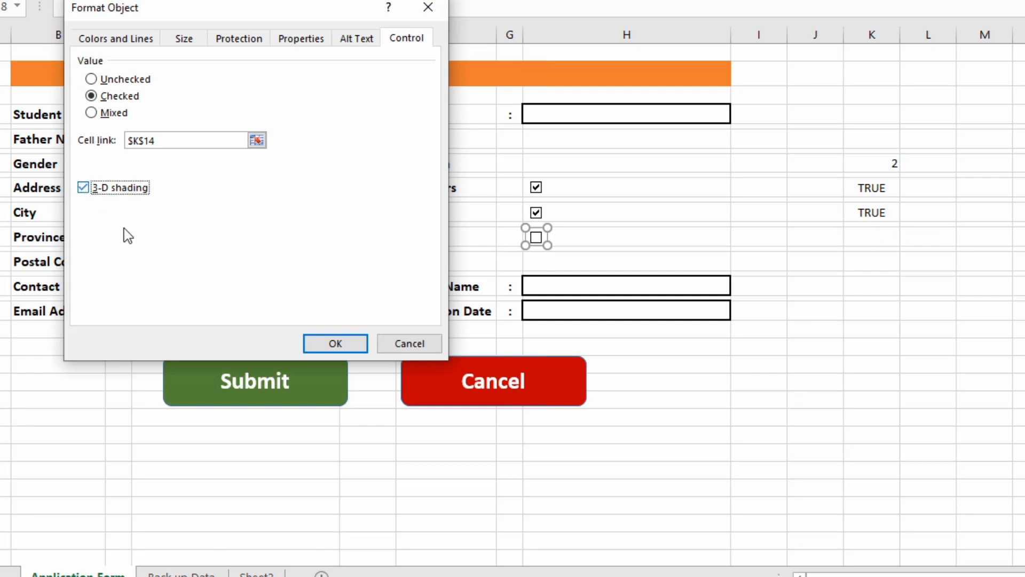
{"action": "left_click", "coordinate": [359, 344]}
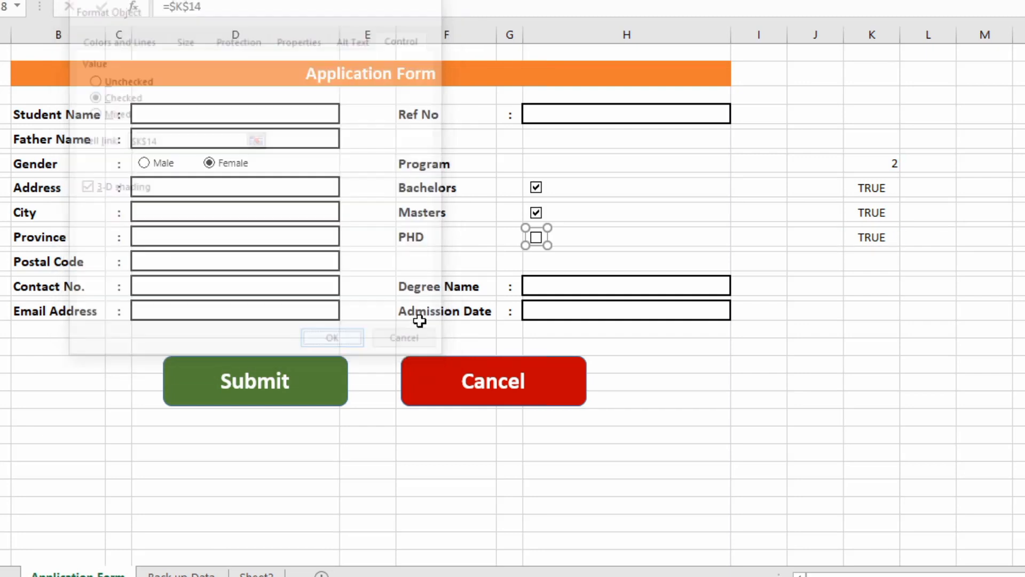
{"action": "left_click", "coordinate": [592, 218]}
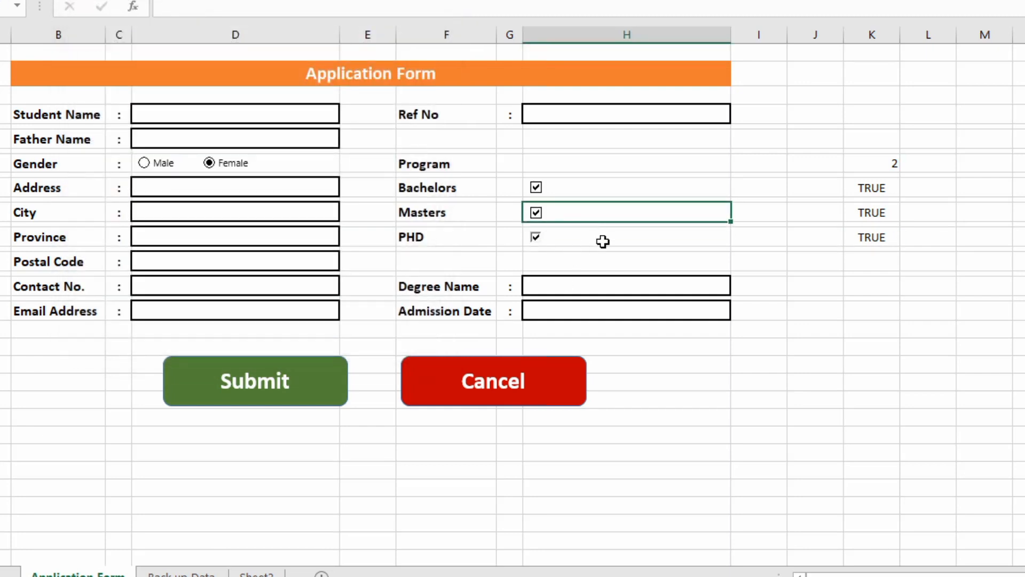
Remove the 3-D shading from the PHD checkbox.
{"action": "right_click", "coordinate": [534, 237]}
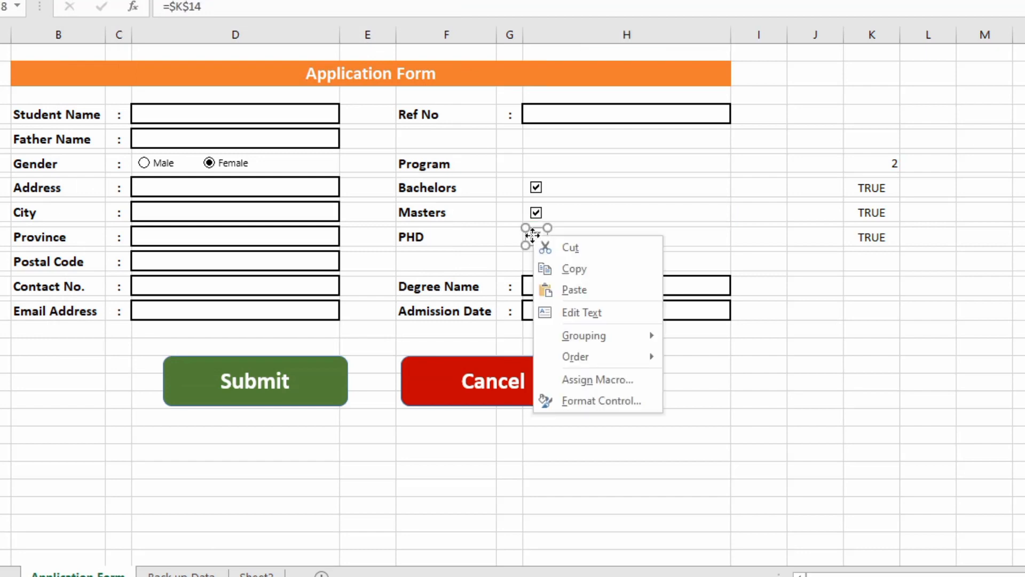
{"action": "left_click", "coordinate": [577, 401]}
{"action": "left_click", "coordinate": [121, 189]}
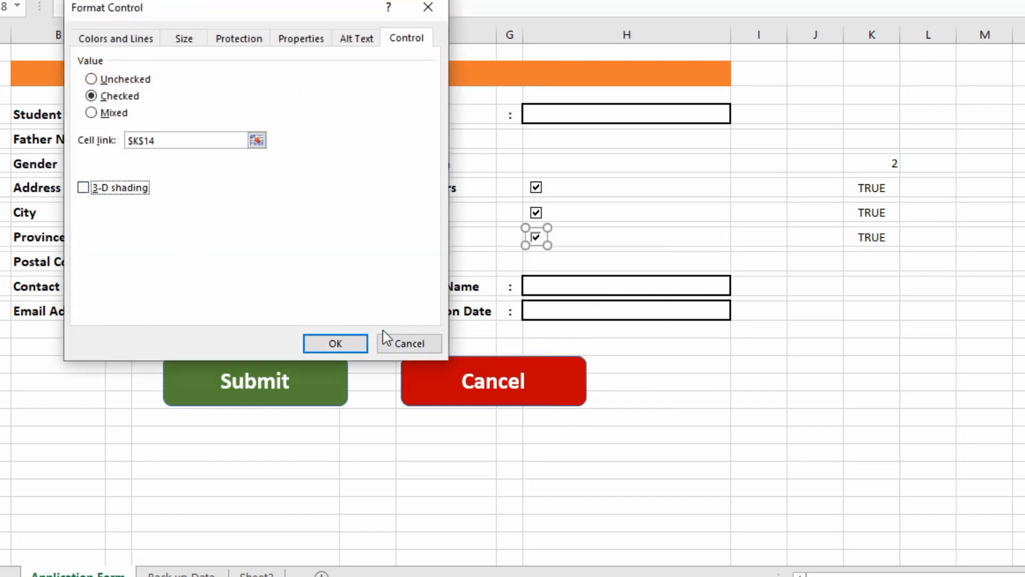
{"action": "left_click", "coordinate": [348, 344]}
{"action": "left_click", "coordinate": [856, 350]}
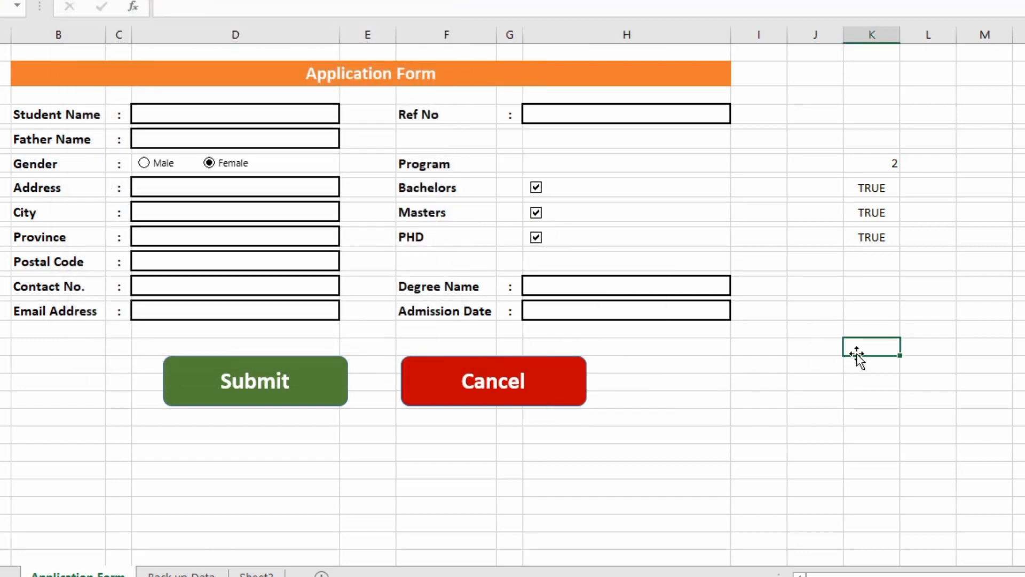
Untick Bachelors, Masters and PHD to test their linked cells in column K.
{"action": "left_click", "coordinate": [536, 187]}
{"action": "left_click", "coordinate": [536, 213]}
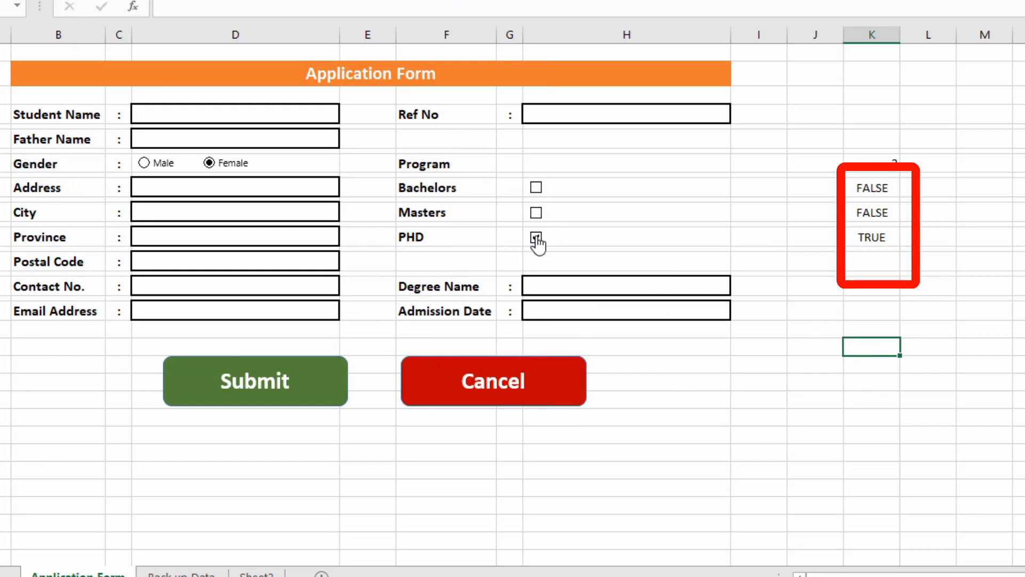
{"action": "left_click", "coordinate": [536, 237]}
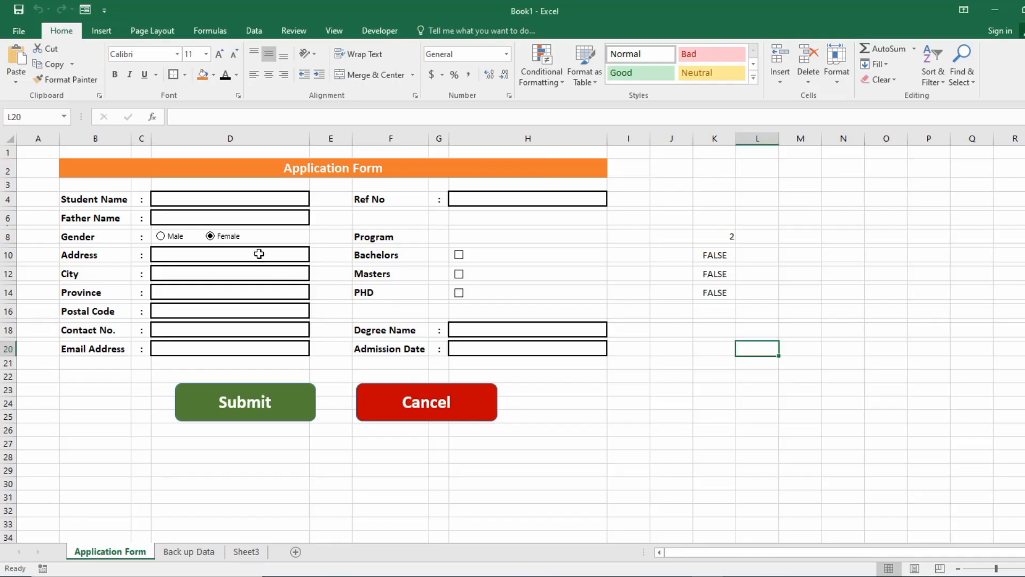
Open Data Validation for the Province cell D14 and set Allow to List.
{"action": "left_click", "coordinate": [259, 254]}
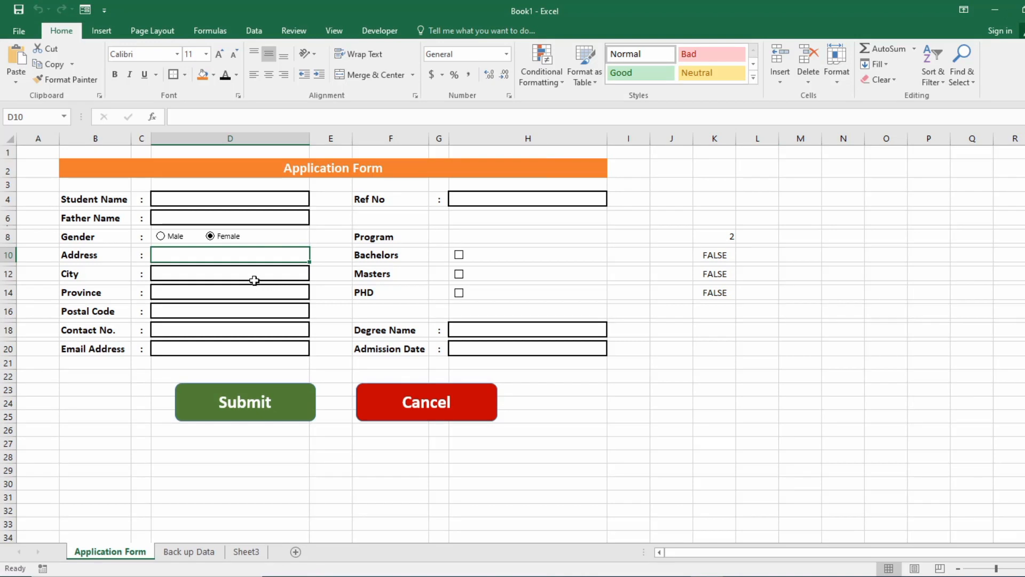
{"action": "left_click", "coordinate": [254, 278]}
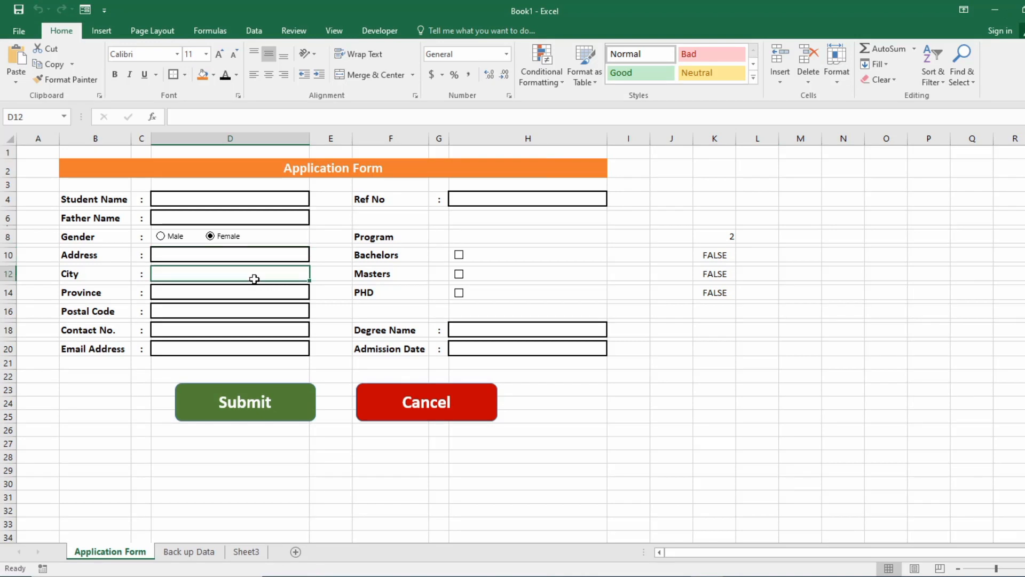
{"action": "left_click", "coordinate": [217, 295]}
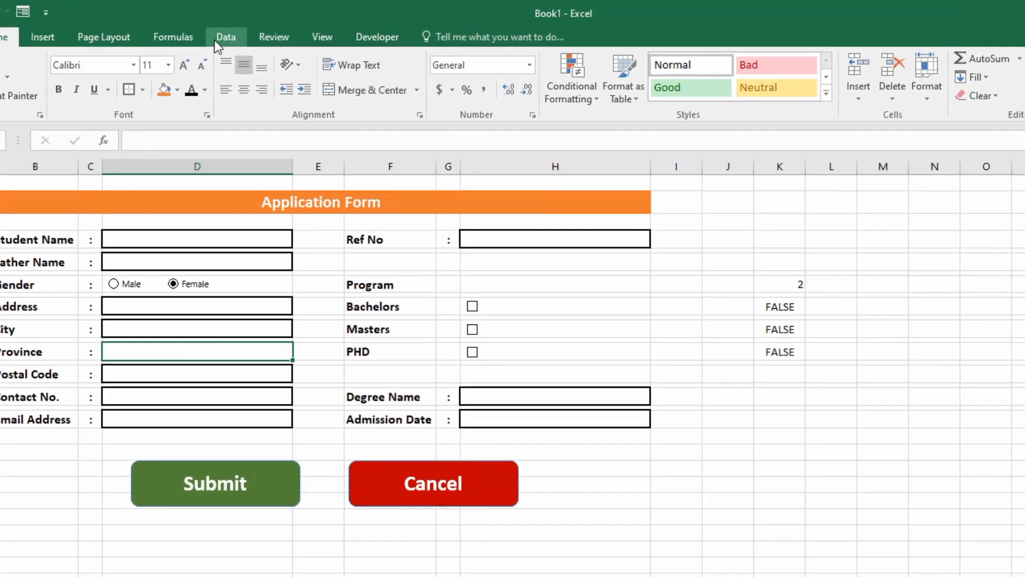
{"action": "left_click", "coordinate": [215, 40]}
{"action": "left_click", "coordinate": [716, 96]}
{"action": "left_click", "coordinate": [735, 114]}
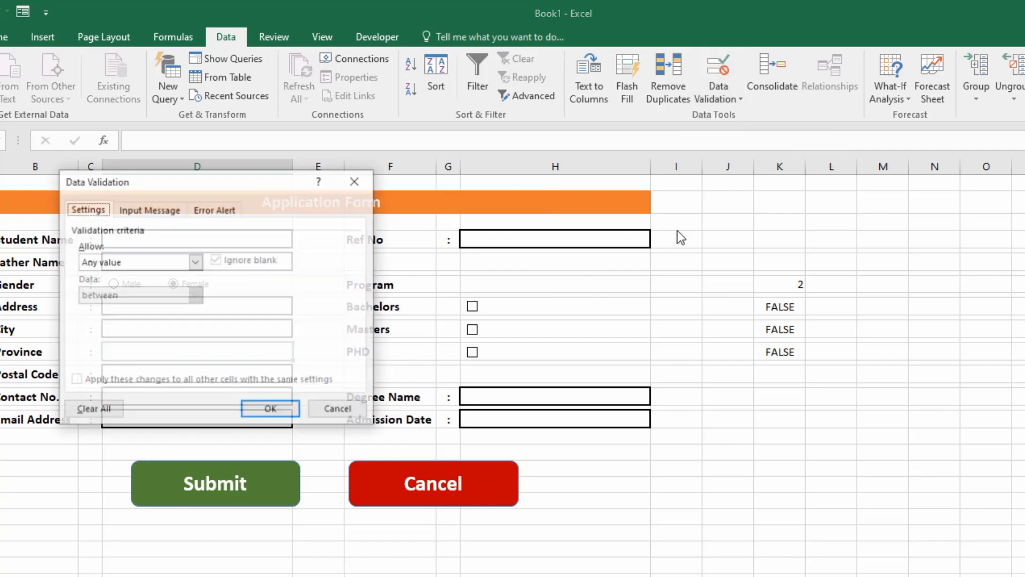
{"action": "left_click", "coordinate": [196, 261]}
{"action": "left_click", "coordinate": [115, 312]}
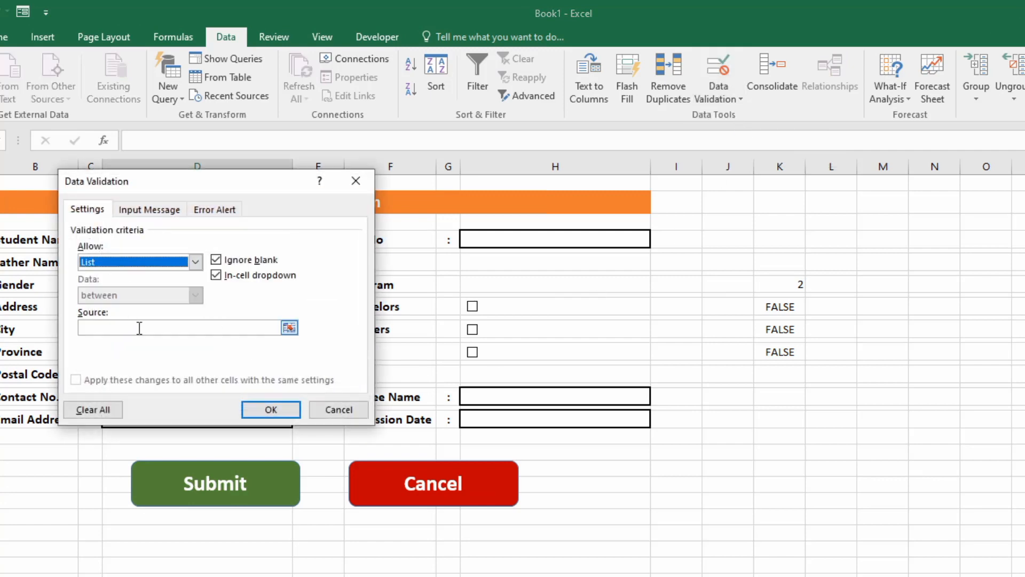
{"action": "left_click", "coordinate": [139, 328]}
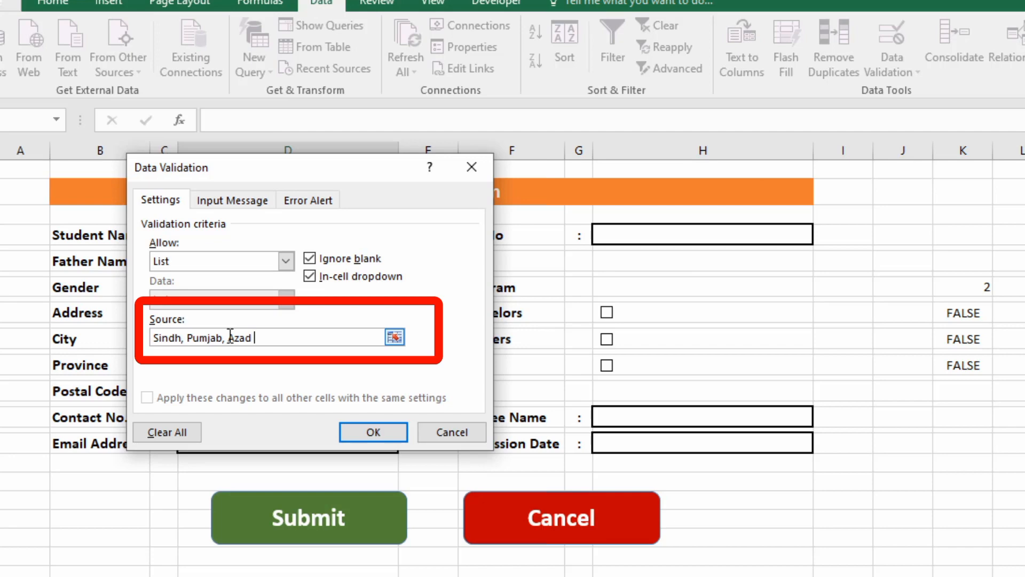
Enter Sindh, Pumjab, Azad Kashmir, Balochistan, KP, Gilgit Baldistan as the source and apply.
{"action": "type", "text": "sm"}
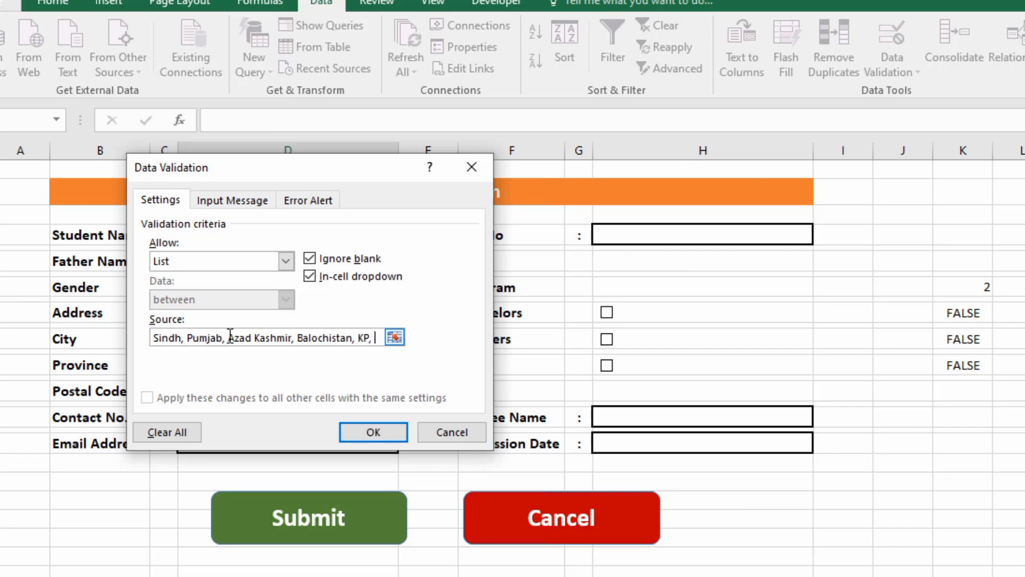
{"action": "type", "text": "Gilgit Baldi"}
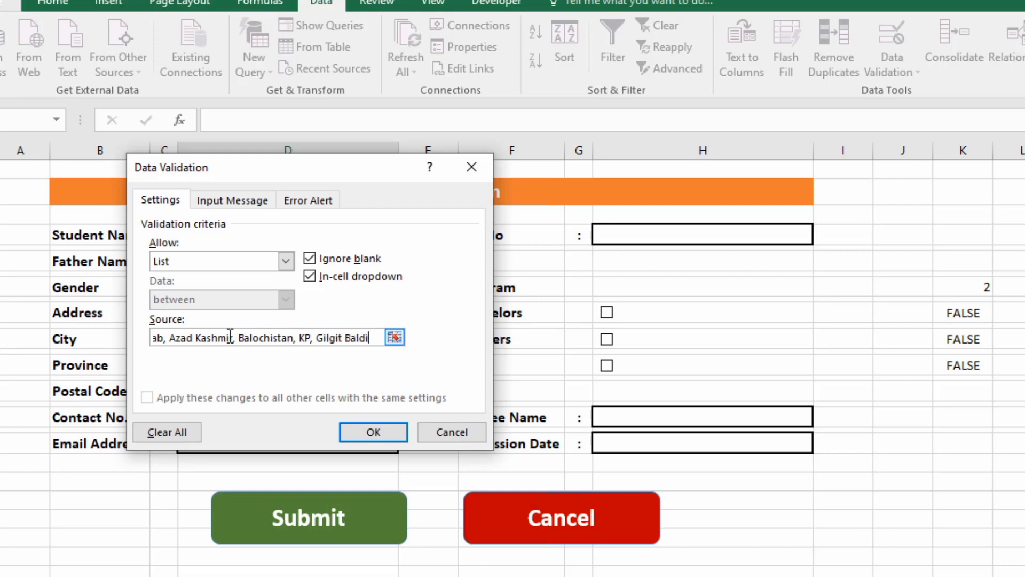
{"action": "type", "text": "tan"}
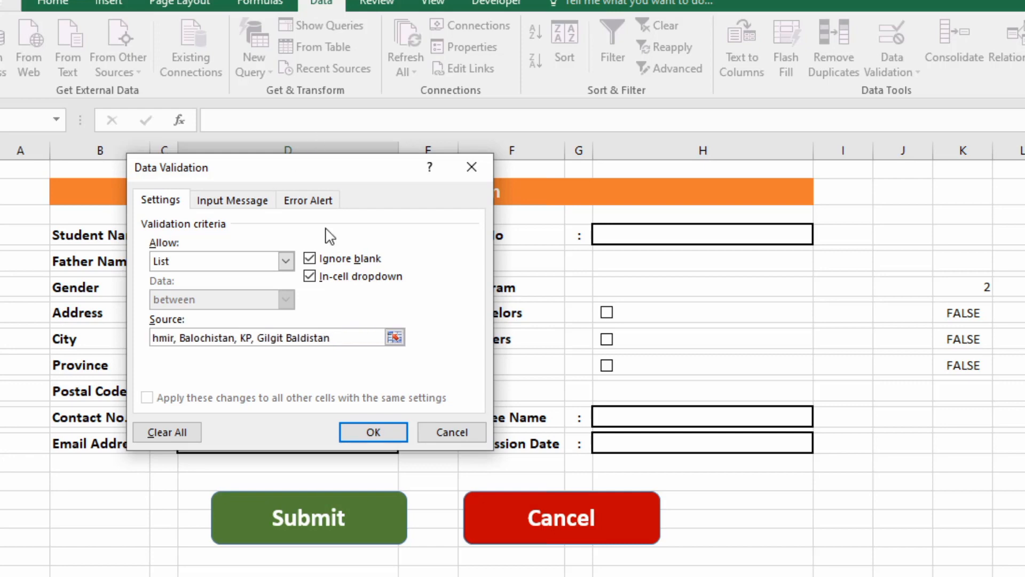
{"action": "left_click", "coordinate": [380, 438]}
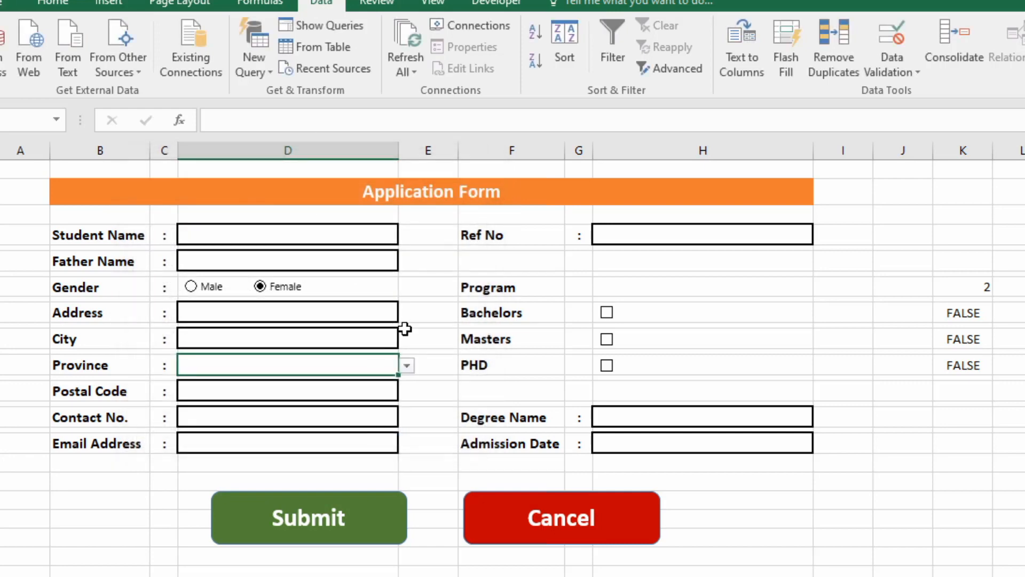
{"action": "left_click", "coordinate": [407, 366]}
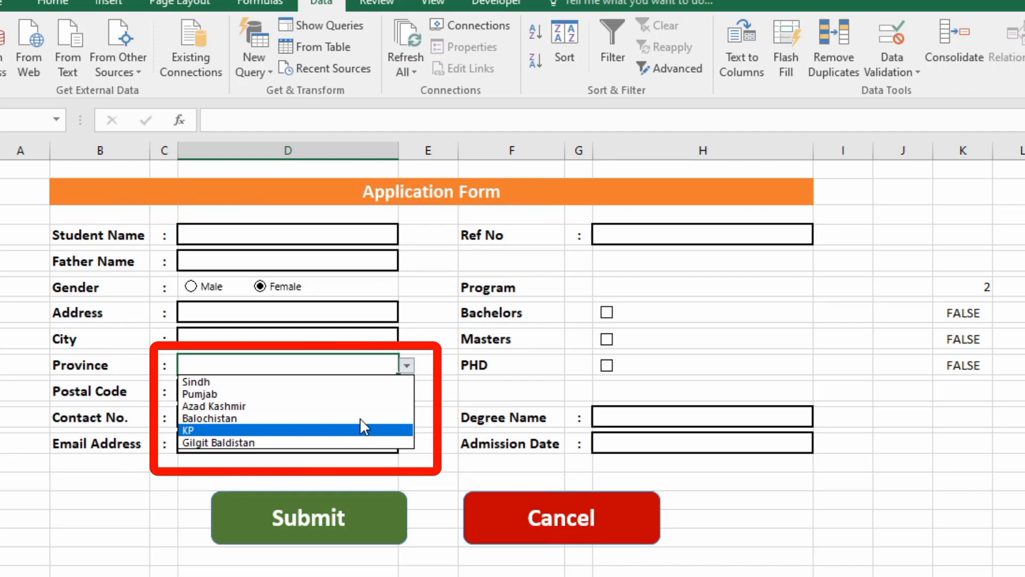
{"action": "left_click", "coordinate": [369, 381]}
{"action": "left_click", "coordinate": [407, 366]}
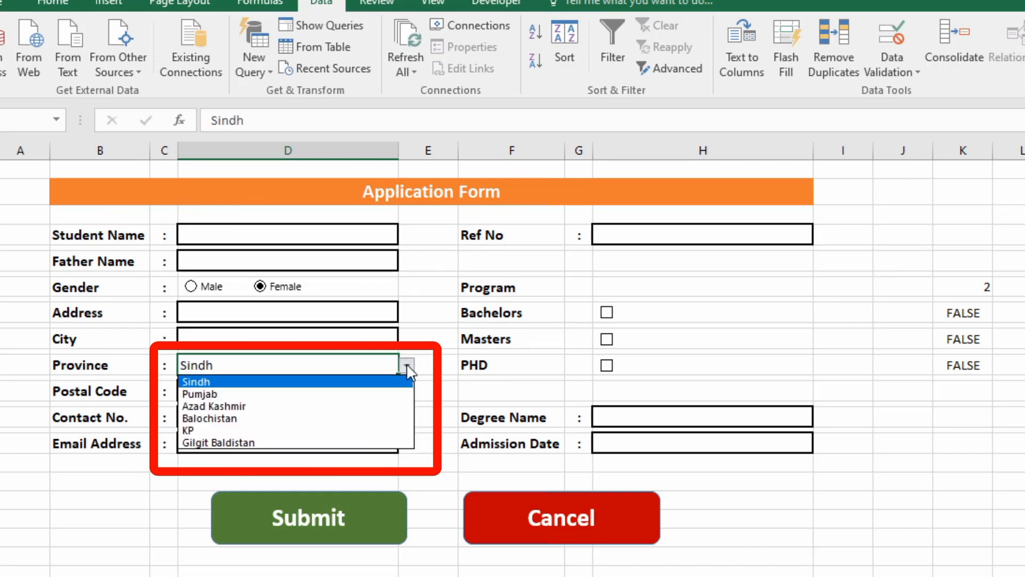
{"action": "left_click", "coordinate": [272, 370]}
{"action": "key", "text": "Delete"}
{"action": "left_click", "coordinate": [348, 426]}
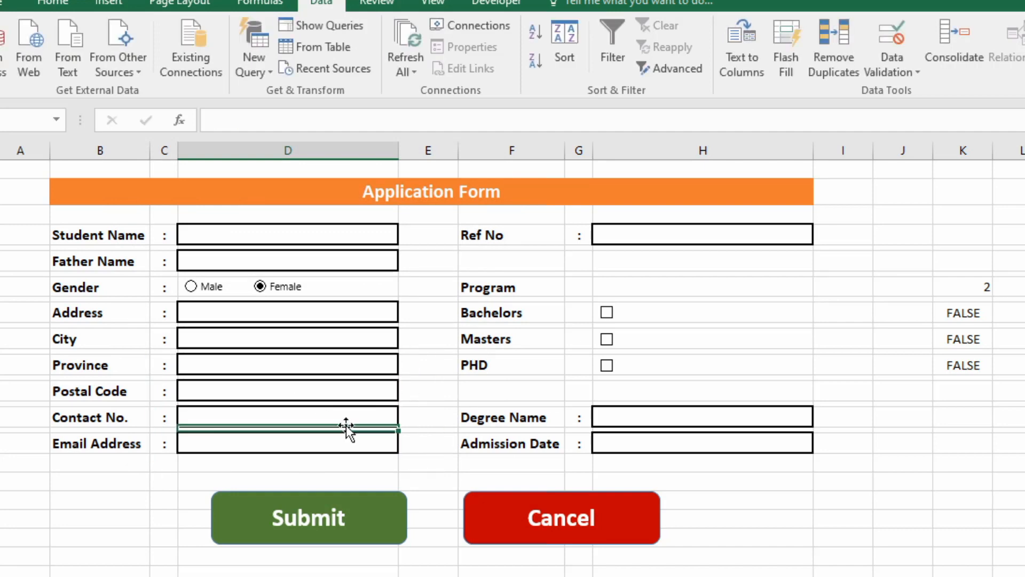
{"action": "left_click", "coordinate": [324, 396]}
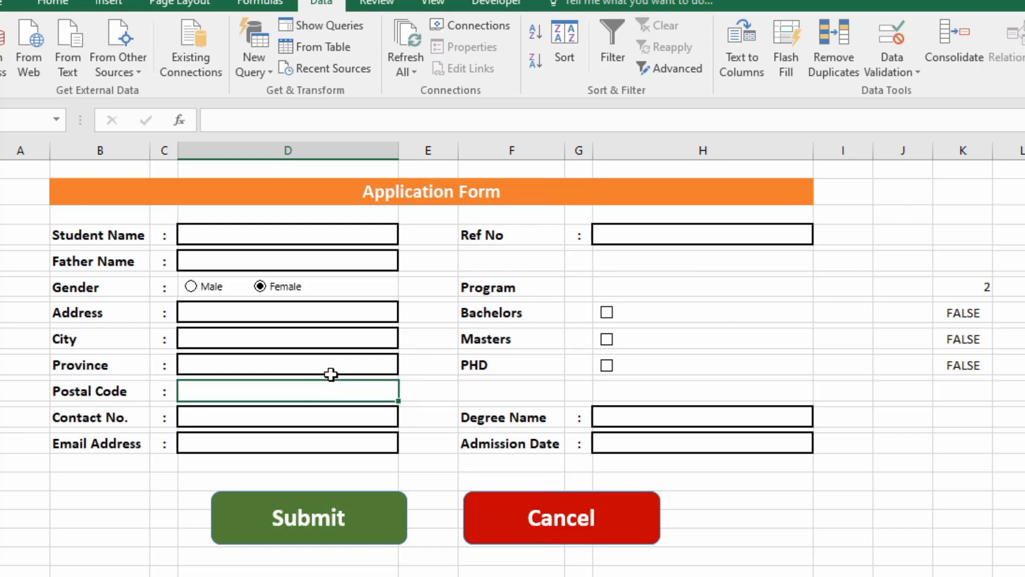
{"action": "left_click", "coordinate": [320, 444]}
{"action": "left_click", "coordinate": [570, 416]}
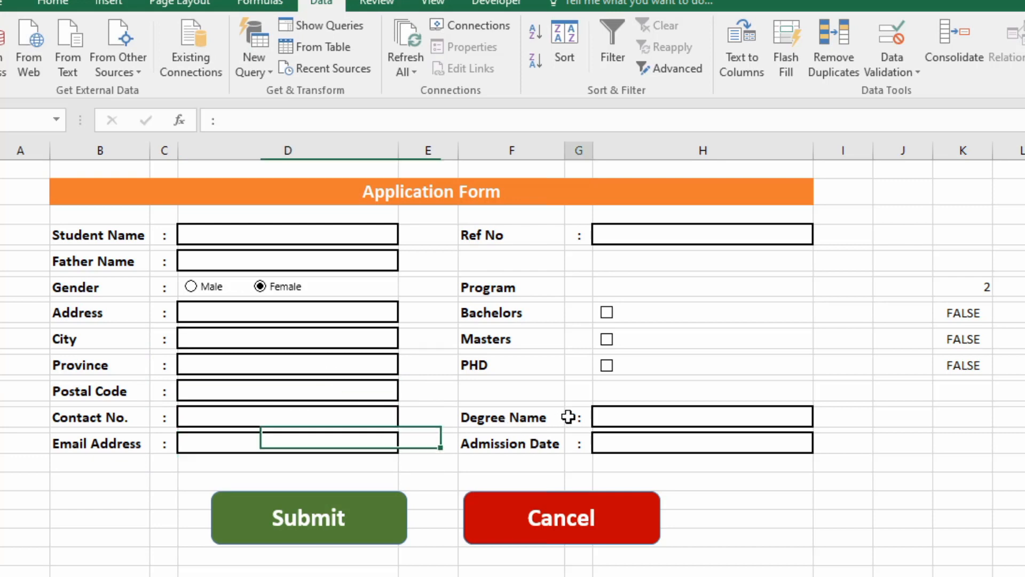
{"action": "left_click", "coordinate": [646, 240]}
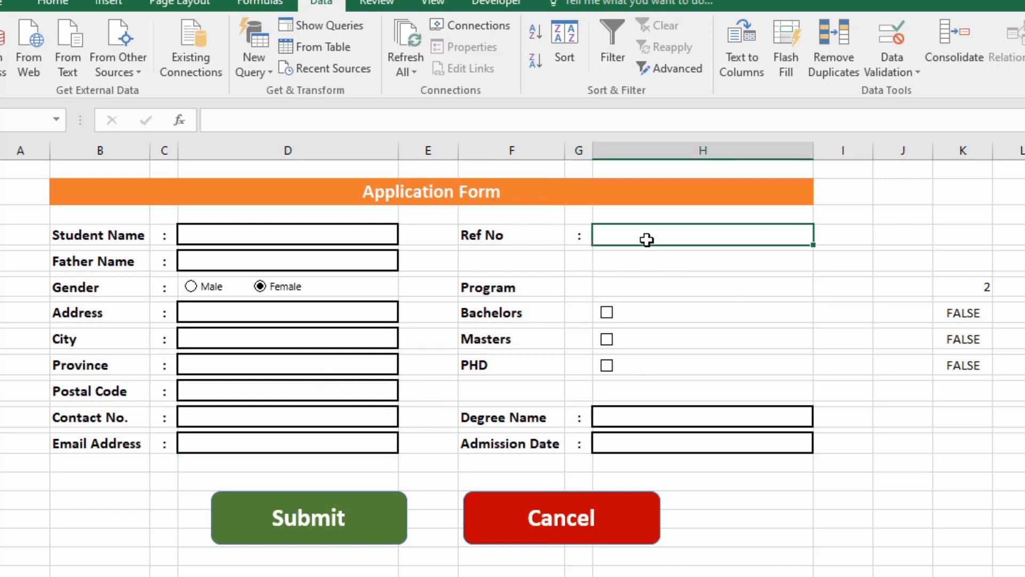
{"action": "left_click", "coordinate": [735, 419]}
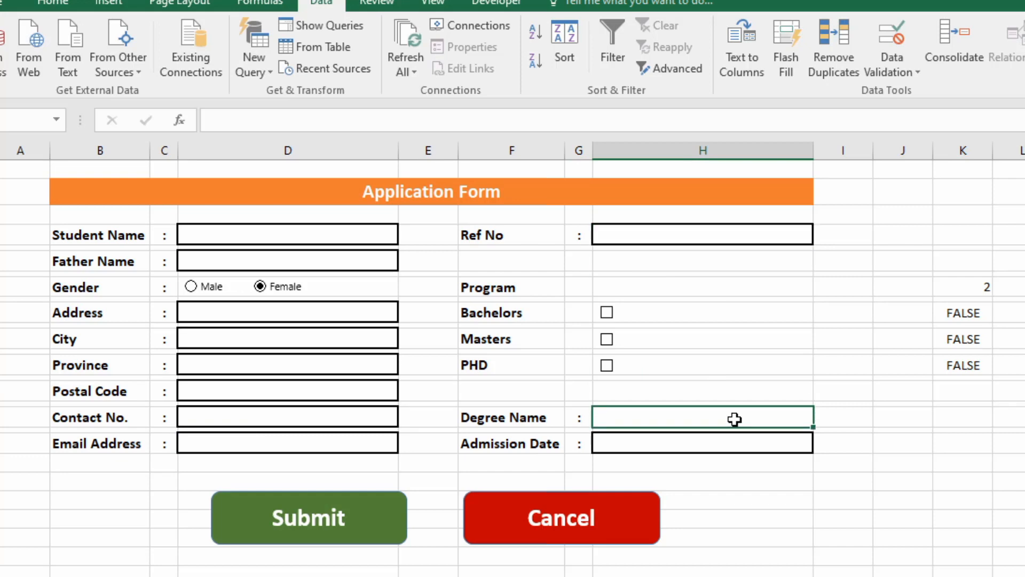
{"action": "left_click", "coordinate": [909, 72]}
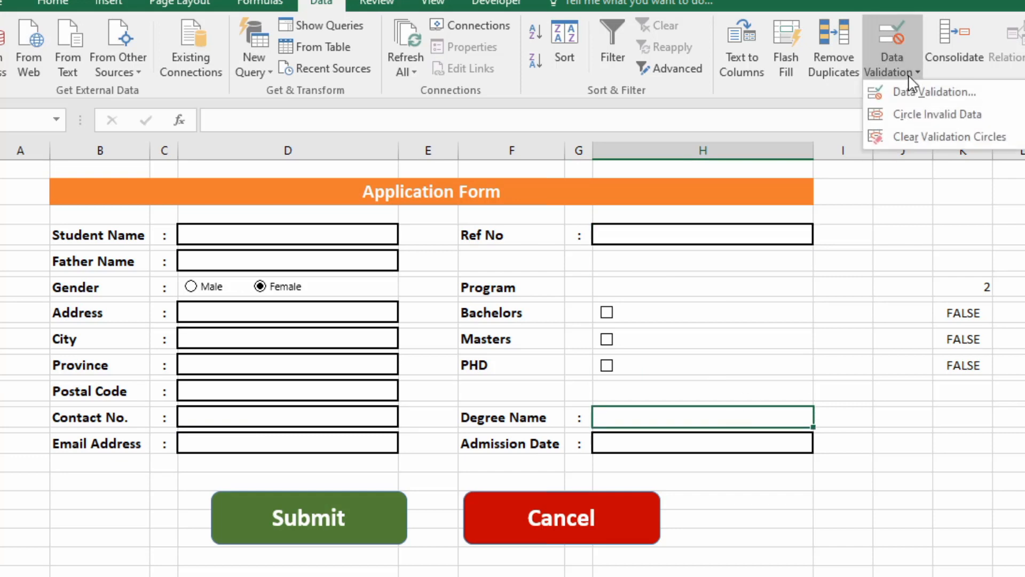
Set H18's Data Validation to allow only values from a List.
{"action": "left_click", "coordinate": [927, 93]}
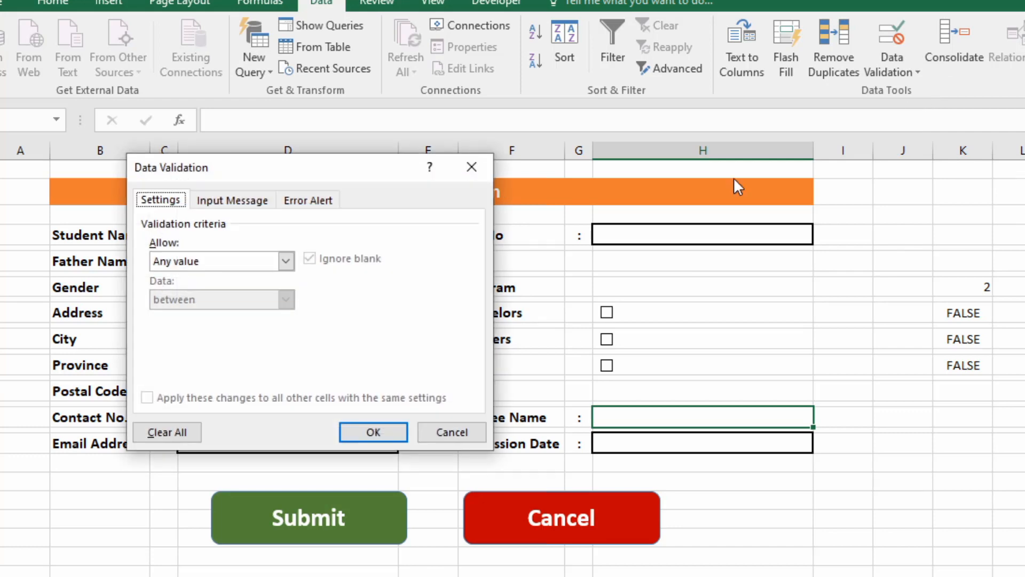
{"action": "left_click", "coordinate": [229, 265]}
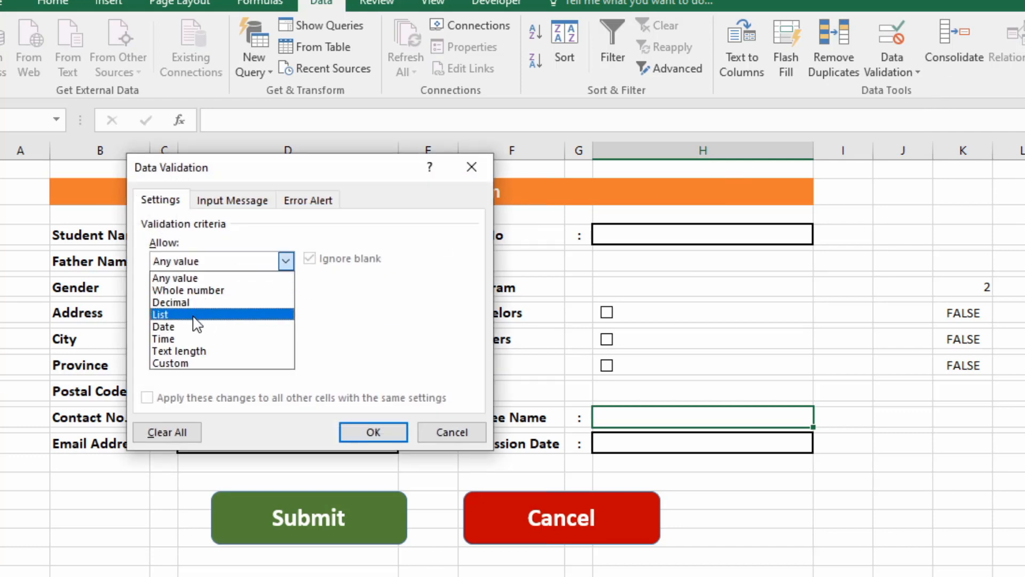
{"action": "left_click", "coordinate": [197, 318]}
{"action": "left_click", "coordinate": [394, 335]}
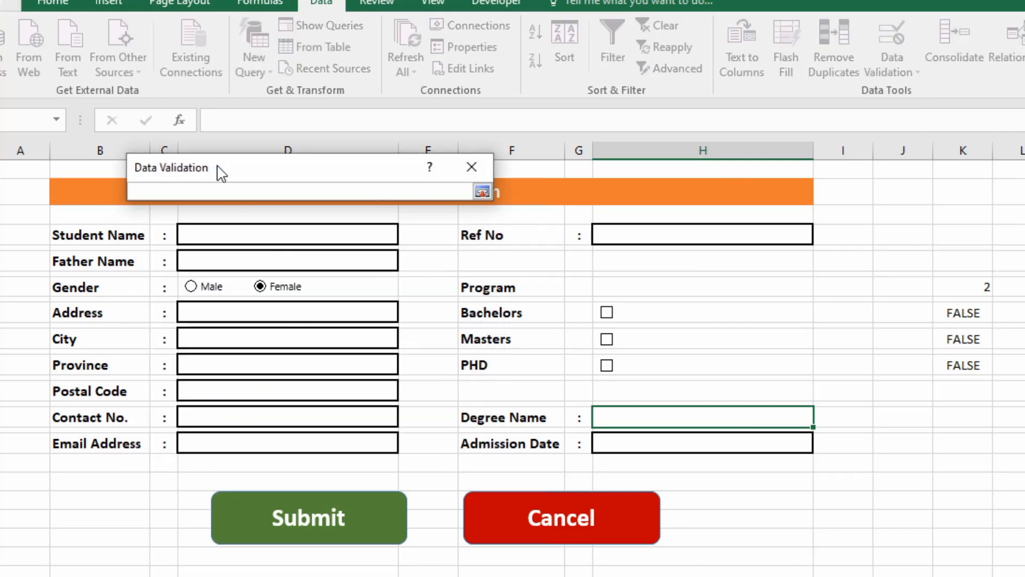
{"action": "left_click_drag", "start_coordinate": [216, 172], "coordinate": [371, 233]}
{"action": "left_click", "coordinate": [625, 228]}
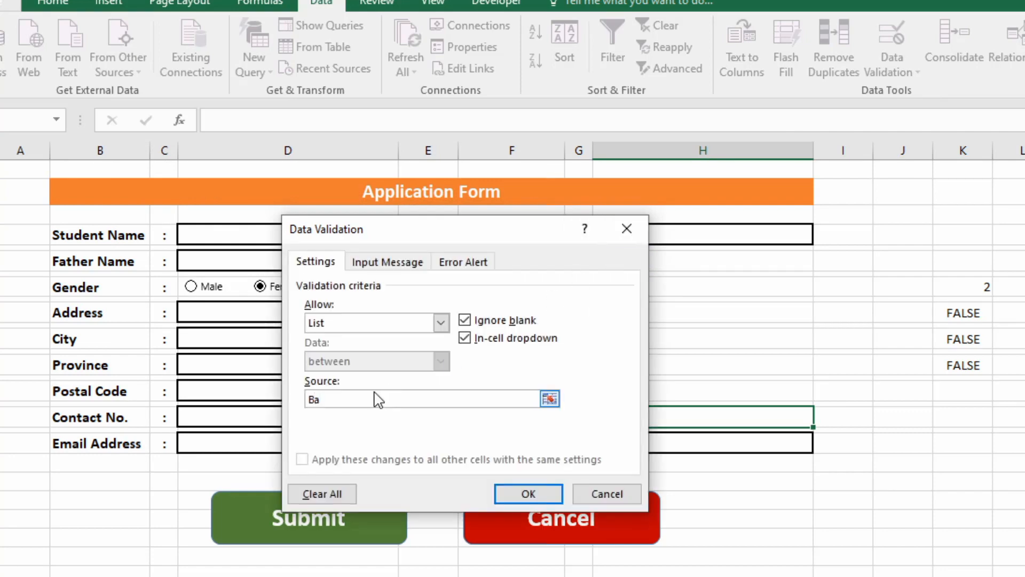
Enter BBA, MBA, BCS, B.E, MS, PHD in Economics as the list source and confirm.
{"action": "key", "text": "BackSpace"}
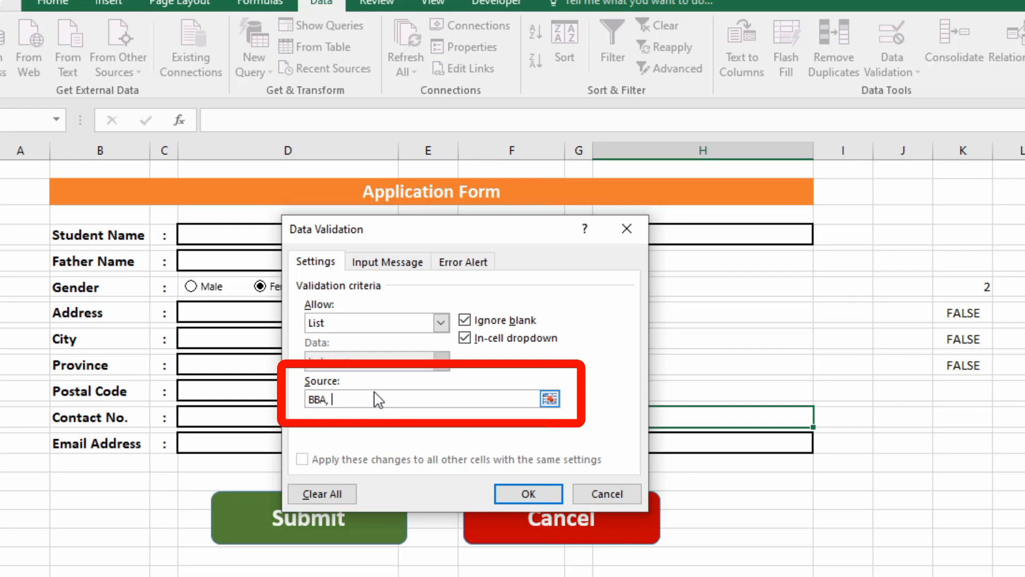
{"action": "type", "text": "MBA, BSC"}
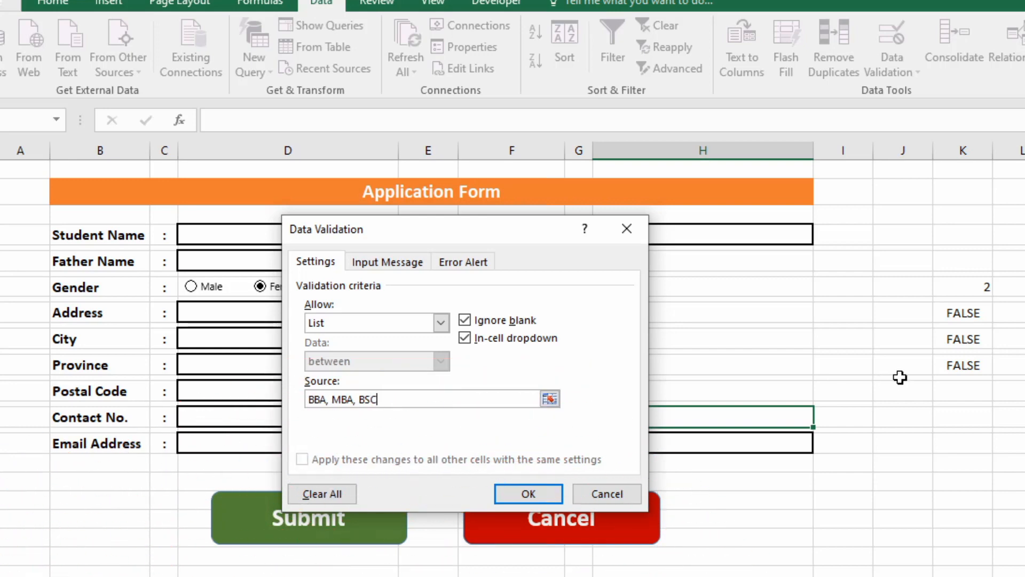
{"action": "key", "text": "BackSpace"}
{"action": "key", "text": "BackSpace"}
{"action": "type", "text": "M"}
{"action": "type", "text": "D"}
{"action": "key", "text": "shift+space"}
{"action": "type", "text": "i"}
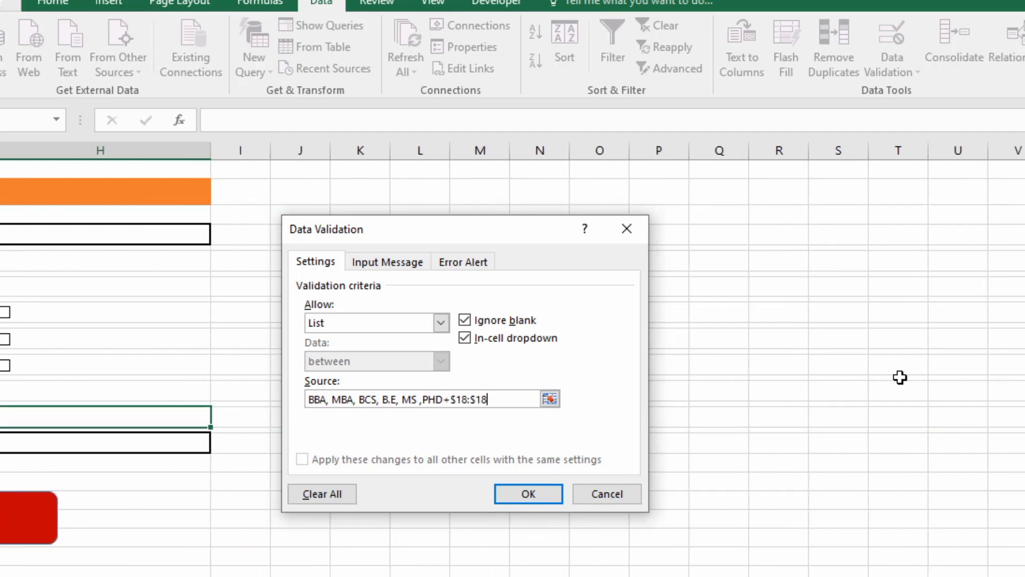
{"action": "key", "text": "BackSpace"}
{"action": "key", "text": "BackSpace"}
{"action": "key", "text": "BackSpace"}
{"action": "key", "text": "BackSpace"}
{"action": "key", "text": "BackSpace"}
{"action": "key", "text": "BackSpace"}
{"action": "type", "text": "n Economi"}
{"action": "key", "text": "Return"}
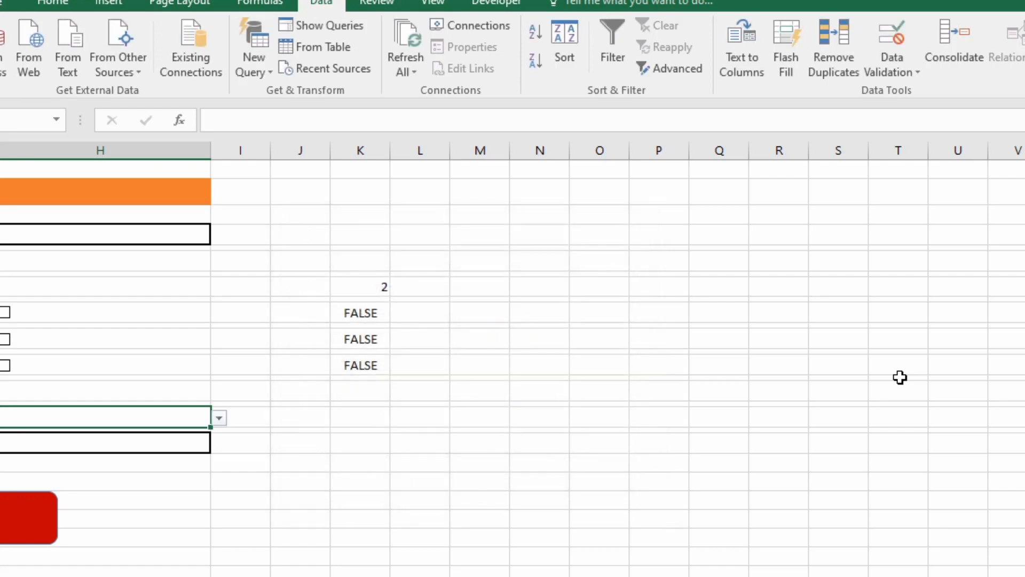
{"action": "scroll", "coordinate": [900, 377], "scroll_direction": "left", "scroll_amount": 5}
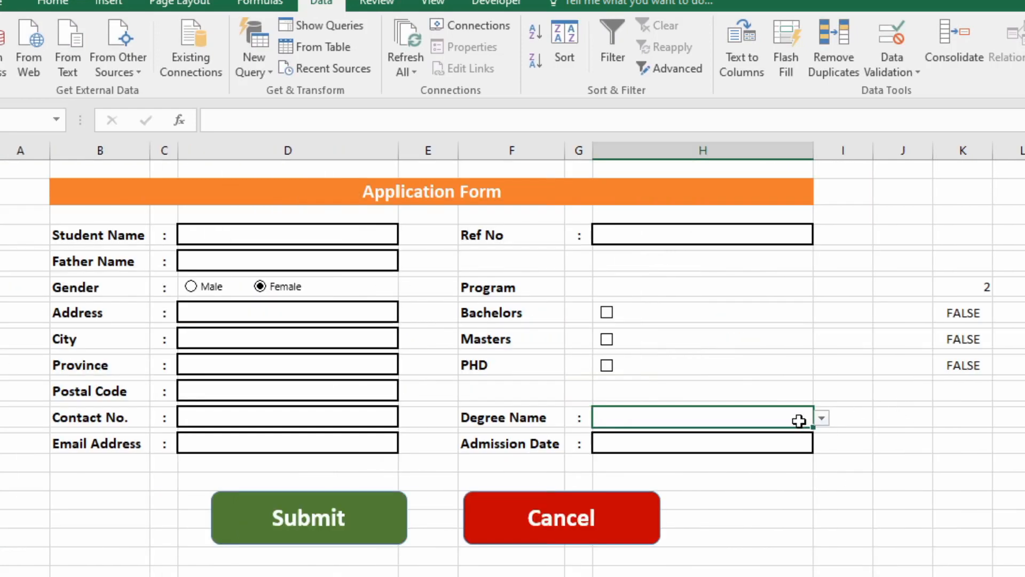
Append B.Tel after PHD in Economics in H18's validation source and check the dropdown.
{"action": "left_click", "coordinate": [821, 417]}
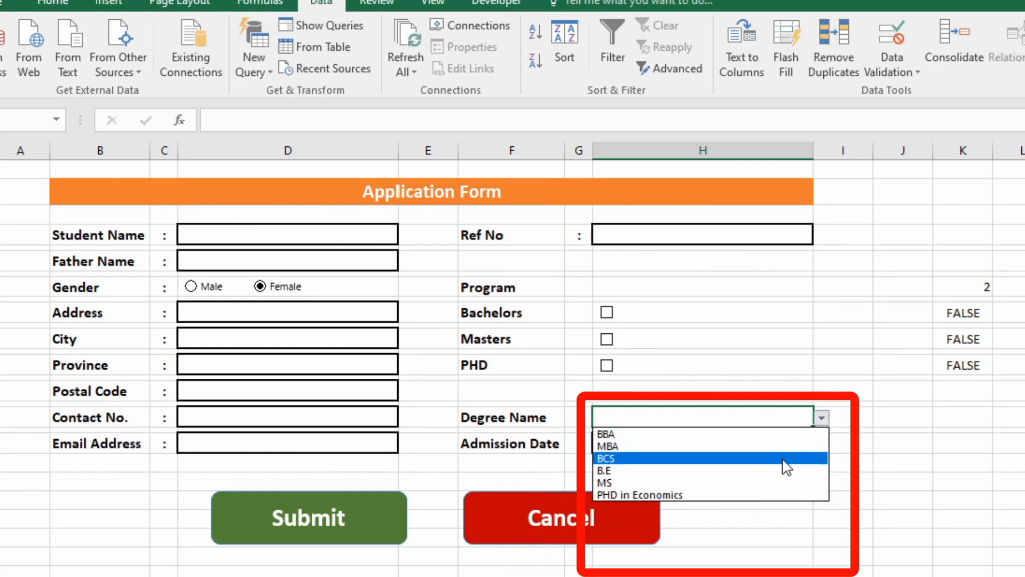
{"action": "left_click", "coordinate": [713, 418]}
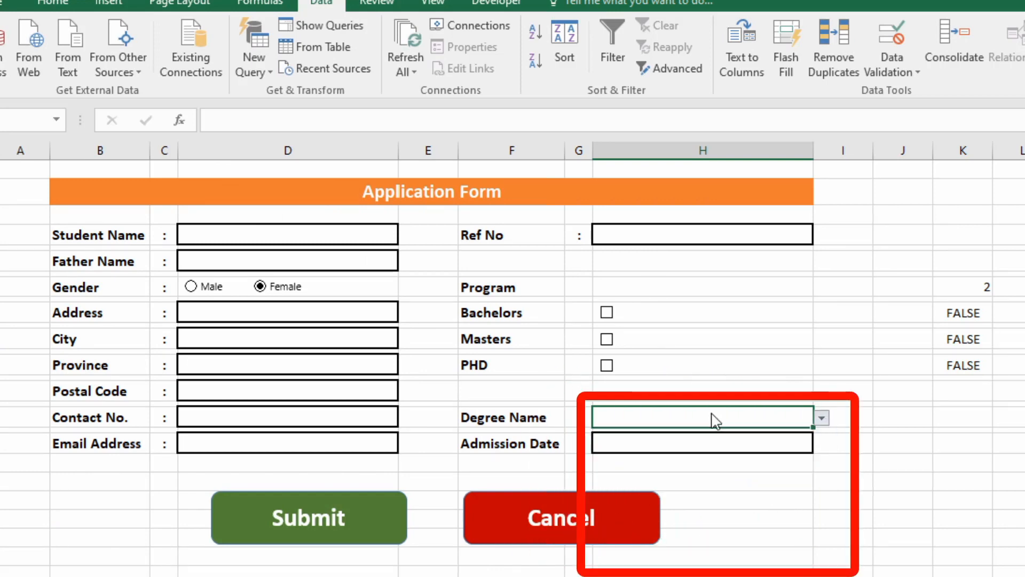
{"action": "left_click", "coordinate": [908, 63]}
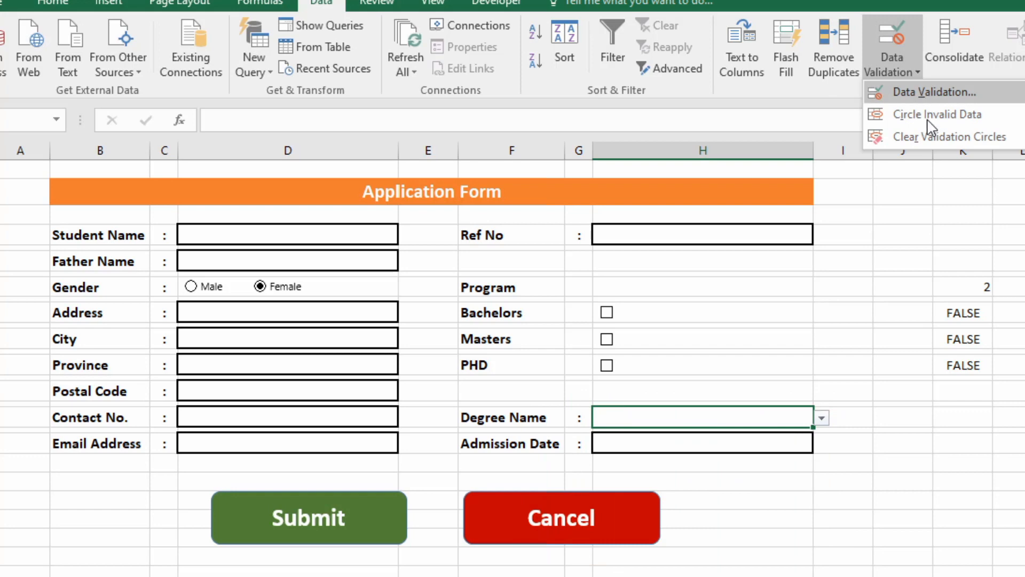
{"action": "left_click", "coordinate": [935, 92]}
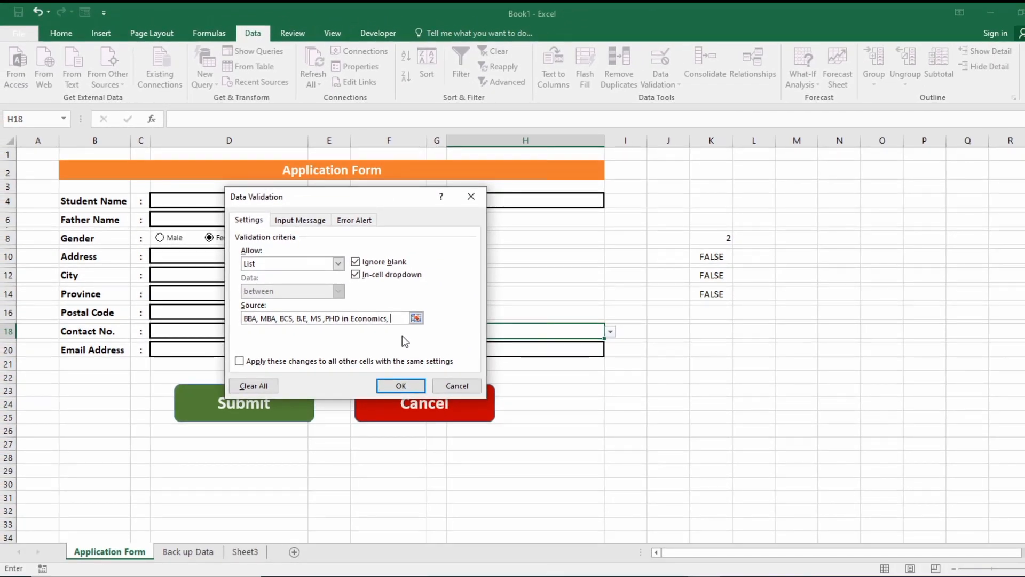
{"action": "type", "text": "B.Tel"}
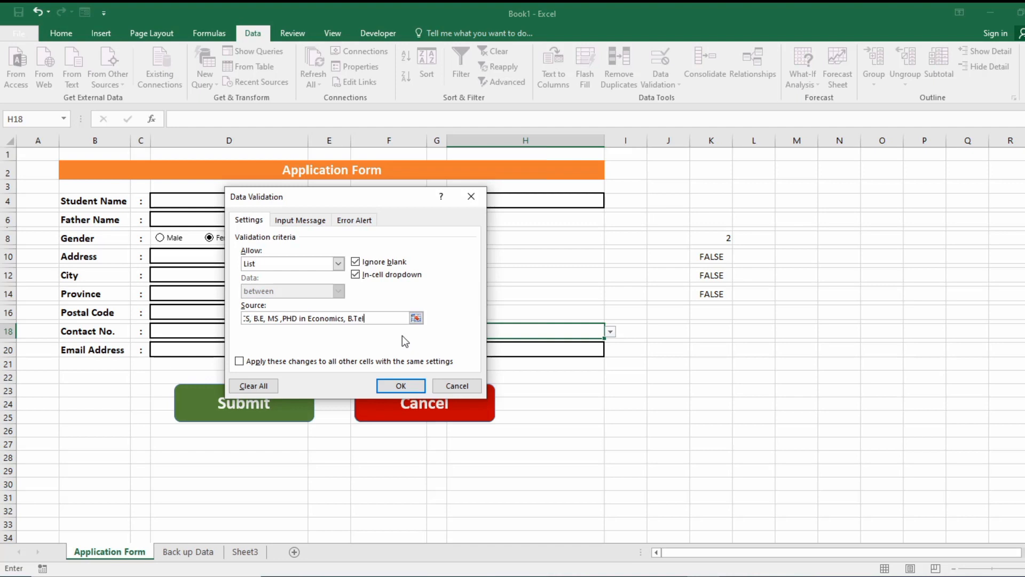
{"action": "key", "text": "Return"}
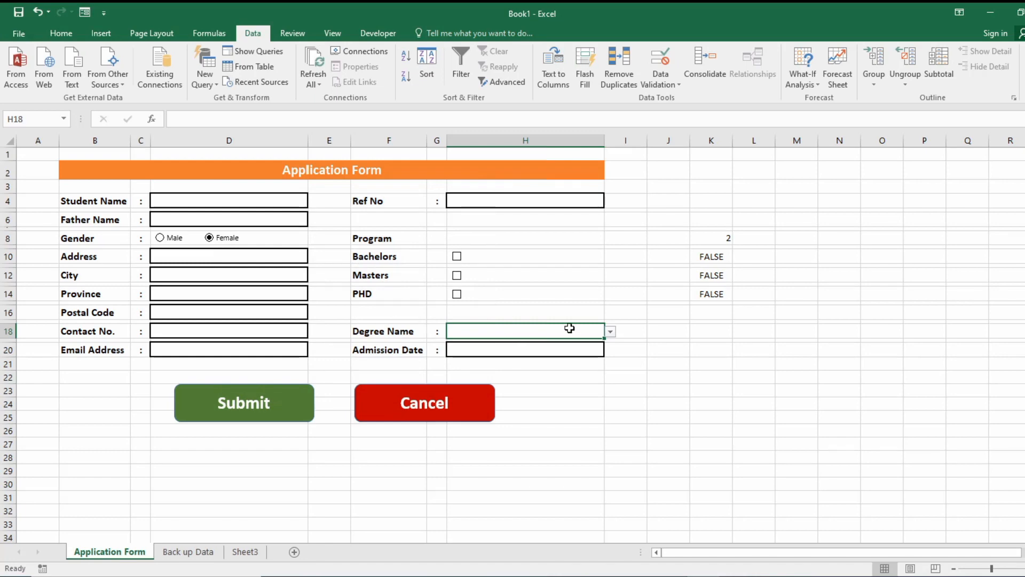
{"action": "left_click", "coordinate": [611, 331]}
Apply a Date number format to the Admission Date cell H20 via Format Cells.
{"action": "key", "text": "Escape"}
{"action": "left_click", "coordinate": [478, 348]}
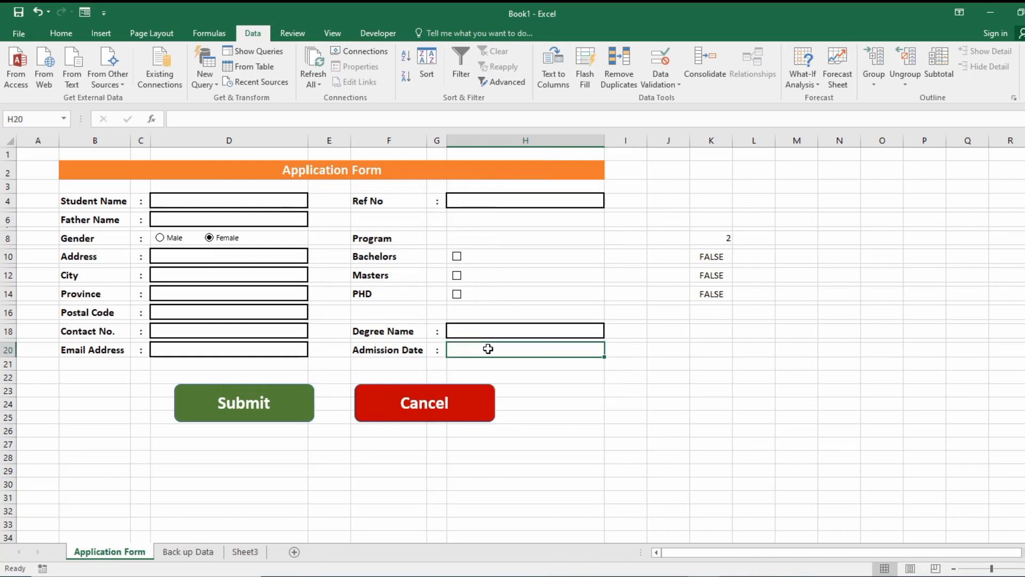
{"action": "left_click", "coordinate": [60, 33]}
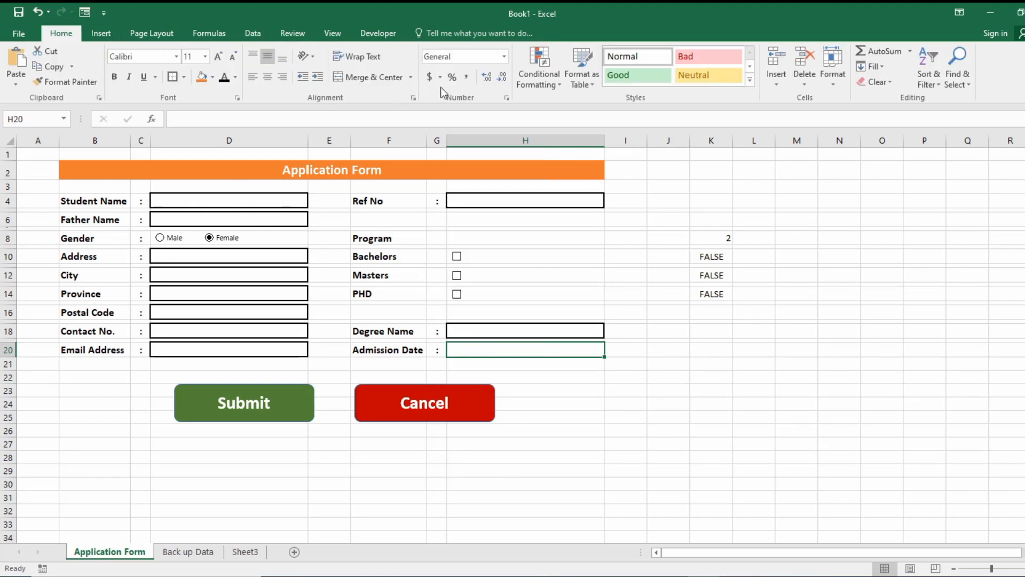
{"action": "left_click", "coordinate": [506, 97]}
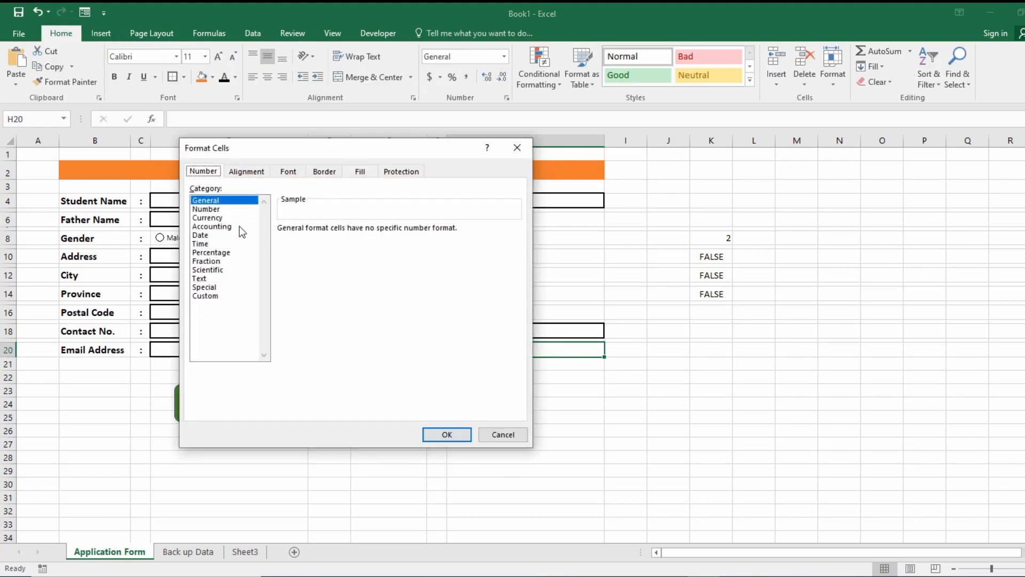
{"action": "left_click", "coordinate": [223, 235]}
{"action": "double_click", "coordinate": [314, 291]}
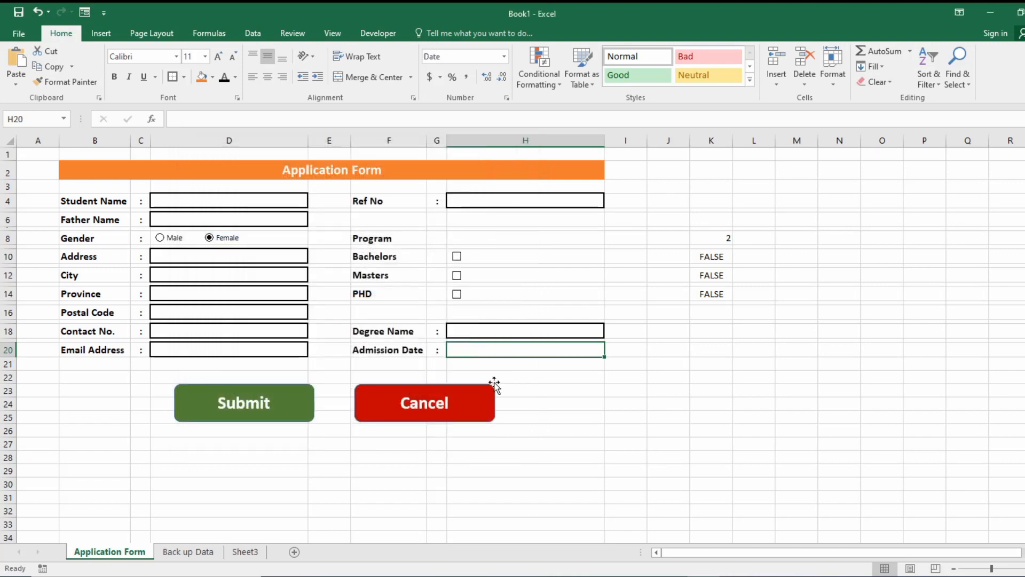
{"action": "left_click", "coordinate": [269, 346]}
{"action": "left_click", "coordinate": [223, 328]}
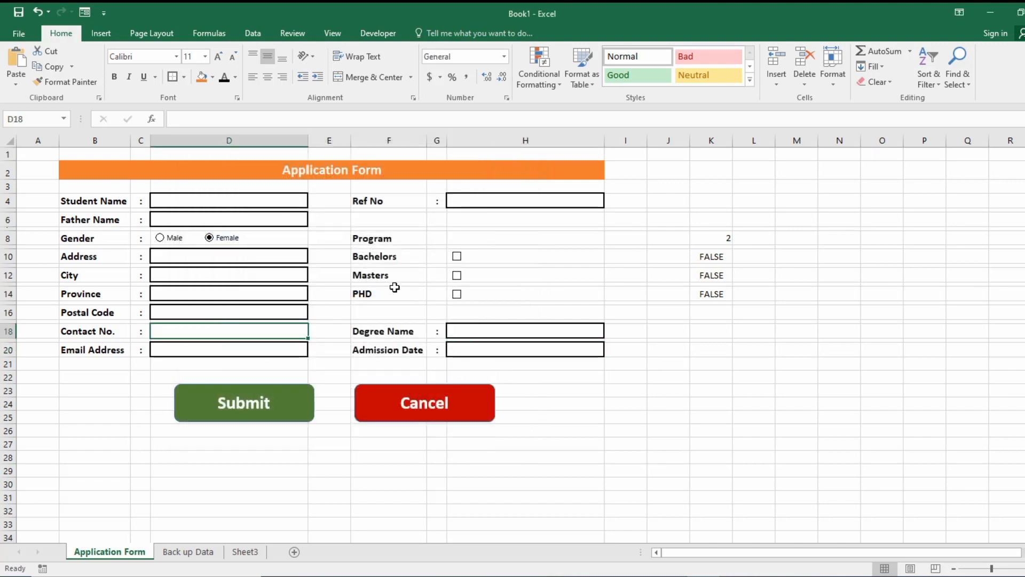
{"action": "left_click", "coordinate": [556, 274]}
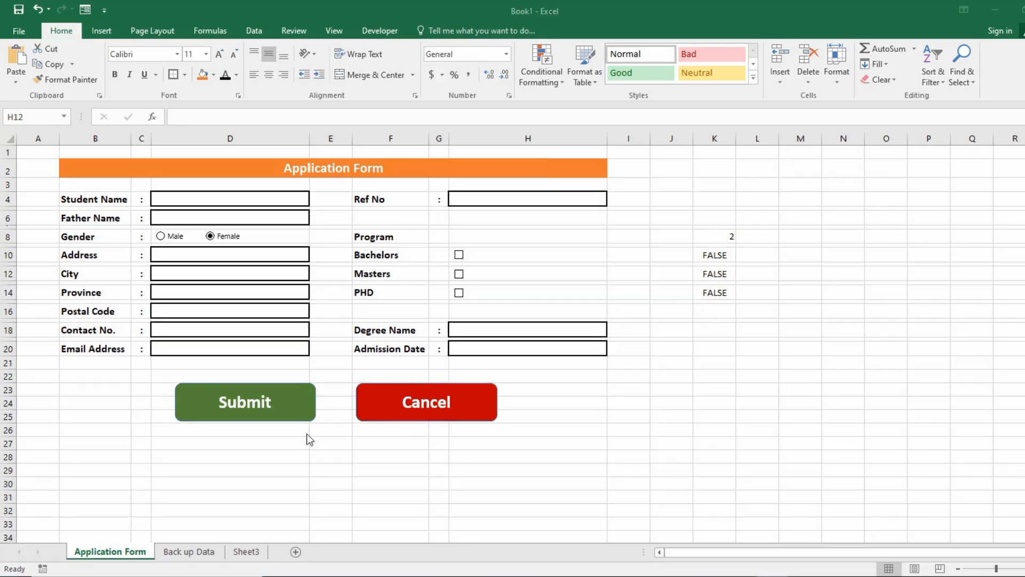
{"action": "left_click", "coordinate": [301, 404], "text": "ctrl"}
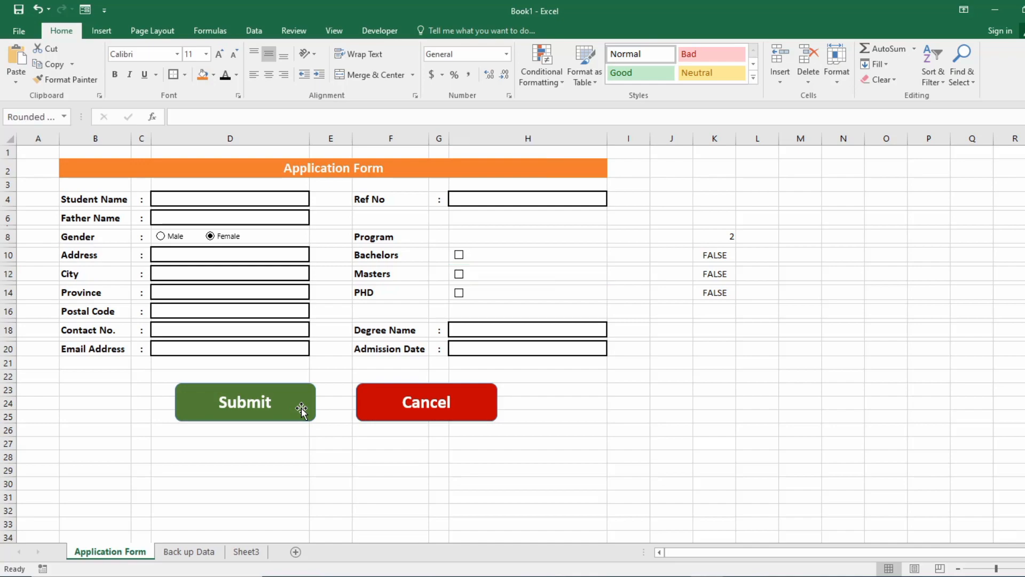
{"action": "left_click", "coordinate": [341, 474]}
{"action": "left_click", "coordinate": [272, 447]}
{"action": "left_click", "coordinate": [105, 30]}
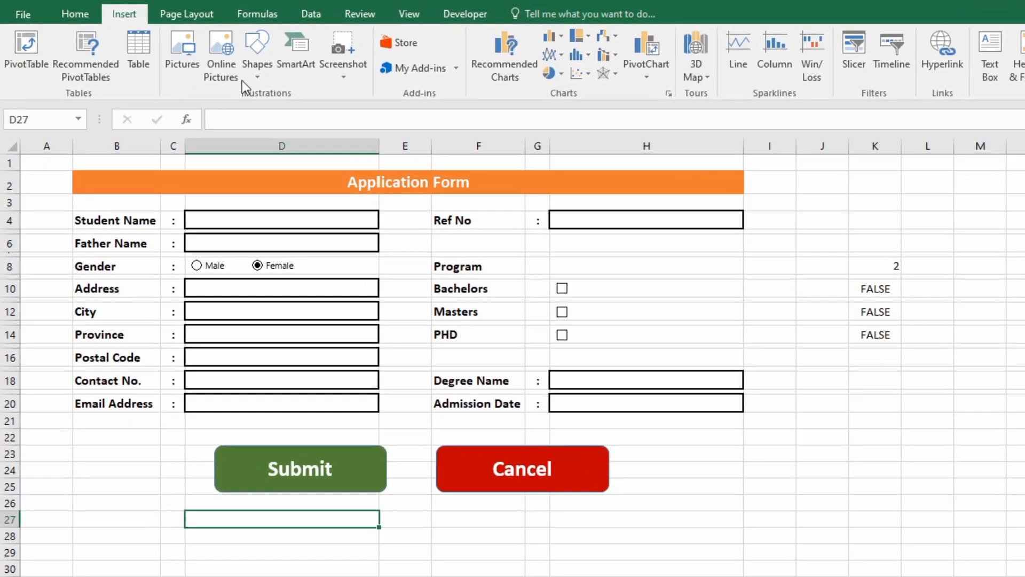
{"action": "left_click", "coordinate": [251, 66]}
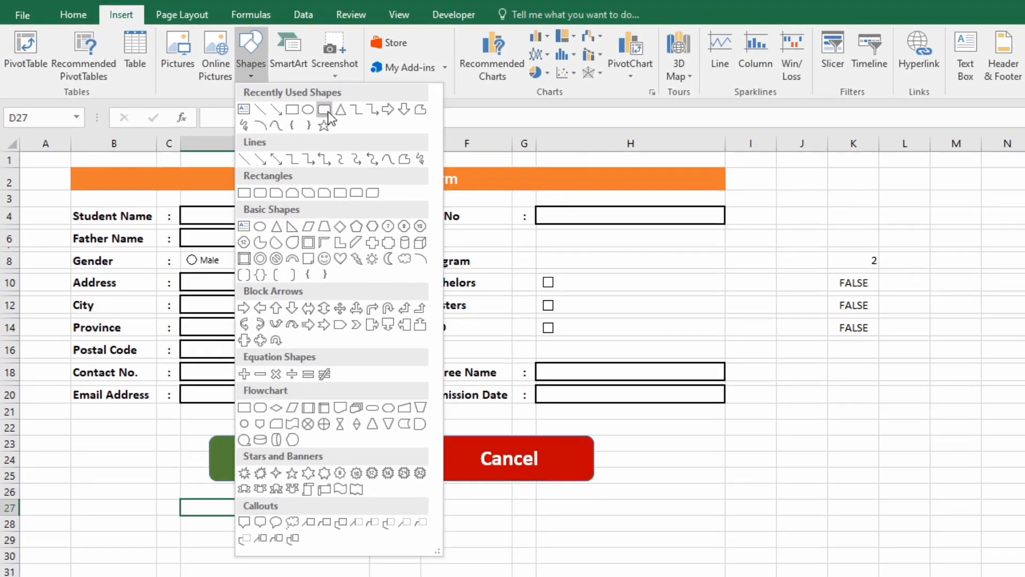
{"action": "left_click", "coordinate": [328, 111]}
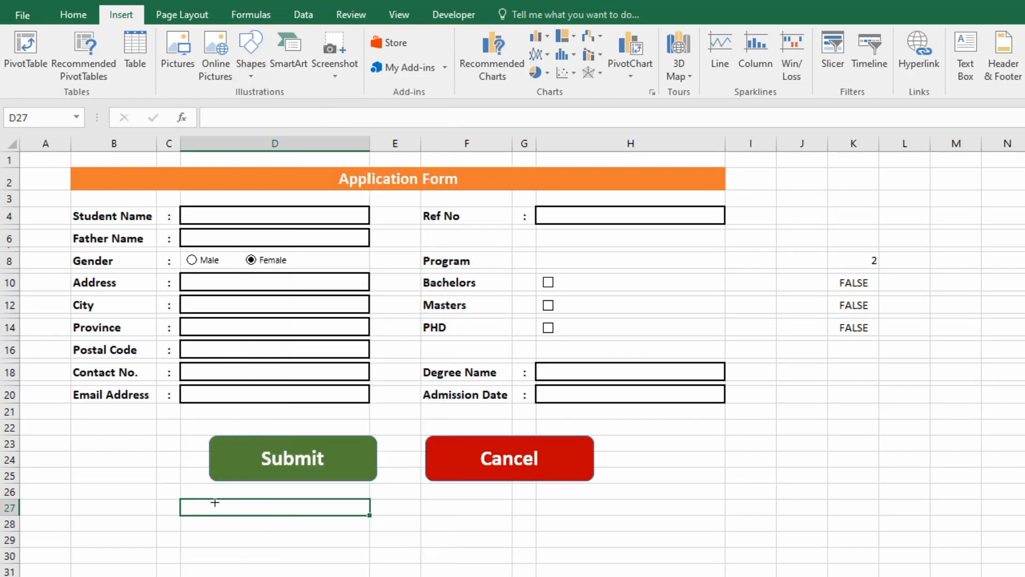
{"action": "left_click_drag", "start_coordinate": [215, 502], "coordinate": [361, 536]}
{"action": "left_click", "coordinate": [489, 52]}
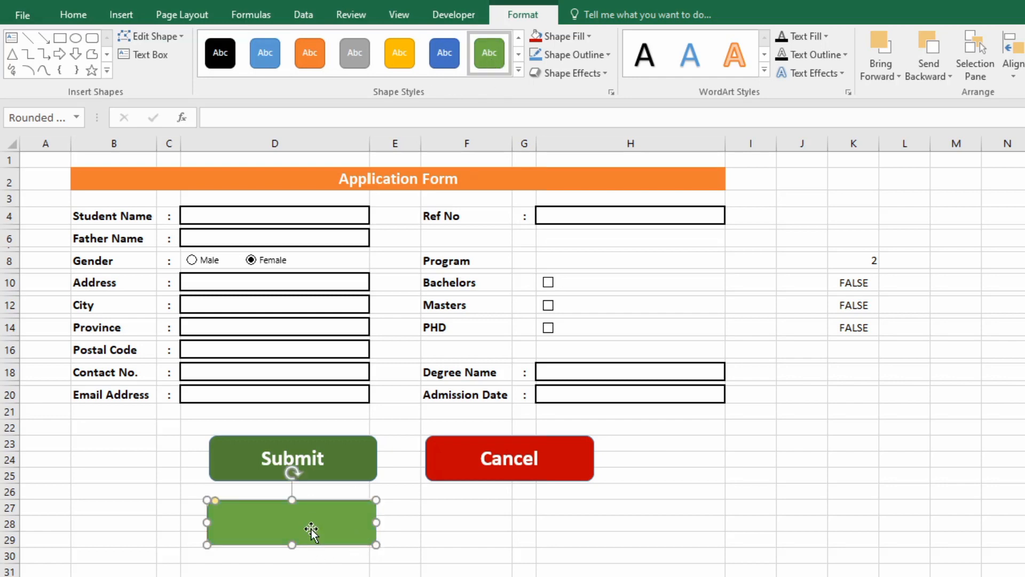
{"action": "left_click", "coordinate": [587, 37]}
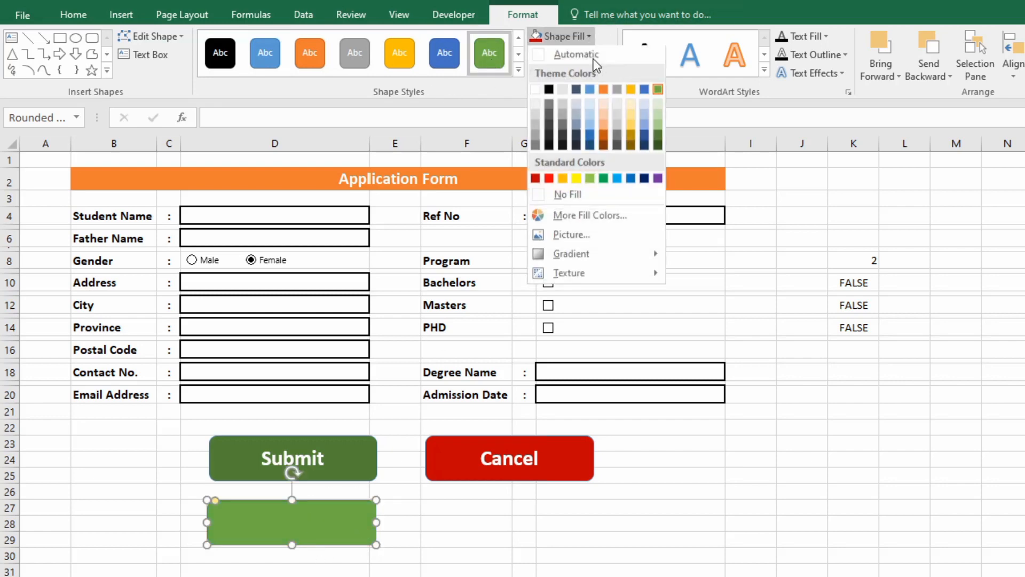
{"action": "left_click", "coordinate": [659, 134]}
{"action": "left_click", "coordinate": [151, 56]}
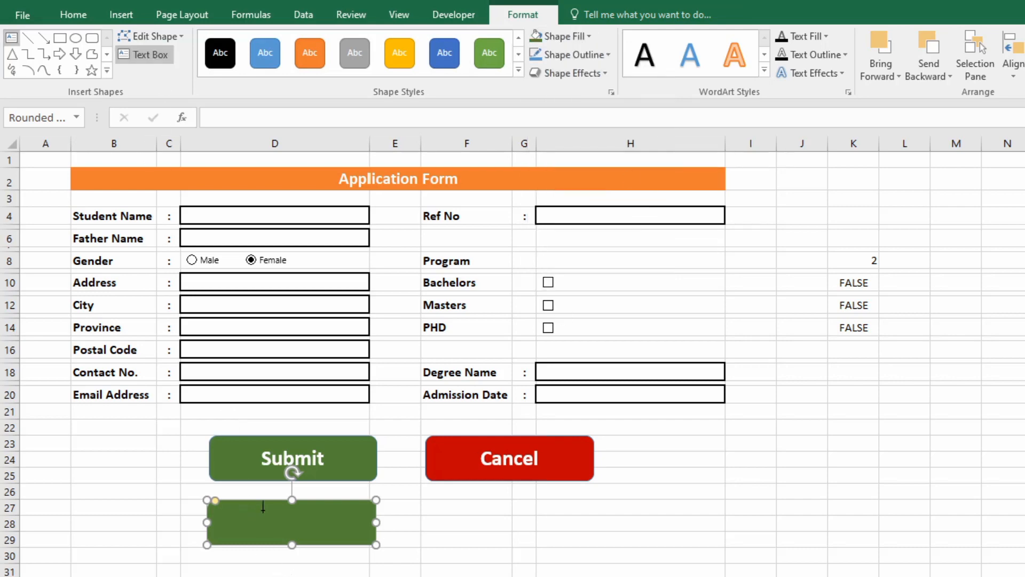
{"action": "left_click", "coordinate": [264, 527]}
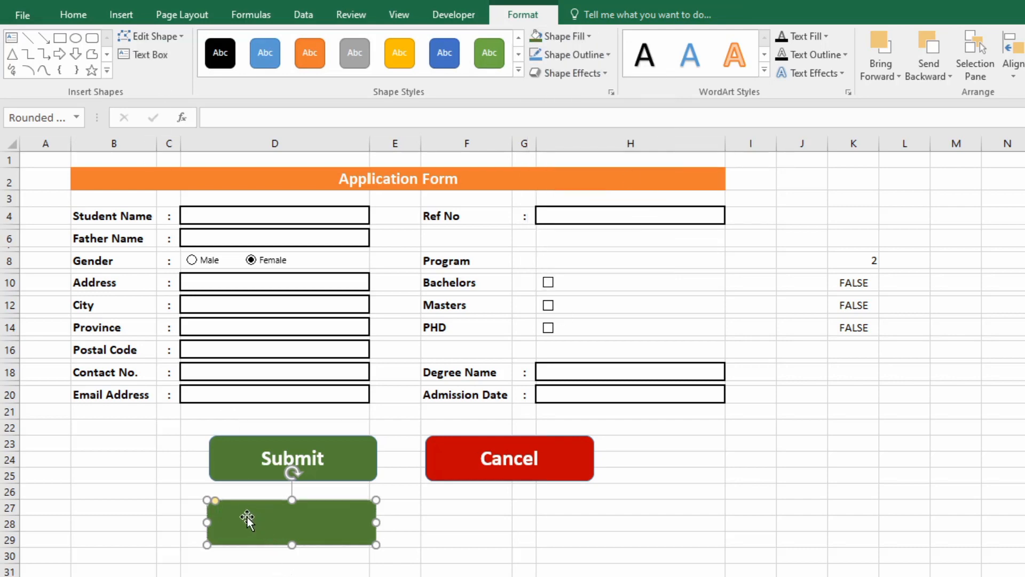
{"action": "left_click", "coordinate": [151, 56]}
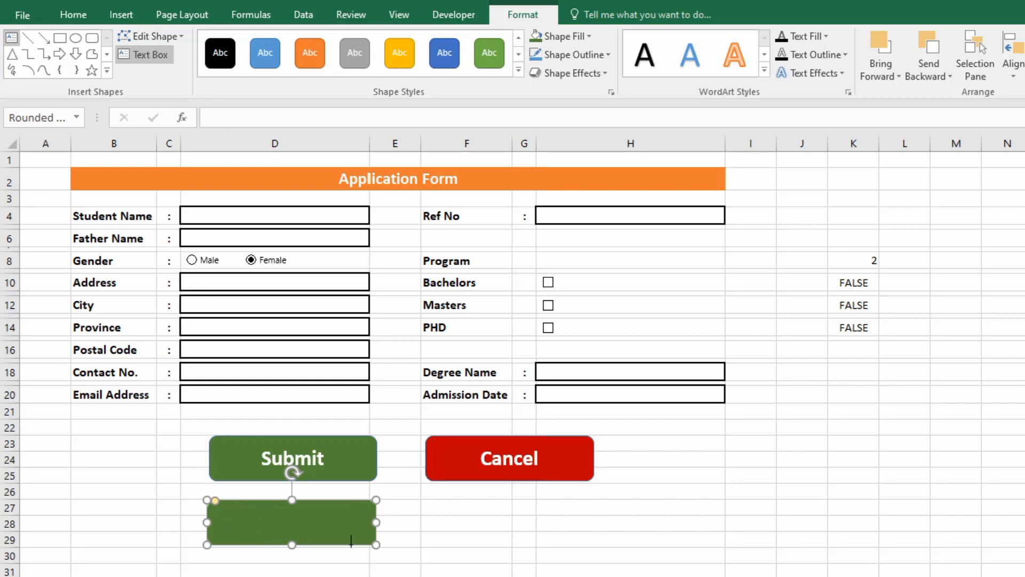
{"action": "left_click", "coordinate": [322, 520]}
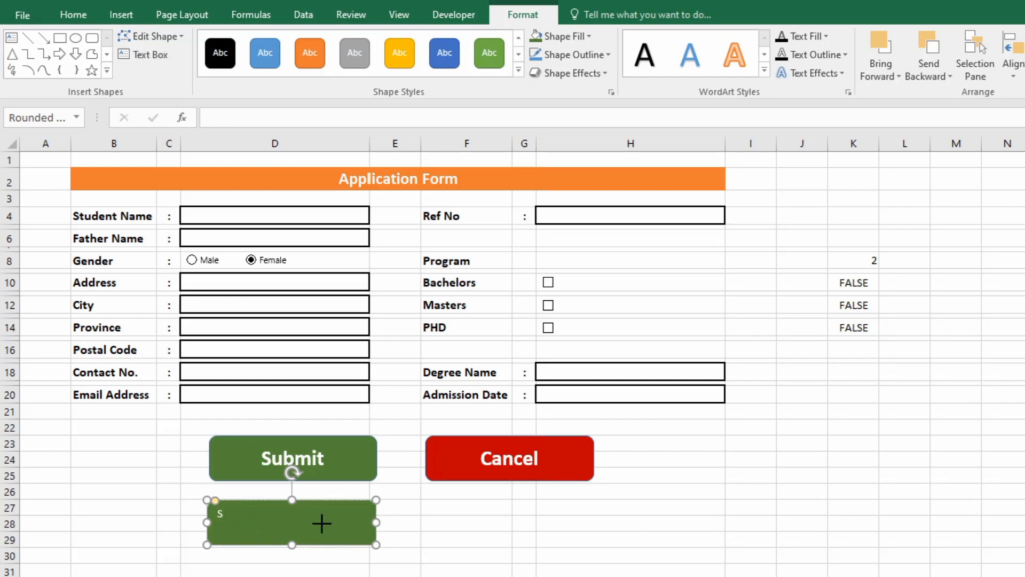
{"action": "type", "text": "Submit"}
{"action": "left_click_drag", "start_coordinate": [252, 516], "coordinate": [160, 502]}
{"action": "left_click", "coordinate": [73, 15]}
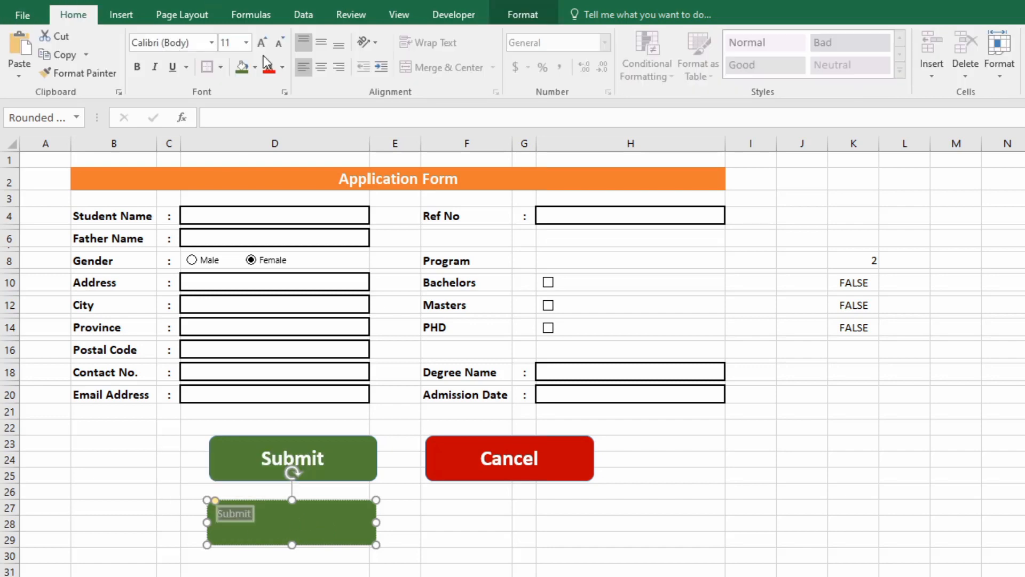
{"action": "left_click", "coordinate": [316, 68]}
{"action": "left_click", "coordinate": [321, 45]}
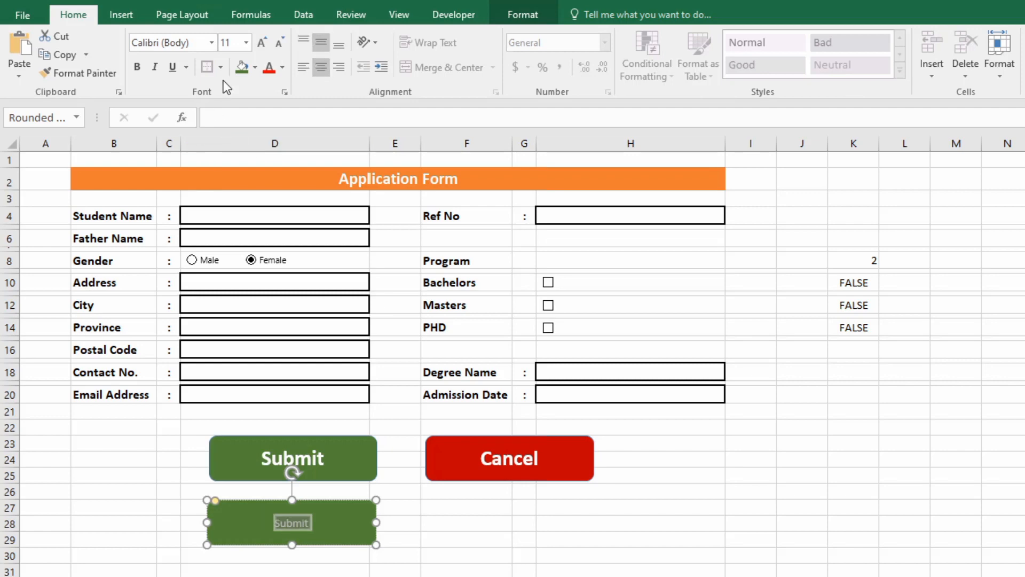
{"action": "left_click", "coordinate": [257, 44]}
{"action": "left_click", "coordinate": [256, 44]}
{"action": "left_click", "coordinate": [257, 44]}
{"action": "left_click", "coordinate": [257, 44]}
{"action": "left_click", "coordinate": [255, 46]}
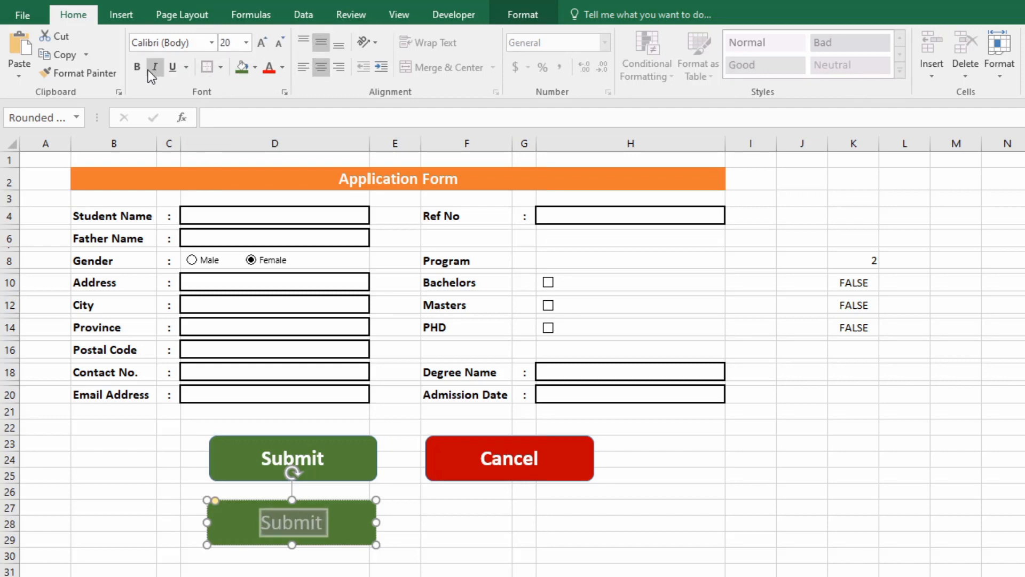
{"action": "left_click", "coordinate": [419, 502]}
{"action": "left_click", "coordinate": [358, 531]}
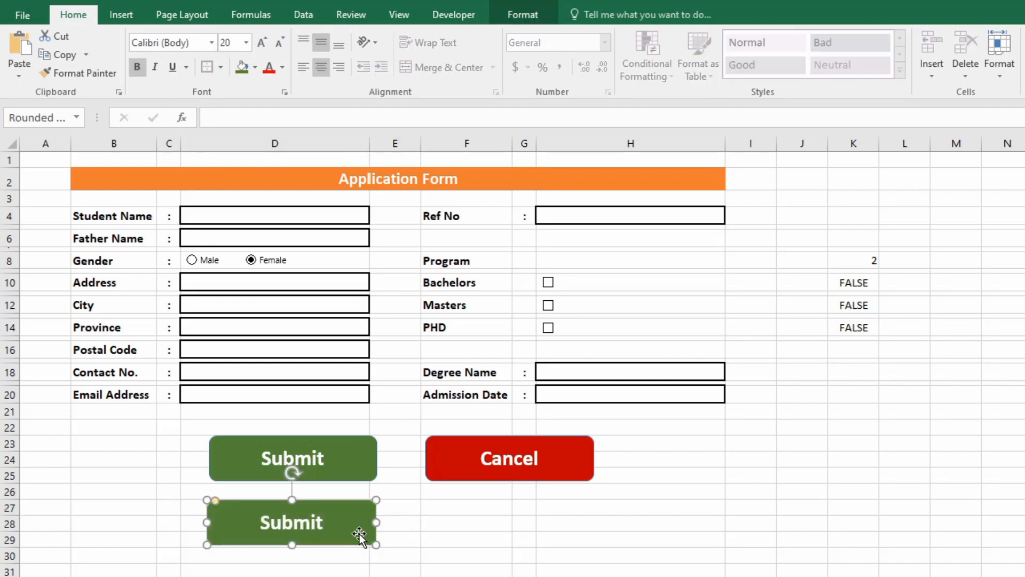
{"action": "left_click_drag", "start_coordinate": [359, 530], "coordinate": [545, 520]}
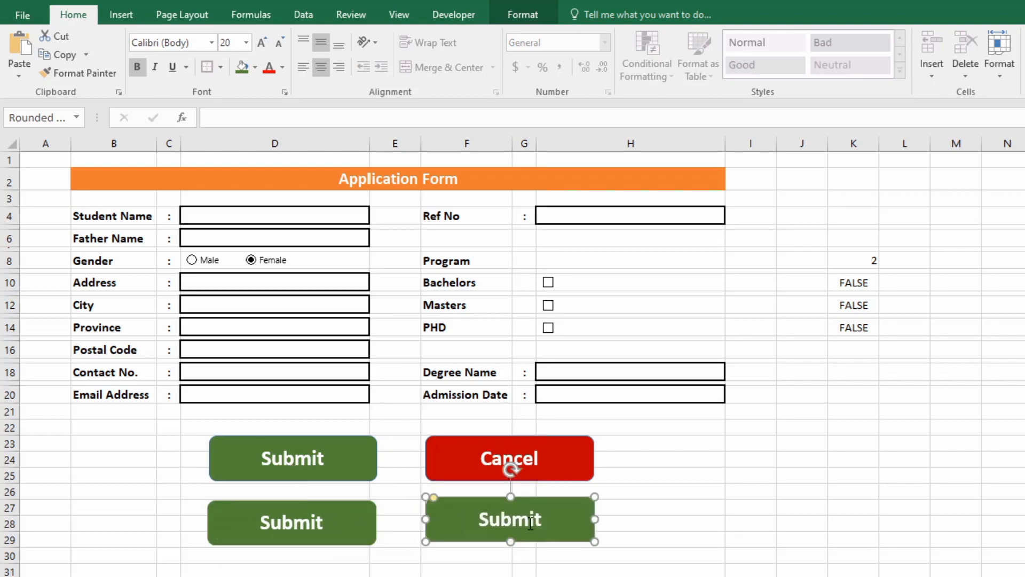
{"action": "double_click", "coordinate": [524, 523]}
{"action": "type", "text": "Canx"}
{"action": "key", "text": "BackSpace"}
{"action": "type", "text": "cek"}
{"action": "key", "text": "BackSpace"}
{"action": "type", "text": "l"}
{"action": "left_click", "coordinate": [713, 545]}
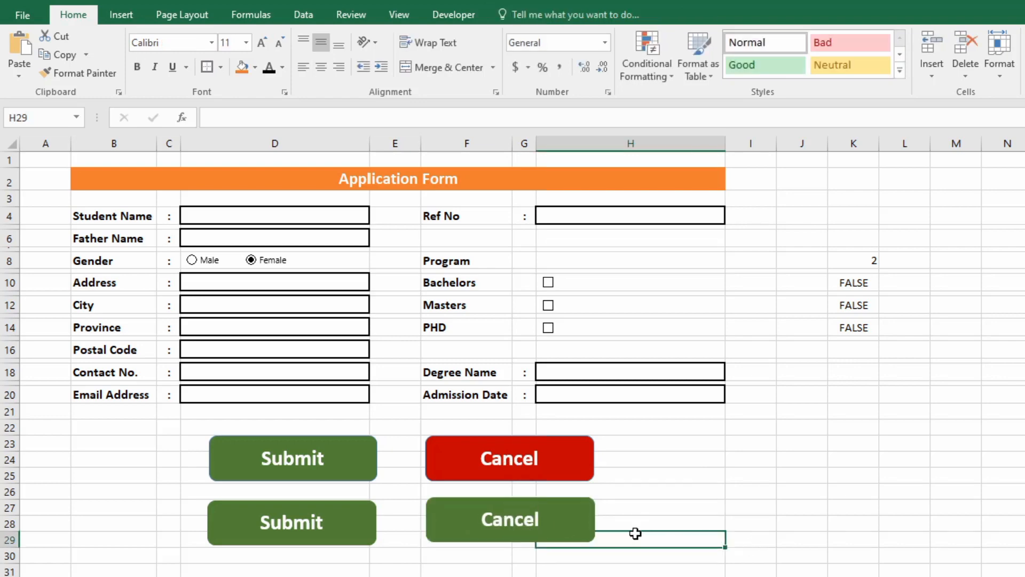
{"action": "left_click", "coordinate": [581, 534]}
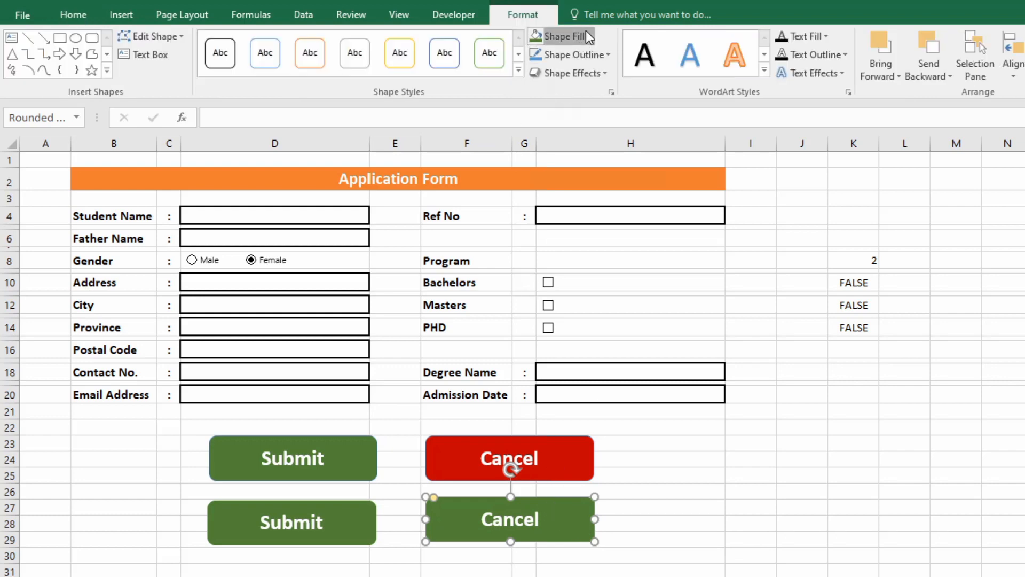
{"action": "left_click", "coordinate": [585, 33]}
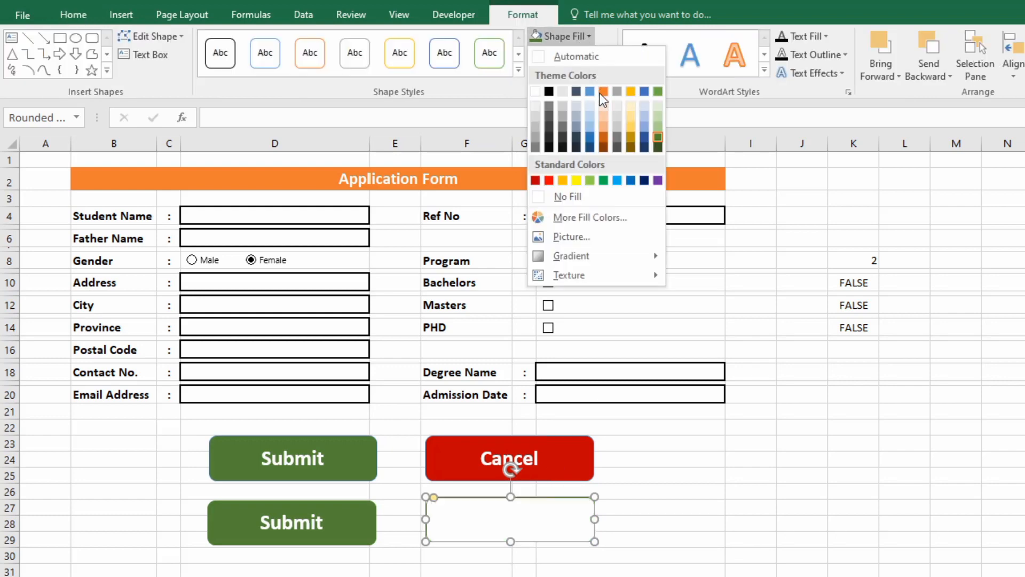
{"action": "left_click", "coordinate": [536, 182]}
{"action": "left_click", "coordinate": [633, 566]}
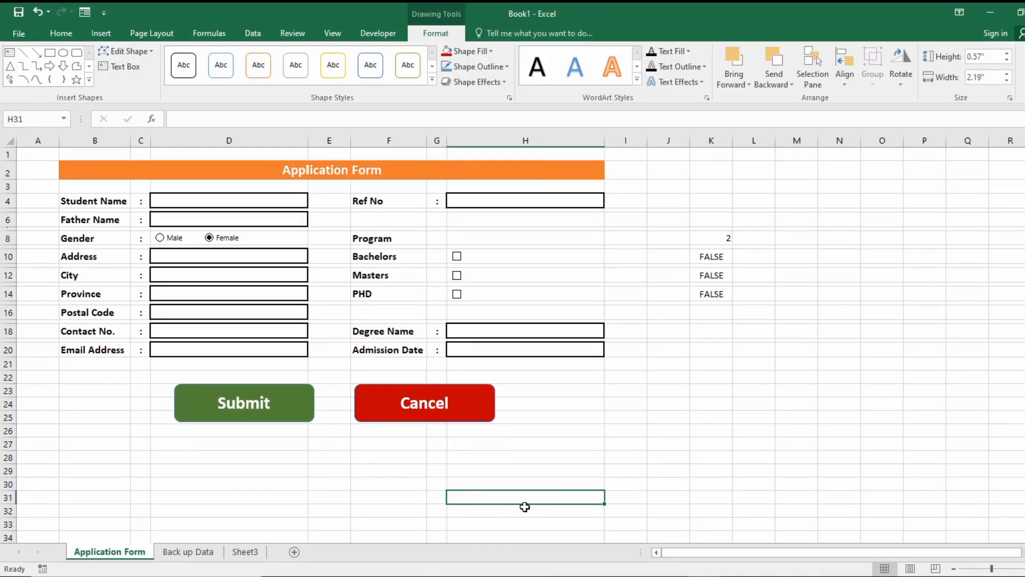
{"action": "left_click", "coordinate": [533, 473]}
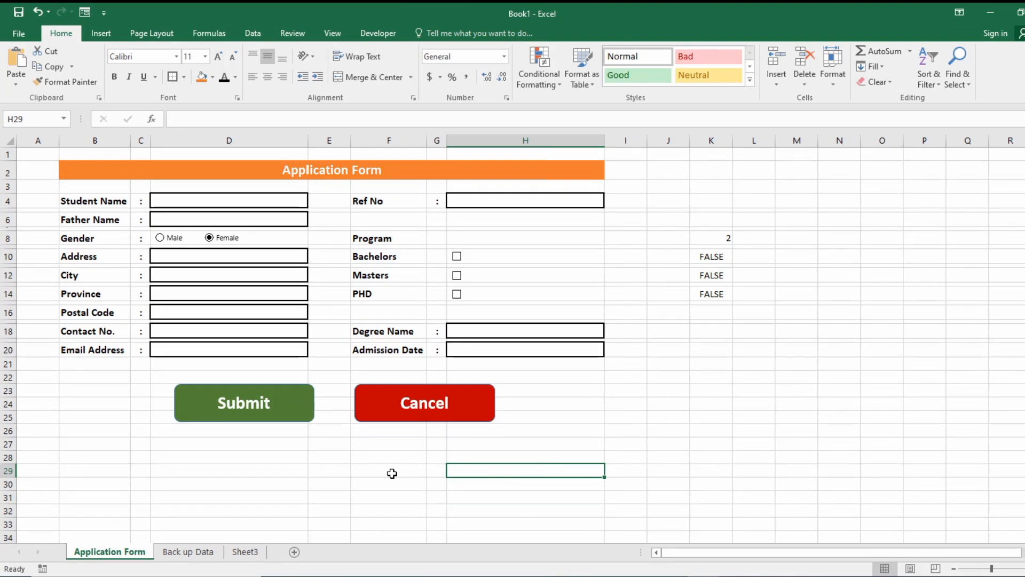
{"action": "left_click", "coordinate": [391, 473]}
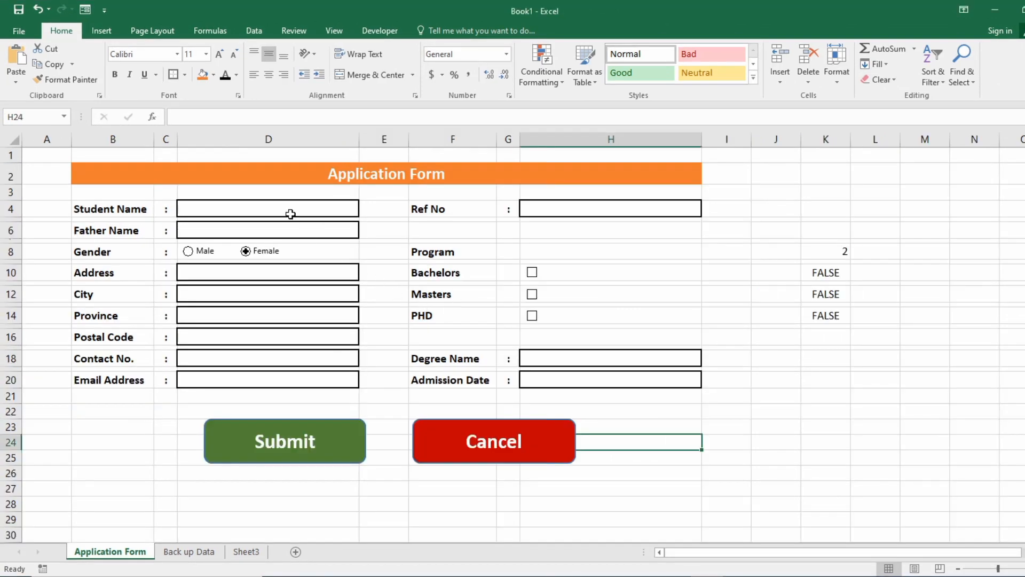
Multi-select all eleven input boxes, from Student Name through Admission Date.
{"action": "left_click", "coordinate": [292, 214]}
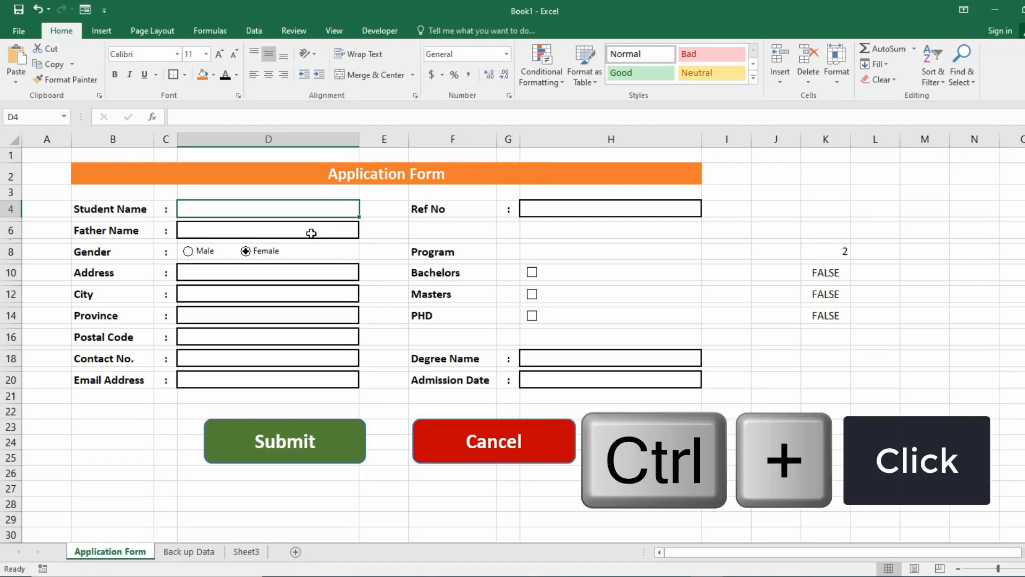
{"action": "left_click", "coordinate": [309, 231], "text": "ctrl"}
{"action": "left_click", "coordinate": [303, 275], "text": "ctrl"}
{"action": "left_click", "coordinate": [302, 293], "text": "ctrl"}
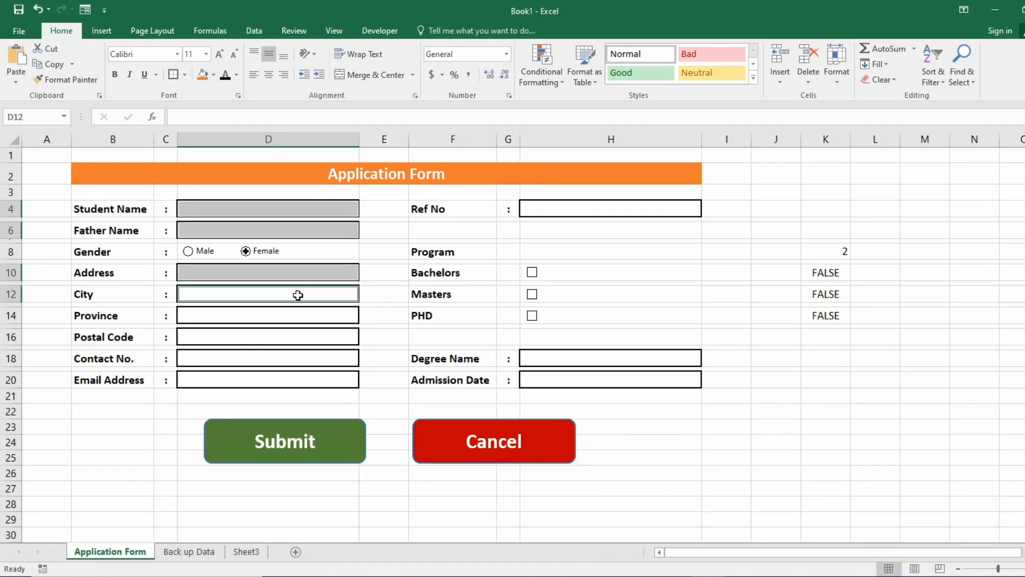
{"action": "left_click", "coordinate": [282, 316], "text": "ctrl"}
{"action": "left_click", "coordinate": [267, 345], "text": "ctrl"}
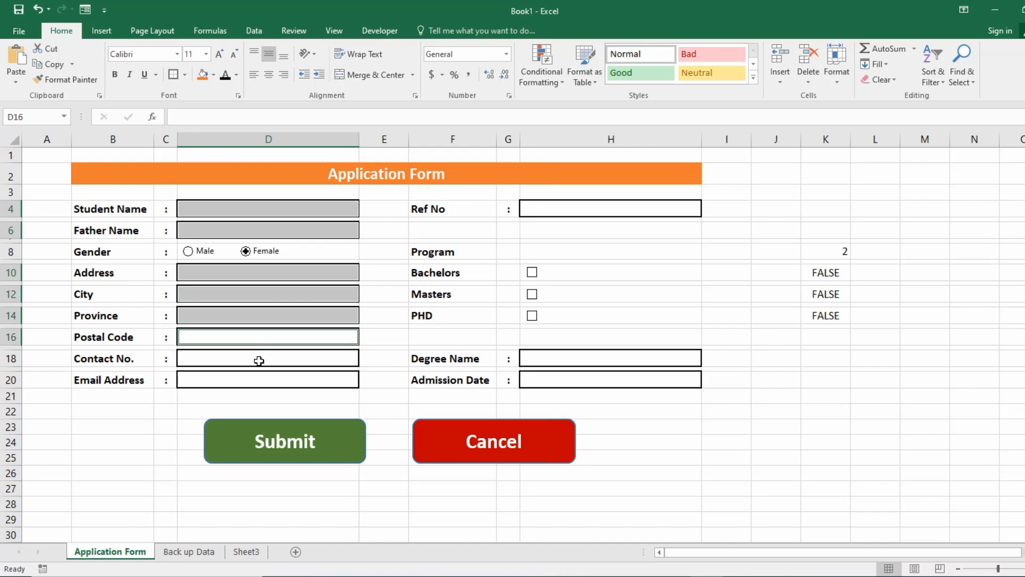
{"action": "left_click", "coordinate": [260, 360], "text": "ctrl"}
{"action": "left_click", "coordinate": [261, 379], "text": "ctrl"}
{"action": "left_click", "coordinate": [585, 208], "text": "ctrl"}
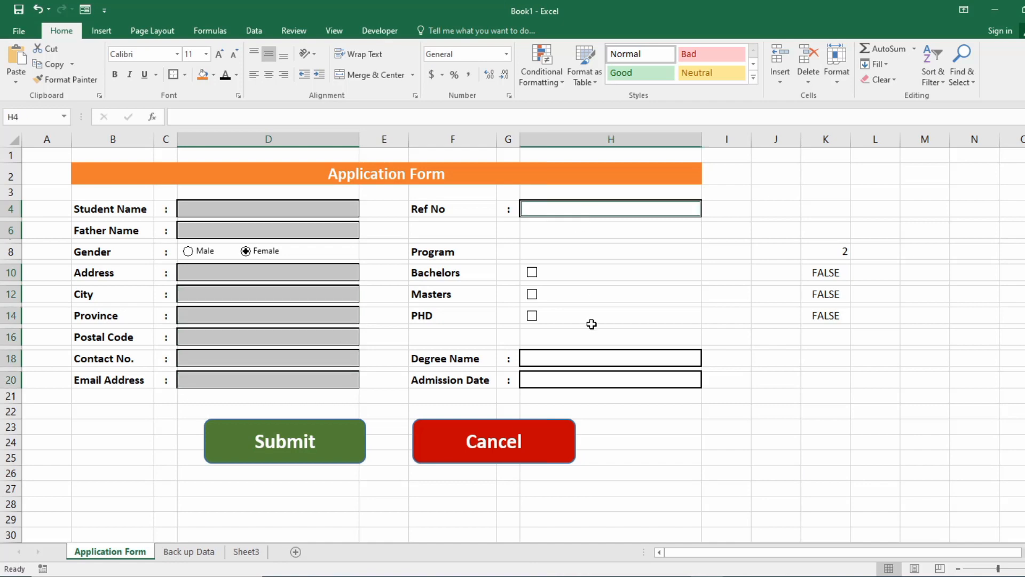
{"action": "left_click", "coordinate": [579, 359], "text": "ctrl"}
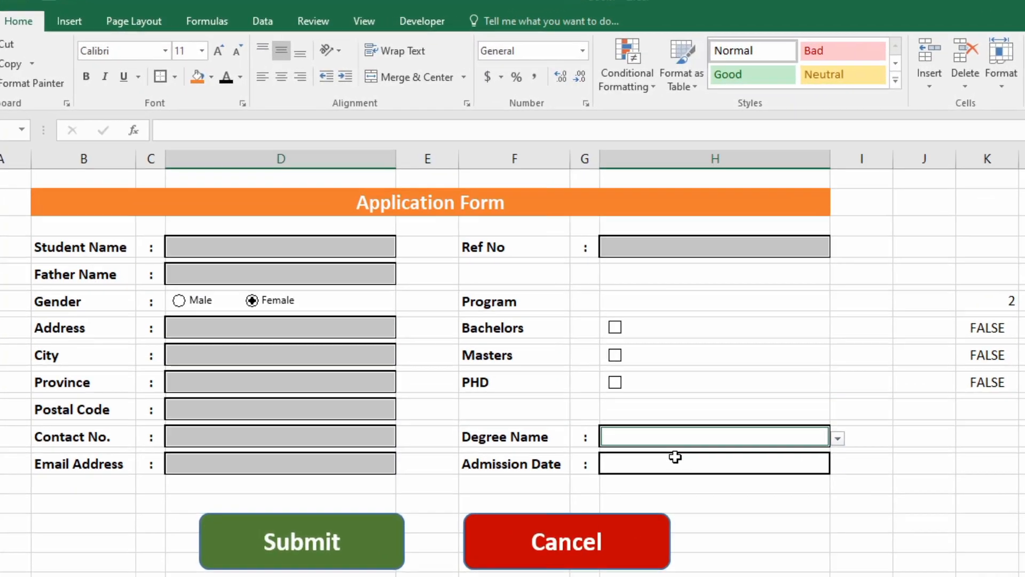
{"action": "left_click", "coordinate": [675, 457], "text": "ctrl"}
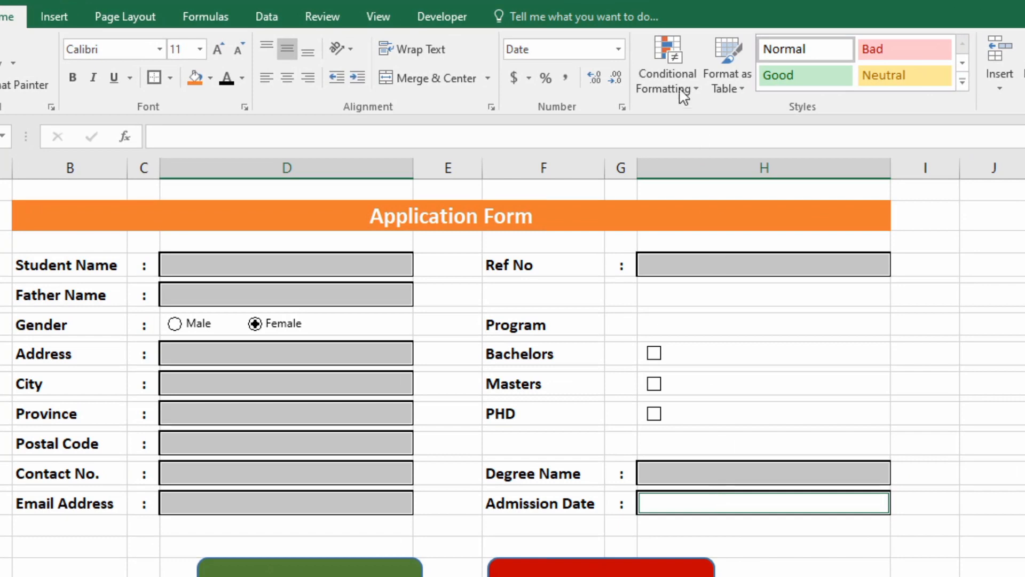
Add a No Blanks conditional formatting rule with a light grey fill.
{"action": "left_click", "coordinate": [628, 80]}
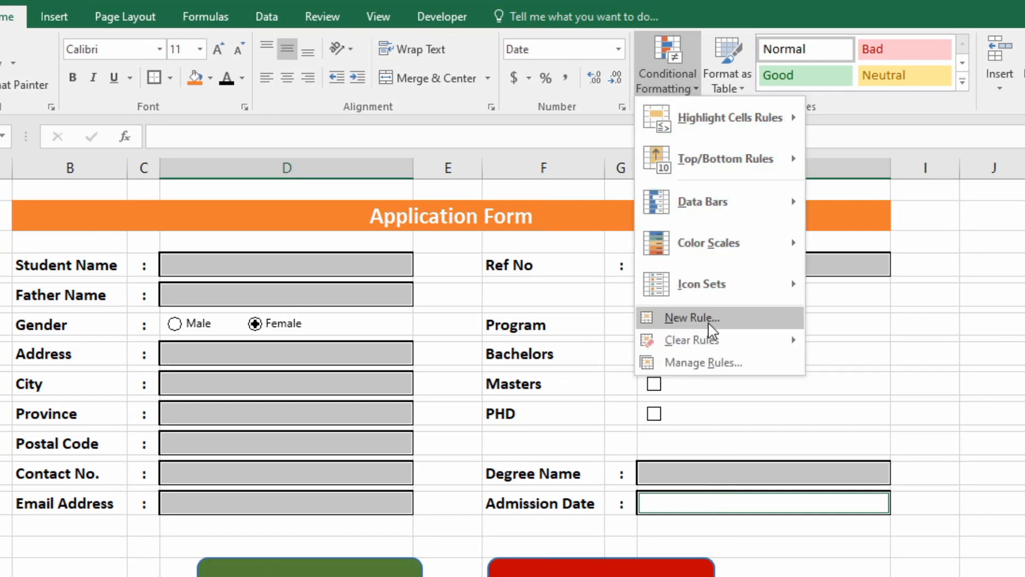
{"action": "left_click", "coordinate": [692, 318]}
{"action": "left_click_drag", "start_coordinate": [328, 227], "coordinate": [355, 232]}
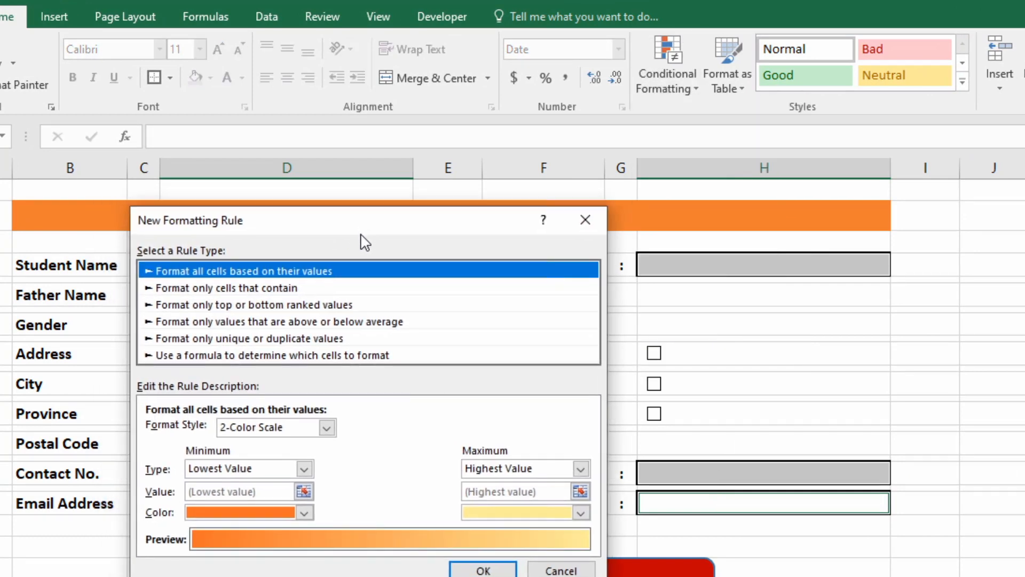
{"action": "left_click", "coordinate": [287, 290]}
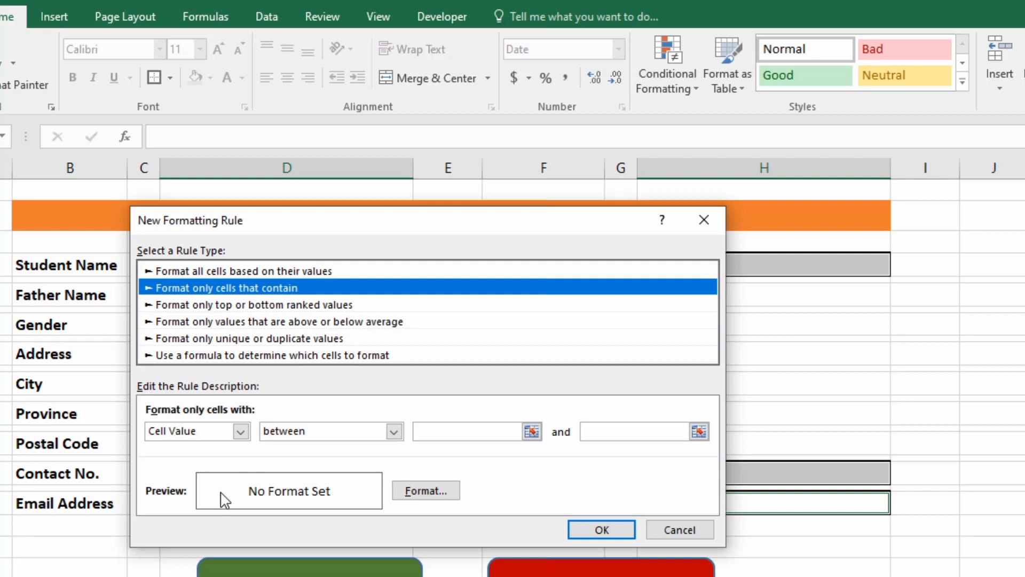
{"action": "left_click", "coordinate": [240, 431]}
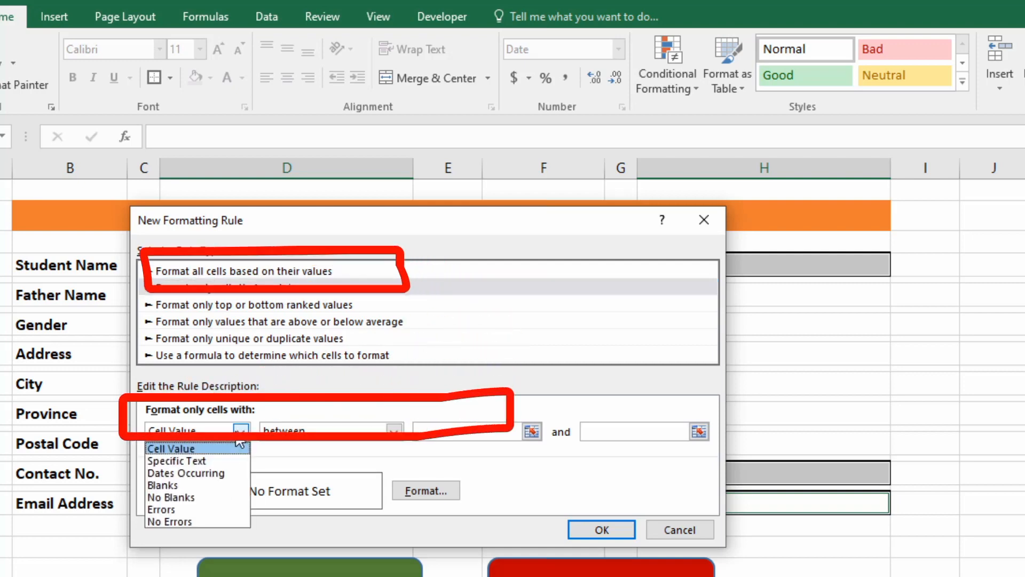
{"action": "left_click", "coordinate": [196, 497]}
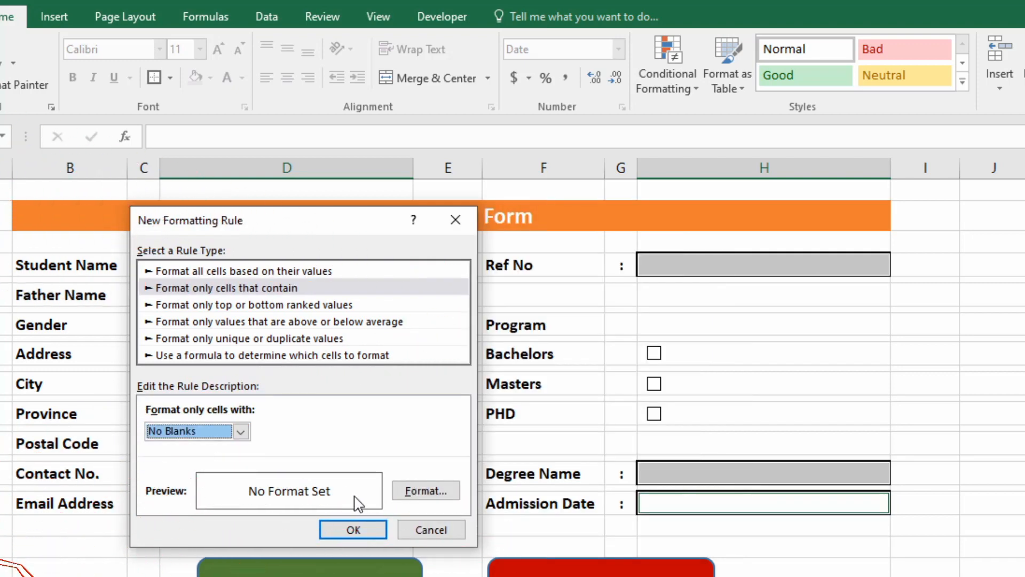
{"action": "left_click", "coordinate": [418, 490]}
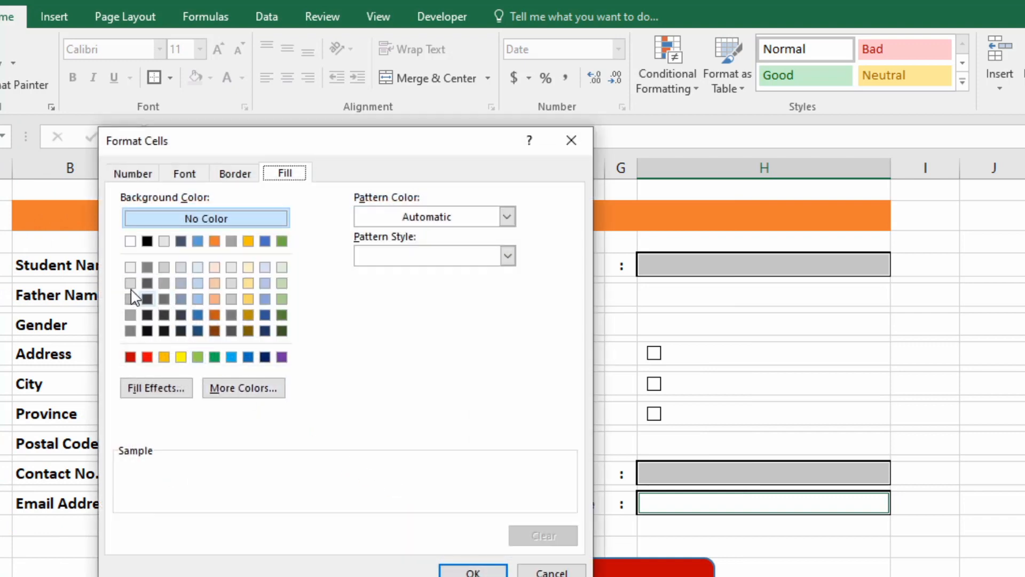
{"action": "left_click", "coordinate": [164, 269]}
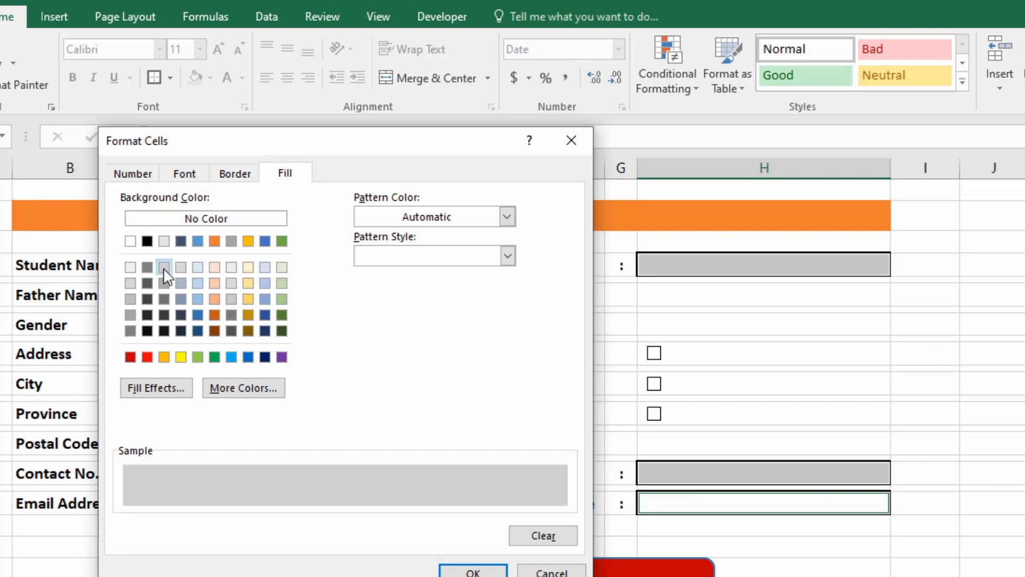
{"action": "left_click", "coordinate": [473, 572]}
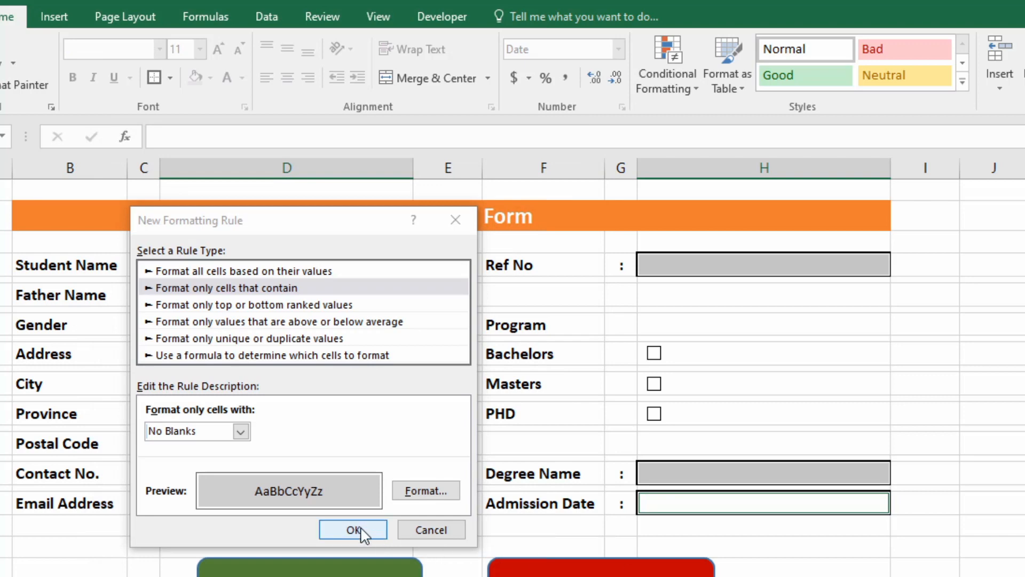
{"action": "left_click", "coordinate": [356, 530]}
{"action": "left_click", "coordinate": [388, 393]}
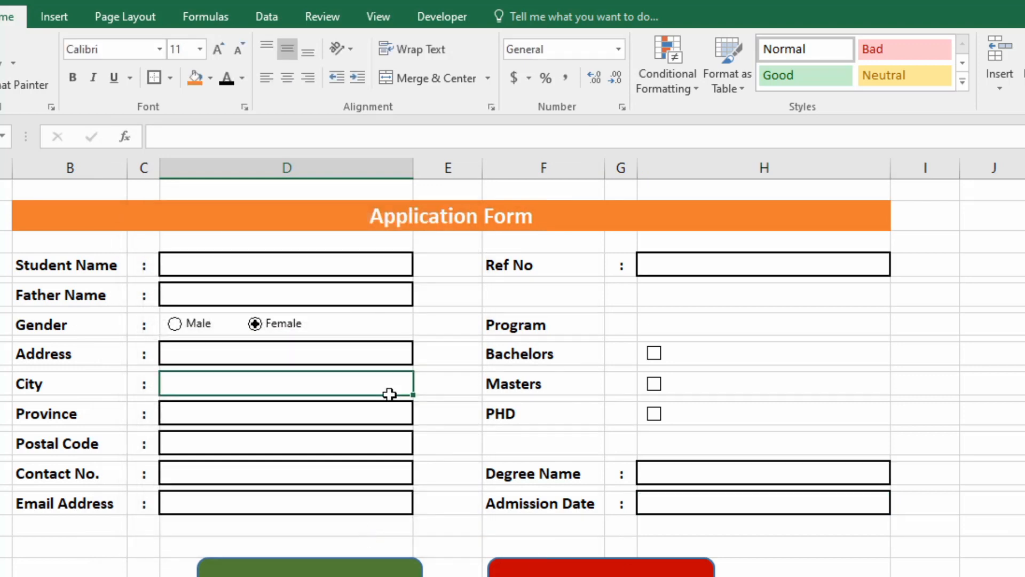
Type a sample student name, father name and address 'aaaa' into the form.
{"action": "left_click", "coordinate": [273, 255]}
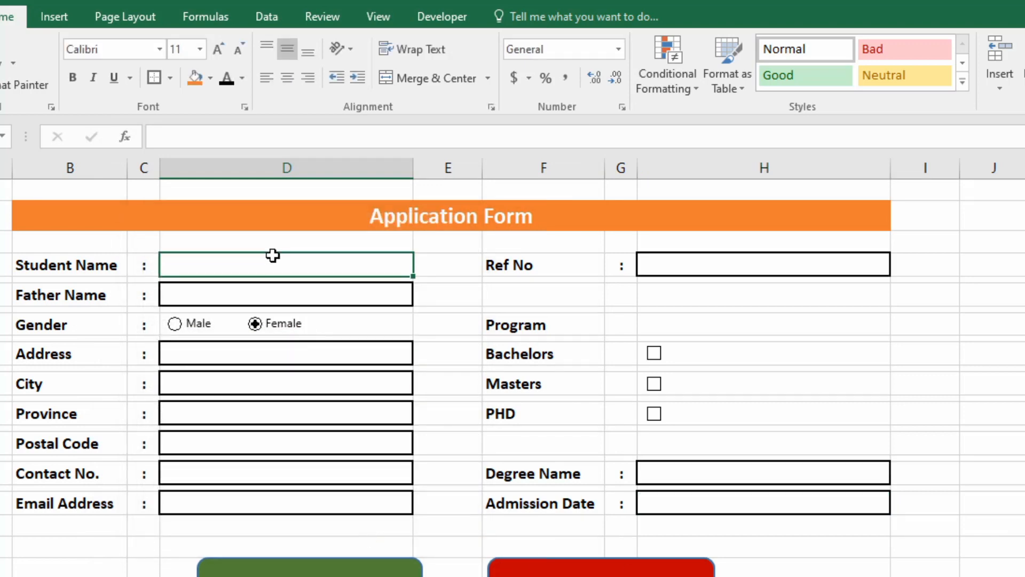
{"action": "type", "text": "Majid"}
{"action": "key", "text": "Return"}
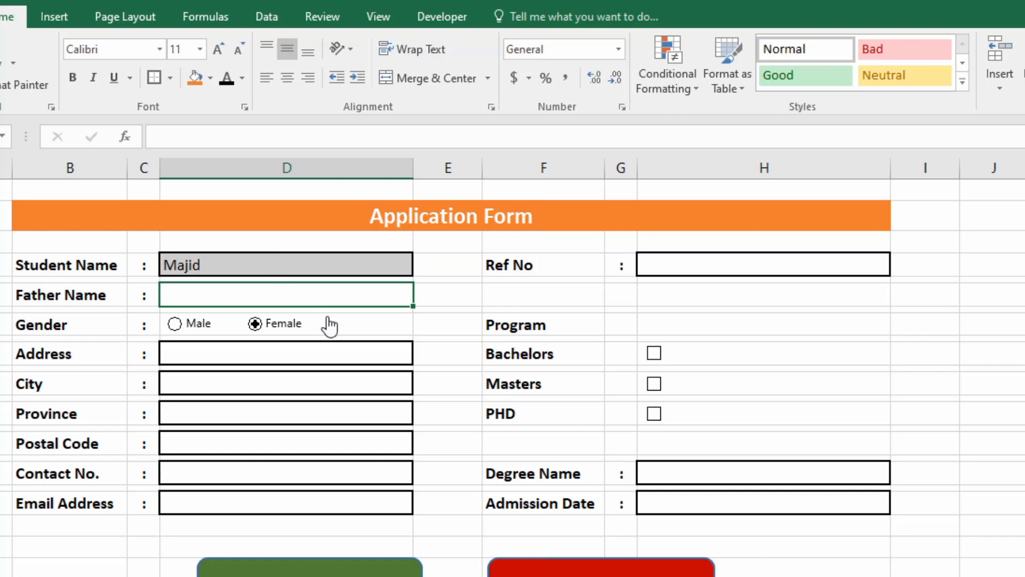
{"action": "type", "text": "Fam"}
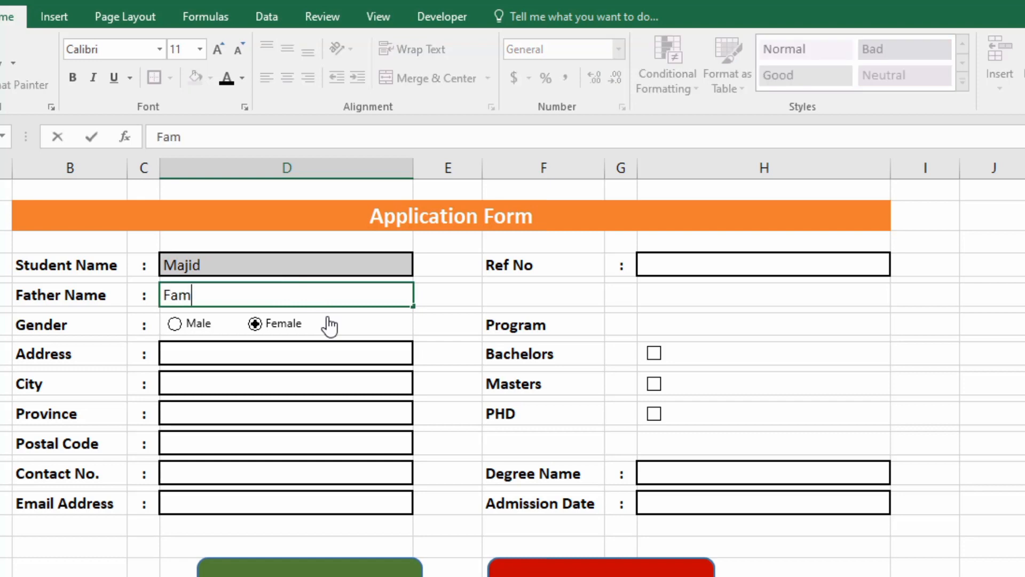
{"action": "type", "text": "e"}
{"action": "key", "text": "BackSpace"}
{"action": "key", "text": "BackSpace"}
{"action": "key", "text": "BackSpace"}
{"action": "type", "text": "heem"}
{"action": "key", "text": "Return"}
{"action": "key", "text": "Return"}
{"action": "type", "text": "aa"}
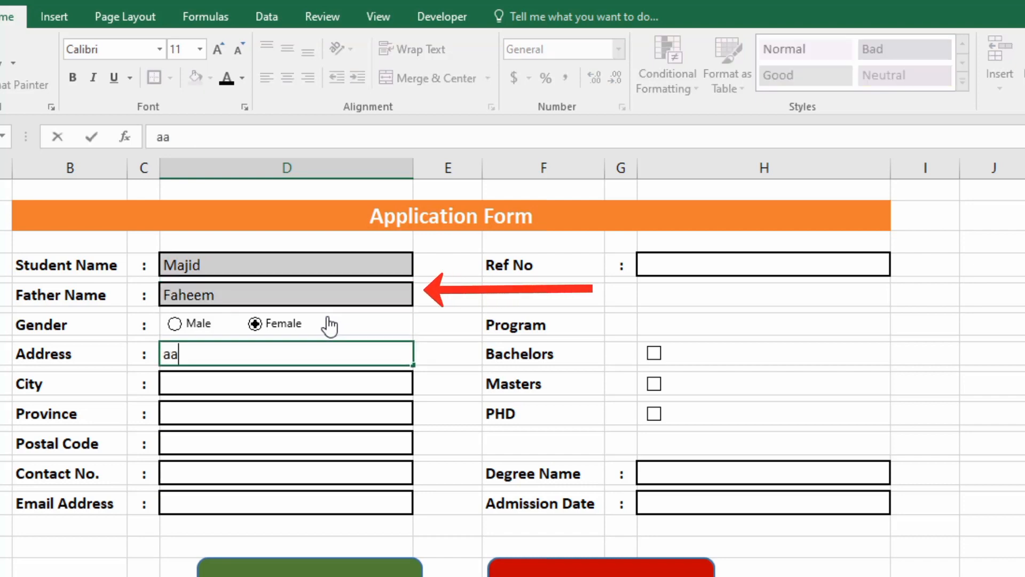
{"action": "type", "text": "aa"}
{"action": "key", "text": "Return"}
{"action": "key", "text": "Return"}
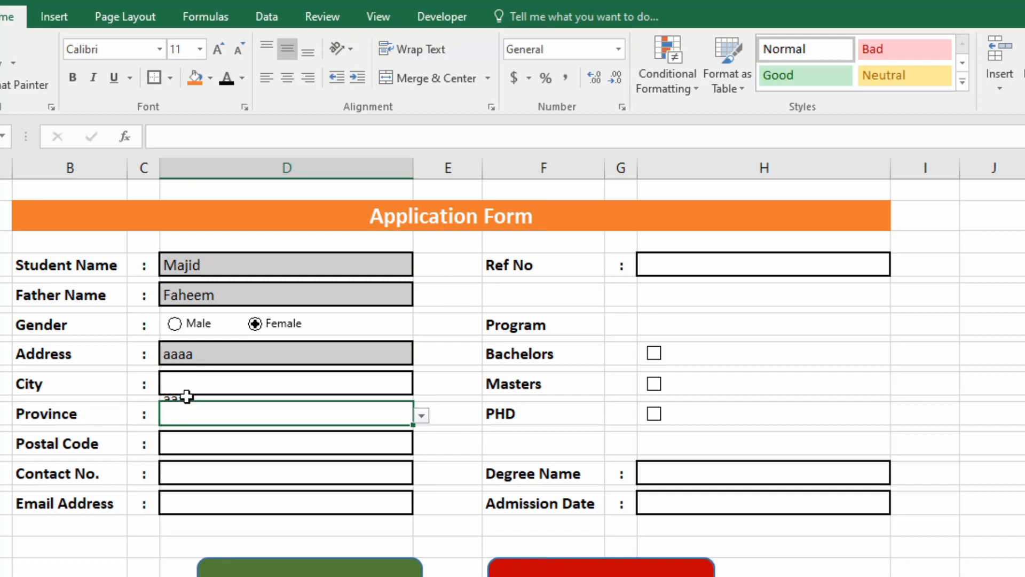
Enter a test city, then pick Azad Kashmir from the Province dropdown after a rejected entry.
{"action": "left_click", "coordinate": [240, 387]}
{"action": "type", "text": "f"}
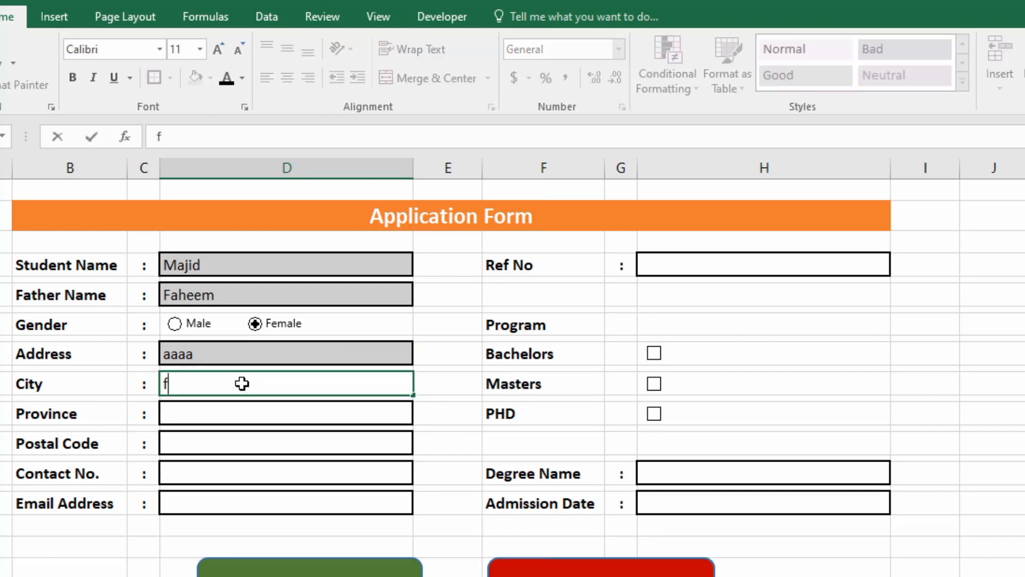
{"action": "type", "text": "gg"}
{"action": "left_click", "coordinate": [219, 418]}
{"action": "type", "text": "ggg"}
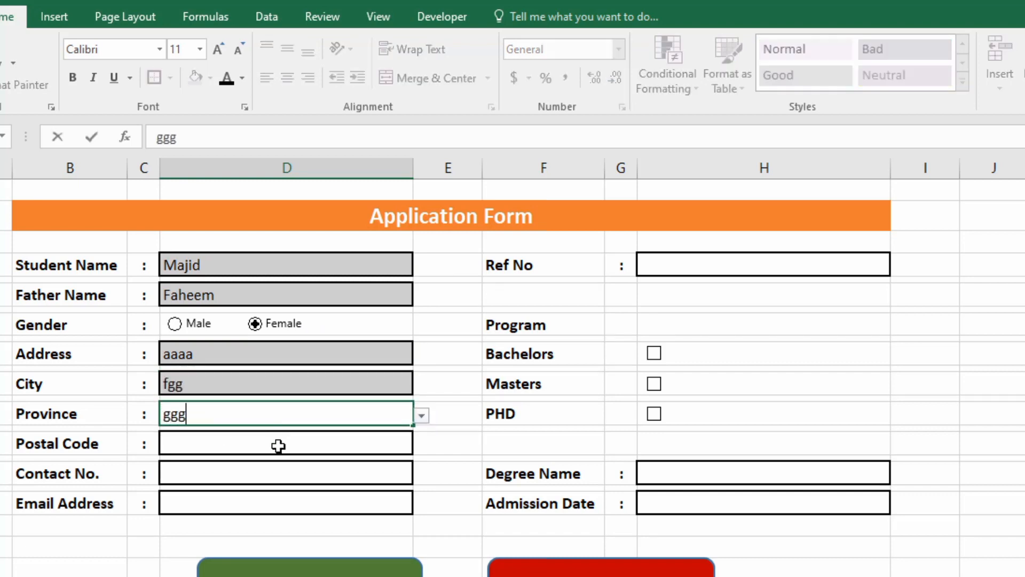
{"action": "left_click", "coordinate": [278, 445]}
{"action": "left_click", "coordinate": [667, 436]}
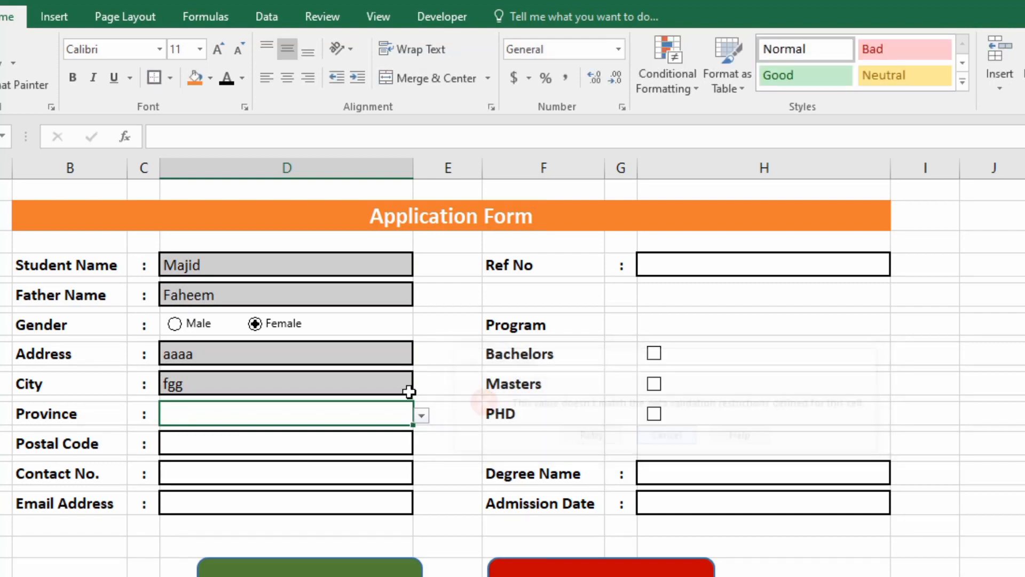
{"action": "left_click", "coordinate": [421, 416]}
{"action": "left_click", "coordinate": [199, 461]}
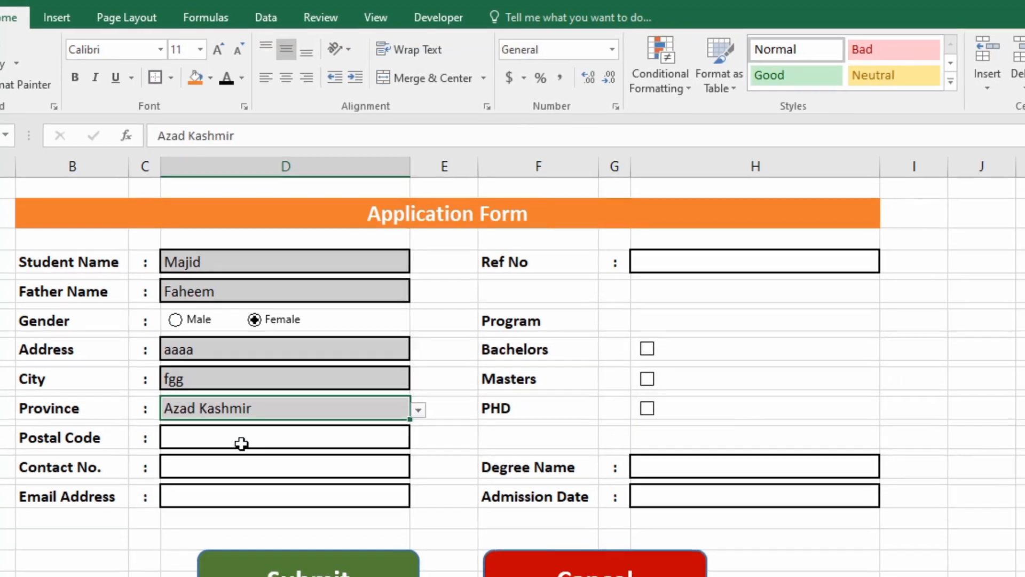
{"action": "left_click", "coordinate": [241, 443]}
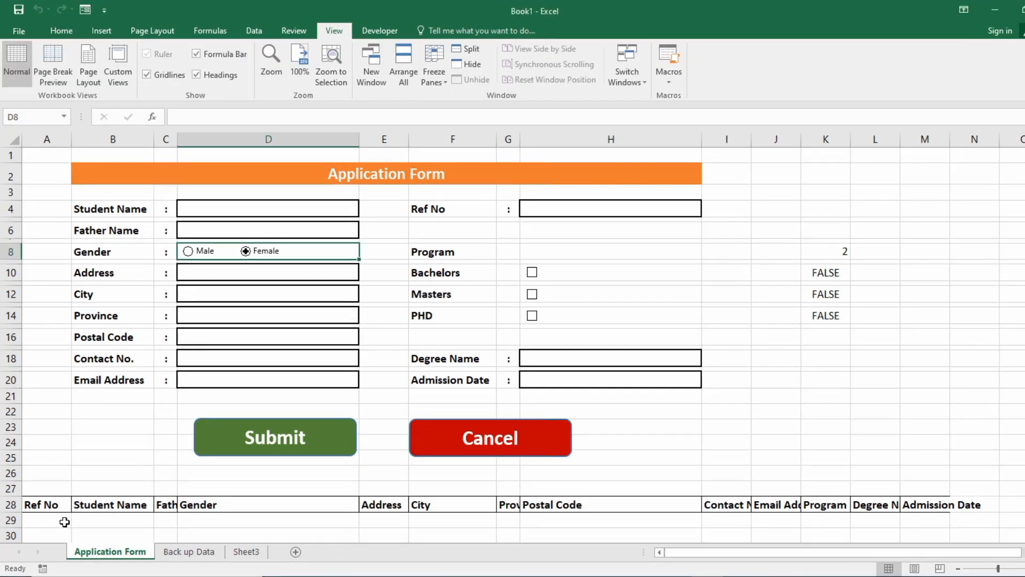
Link A29, B29 and C29 to Ref No (H4), Student Name (D4) and Father Name (D6).
{"action": "left_click", "coordinate": [63, 522]}
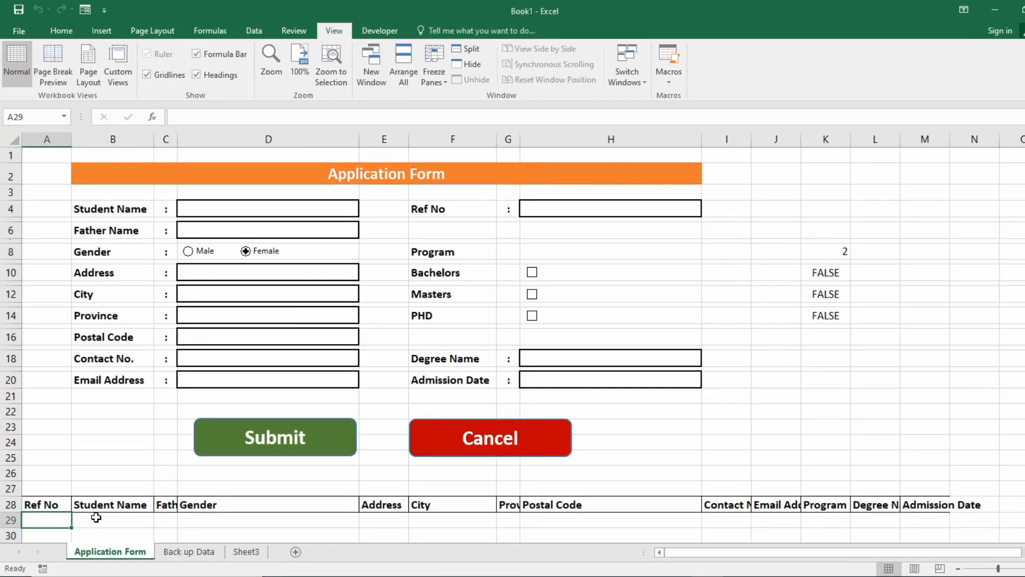
{"action": "type", "text": "="}
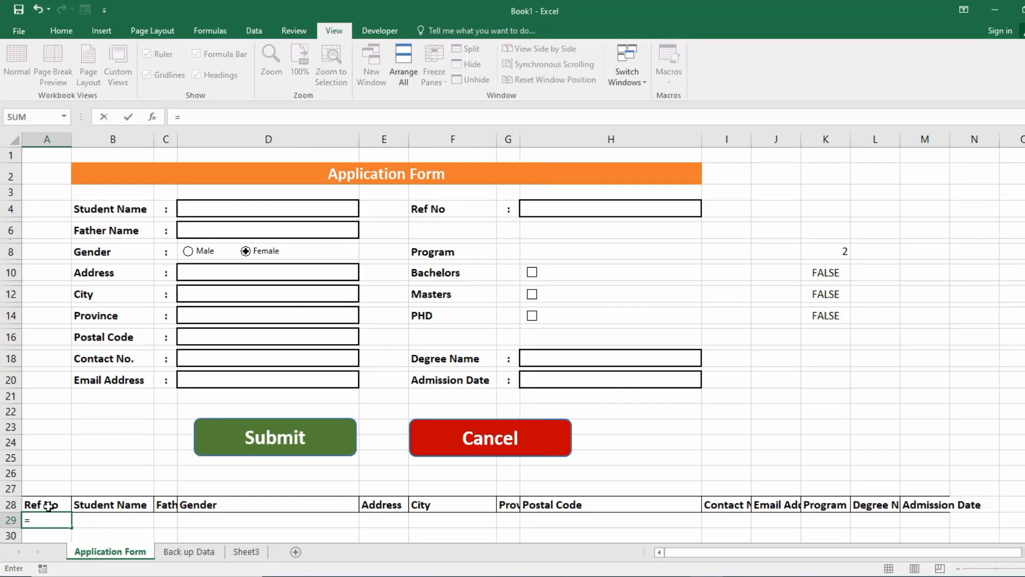
{"action": "scroll", "coordinate": [328, 493], "scroll_direction": "down", "scroll_amount": 1}
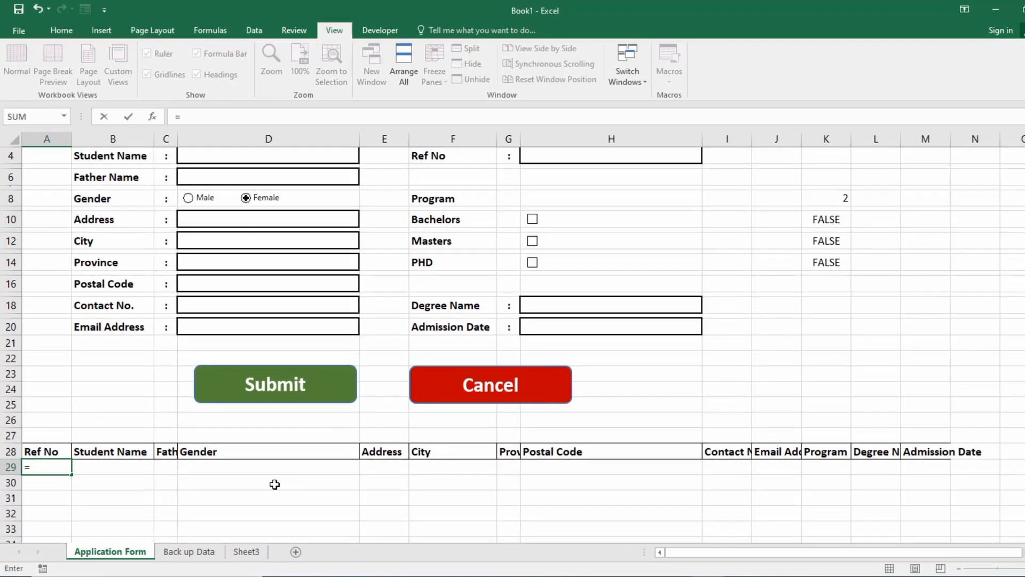
{"action": "scroll", "coordinate": [508, 286], "scroll_direction": "up", "scroll_amount": 1}
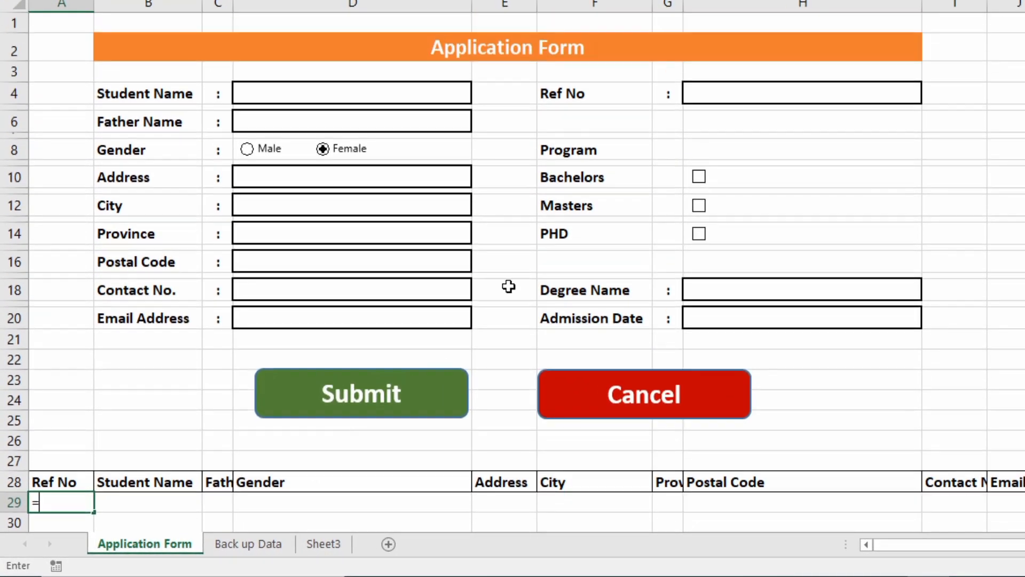
{"action": "left_click", "coordinate": [716, 92]}
{"action": "key", "text": "Return"}
{"action": "left_click", "coordinate": [137, 505]}
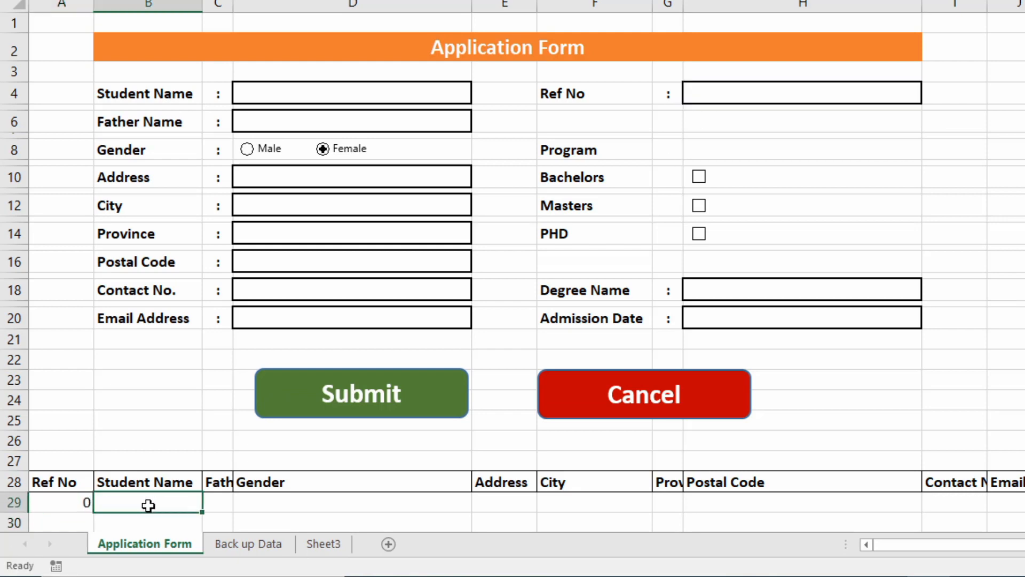
{"action": "type", "text": "="}
{"action": "left_click", "coordinate": [304, 93]}
{"action": "key", "text": "Return"}
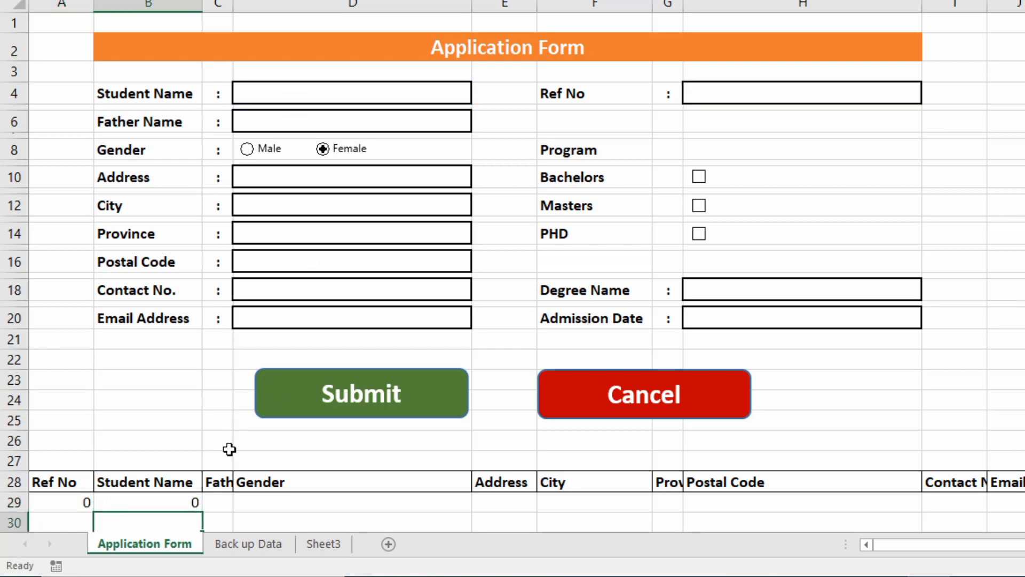
{"action": "left_click", "coordinate": [227, 504]}
{"action": "type", "text": "="}
{"action": "left_click", "coordinate": [338, 107]}
{"action": "left_click", "coordinate": [338, 125]}
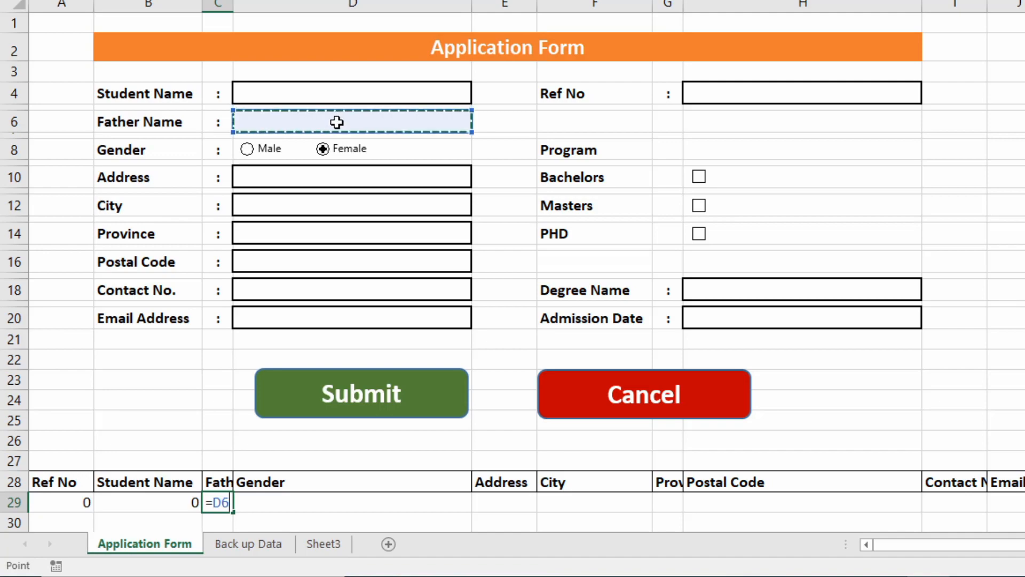
{"action": "key", "text": "Return"}
Centre the backup header labels in A28:M28.
{"action": "left_click", "coordinate": [295, 500]}
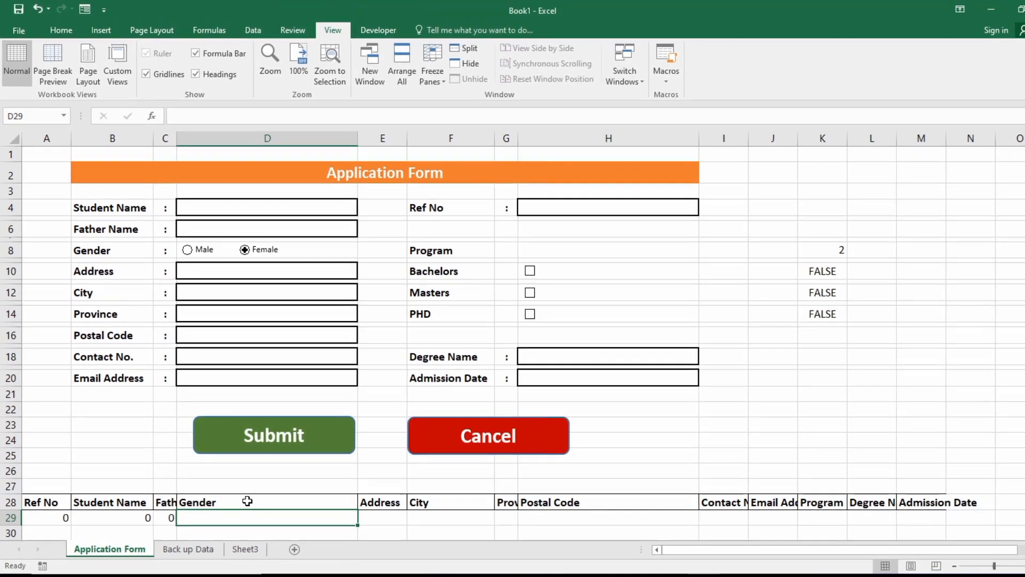
{"action": "left_click_drag", "start_coordinate": [35, 504], "coordinate": [906, 509]}
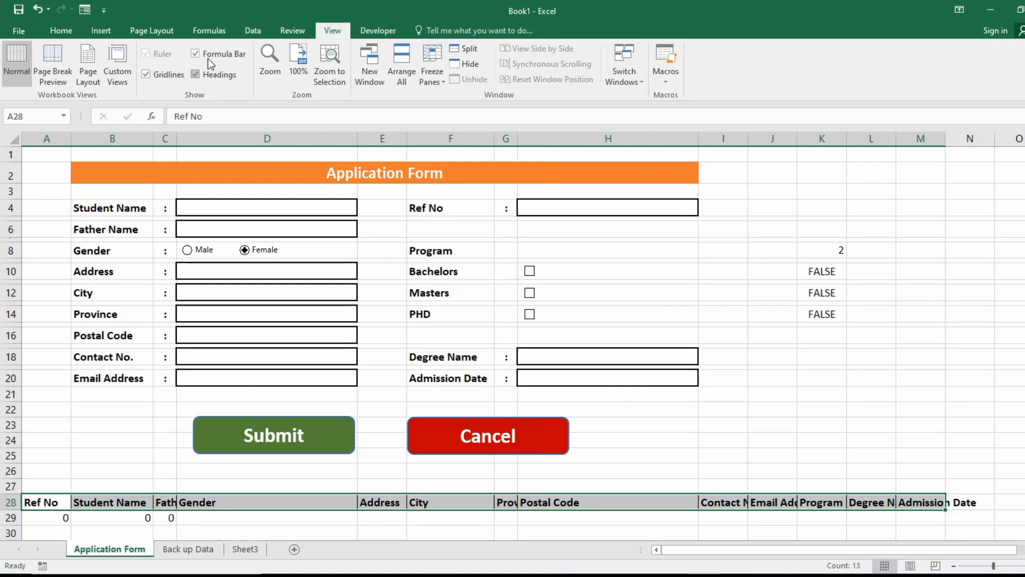
{"action": "left_click", "coordinate": [61, 30]}
{"action": "left_click", "coordinate": [272, 75]}
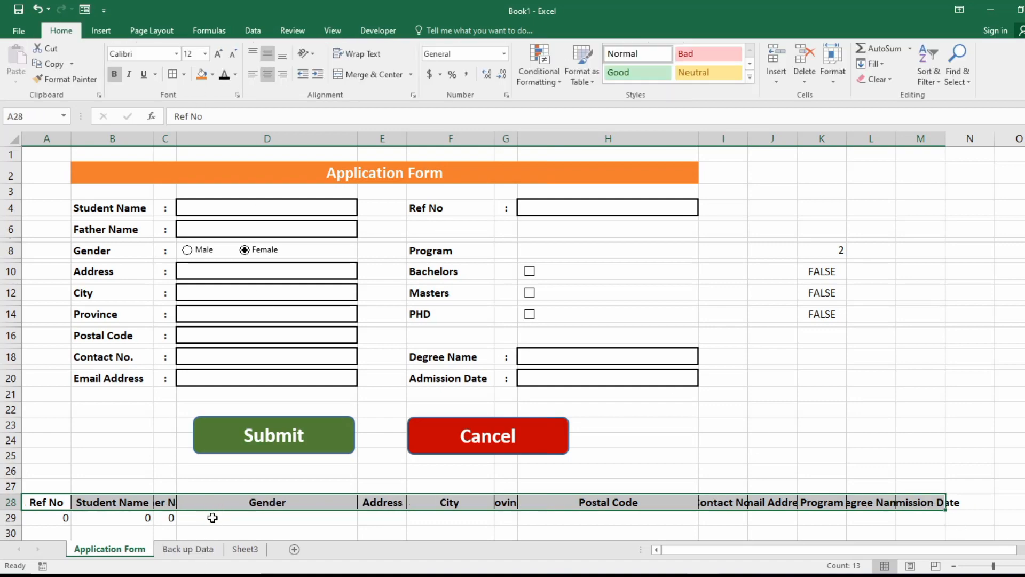
Enter =IF(K8=1,"Male","Female") in the Gender backup cell D29.
{"action": "left_click", "coordinate": [211, 517]}
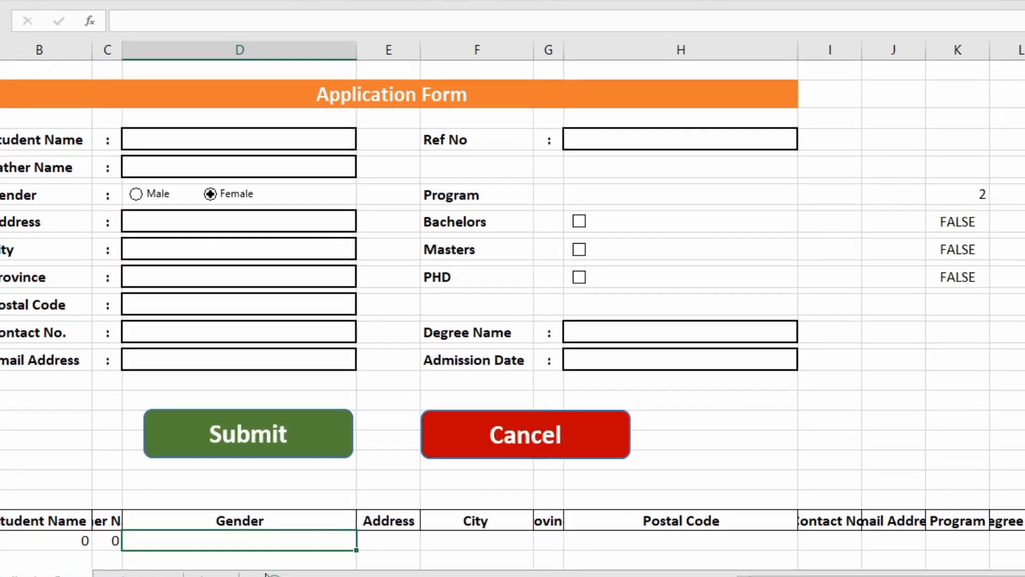
{"action": "type", "text": "="}
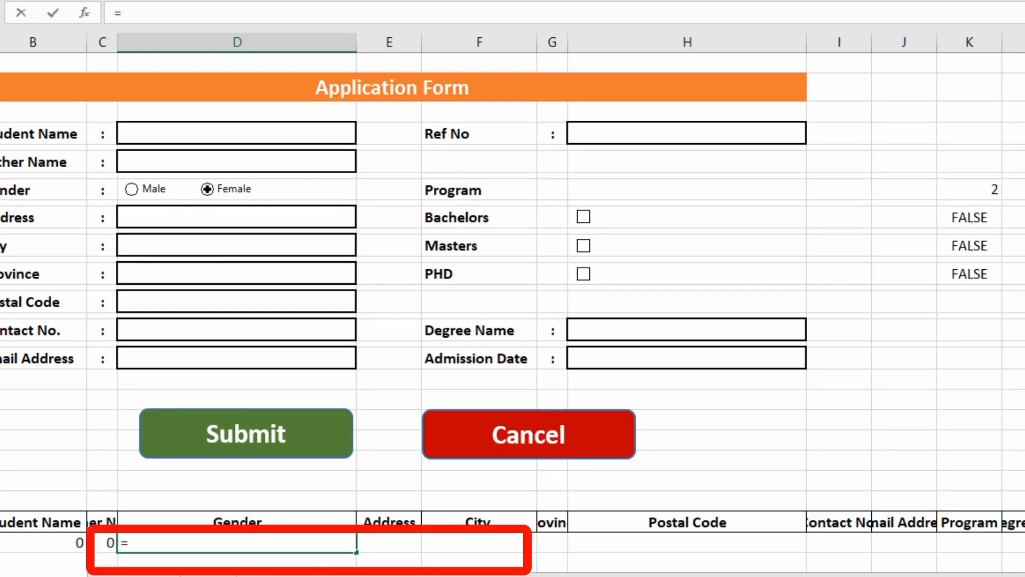
{"action": "type", "text": "if("}
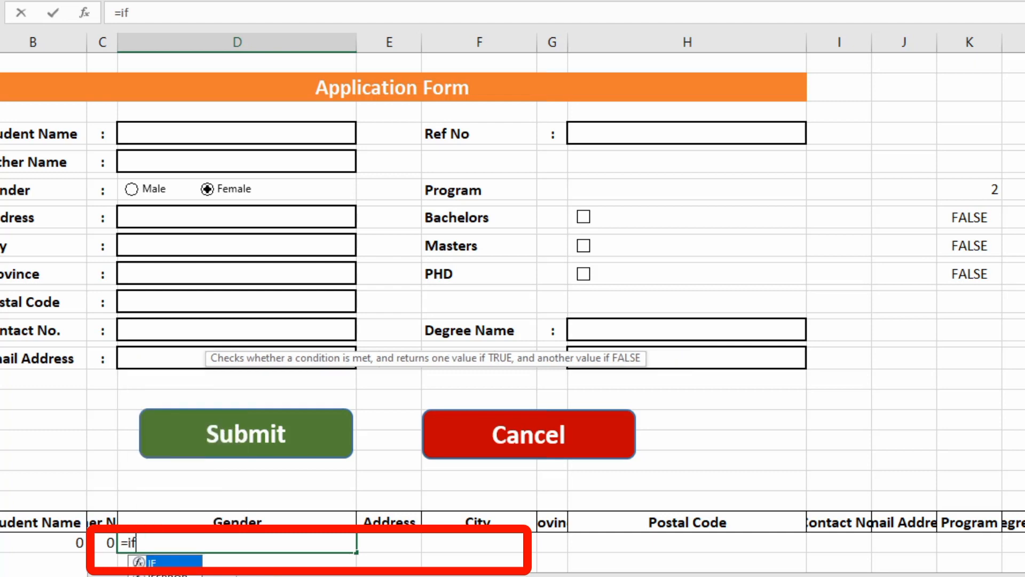
{"action": "key", "text": "Up"}
{"action": "key", "text": "Up"}
{"action": "key", "text": "Up"}
{"action": "key", "text": "Up"}
{"action": "key", "text": "Up"}
{"action": "key", "text": "Up"}
{"action": "key", "text": "Up"}
{"action": "key", "text": "Up"}
{"action": "key", "text": "Up"}
{"action": "key", "text": "Up"}
{"action": "key", "text": "Up"}
{"action": "key", "text": "Up"}
{"action": "key", "text": "Right"}
{"action": "key", "text": "Right"}
{"action": "key", "text": "Right"}
{"action": "key", "text": "Right"}
{"action": "key", "text": "Right"}
{"action": "key", "text": "Right"}
{"action": "key", "text": "Right"}
{"action": "key", "text": "Right"}
{"action": "key", "text": "Right"}
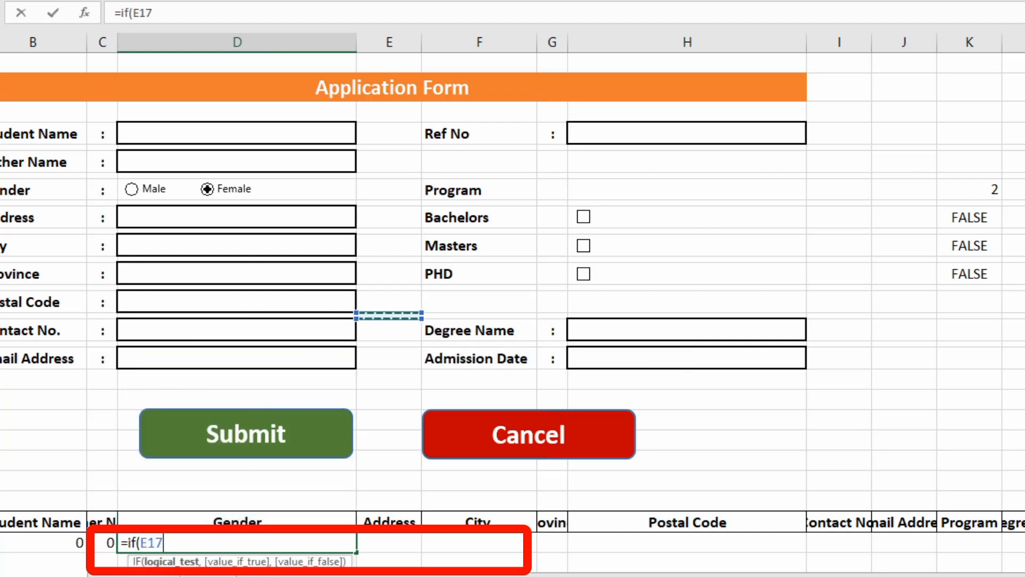
{"action": "key", "text": "Up"}
{"action": "key", "text": "Left"}
{"action": "key", "text": "Up"}
{"action": "key", "text": "Up"}
{"action": "key", "text": "Up"}
{"action": "key", "text": "Up"}
{"action": "key", "text": "Up"}
{"action": "key", "text": "Up"}
{"action": "key", "text": "Up"}
{"action": "key", "text": "Up"}
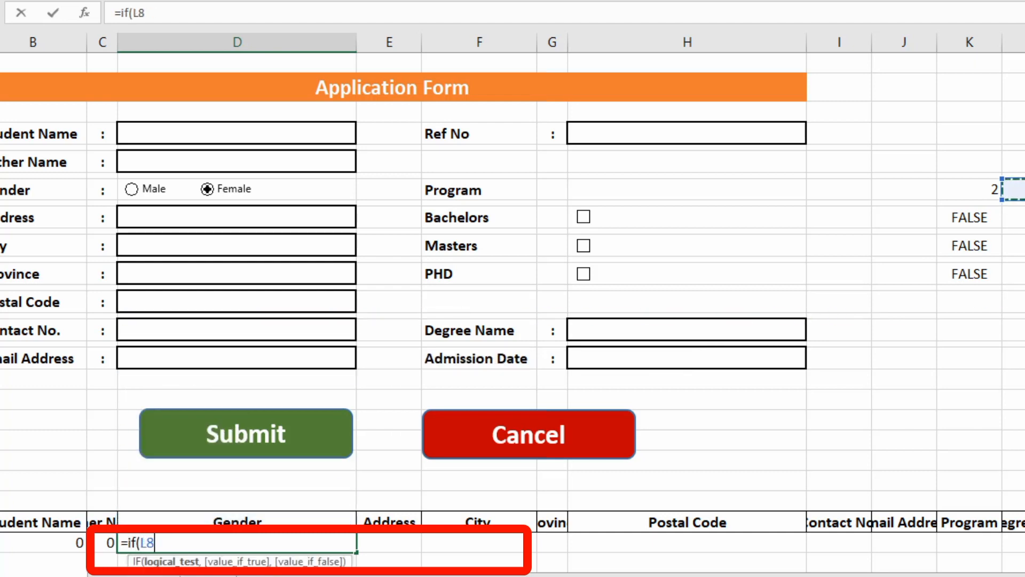
{"action": "key", "text": "Left"}
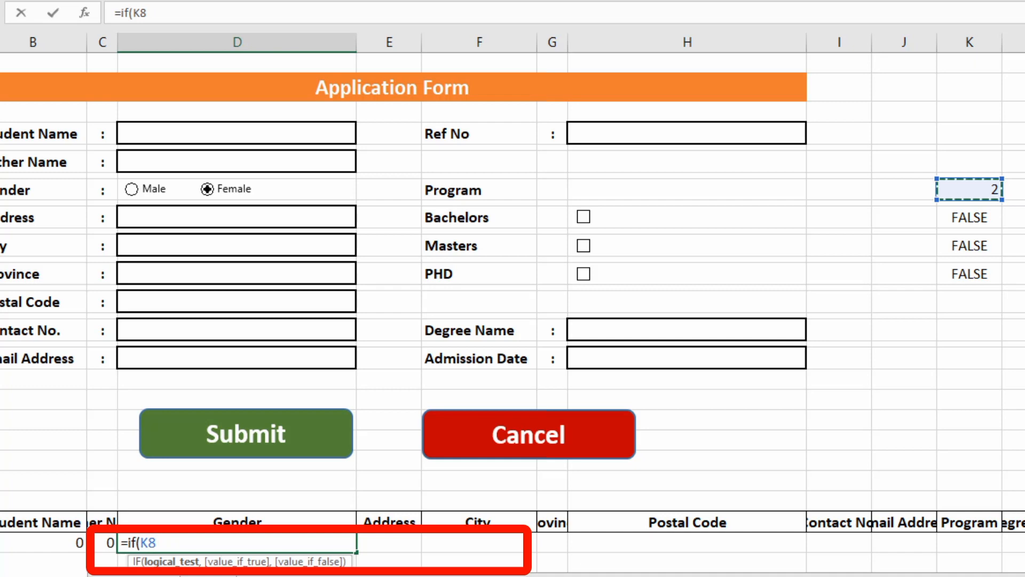
{"action": "type", "text": "=1,"}
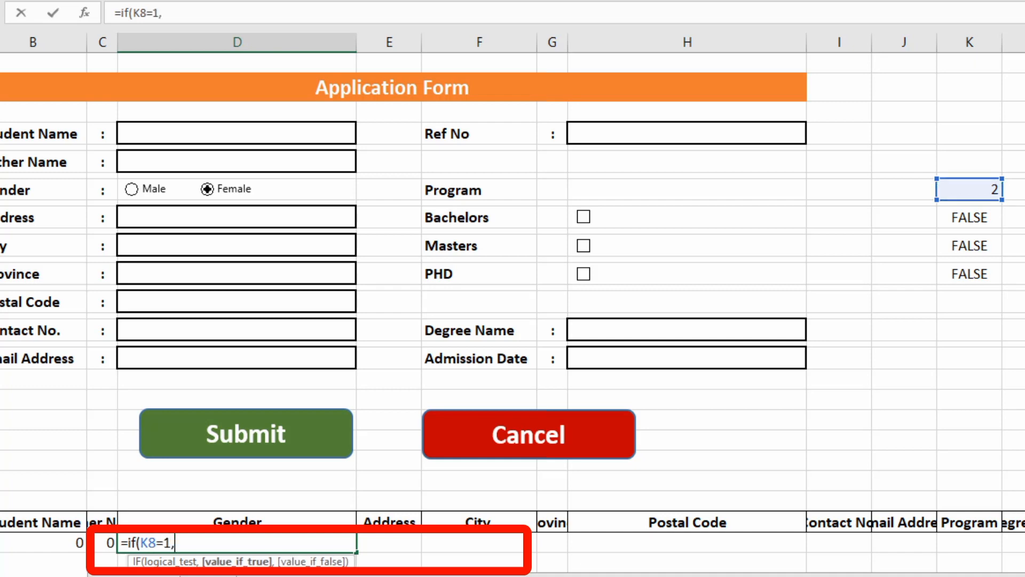
{"action": "type", "text": "\"Male"}
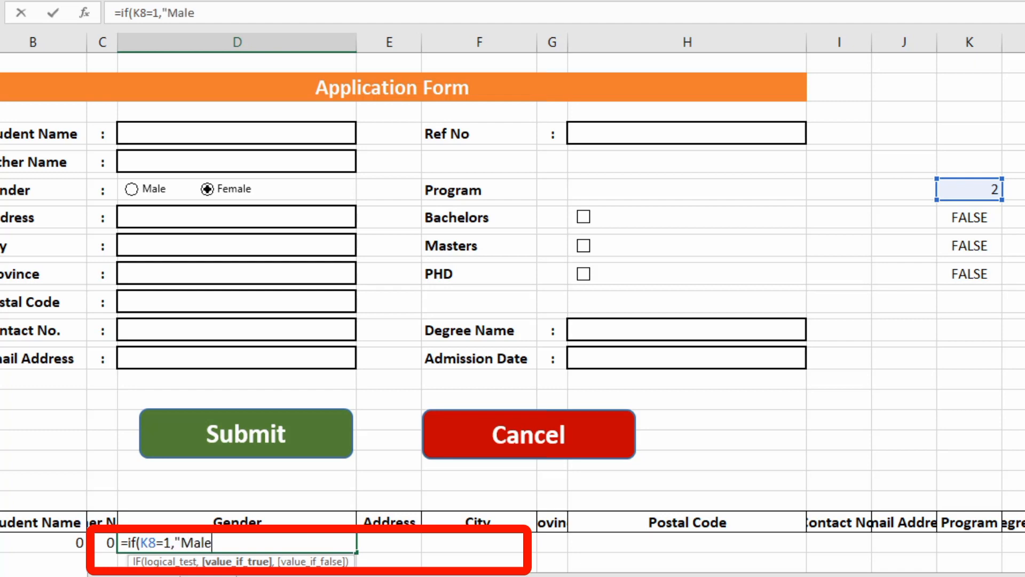
{"action": "type", "text": "\","}
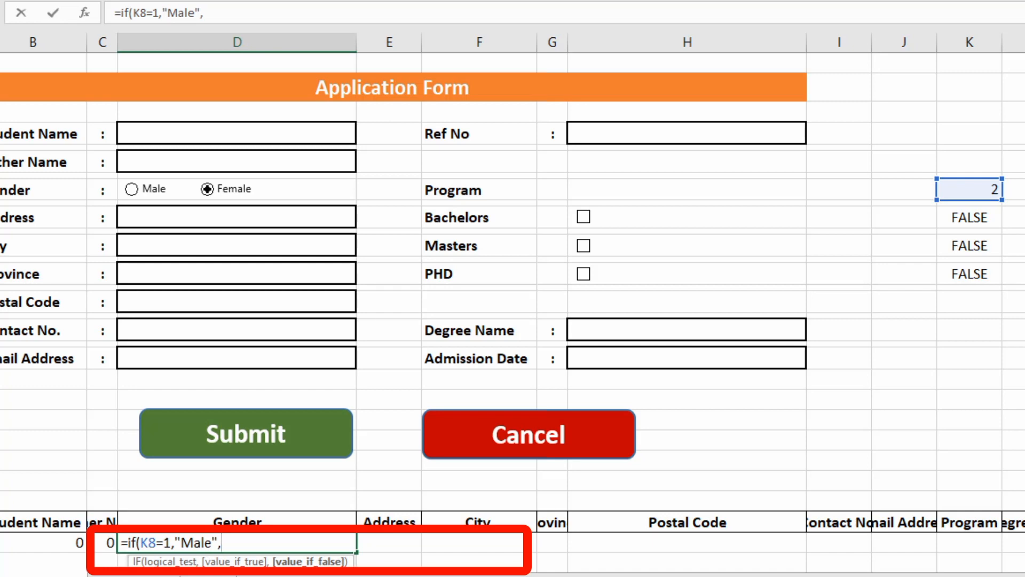
{"action": "type", "text": "\"Female"}
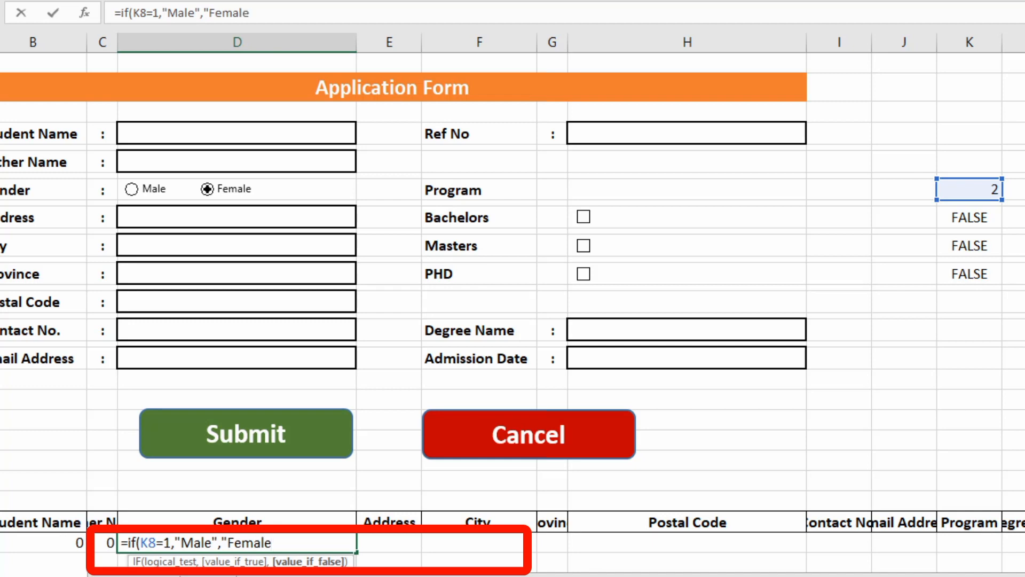
{"action": "type", "text": "\""}
{"action": "key", "text": "Return"}
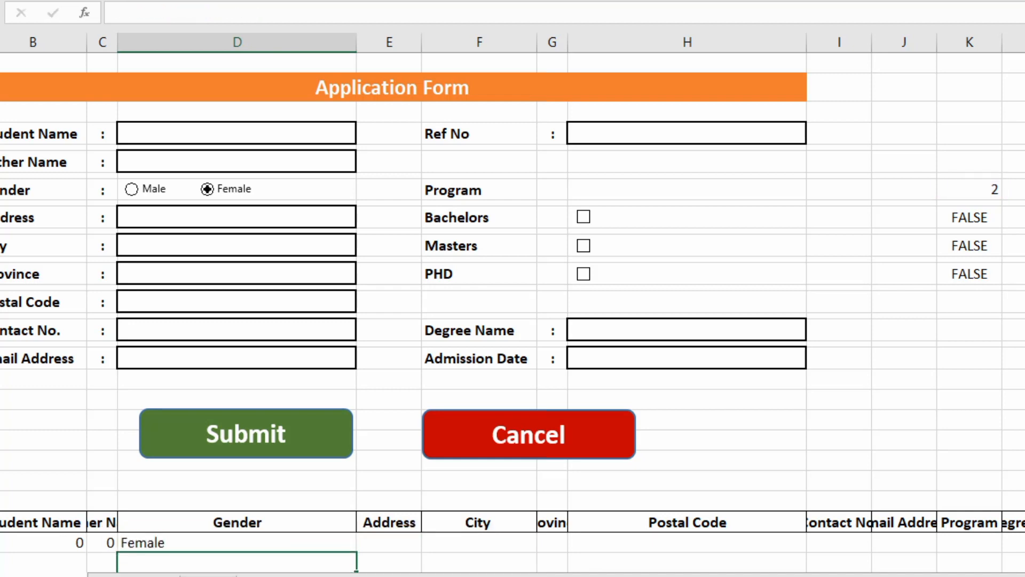
Test the Male/Female buttons, then link E29, F29, G29 to D10, D12 and D14.
{"action": "left_click", "coordinate": [131, 192]}
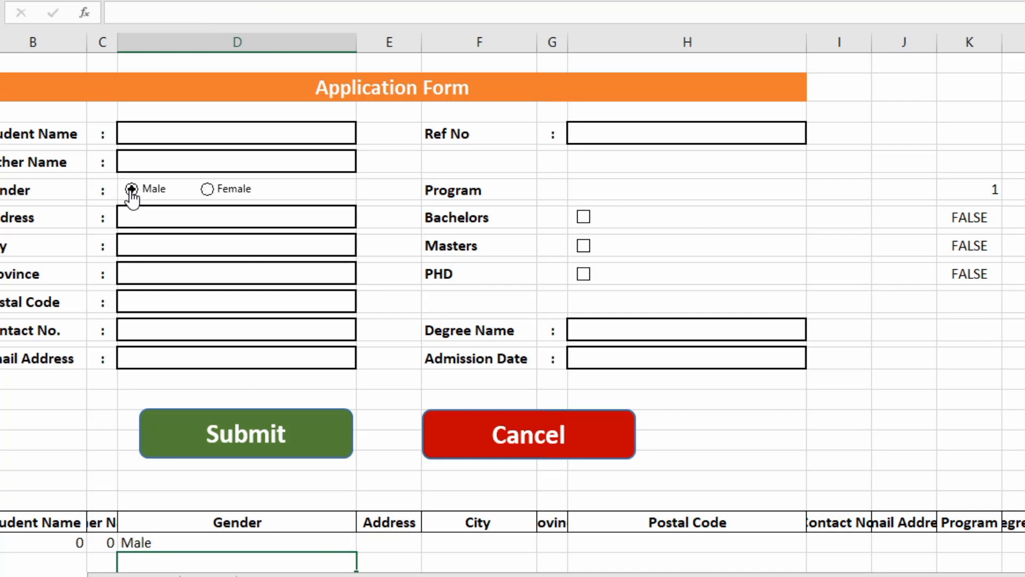
{"action": "left_click", "coordinate": [206, 191]}
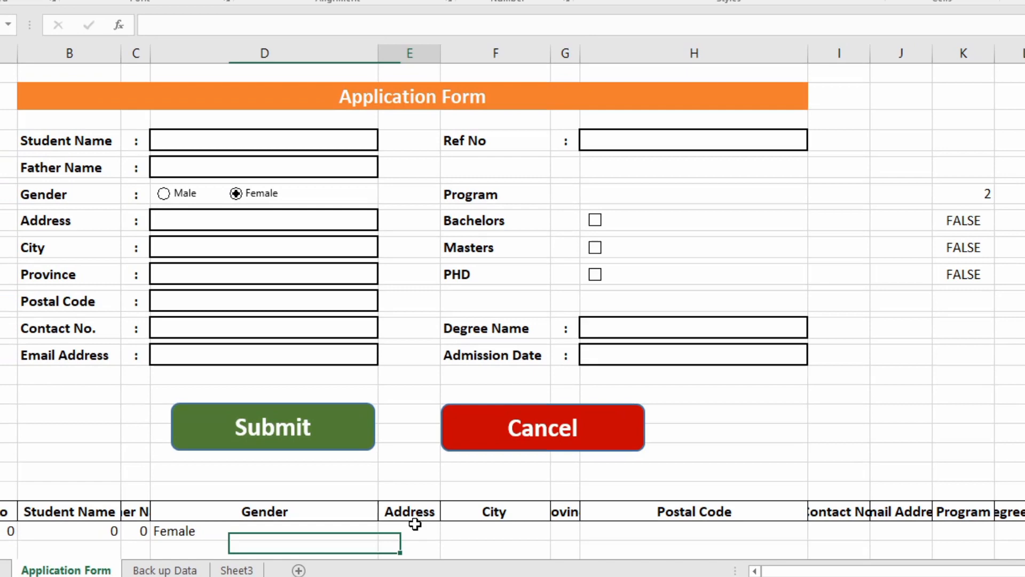
{"action": "left_click", "coordinate": [388, 542]}
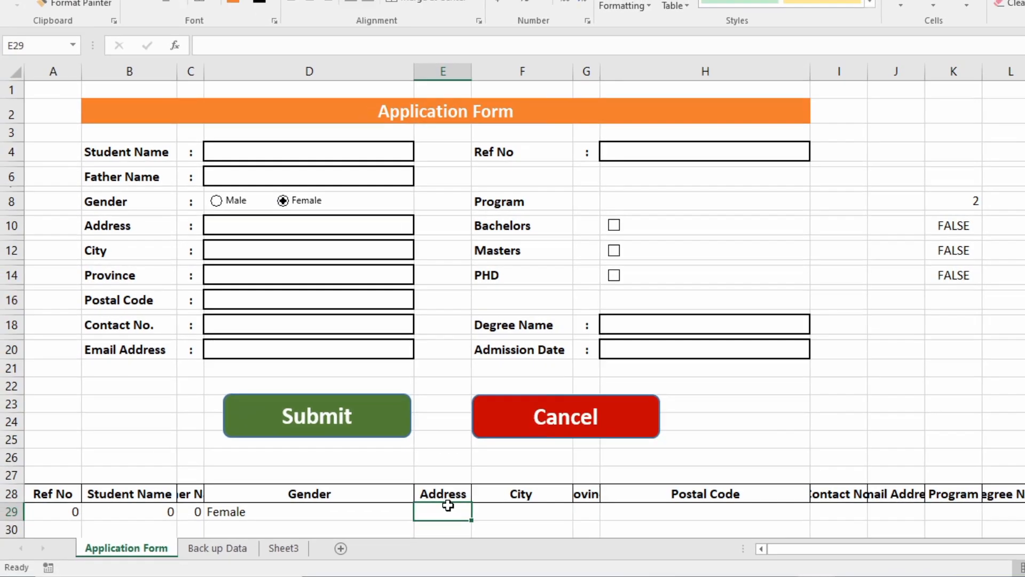
{"action": "type", "text": "="}
{"action": "left_click", "coordinate": [254, 224]}
{"action": "key", "text": "Return"}
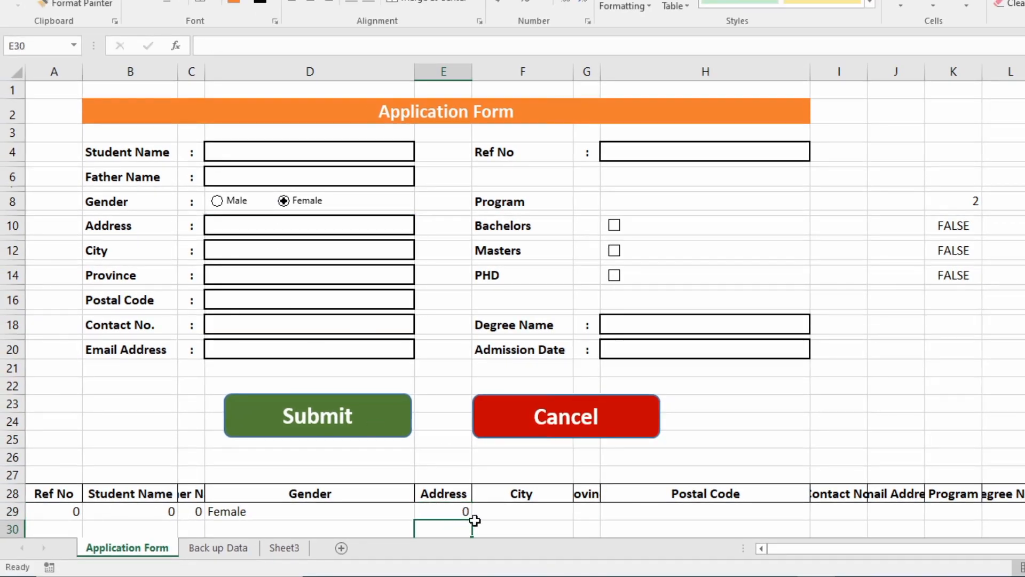
{"action": "left_click", "coordinate": [494, 507]}
{"action": "type", "text": "="}
{"action": "left_click", "coordinate": [249, 259]}
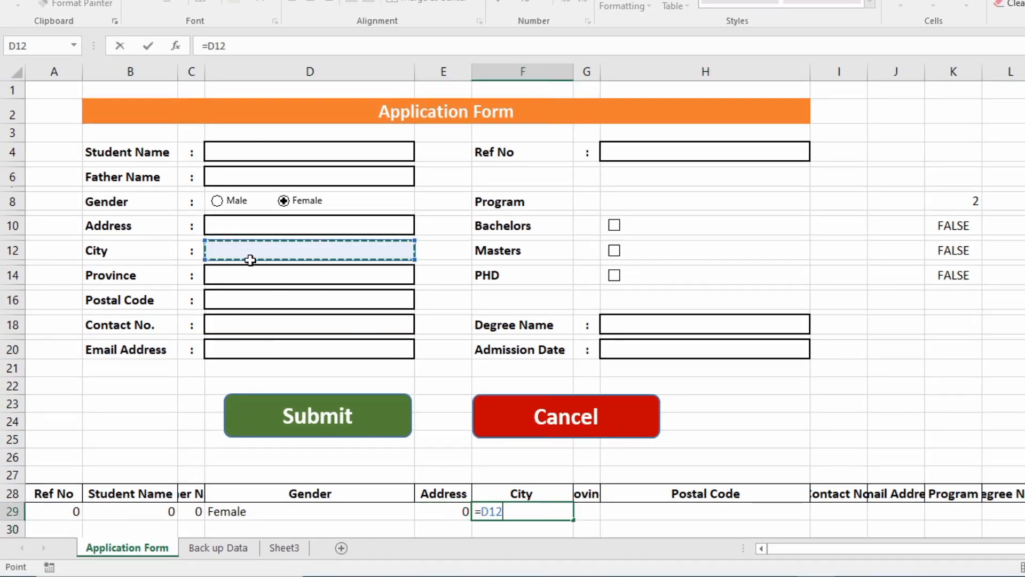
{"action": "key", "text": "Return"}
{"action": "left_click", "coordinate": [587, 507]}
{"action": "type", "text": "="}
{"action": "left_click", "coordinate": [265, 272]}
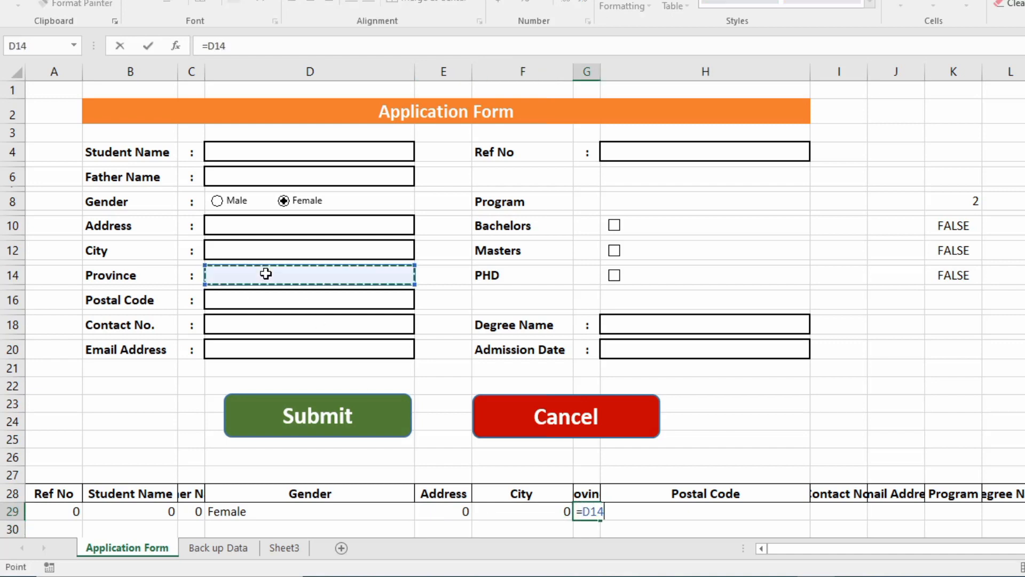
{"action": "key", "text": "Return"}
Link H29, I29, J29 to Postal Code D16, Contact No. D18 and Email Address D20.
{"action": "left_click", "coordinate": [612, 511]}
{"action": "type", "text": "="}
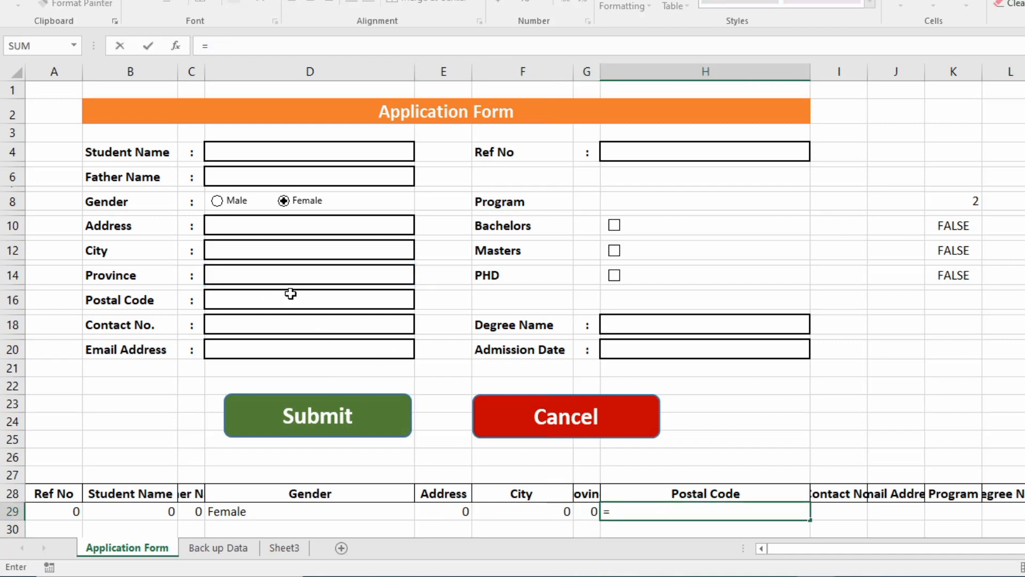
{"action": "left_click", "coordinate": [291, 294]}
{"action": "key", "text": "Return"}
{"action": "left_click", "coordinate": [832, 513]}
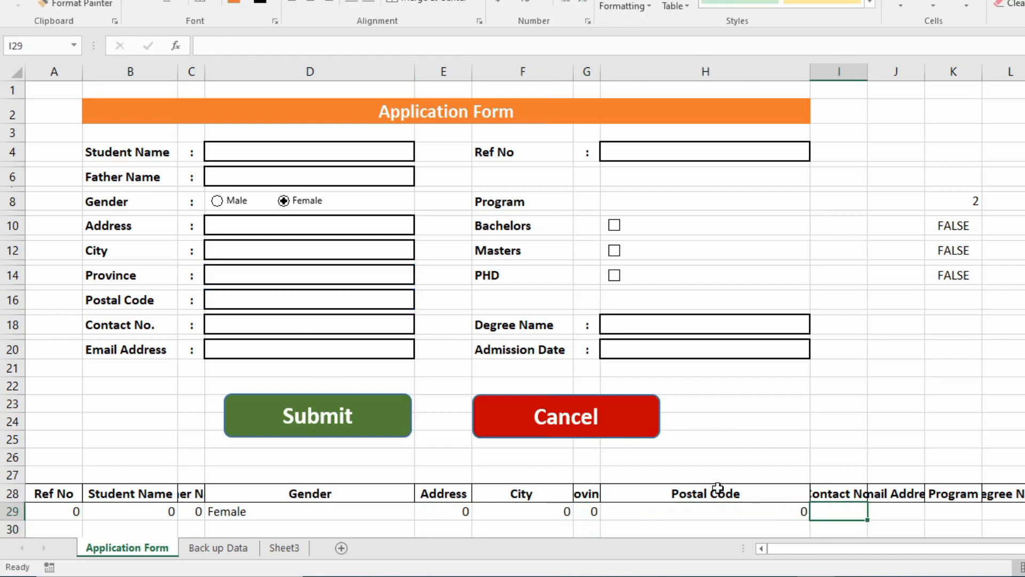
{"action": "type", "text": "="}
{"action": "left_click", "coordinate": [296, 330]}
{"action": "key", "text": "Return"}
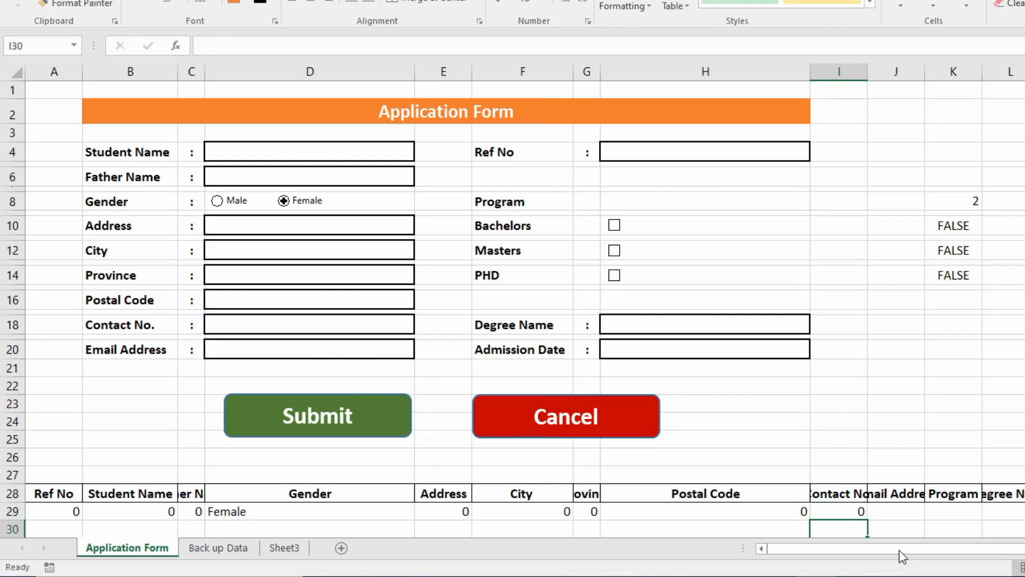
{"action": "left_click", "coordinate": [880, 501]}
{"action": "left_click", "coordinate": [884, 511]}
{"action": "type", "text": "="}
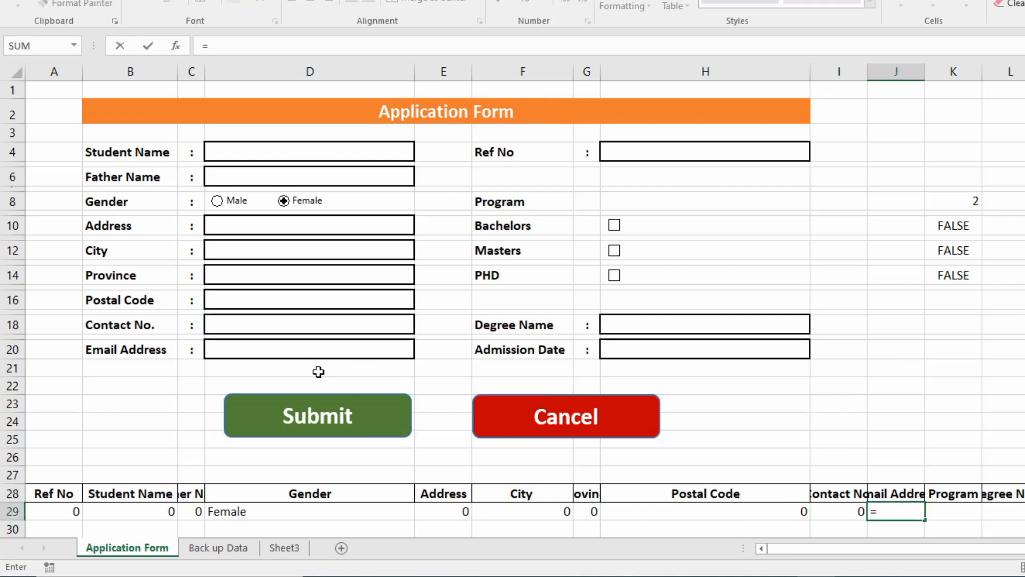
{"action": "left_click", "coordinate": [317, 347]}
{"action": "key", "text": "Return"}
{"action": "left_click", "coordinate": [938, 508]}
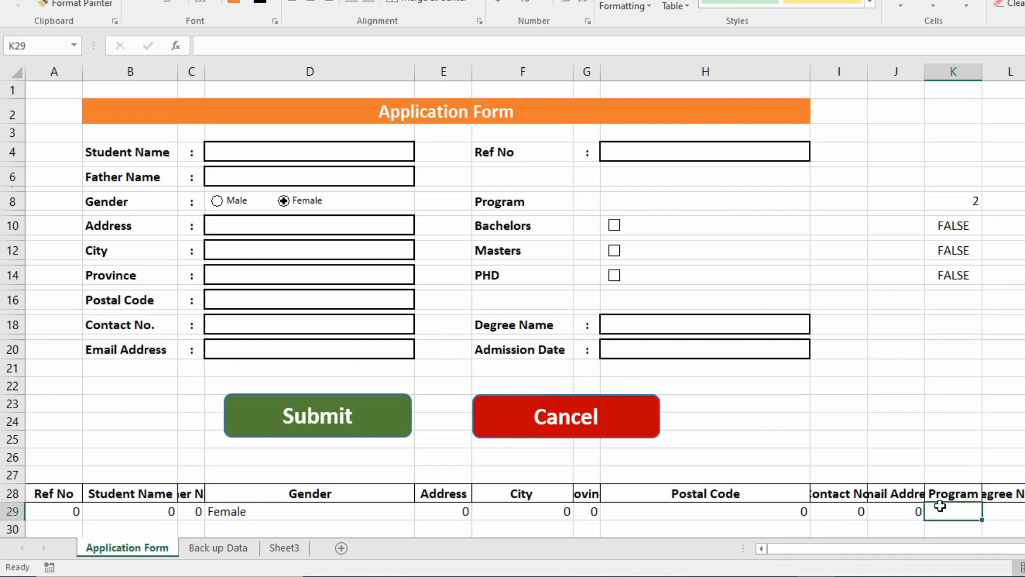
{"action": "left_click", "coordinate": [516, 202]}
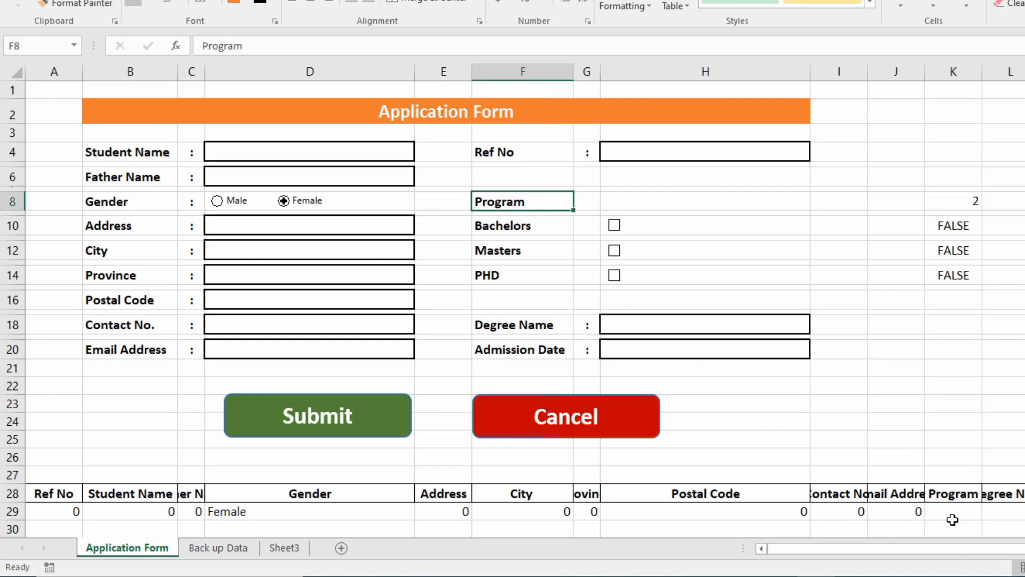
{"action": "left_click", "coordinate": [954, 513]}
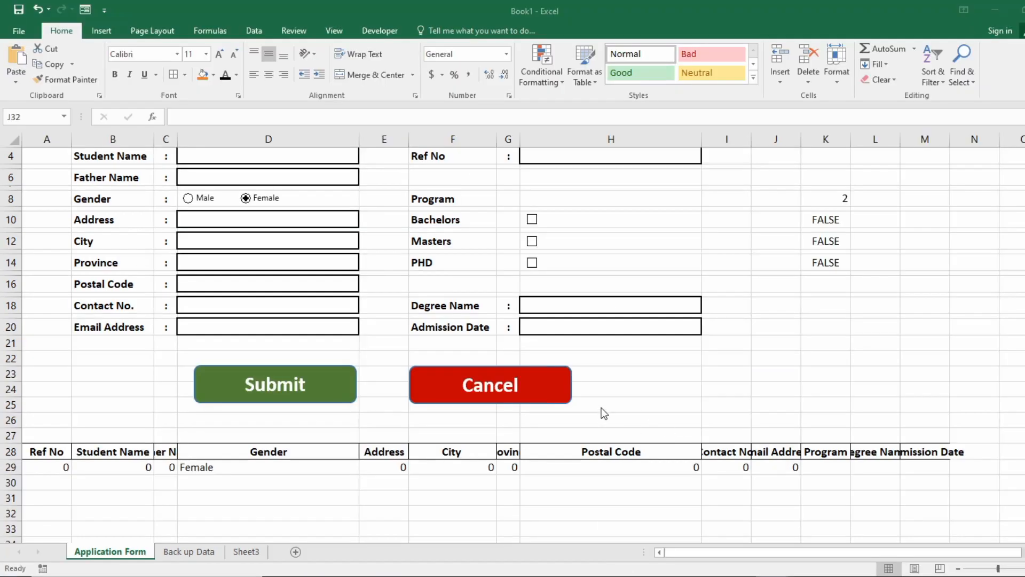
Select Program backup cell K29 and tick then untick Bachelors to check its TRUE value.
{"action": "scroll", "coordinate": [609, 414], "scroll_direction": "up", "scroll_amount": 1}
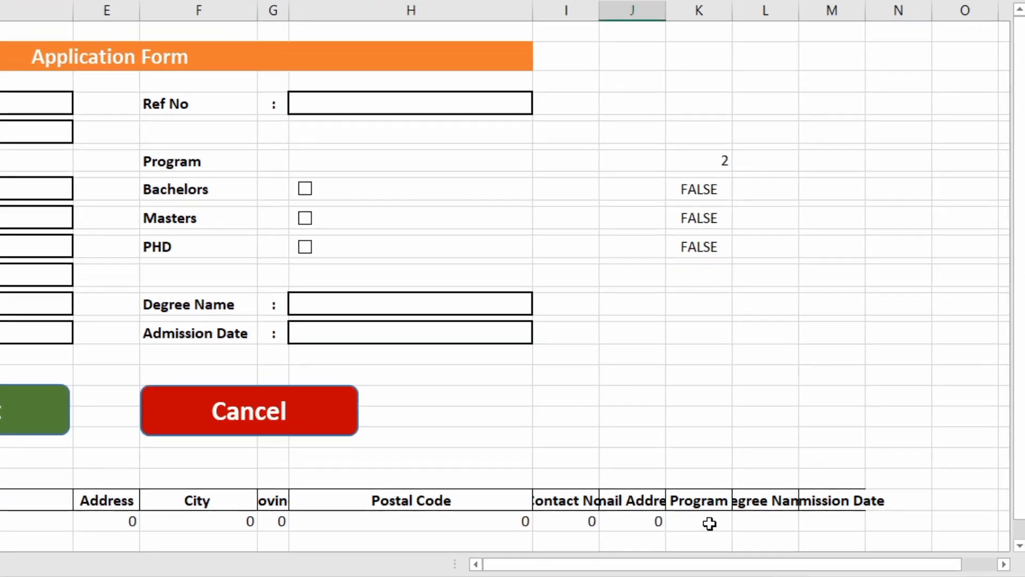
{"action": "left_click", "coordinate": [834, 520]}
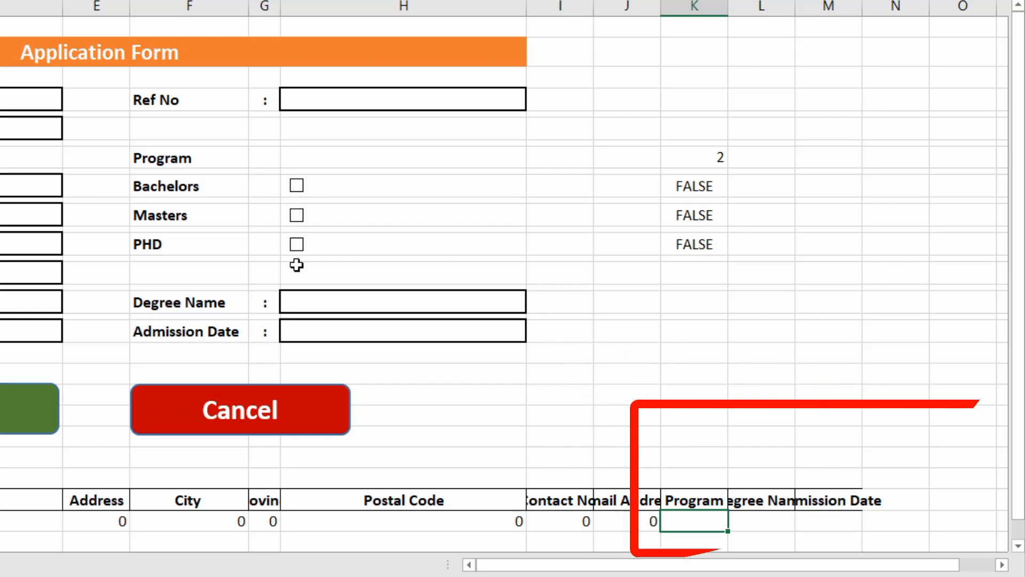
{"action": "left_click", "coordinate": [297, 187]}
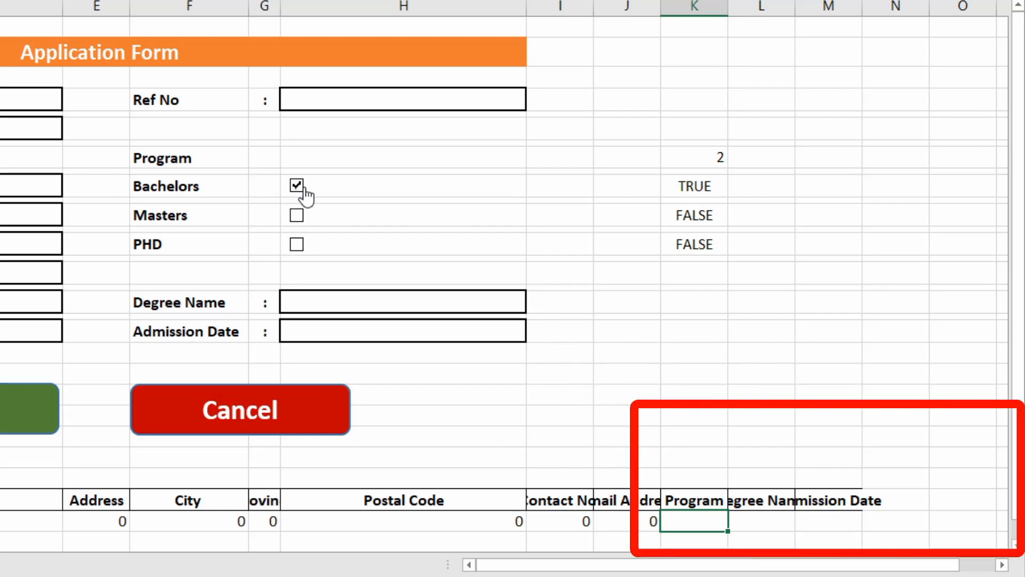
{"action": "left_click", "coordinate": [297, 186]}
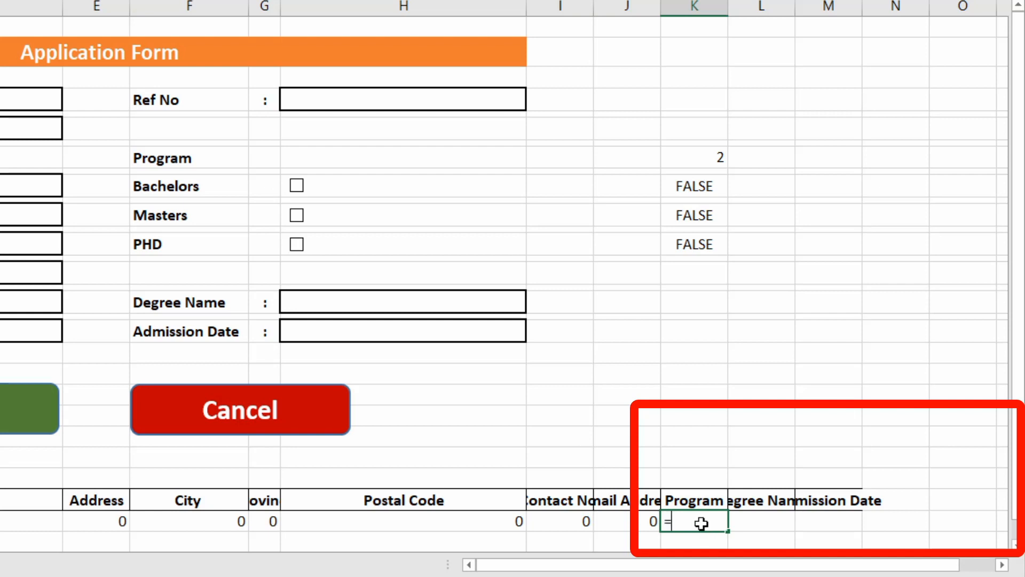
In K29, start the formula with IF(AND(K10=TRUE,K12=FALSE,K14=FALSE), for the Bachelors case.
{"action": "type", "text": "if("}
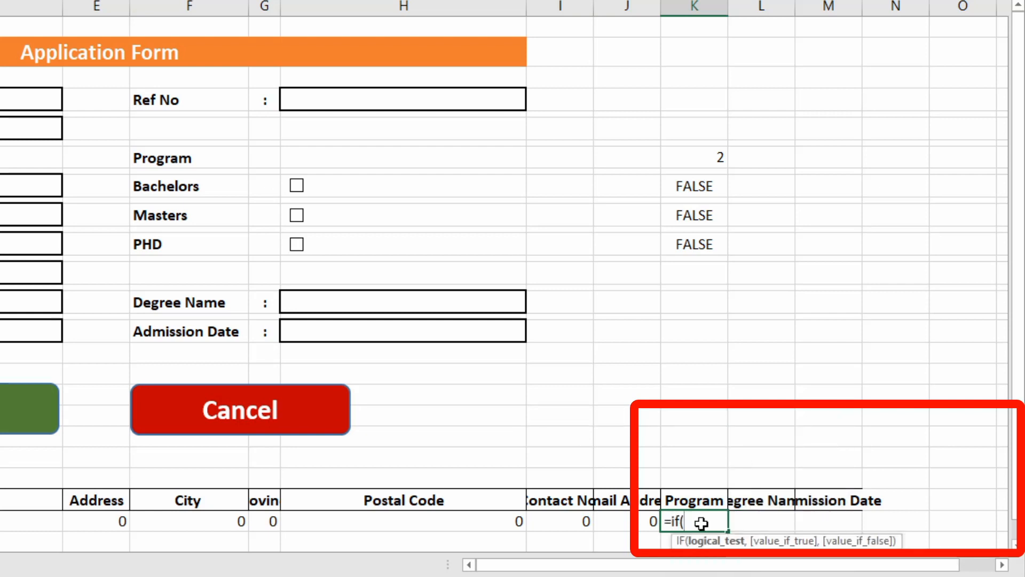
{"action": "type", "text": "and("}
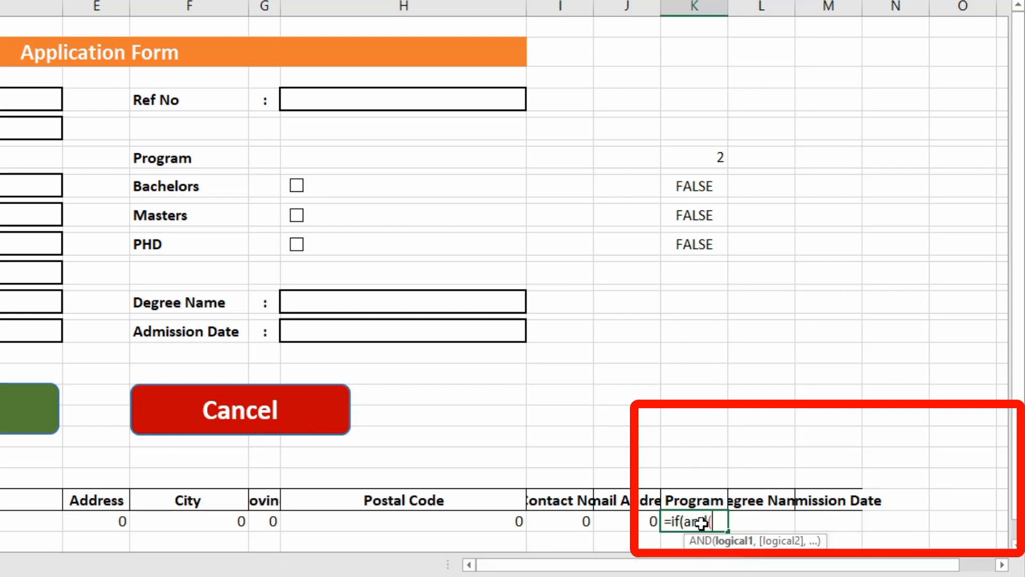
{"action": "key", "text": "Up"}
{"action": "key", "text": "Up"}
{"action": "key", "text": "Up"}
{"action": "key", "text": "Up"}
{"action": "key", "text": "Up"}
{"action": "key", "text": "Up"}
{"action": "key", "text": "Up"}
{"action": "key", "text": "Up"}
{"action": "key", "text": "Up"}
{"action": "key", "text": "Up"}
{"action": "key", "text": "Up"}
{"action": "key", "text": "Up"}
{"action": "key", "text": "Up"}
{"action": "key", "text": "Up"}
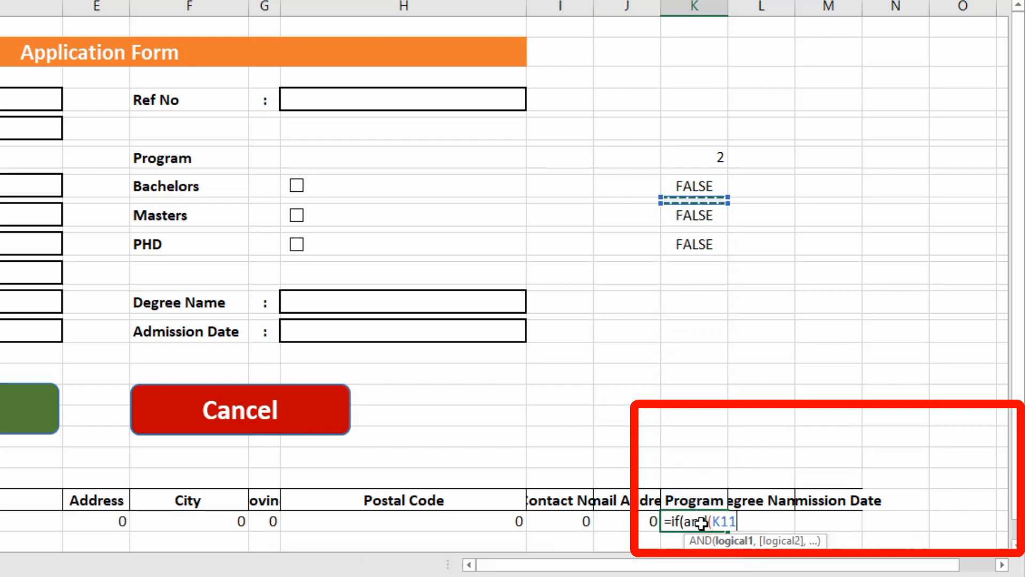
{"action": "type", "text": "="}
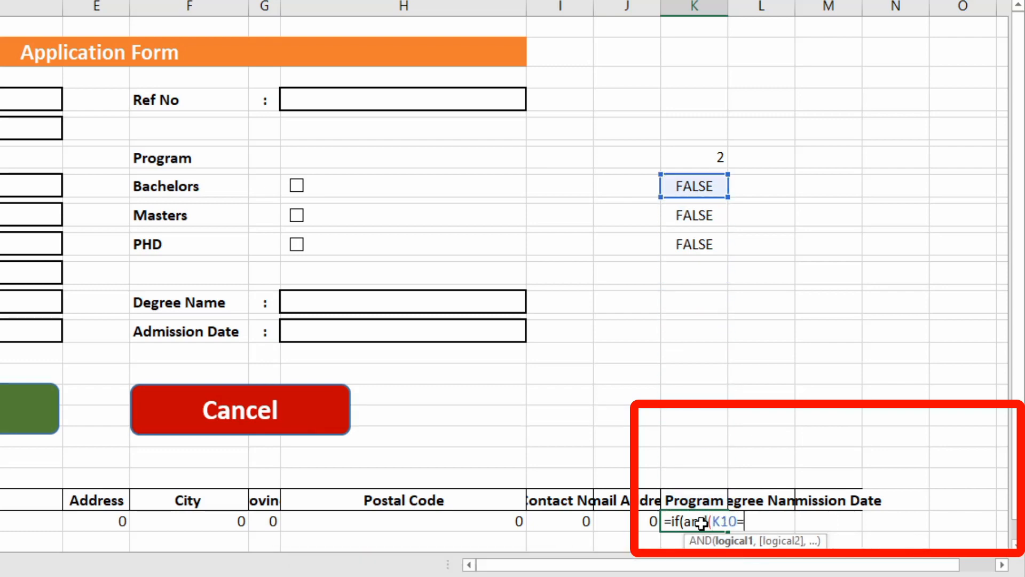
{"action": "type", "text": "true"}
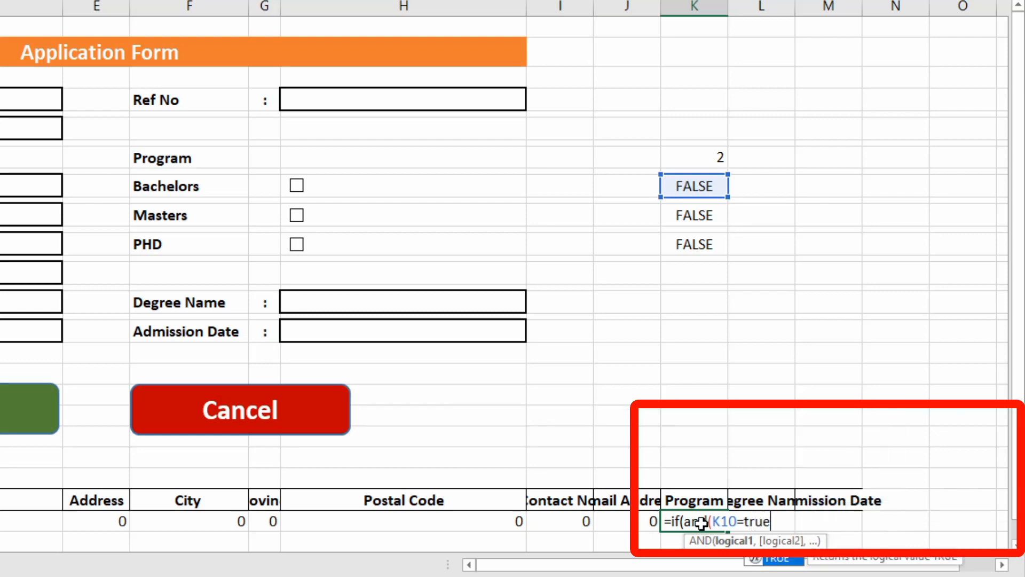
{"action": "type", "text": ","}
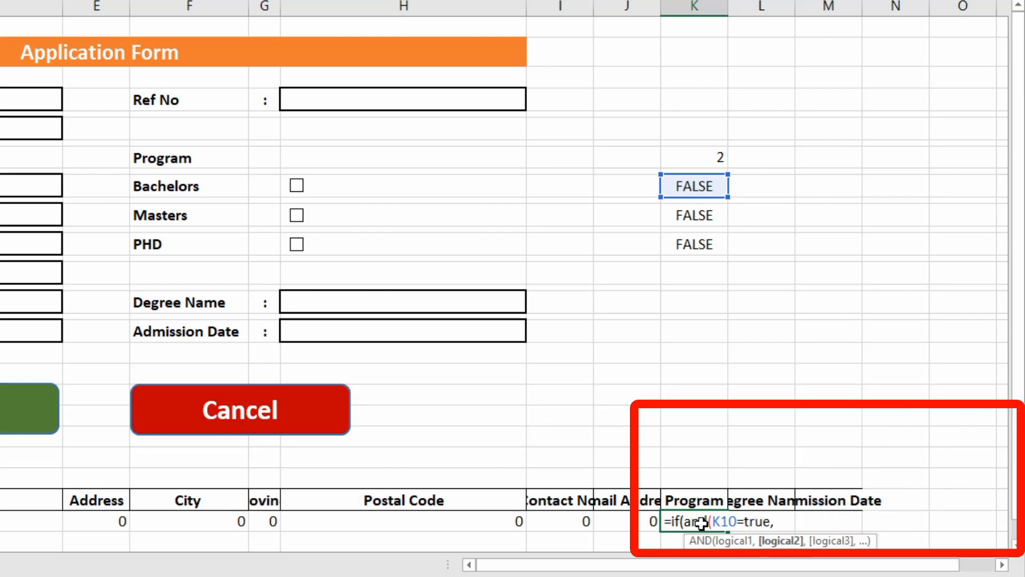
{"action": "key", "text": "Up"}
{"action": "key", "text": "Up"}
{"action": "key", "text": "Up"}
{"action": "key", "text": "Up"}
{"action": "key", "text": "Up"}
{"action": "key", "text": "Up"}
{"action": "key", "text": "Up"}
{"action": "key", "text": "Up"}
{"action": "key", "text": "Up"}
{"action": "key", "text": "Up"}
{"action": "key", "text": "Up"}
{"action": "key", "text": "Up"}
{"action": "key", "text": "Up"}
{"action": "key", "text": "Up"}
{"action": "key", "text": "Up"}
{"action": "key", "text": "Up"}
{"action": "key", "text": "Up"}
{"action": "key", "text": "Up"}
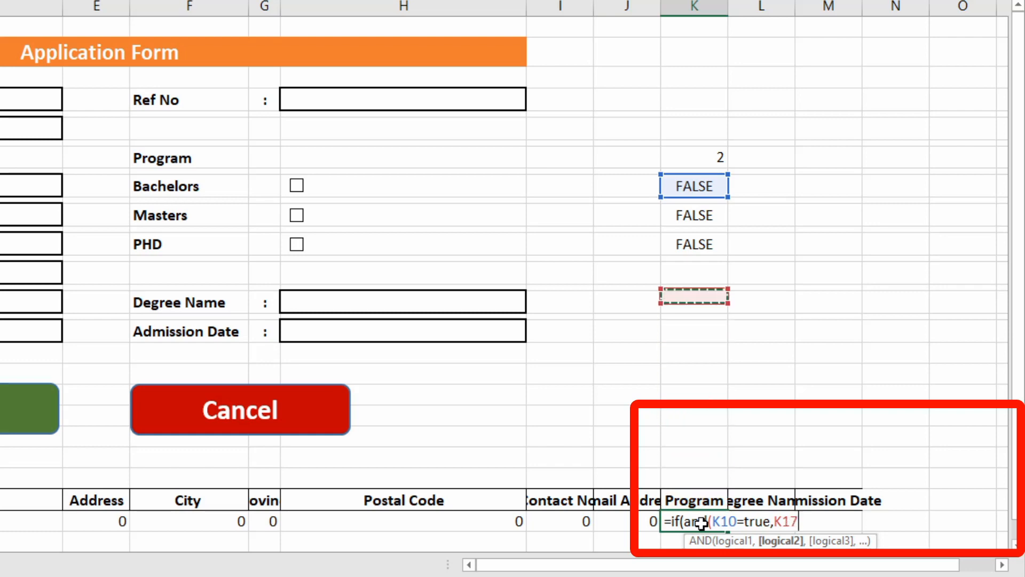
{"action": "type", "text": "=fa"}
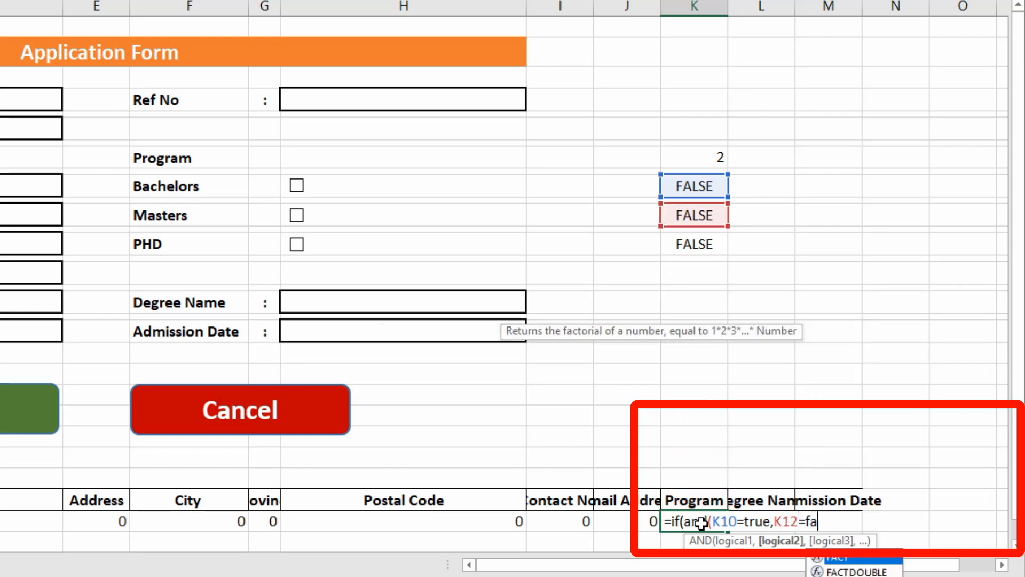
{"action": "type", "text": "lse,"}
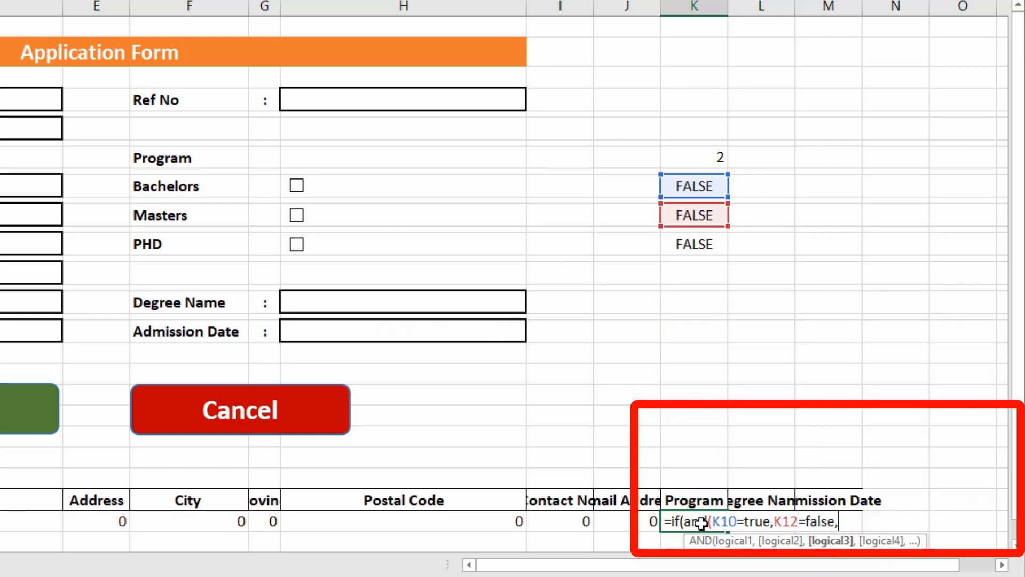
{"action": "key", "text": "Up"}
{"action": "key", "text": "Up"}
{"action": "key", "text": "Up"}
{"action": "key", "text": "Up"}
{"action": "key", "text": "Up"}
{"action": "key", "text": "Up"}
{"action": "key", "text": "Up"}
{"action": "key", "text": "Up"}
{"action": "key", "text": "Up"}
{"action": "key", "text": "Up"}
{"action": "key", "text": "Up"}
{"action": "key", "text": "Up"}
{"action": "key", "text": "Up"}
{"action": "key", "text": "Up"}
{"action": "key", "text": "Up"}
{"action": "key", "text": "Up"}
{"action": "key", "text": "Down"}
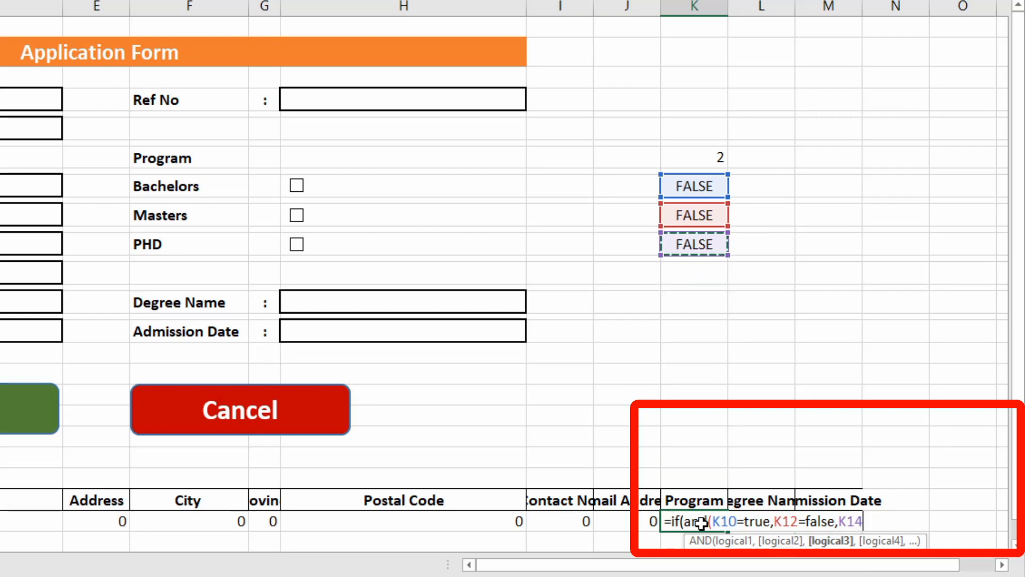
{"action": "type", "text": "=false"}
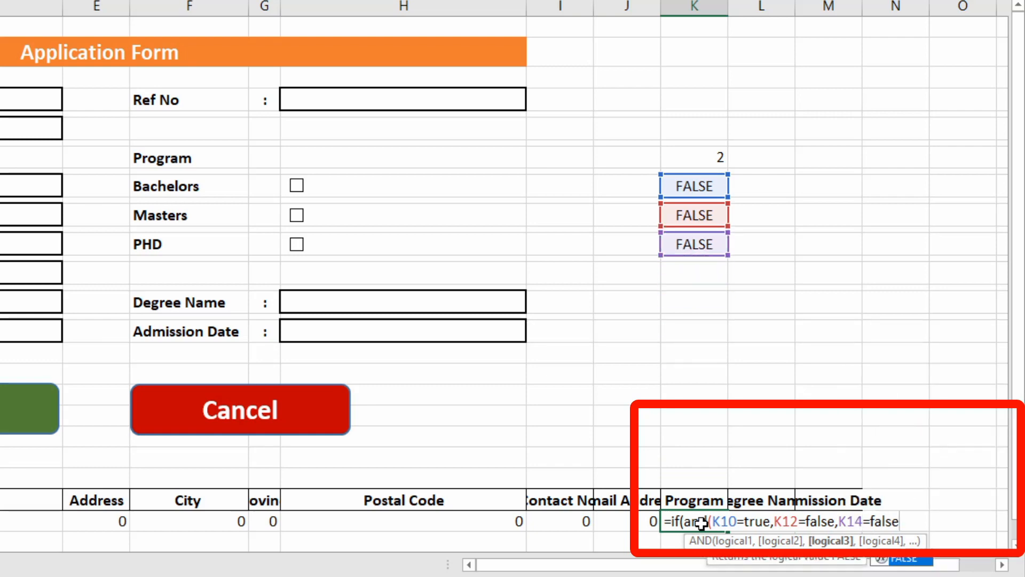
{"action": "type", "text": "),\"Bachelors"}
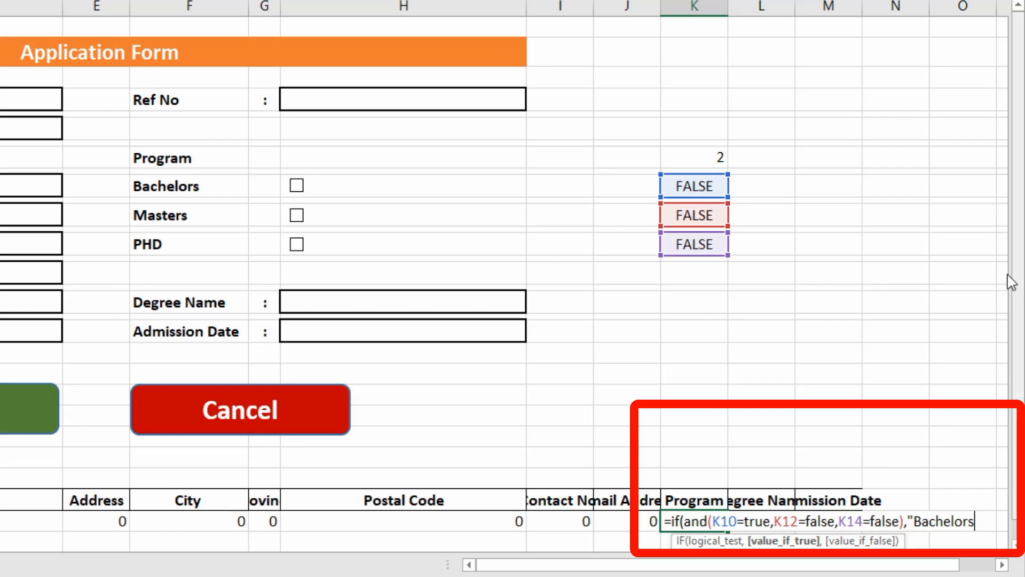
Paste the Masters and PHD conditions with an N/A fallback and commit the K29 formula.
{"action": "scroll", "coordinate": [922, 320], "scroll_direction": "down", "scroll_amount": 2}
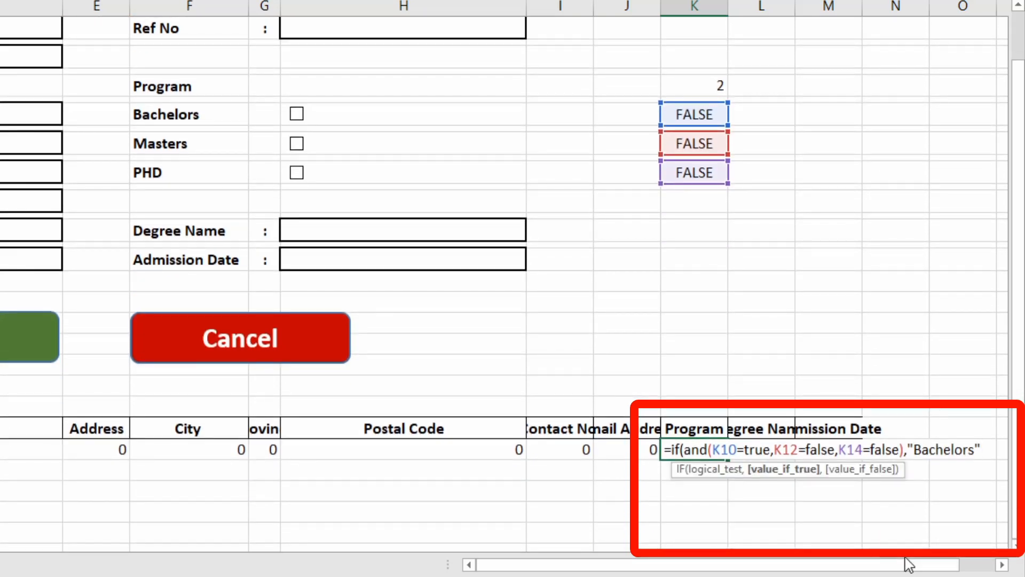
{"action": "key", "text": "ctrl+v"}
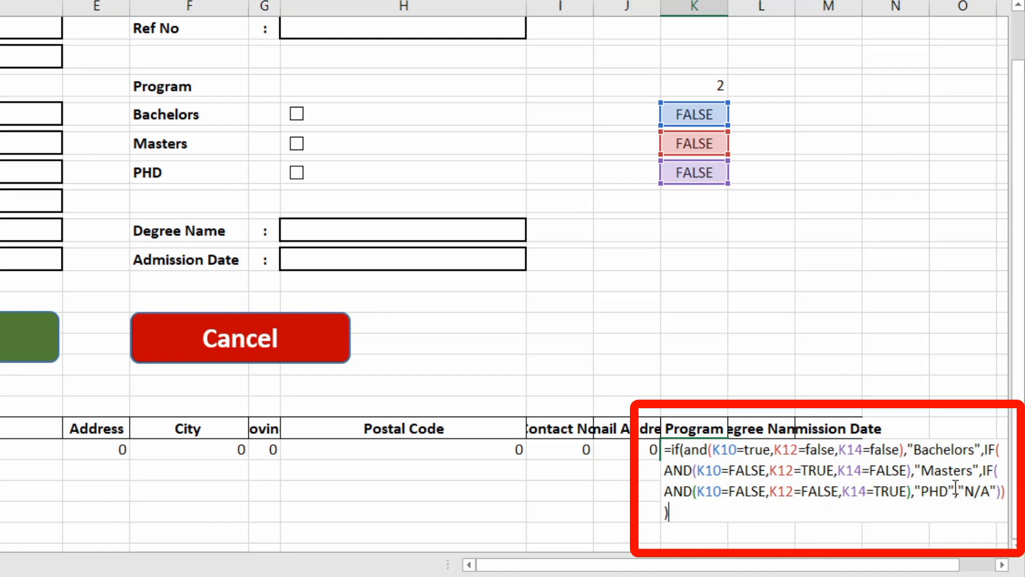
{"action": "left_click_drag", "start_coordinate": [922, 470], "coordinate": [973, 470]}
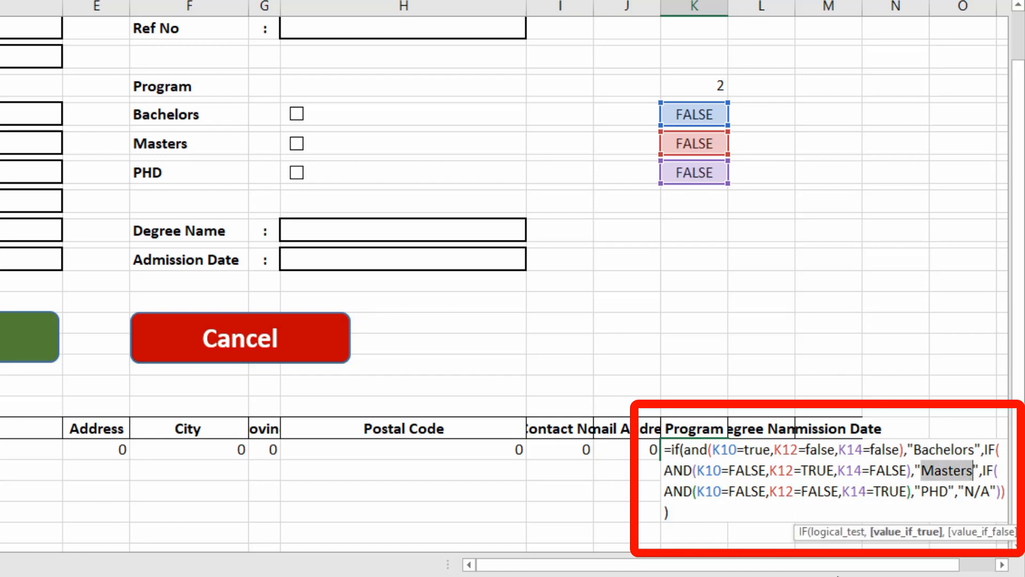
{"action": "left_click", "coordinate": [982, 470]}
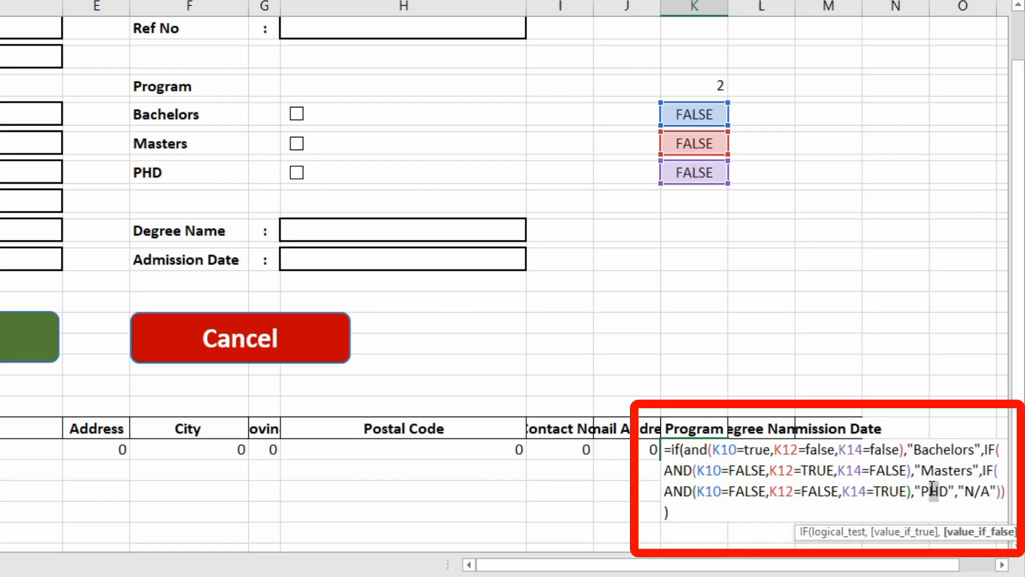
{"action": "mouse_move", "coordinate": [932, 488]}
{"action": "left_mouse_down"}
{"action": "mouse_move", "coordinate": [923, 490]}
{"action": "mouse_move", "coordinate": [991, 491]}
{"action": "left_mouse_up"}
{"action": "key", "text": "Return"}
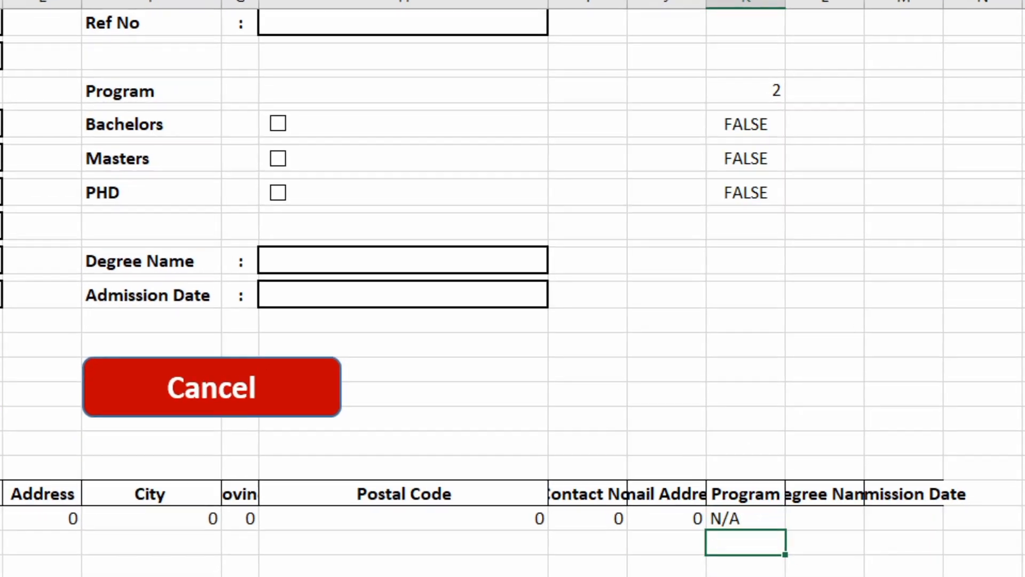
{"action": "left_click", "coordinate": [716, 518]}
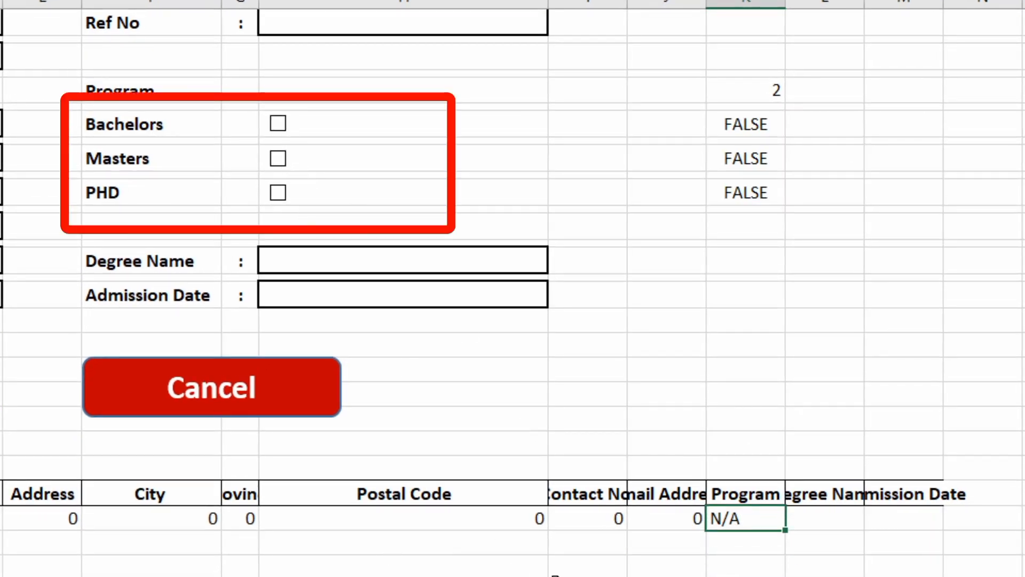
{"action": "left_click", "coordinate": [278, 125]}
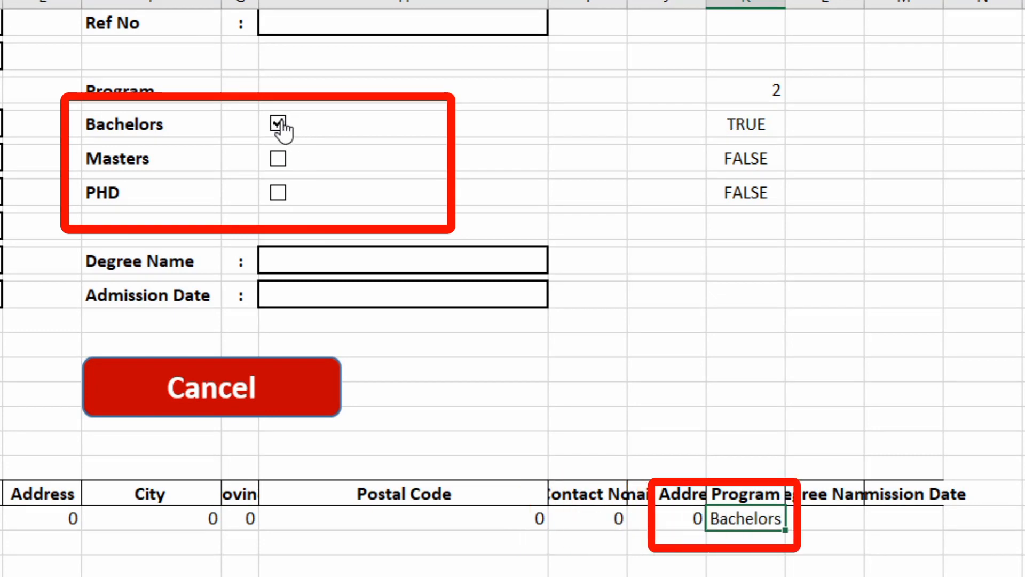
{"action": "left_click", "coordinate": [278, 160]}
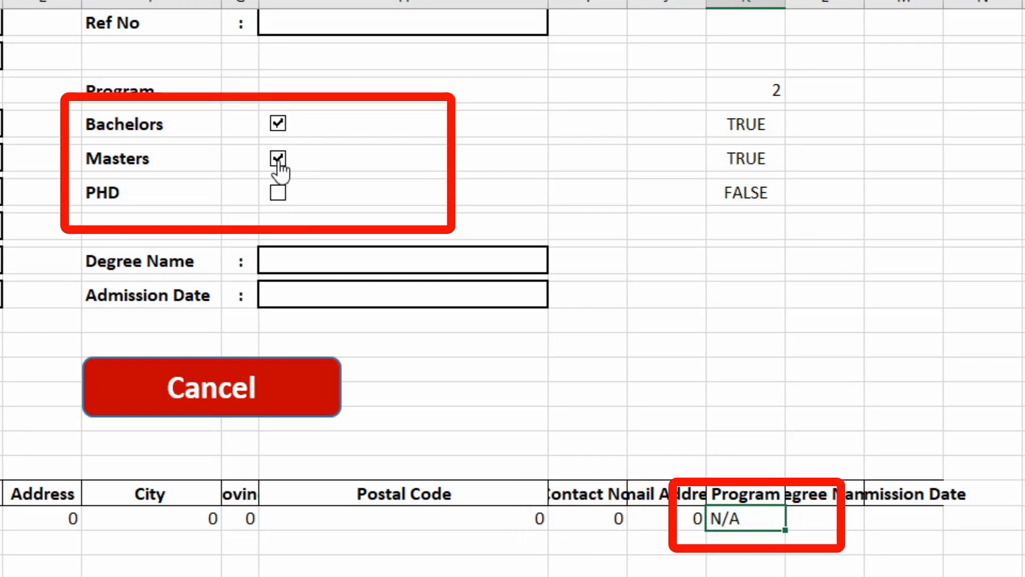
{"action": "left_click", "coordinate": [287, 126]}
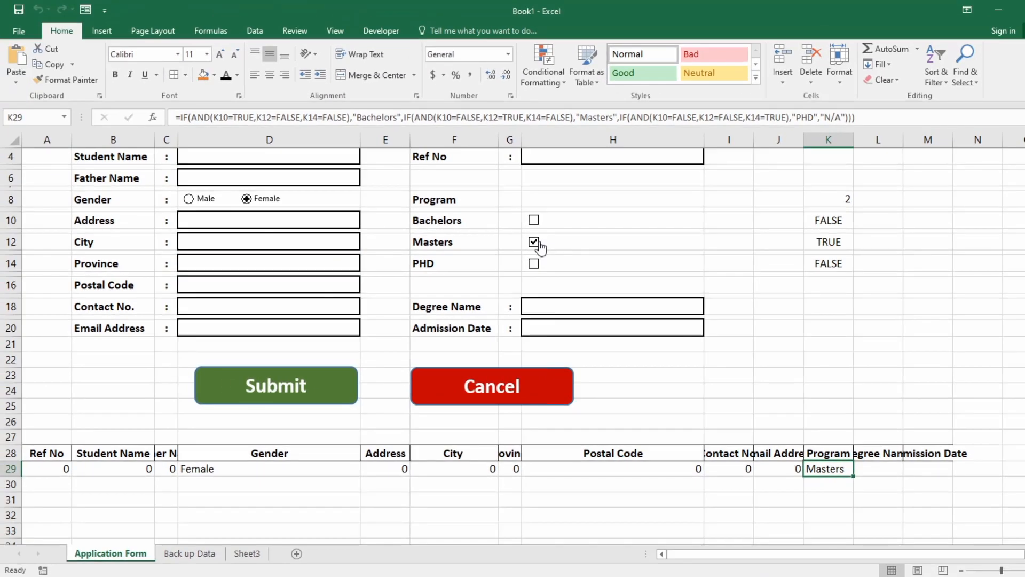
{"action": "left_click", "coordinate": [534, 242]}
{"action": "left_click", "coordinate": [535, 274]}
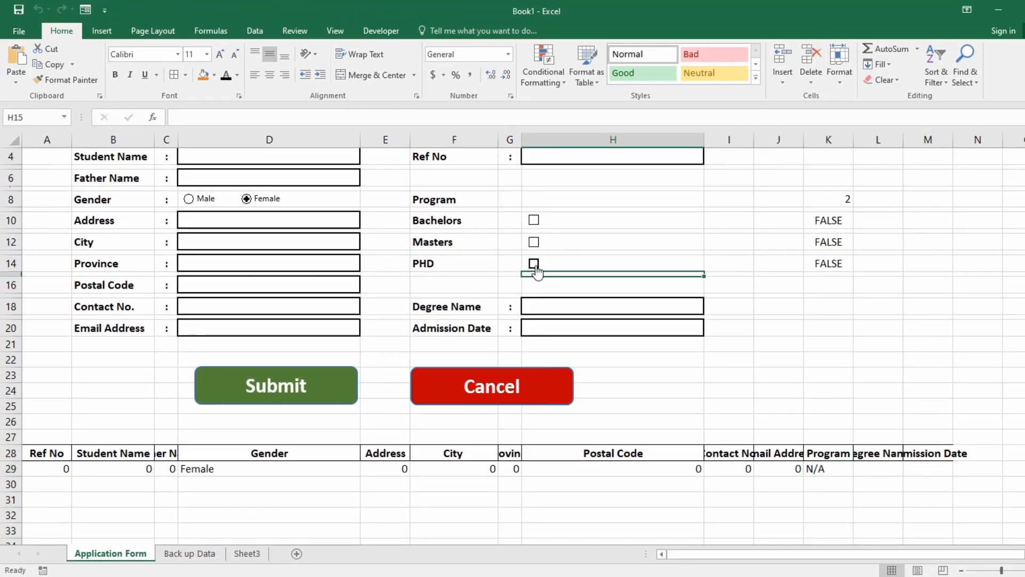
{"action": "left_click", "coordinate": [535, 264]}
{"action": "left_click", "coordinate": [536, 265]}
{"action": "scroll", "coordinate": [536, 275], "scroll_direction": "up", "scroll_amount": 1}
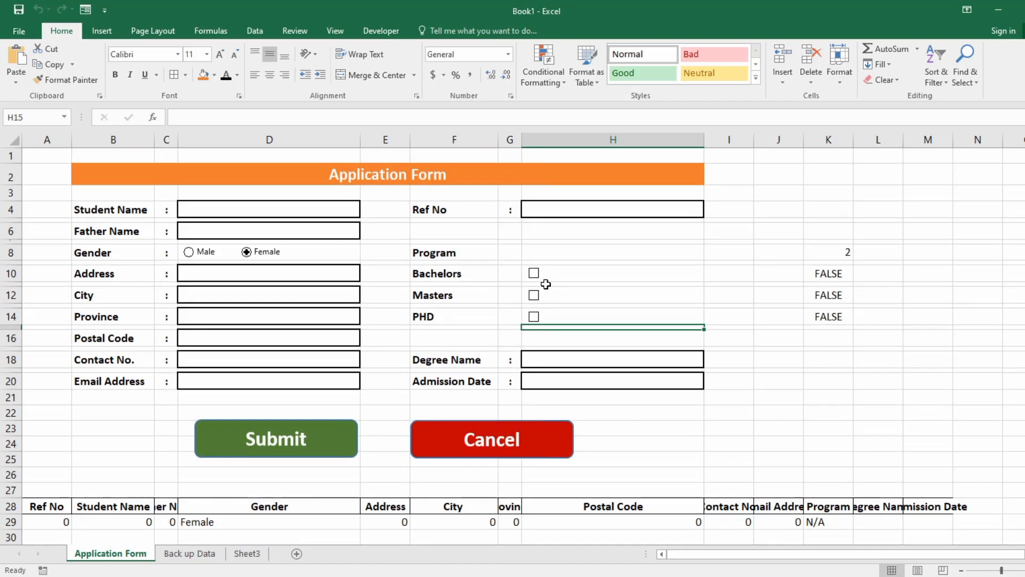
Link Degree Name cell L29 to input H18 with =H18.
{"action": "left_click", "coordinate": [871, 523]}
{"action": "type", "text": "="}
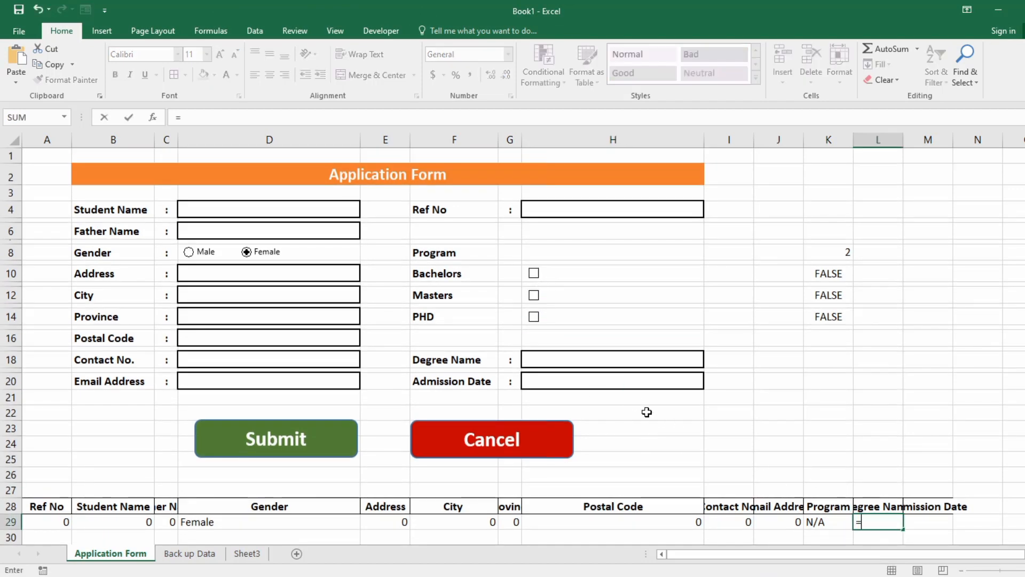
{"action": "left_click", "coordinate": [591, 357]}
{"action": "key", "text": "Return"}
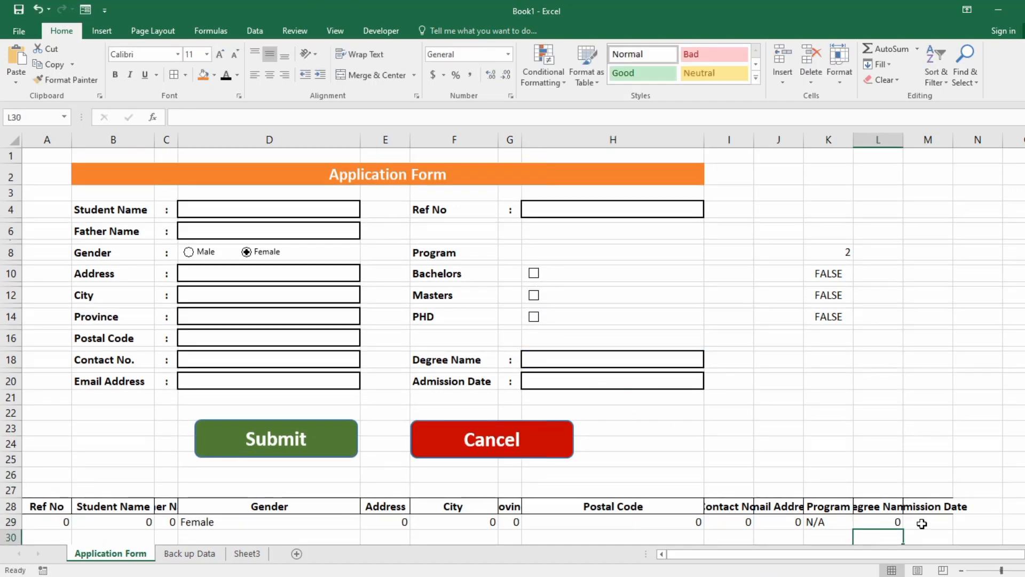
Link Admission Date cell M29 to input H20 with =H20.
{"action": "left_click", "coordinate": [921, 522]}
{"action": "type", "text": "="}
{"action": "left_click", "coordinate": [571, 382]}
{"action": "key", "text": "Return"}
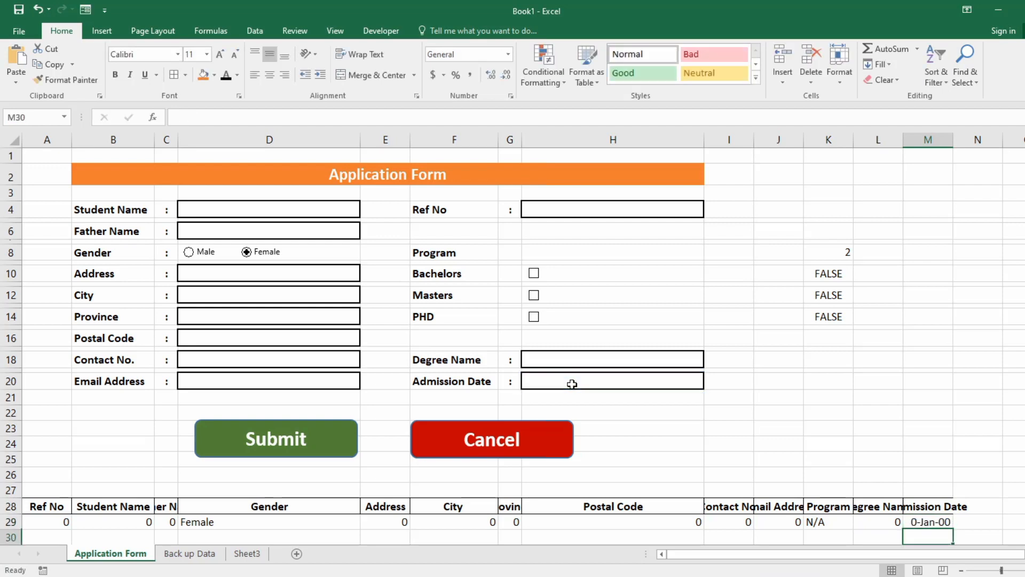
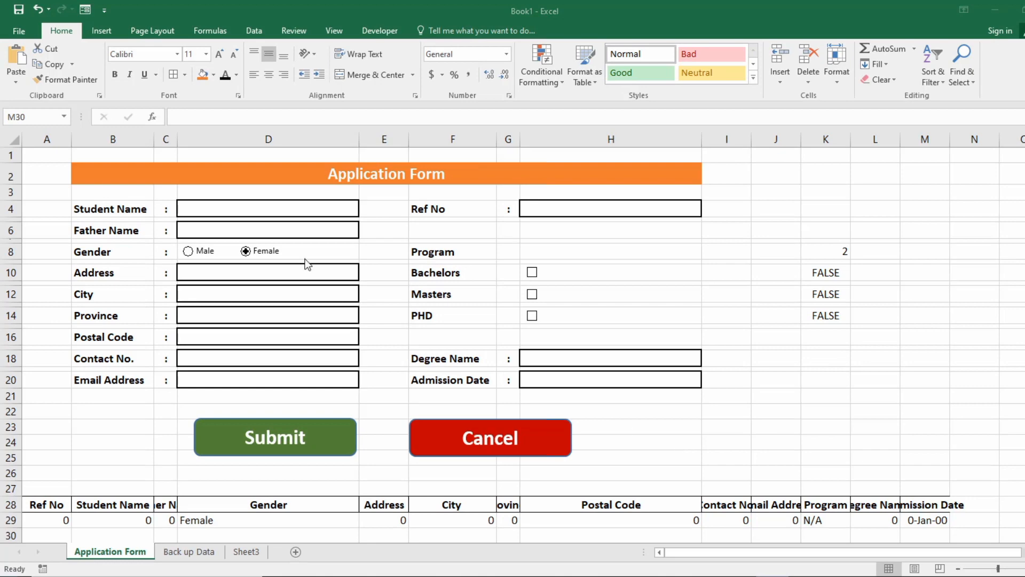
Enter the student's name and father's name, and set the gender to Male.
{"action": "left_click", "coordinate": [236, 212]}
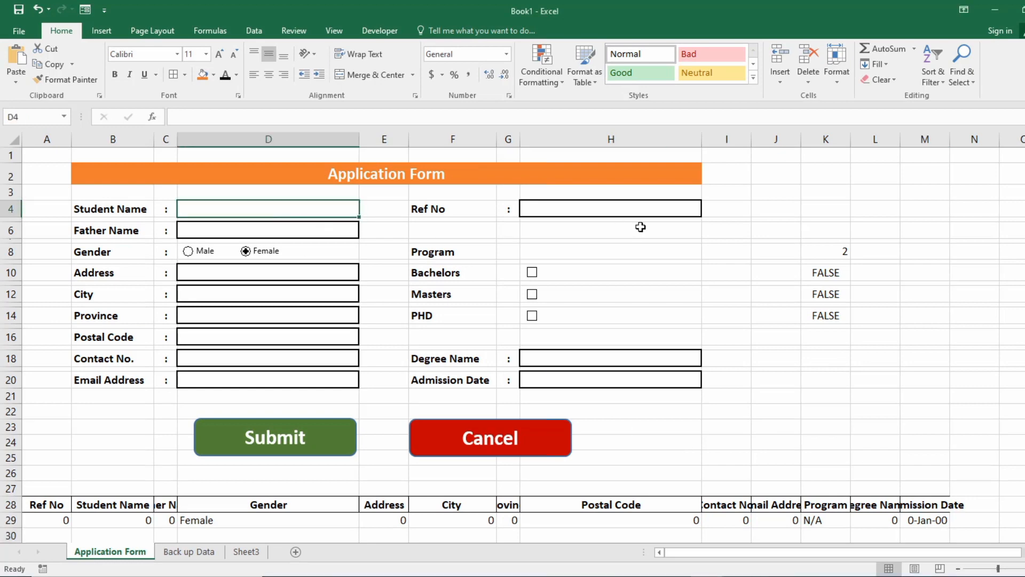
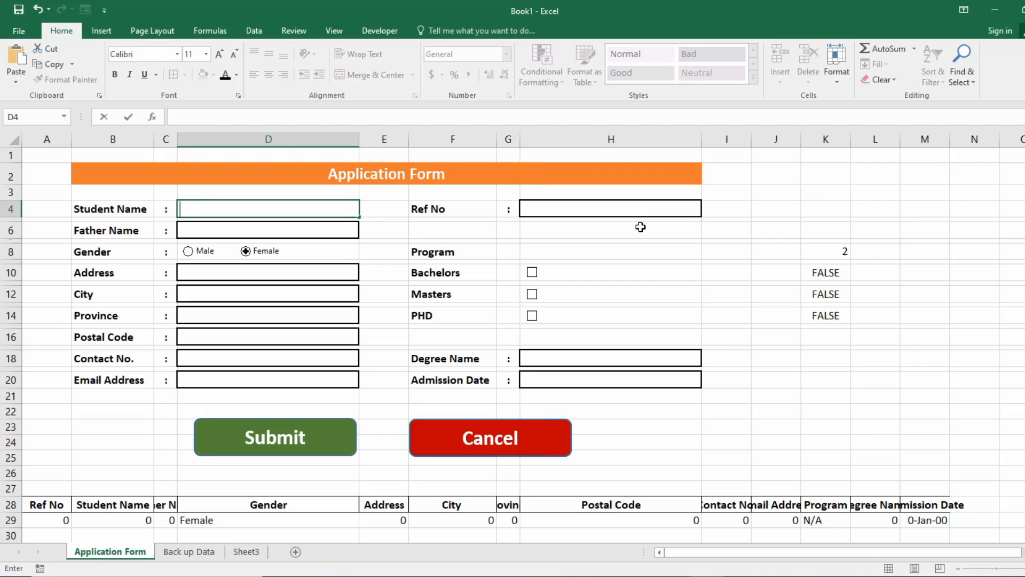
{"action": "key", "text": "BackSpace"}
{"action": "key", "text": "BackSpace"}
{"action": "key", "text": "Return"}
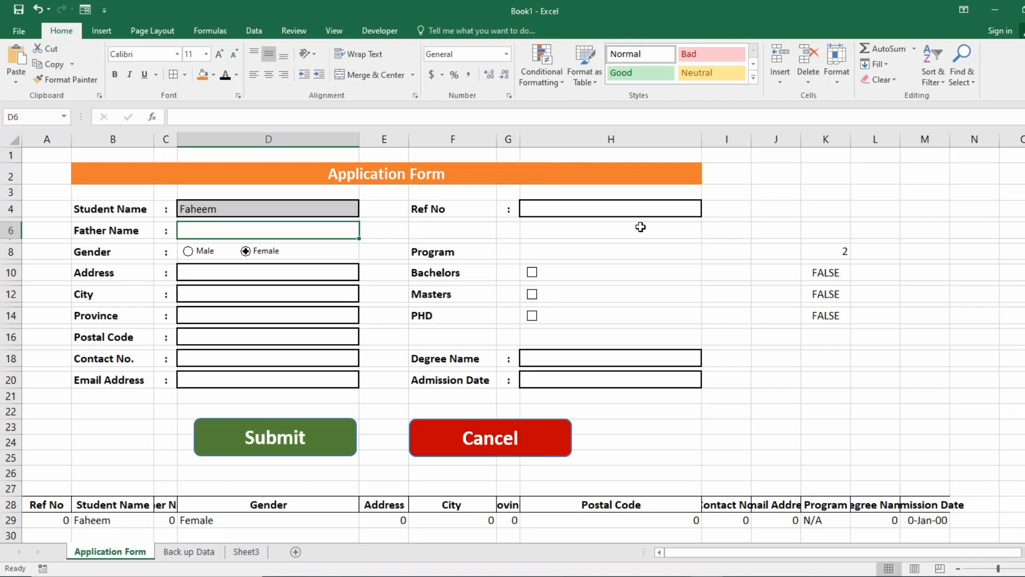
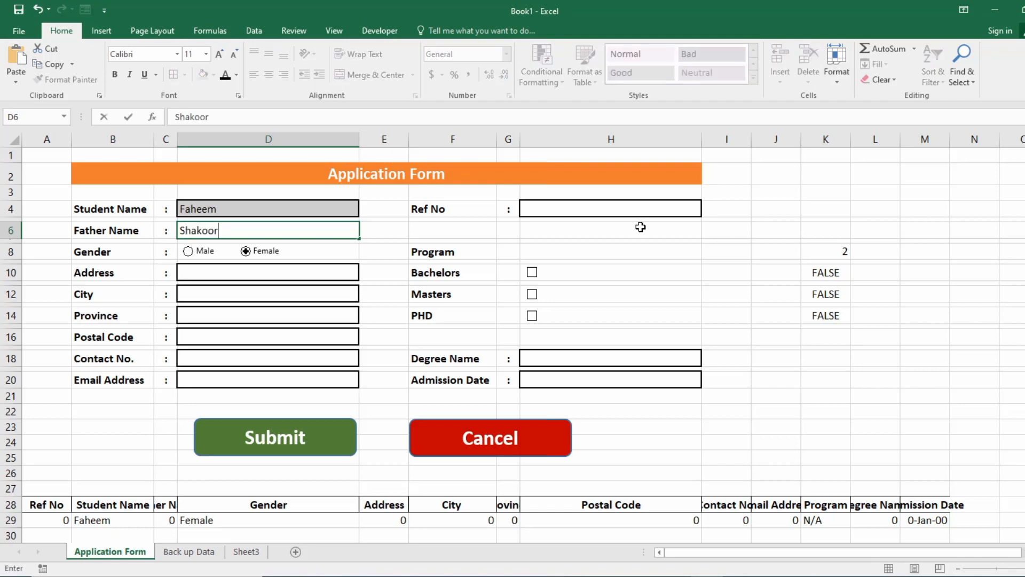
{"action": "key", "text": "Return"}
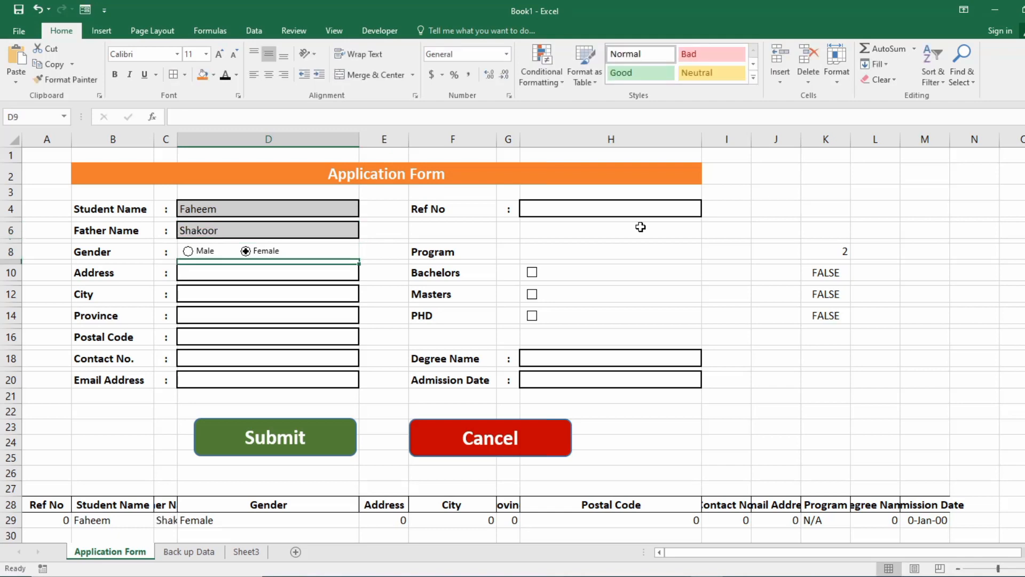
{"action": "left_click", "coordinate": [189, 254]}
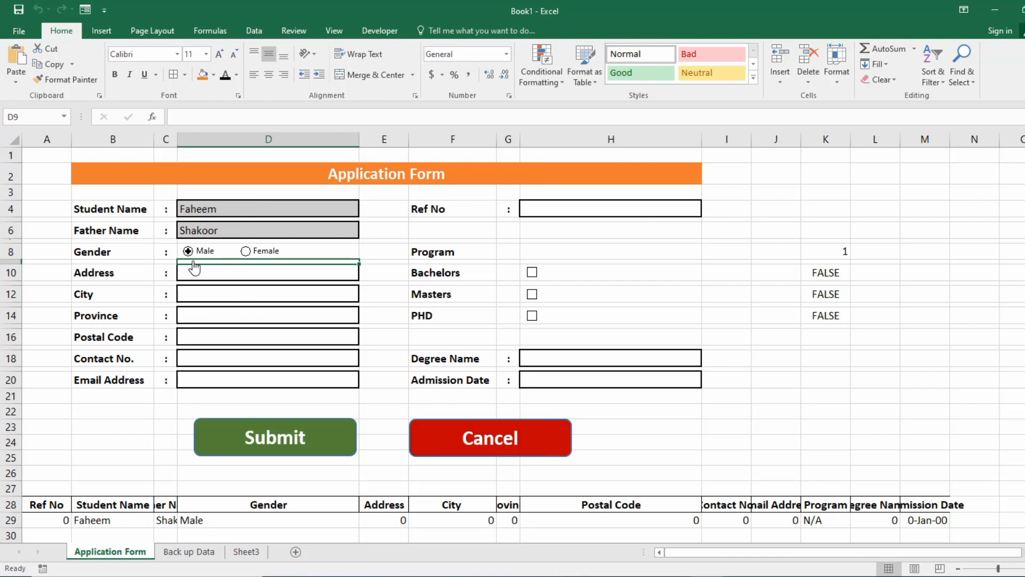
Fill in the address and city, and choose Sindh as the province.
{"action": "left_click", "coordinate": [199, 270]}
{"action": "key", "text": "Tab"}
{"action": "left_click", "coordinate": [203, 269]}
{"action": "type", "text": "aaaa"}
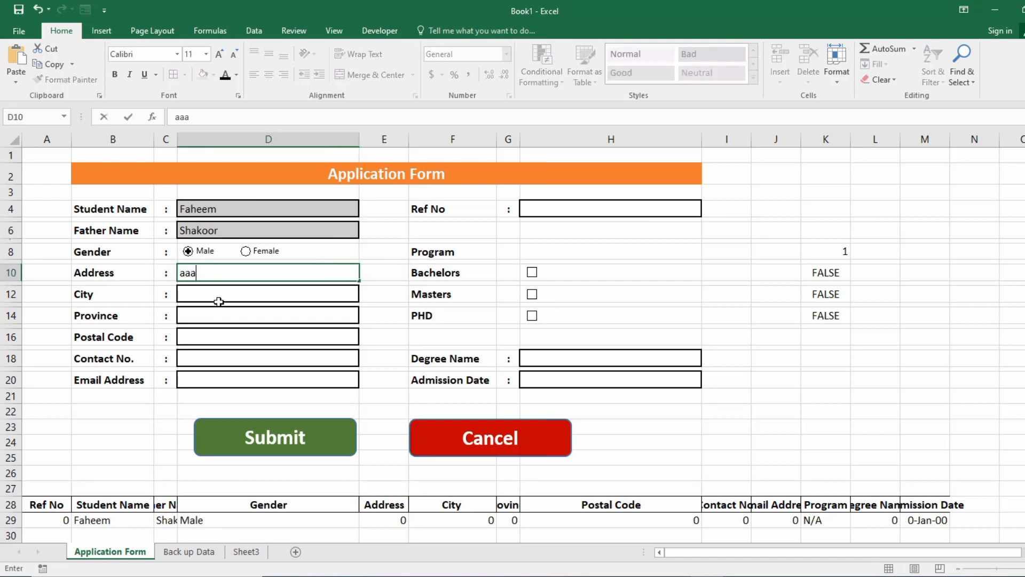
{"action": "left_click", "coordinate": [218, 299]}
{"action": "type", "text": "bbbbb"}
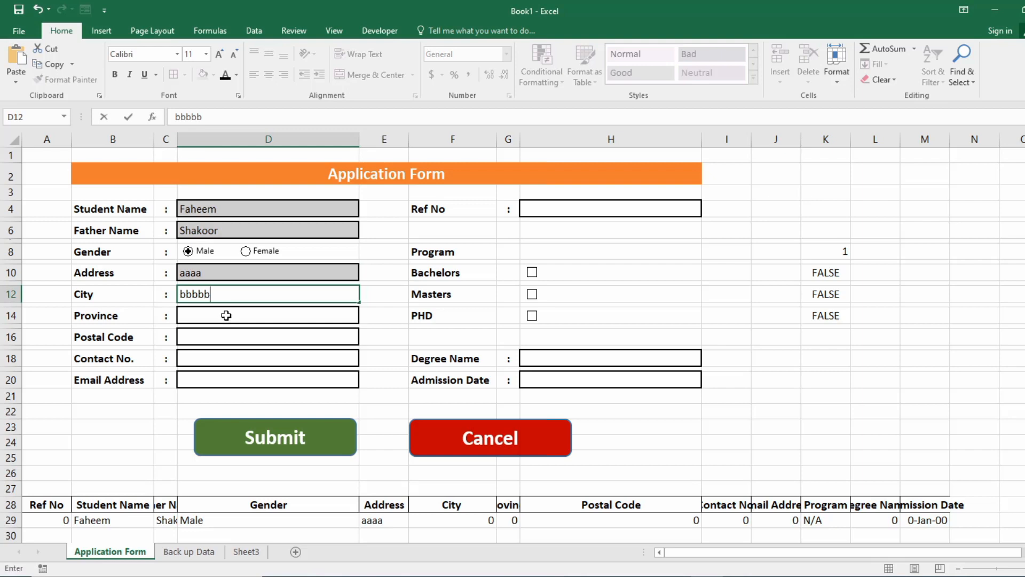
{"action": "left_click", "coordinate": [225, 316]}
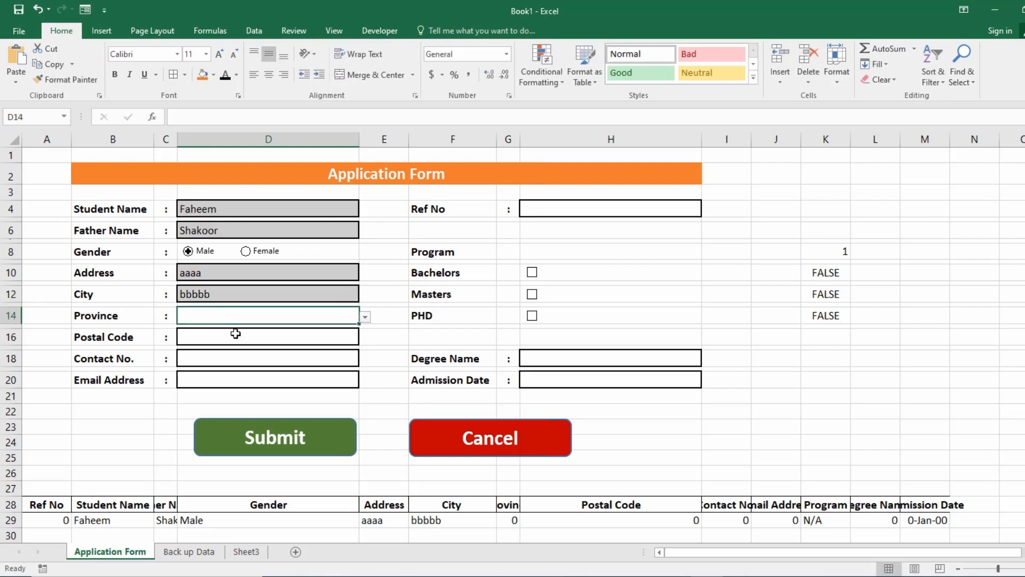
{"action": "left_click", "coordinate": [365, 317]}
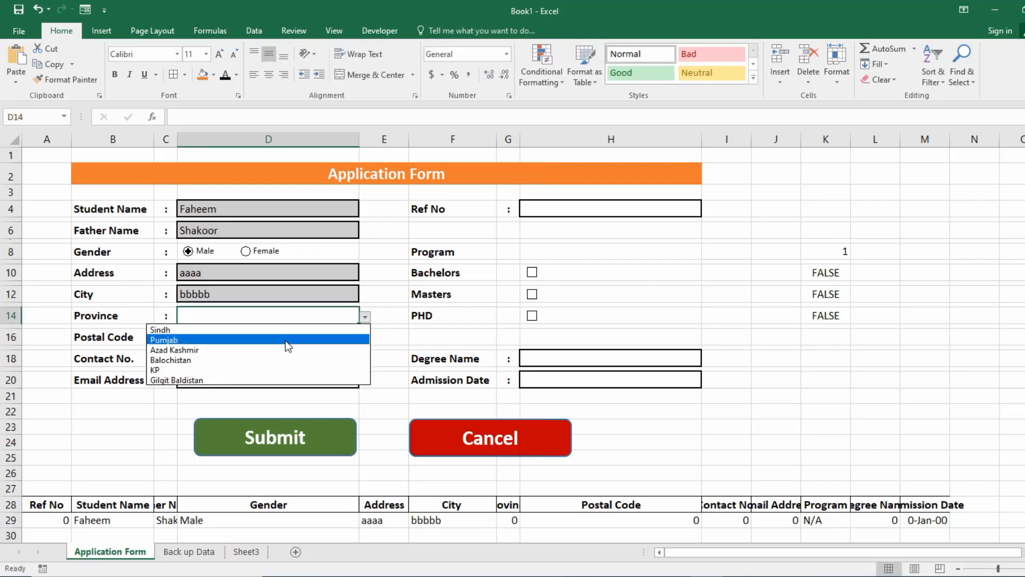
{"action": "left_click", "coordinate": [229, 330]}
Enter postal code 75555 and the student's contact number.
{"action": "left_click", "coordinate": [241, 343]}
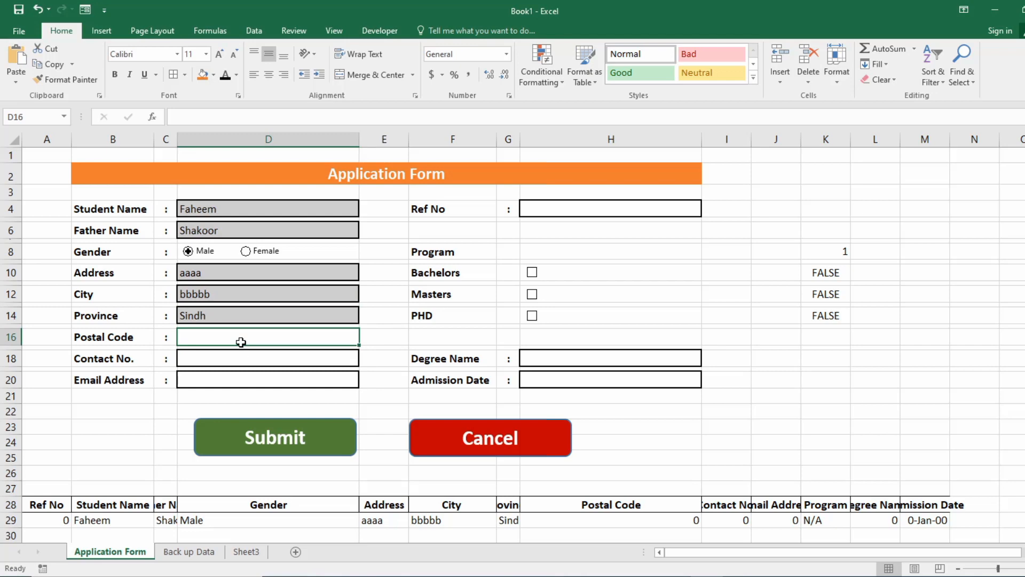
{"action": "type", "text": "75555"}
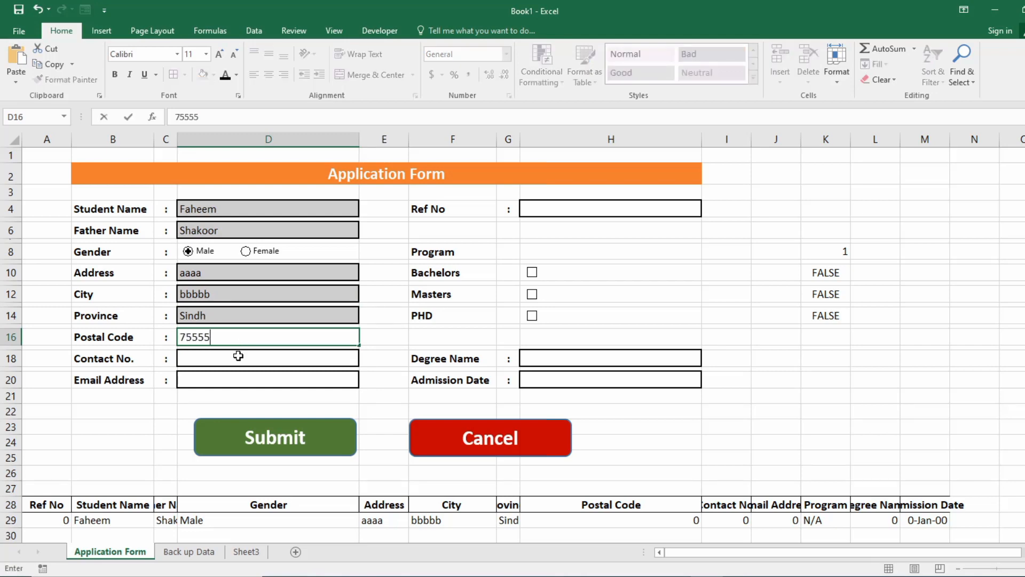
{"action": "left_click", "coordinate": [238, 358]}
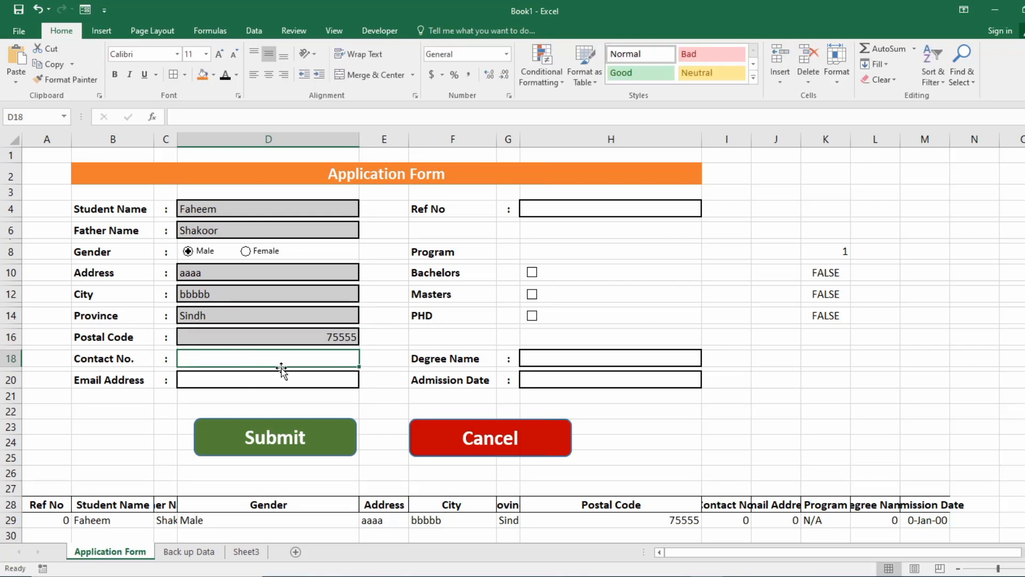
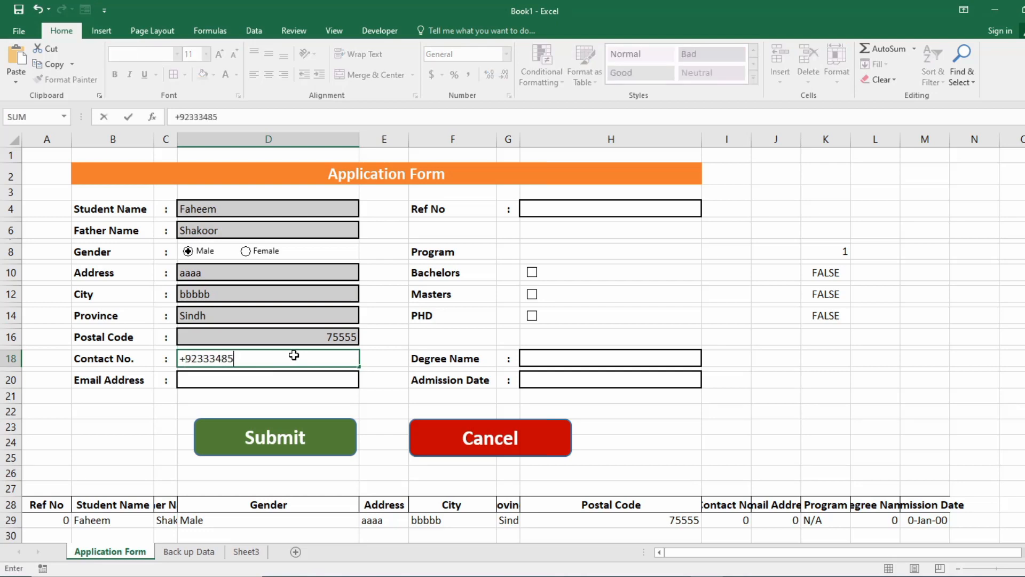
{"action": "key", "text": "Return"}
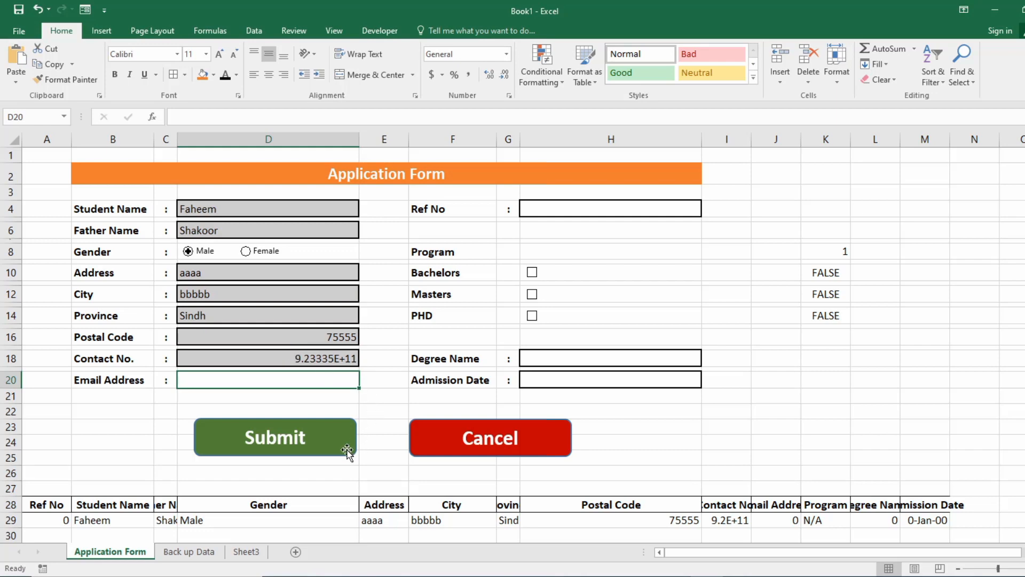
{"action": "left_click", "coordinate": [293, 355]}
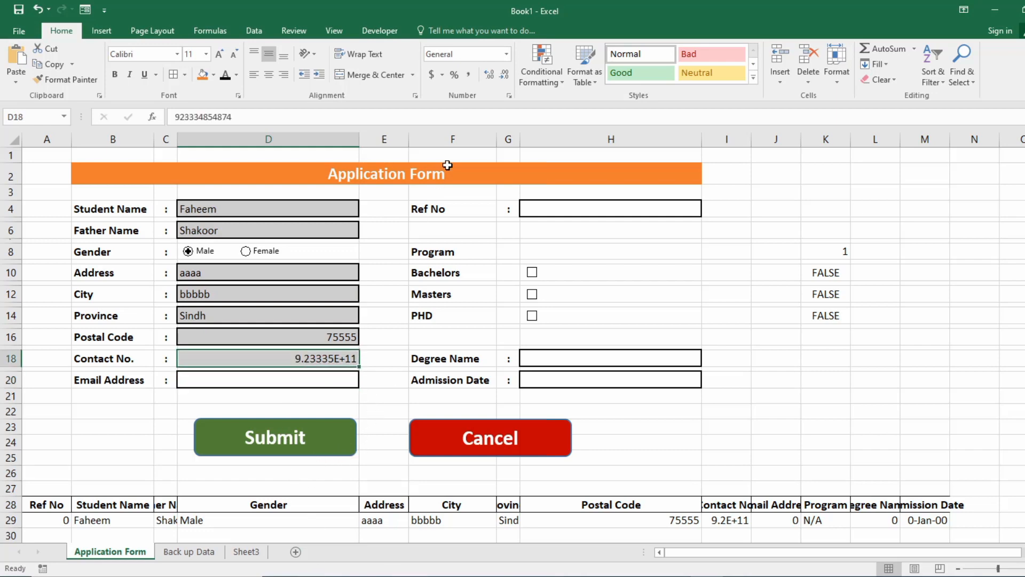
Replace the Contact No. cell's General format with a custom digit format showing the full number.
{"action": "left_click", "coordinate": [509, 96]}
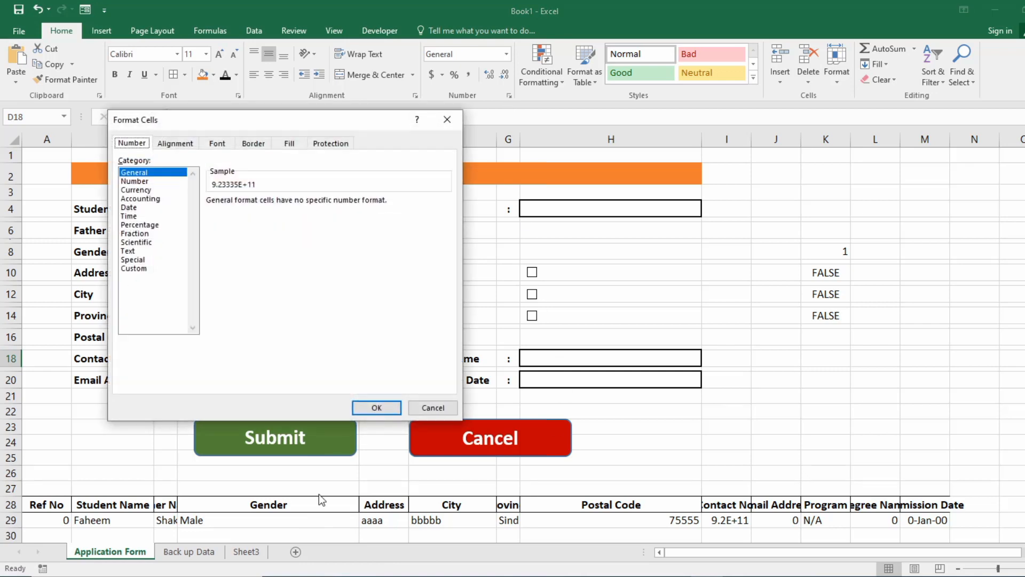
{"action": "left_click", "coordinate": [150, 268]}
{"action": "left_click", "coordinate": [447, 119]}
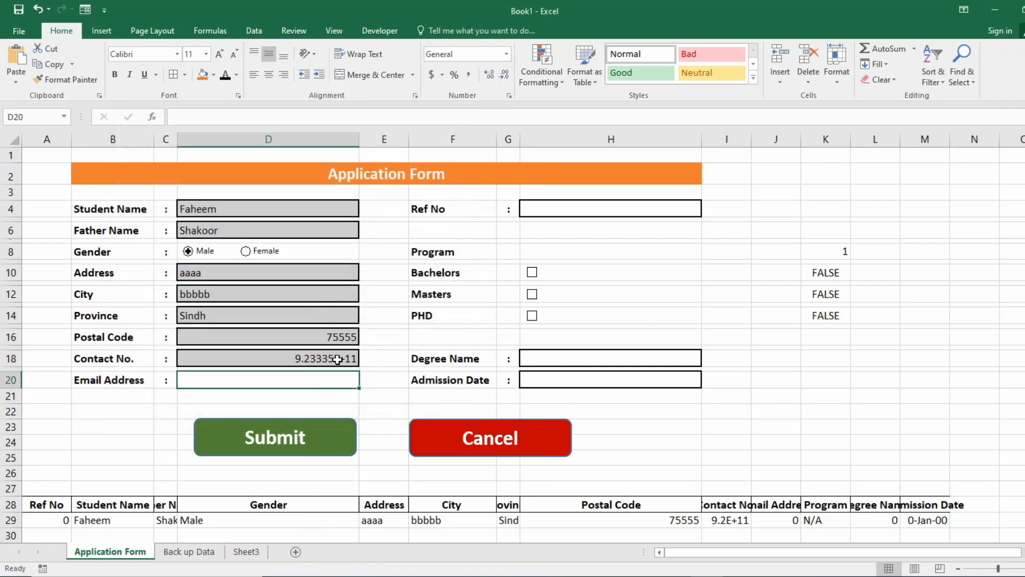
{"action": "left_click", "coordinate": [509, 96]}
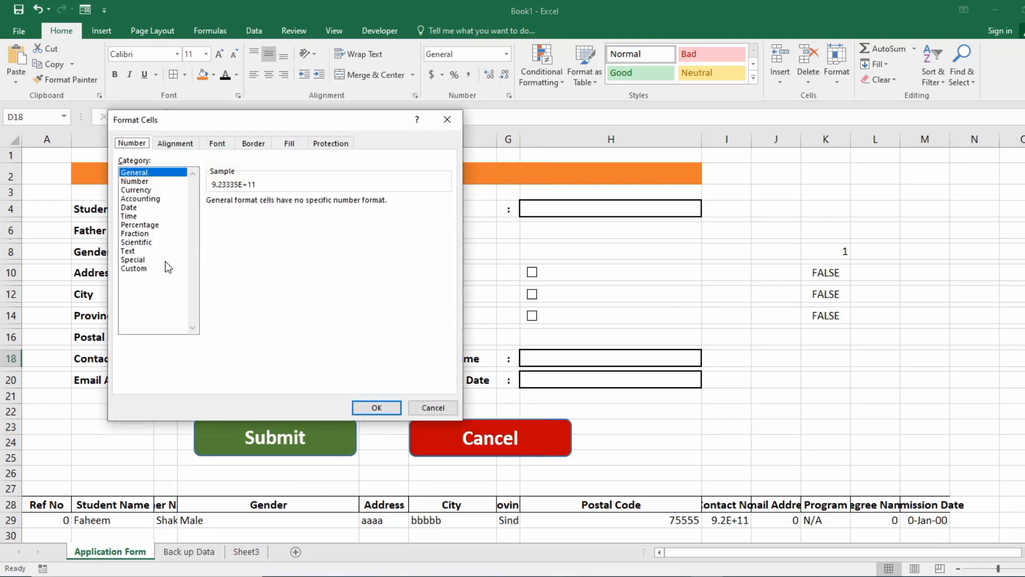
{"action": "left_click", "coordinate": [155, 268]}
{"action": "double_click", "coordinate": [261, 212]}
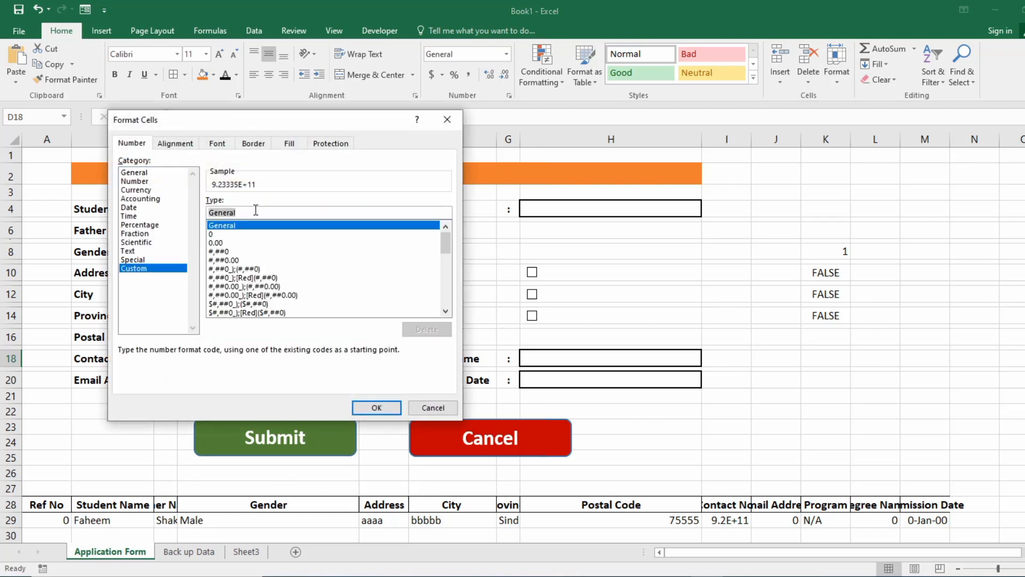
{"action": "type", "text": "9233333"}
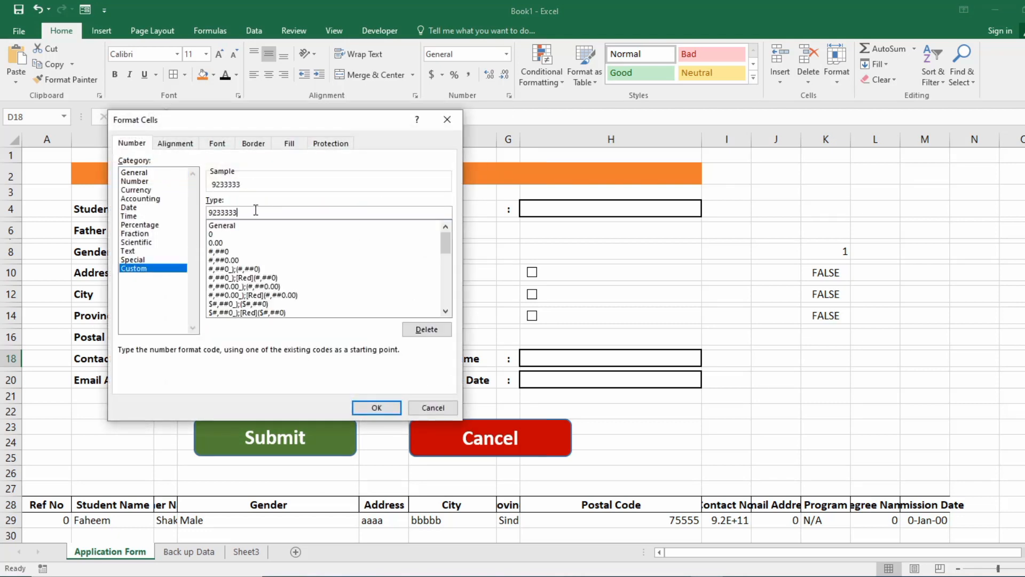
{"action": "type", "text": "333333"}
{"action": "key", "text": "Return"}
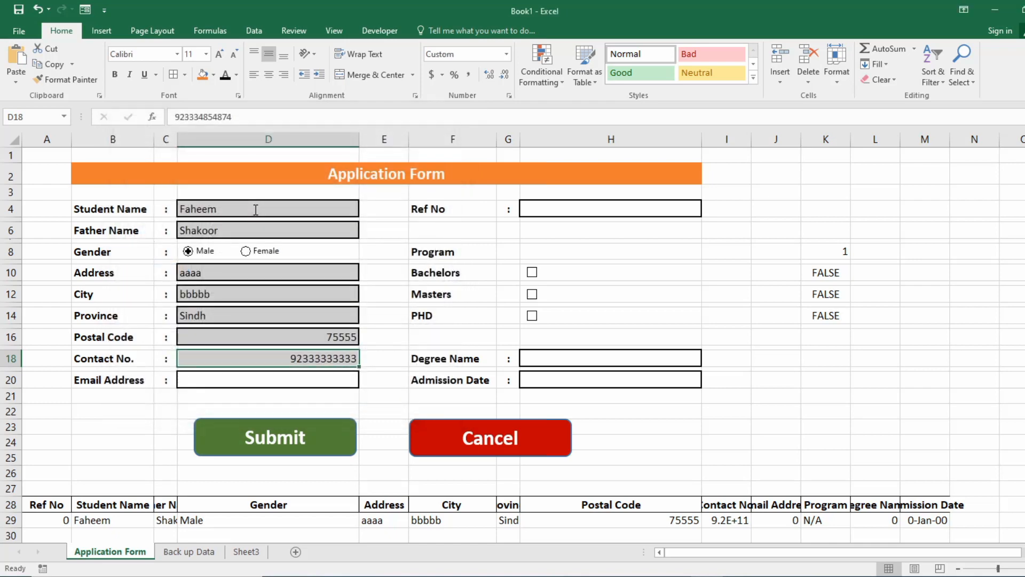
Enter the email address and reference number, and tick Bachelors as the program.
{"action": "left_click", "coordinate": [287, 380]}
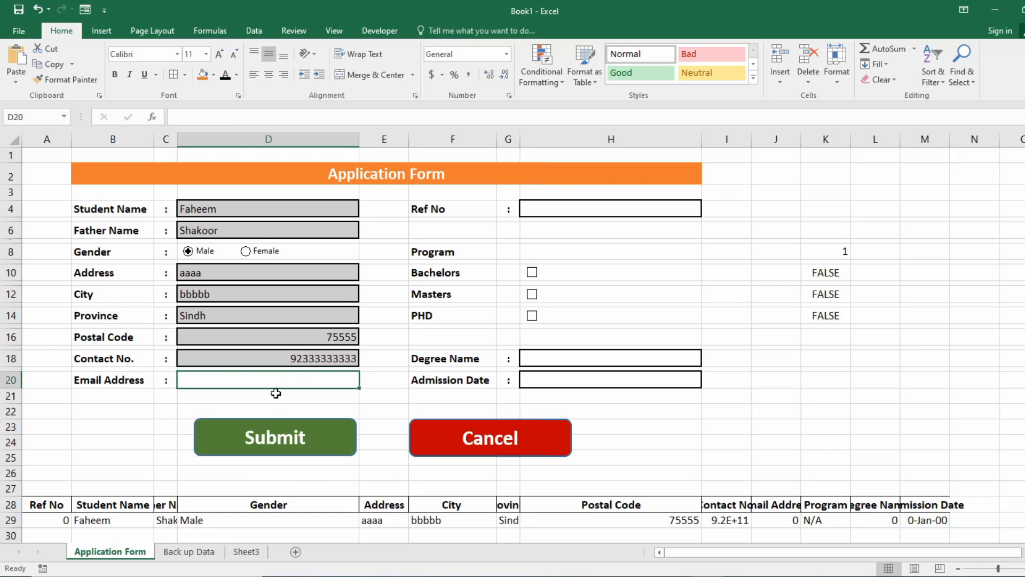
{"action": "type", "text": "aaaaa"}
{"action": "key", "text": "Return"}
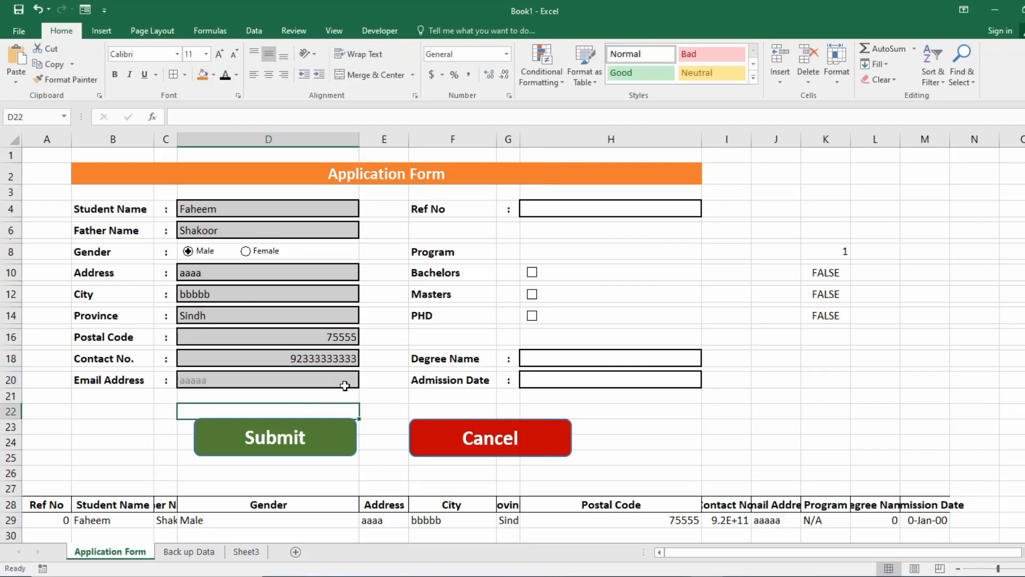
{"action": "left_click", "coordinate": [610, 205]}
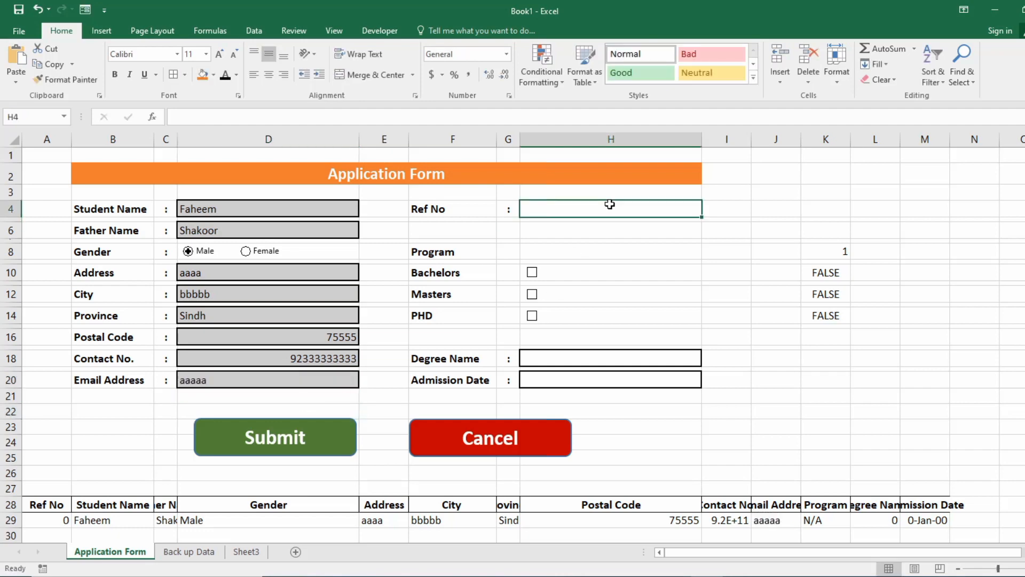
{"action": "type", "text": "R"}
{"action": "key", "text": "BackSpace"}
{"action": "key", "text": "BackSpace"}
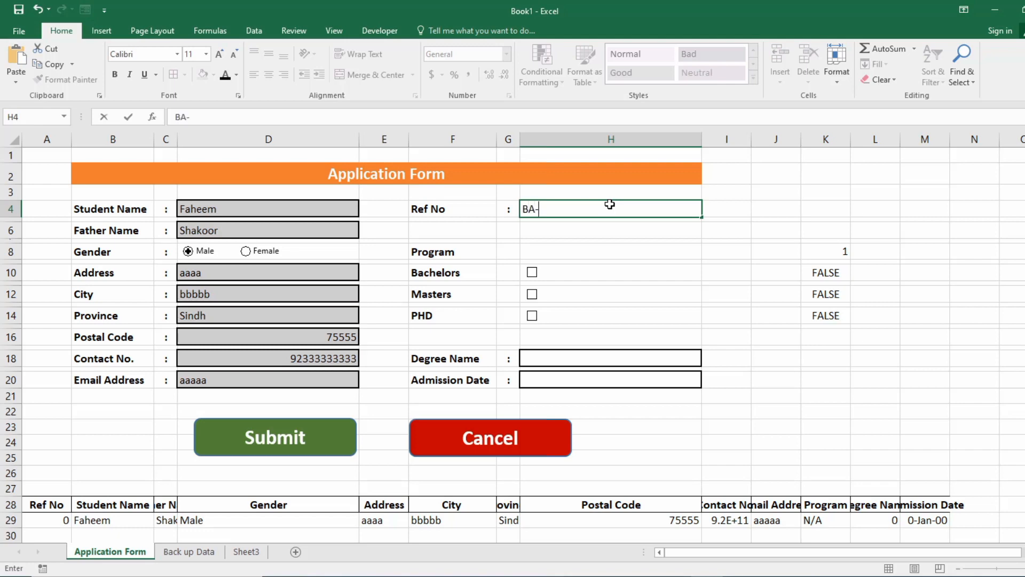
{"action": "key", "text": "Return"}
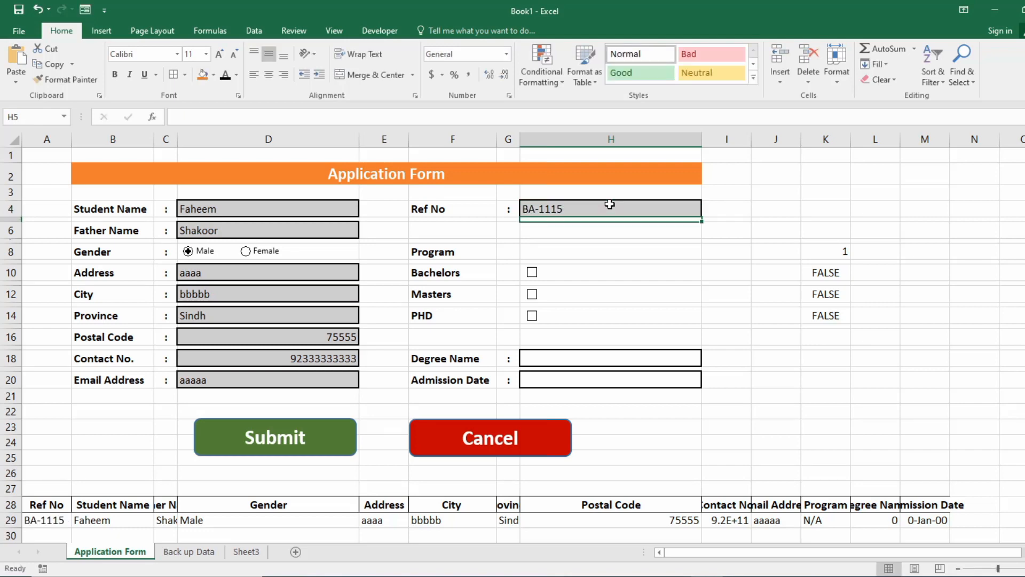
{"action": "left_click", "coordinate": [532, 278]}
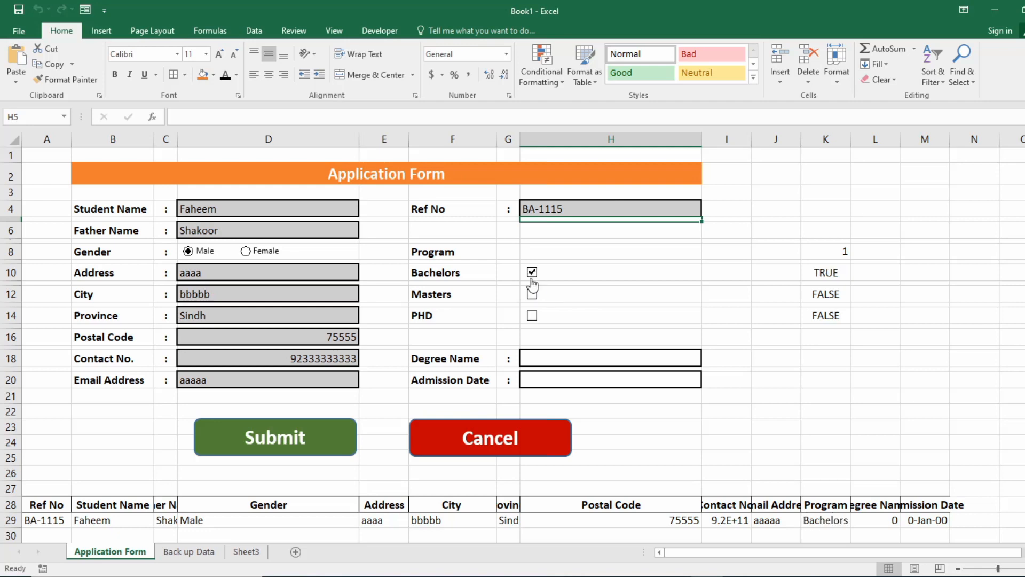
Choose degree BCS, enter admission date 11/2/2022, and autofit column M so the date displays.
{"action": "left_click", "coordinate": [537, 359]}
{"action": "left_click", "coordinate": [707, 360]}
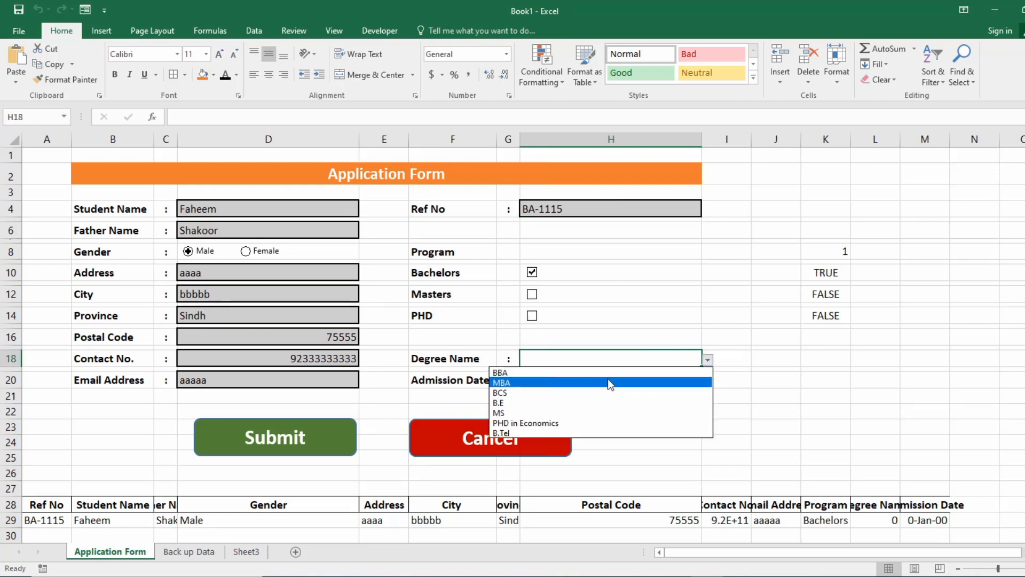
{"action": "left_click", "coordinate": [594, 392]}
{"action": "left_click", "coordinate": [625, 383]}
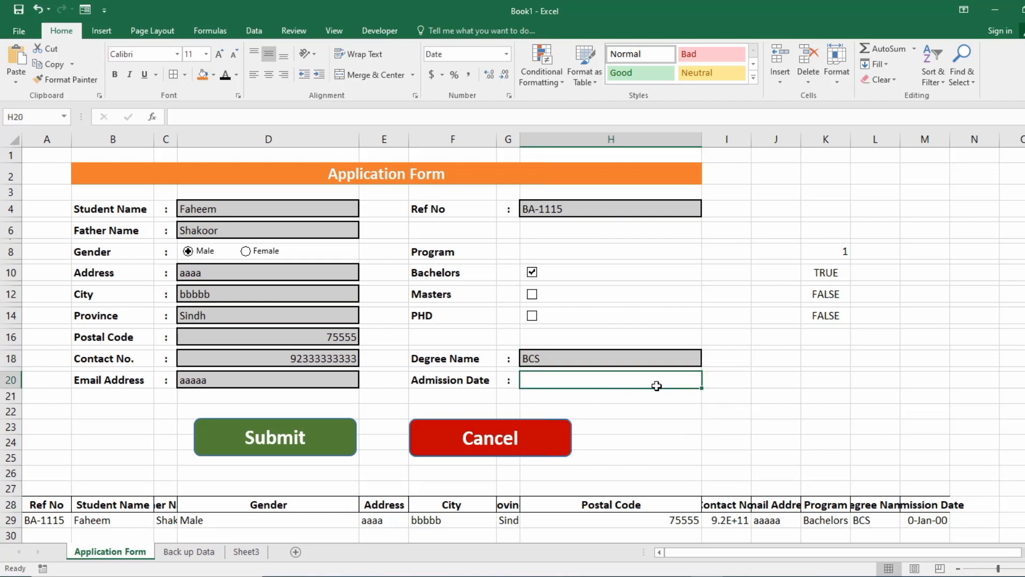
{"action": "type", "text": "11/2/20"}
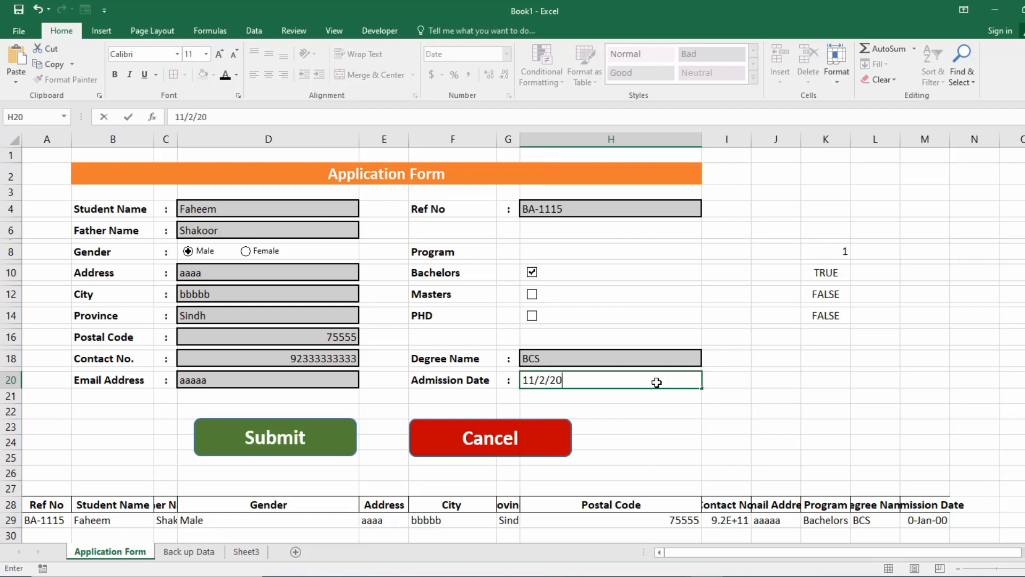
{"action": "type", "text": "22"}
{"action": "key", "text": "Return"}
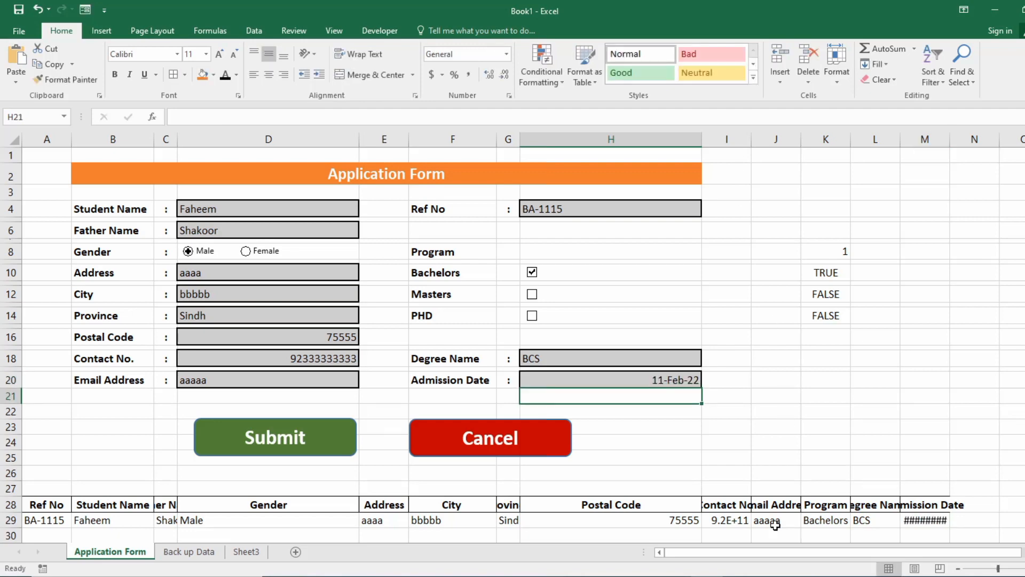
{"action": "double_click", "coordinate": [950, 139]}
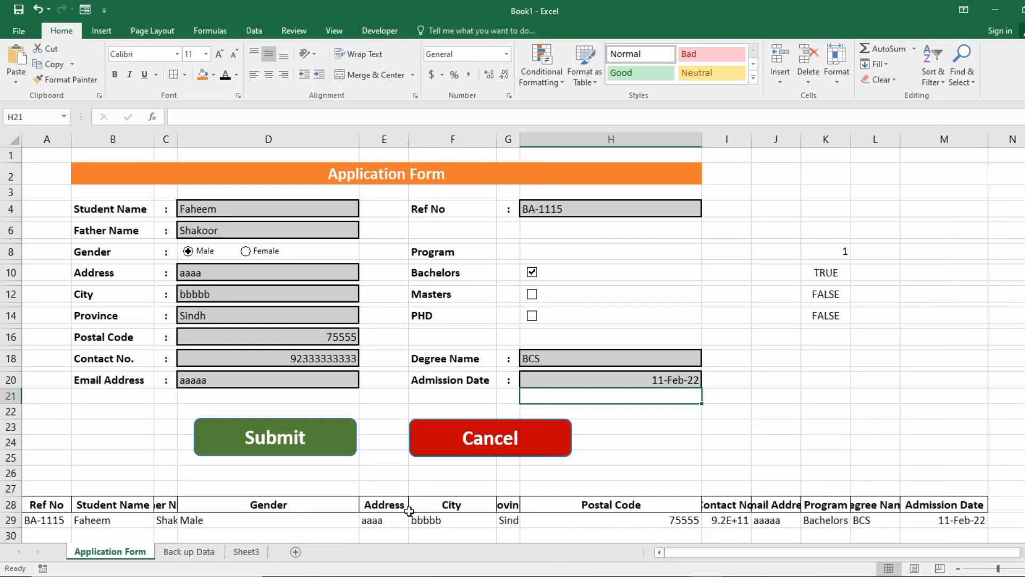
{"action": "left_click_drag", "start_coordinate": [33, 507], "coordinate": [946, 508]}
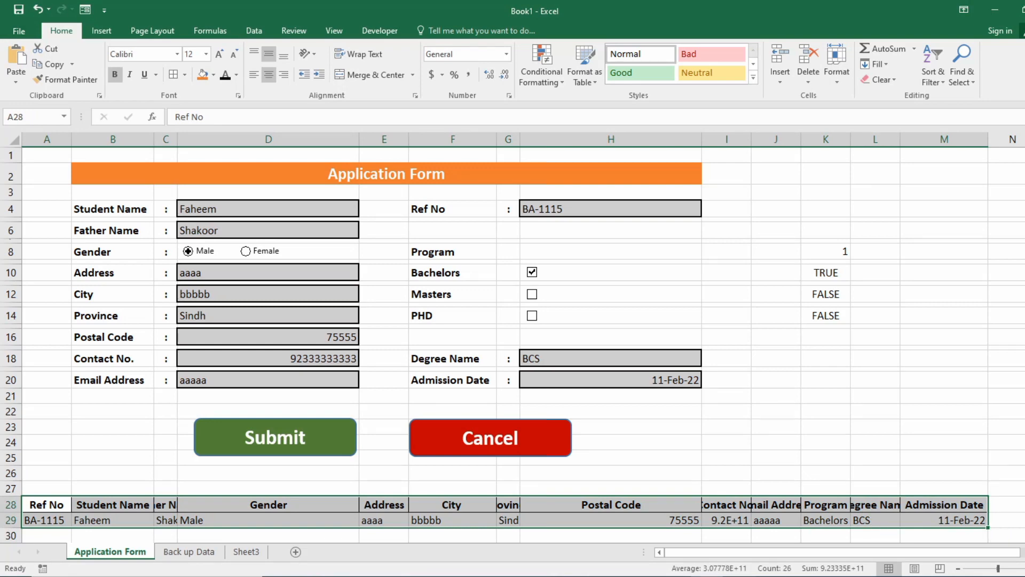
{"action": "left_click", "coordinate": [635, 393]}
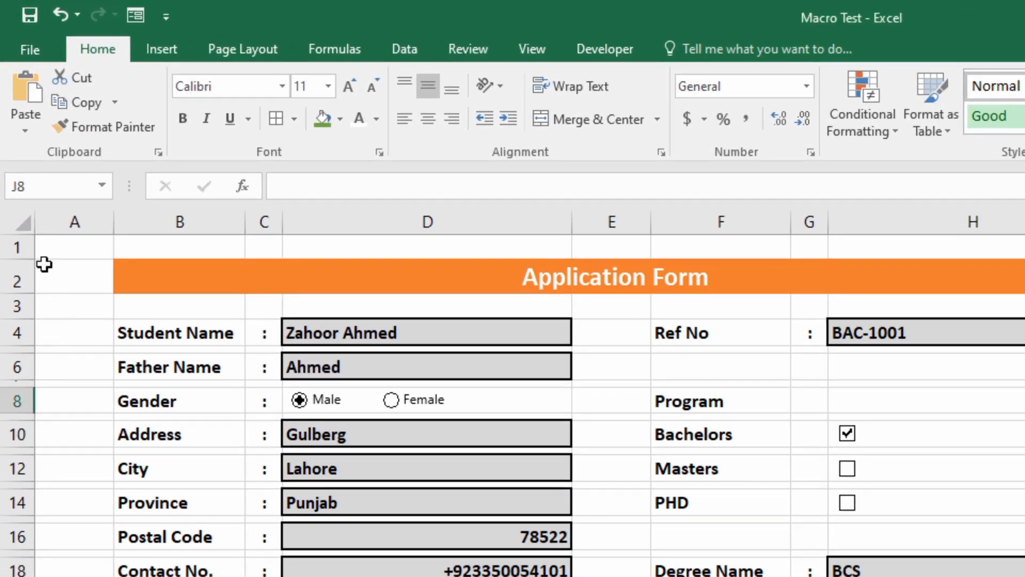
Select A1 and turn off worksheet gridlines in the View tab's Show group.
{"action": "left_click", "coordinate": [37, 244]}
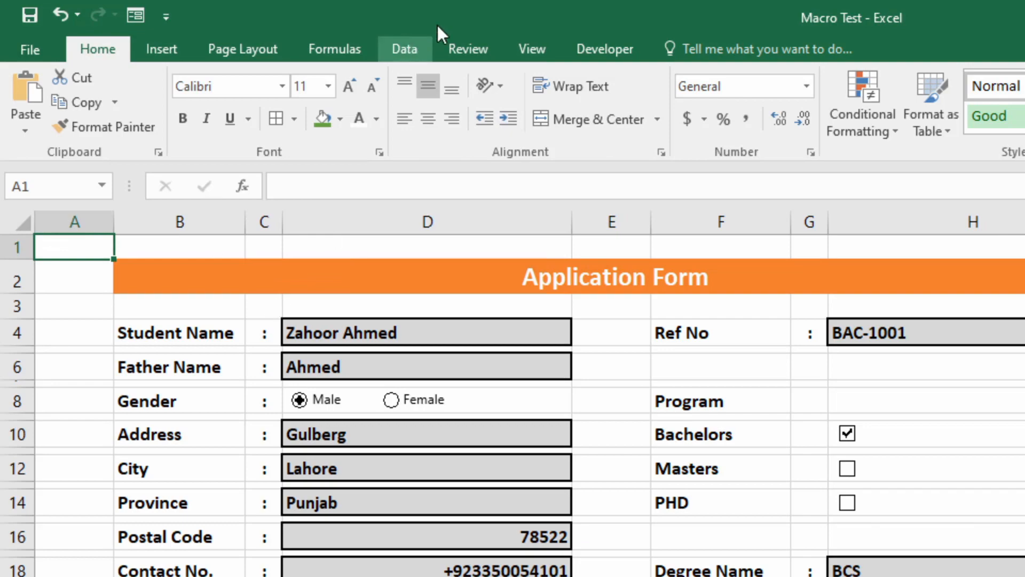
{"action": "left_click", "coordinate": [526, 45]}
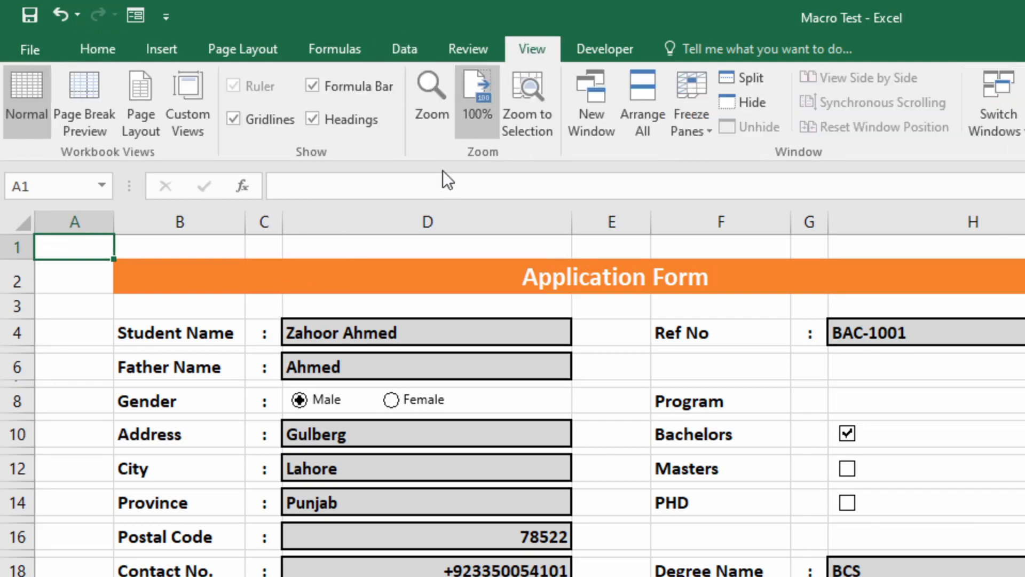
{"action": "left_click", "coordinate": [245, 121]}
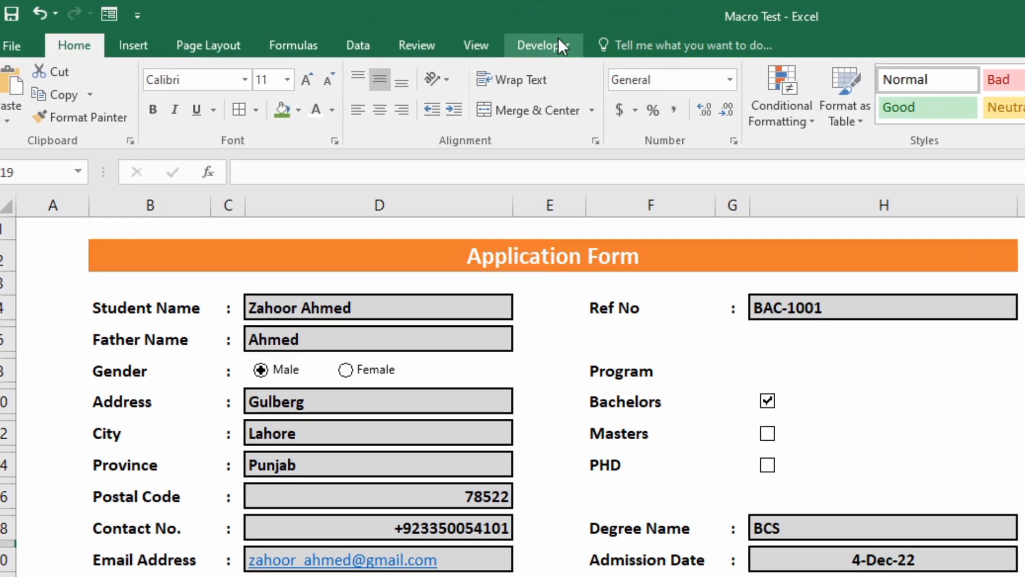
Start recording a macro named Submit in This Workbook, then select record row A29:M29.
{"action": "left_click", "coordinate": [558, 47]}
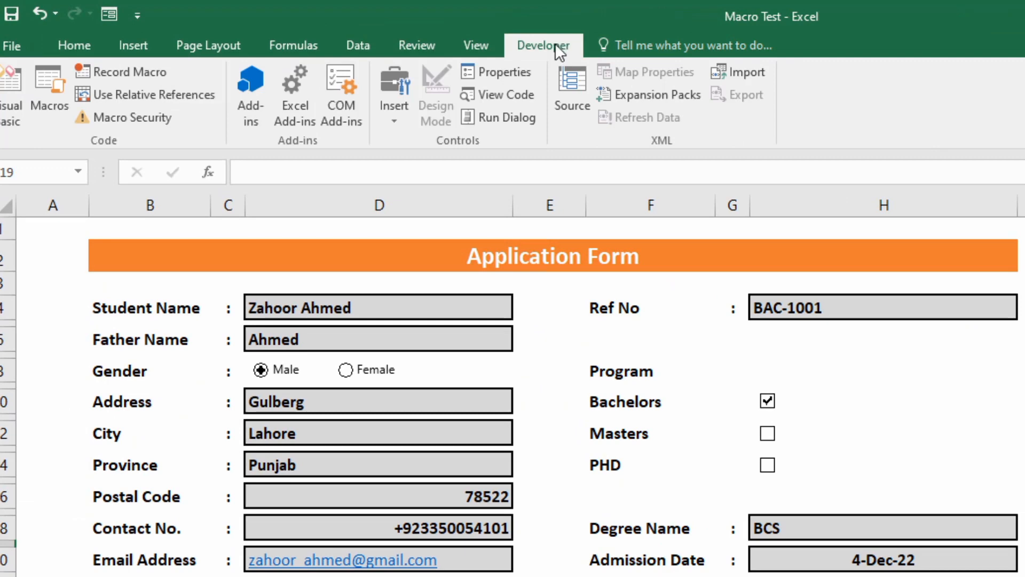
{"action": "left_click", "coordinate": [114, 75]}
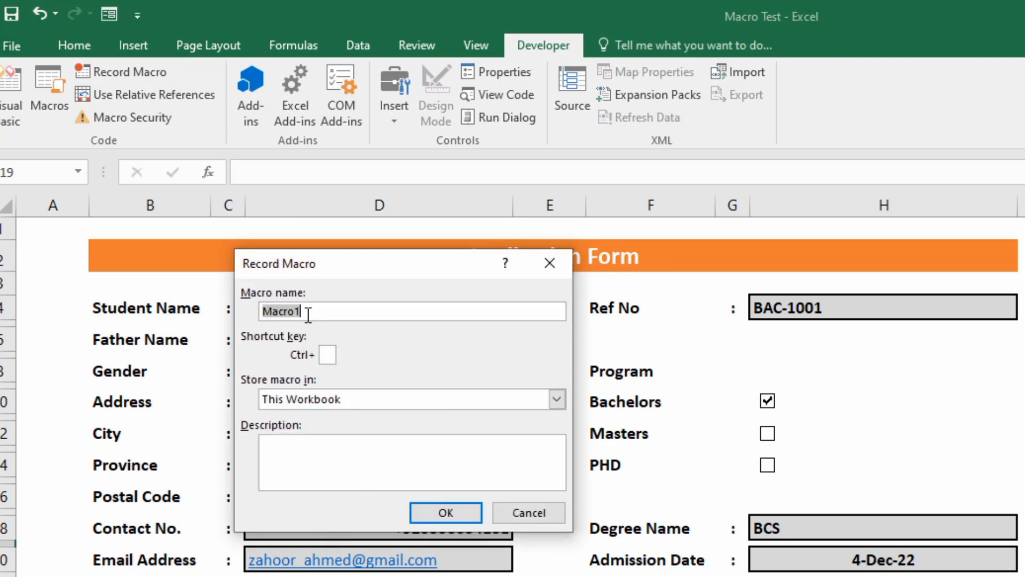
{"action": "type", "text": "Submit"}
{"action": "left_click", "coordinate": [454, 515]}
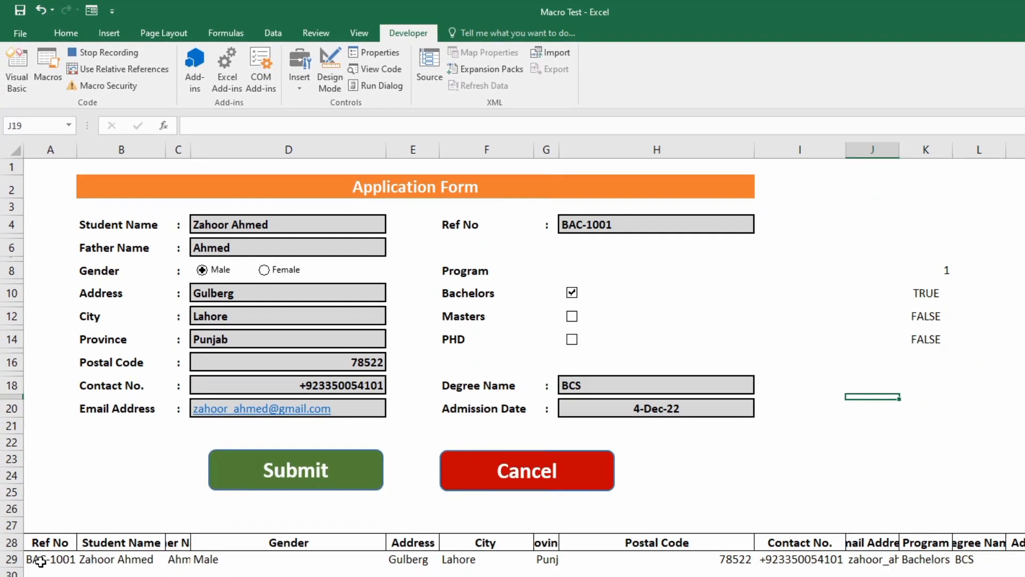
{"action": "left_click_drag", "start_coordinate": [40, 561], "coordinate": [1020, 559]}
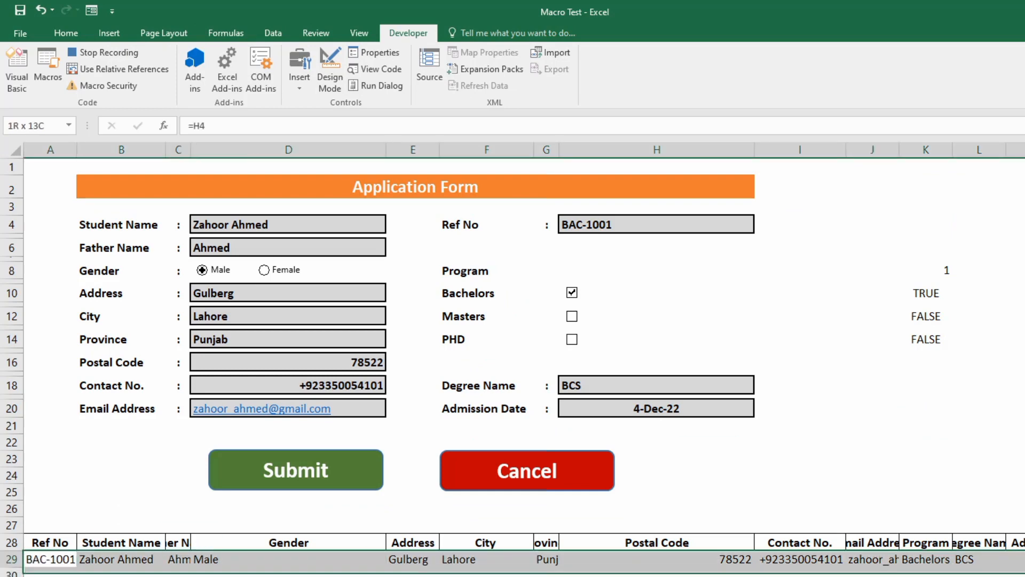
Copy record row A29:M29 and paste it as values only into Sheet3 cell A1.
{"action": "key", "text": "ctrl+c"}
{"action": "right_click", "coordinate": [934, 559]}
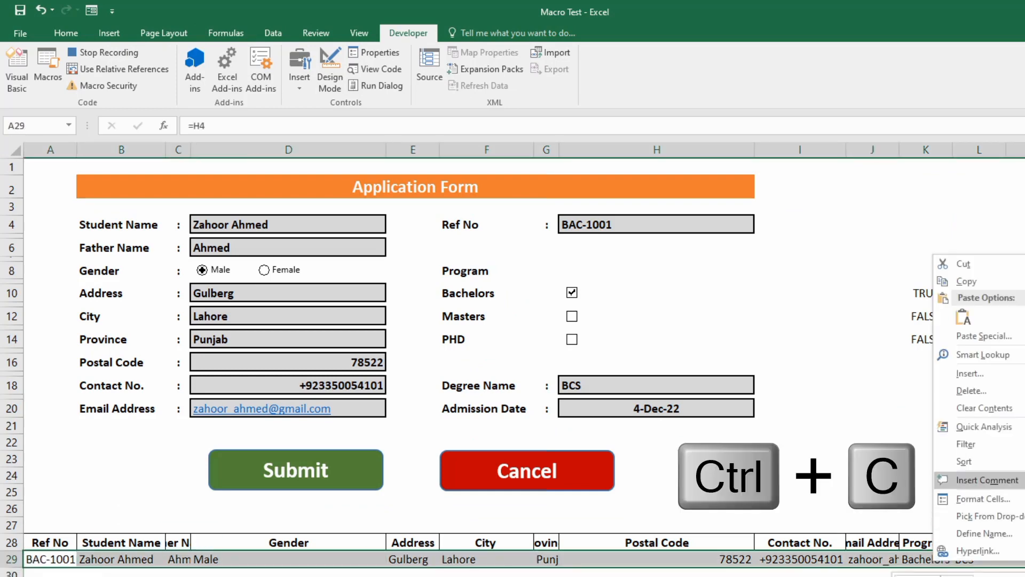
{"action": "left_click", "coordinate": [993, 282]}
{"action": "left_click", "coordinate": [194, 575]}
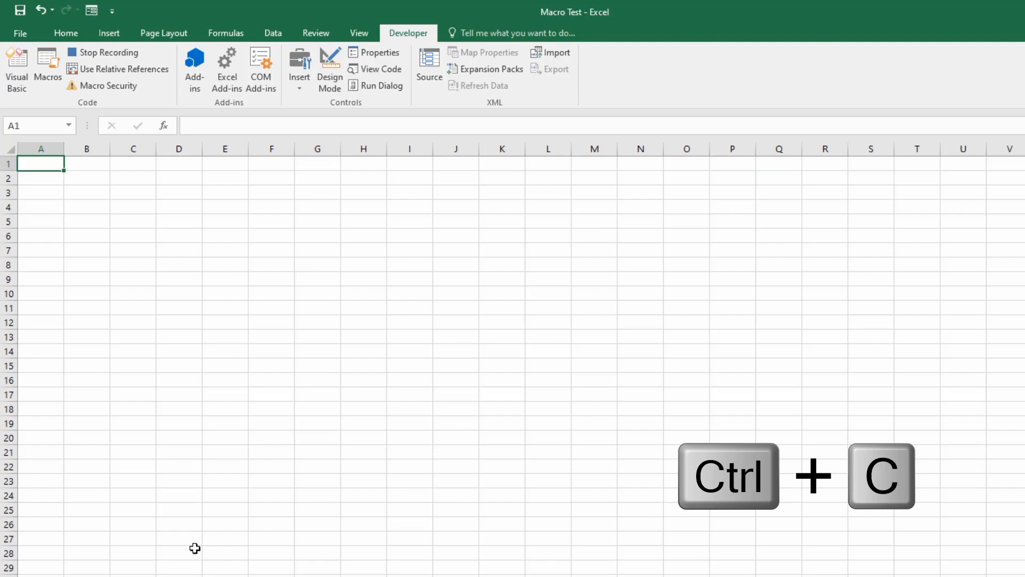
{"action": "right_click", "coordinate": [39, 164]}
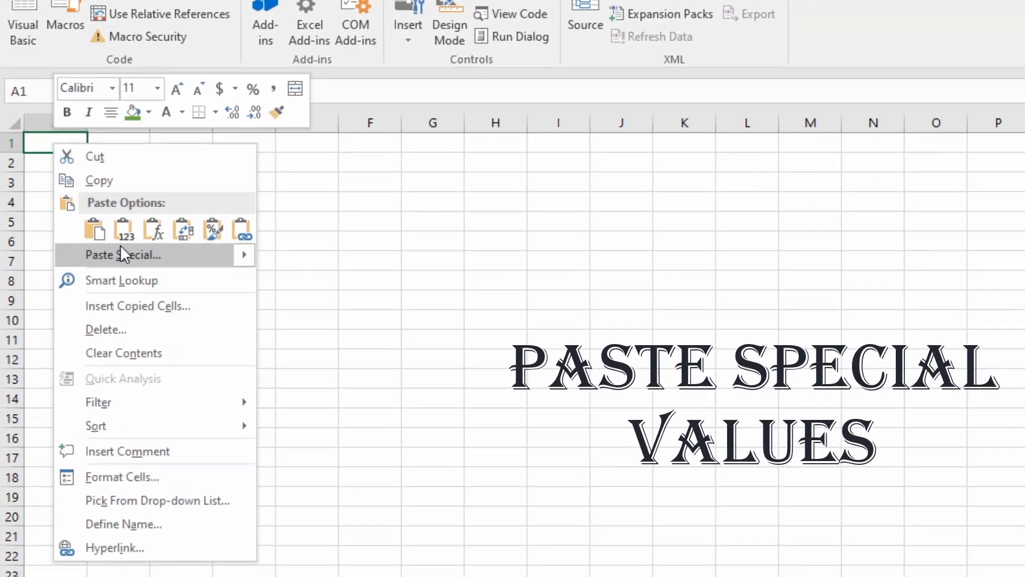
{"action": "left_click", "coordinate": [77, 245]}
{"action": "left_click", "coordinate": [56, 169]}
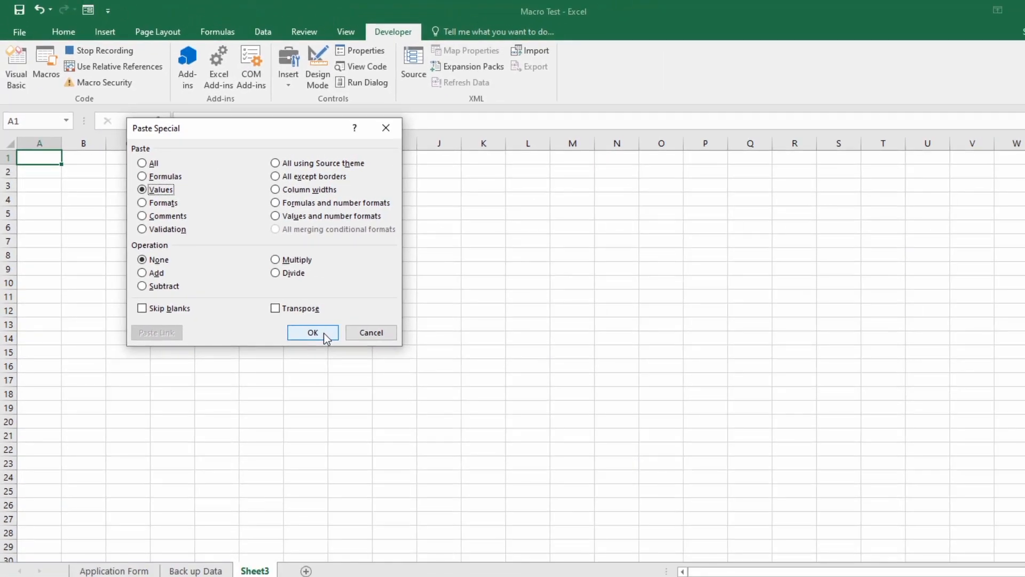
{"action": "left_click", "coordinate": [279, 377]}
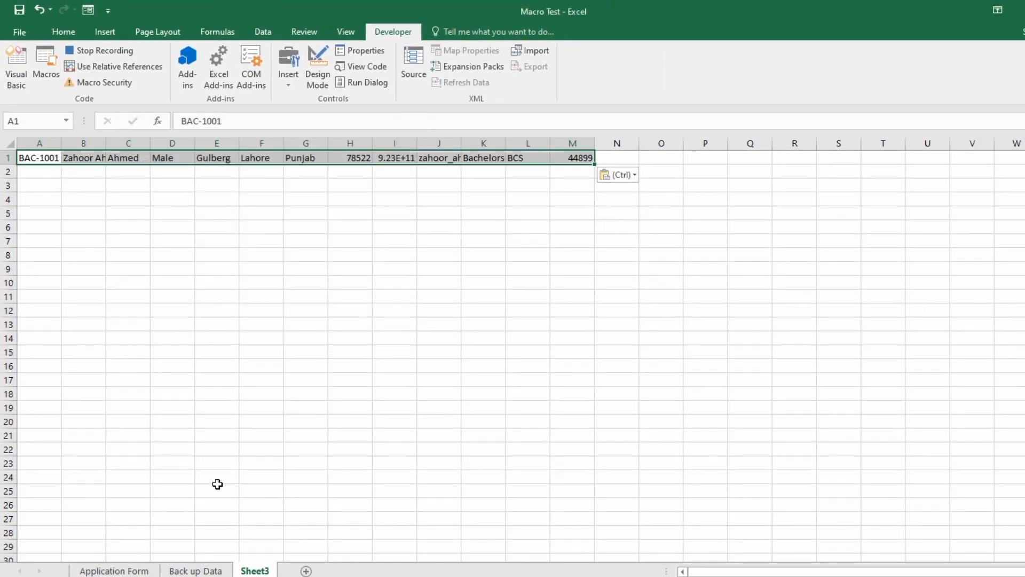
Copy the pasted values, insert them as copied cells at Back up Data row 3, and return to the form.
{"action": "right_click", "coordinate": [42, 160]}
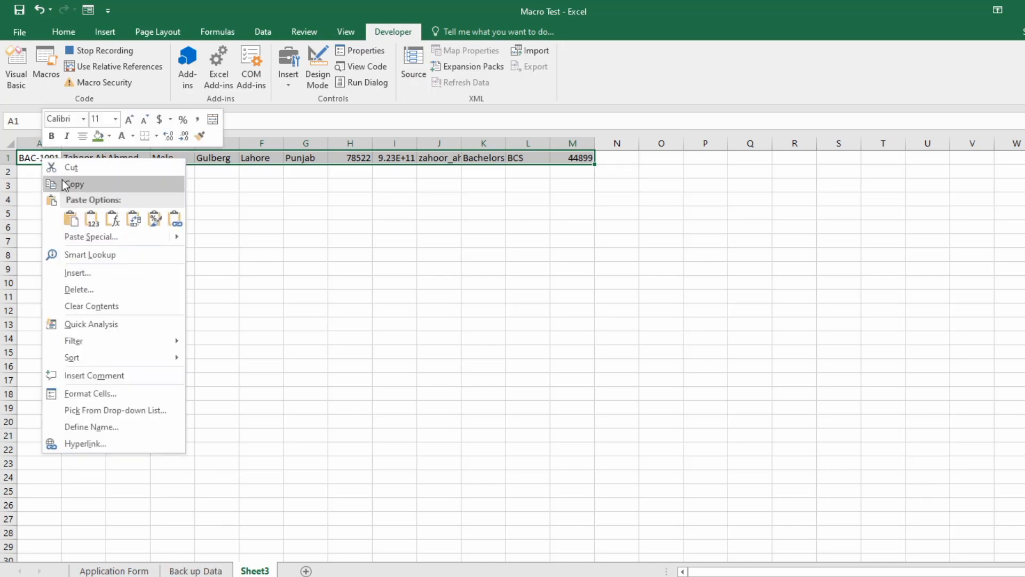
{"action": "left_click", "coordinate": [65, 185]}
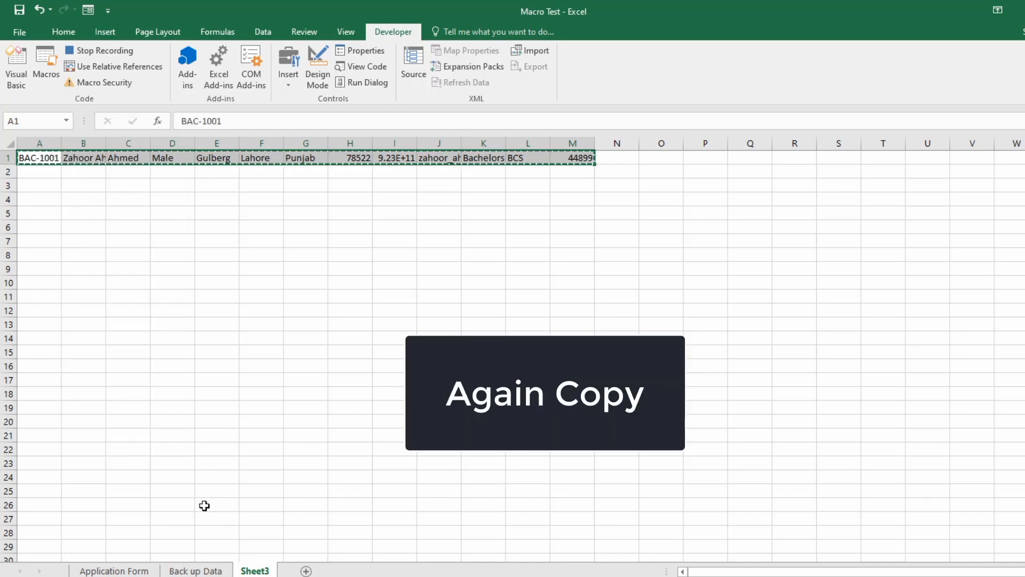
{"action": "left_click", "coordinate": [197, 571]}
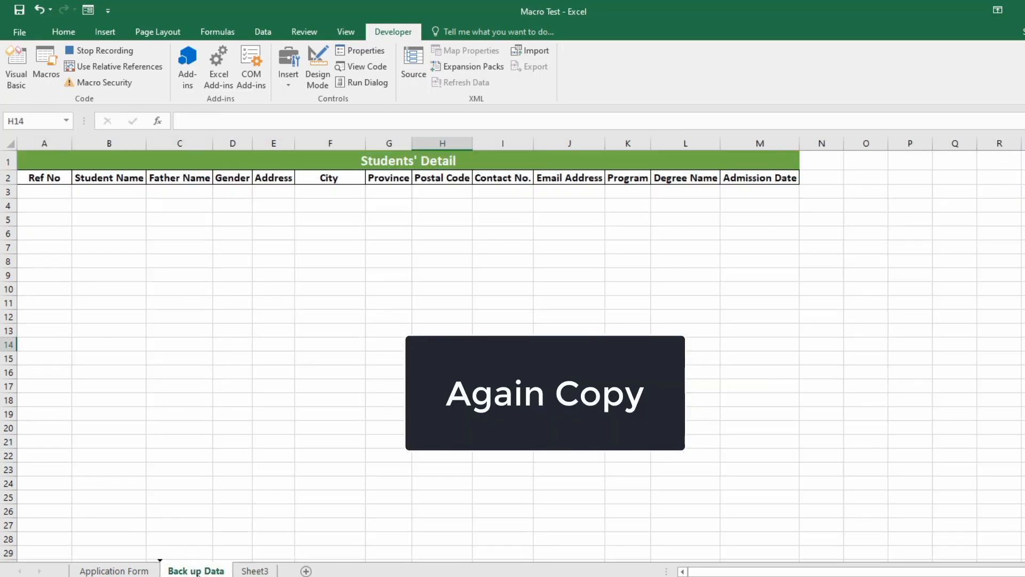
{"action": "right_click", "coordinate": [47, 196]}
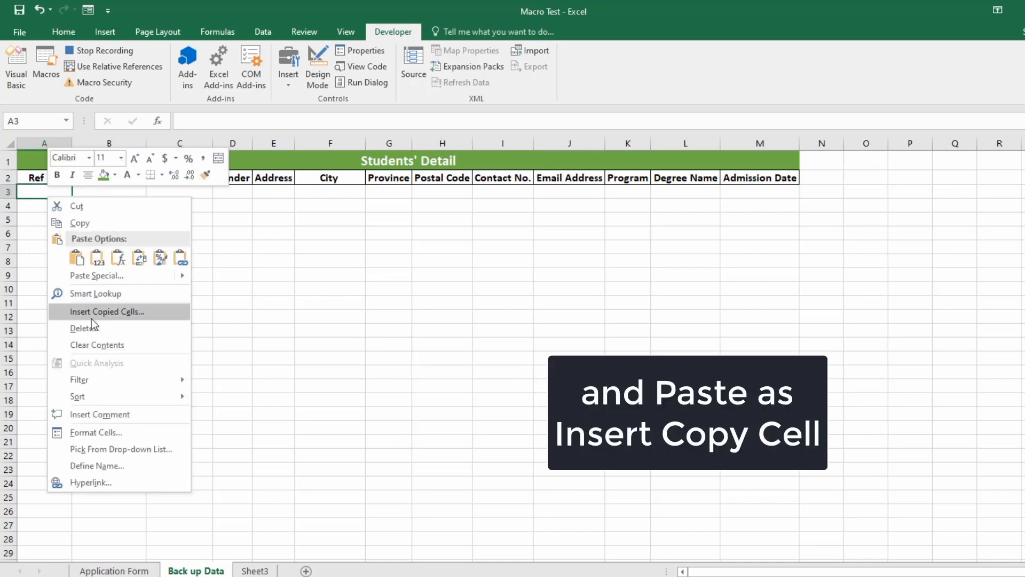
{"action": "left_click", "coordinate": [91, 314]}
{"action": "left_click", "coordinate": [71, 347]}
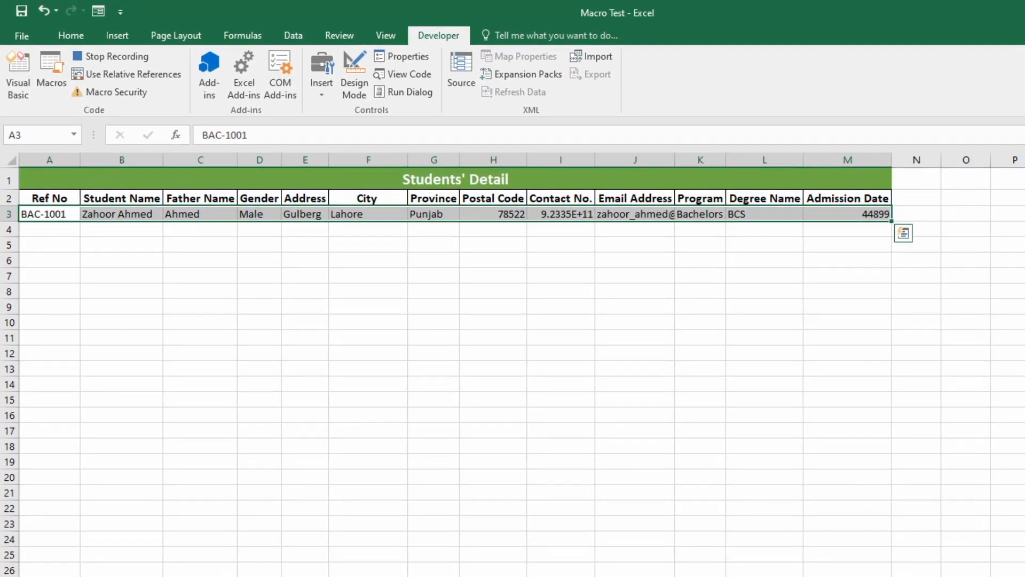
{"action": "key", "text": "ctrl+Page_Up"}
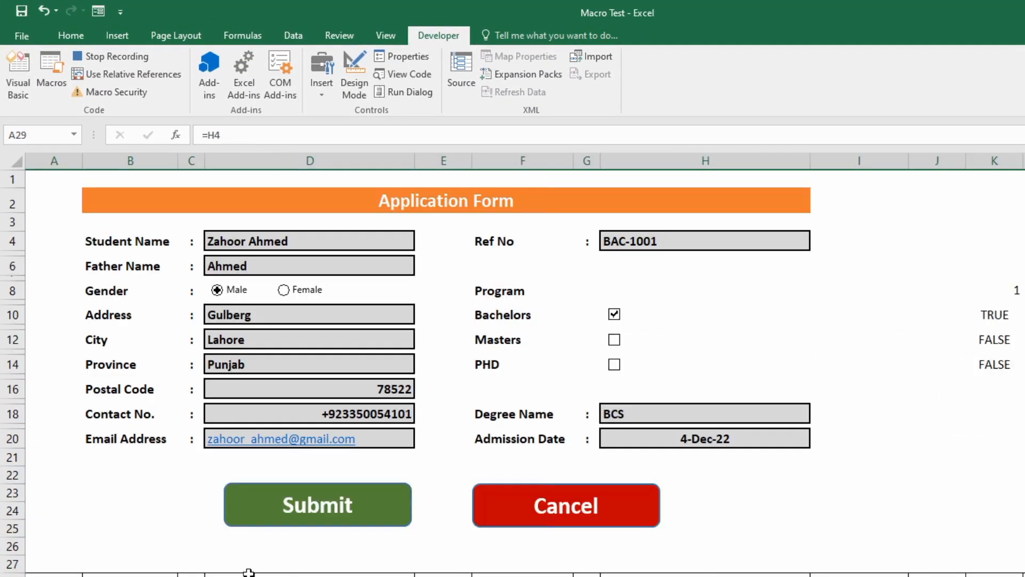
Delete the values in all form entry cells, from Student Name to Ref No, then stop recording.
{"action": "left_click", "coordinate": [305, 239]}
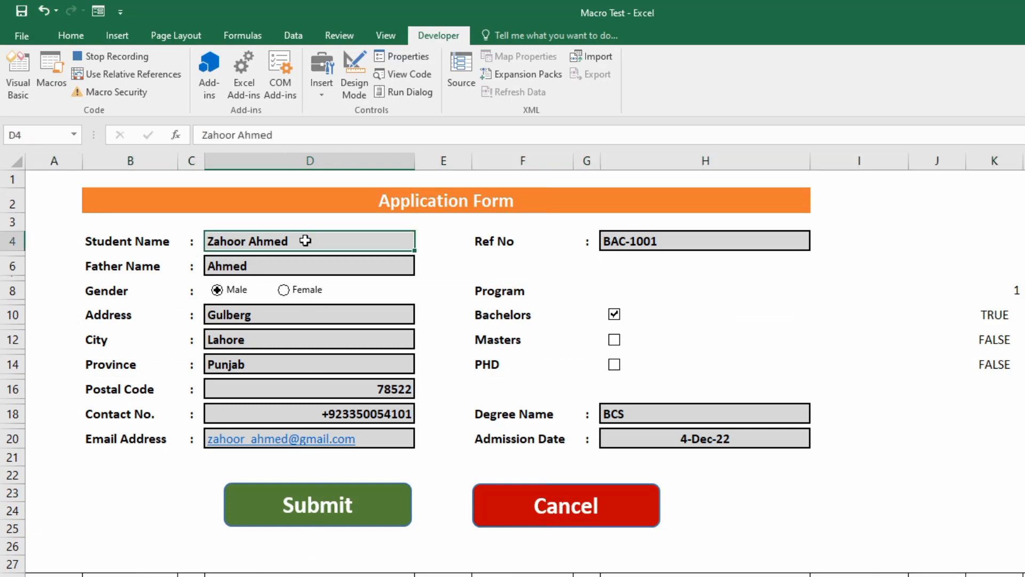
{"action": "left_click", "coordinate": [307, 266], "text": "ctrl"}
{"action": "left_click", "coordinate": [288, 325], "text": "ctrl"}
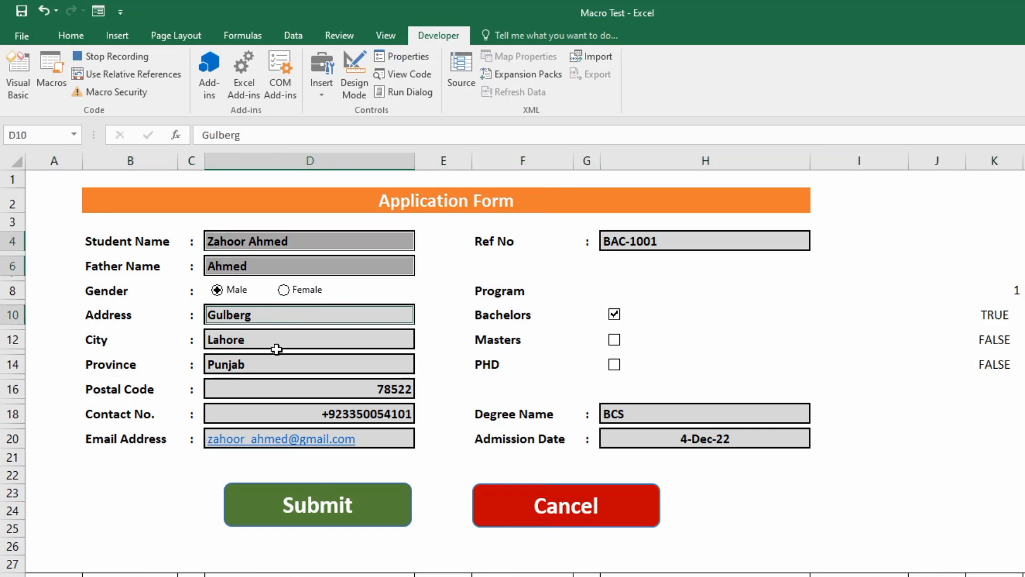
{"action": "left_click", "coordinate": [275, 347], "text": "ctrl"}
{"action": "left_click", "coordinate": [265, 367], "text": "ctrl"}
{"action": "left_click", "coordinate": [266, 338], "text": "ctrl"}
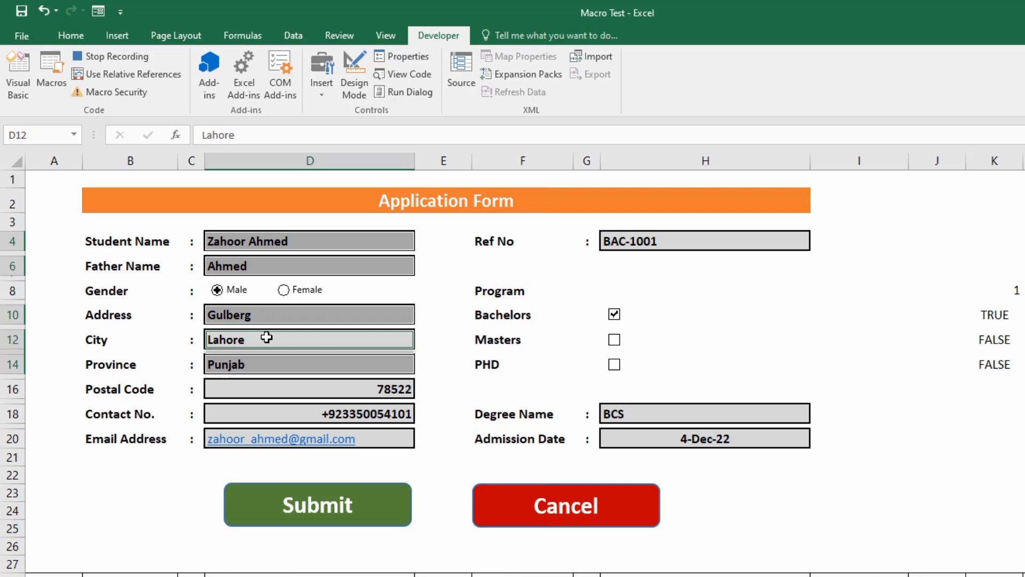
{"action": "left_click", "coordinate": [298, 394], "text": "ctrl"}
{"action": "left_click", "coordinate": [314, 415], "text": "ctrl"}
{"action": "left_click", "coordinate": [322, 439], "text": "ctrl"}
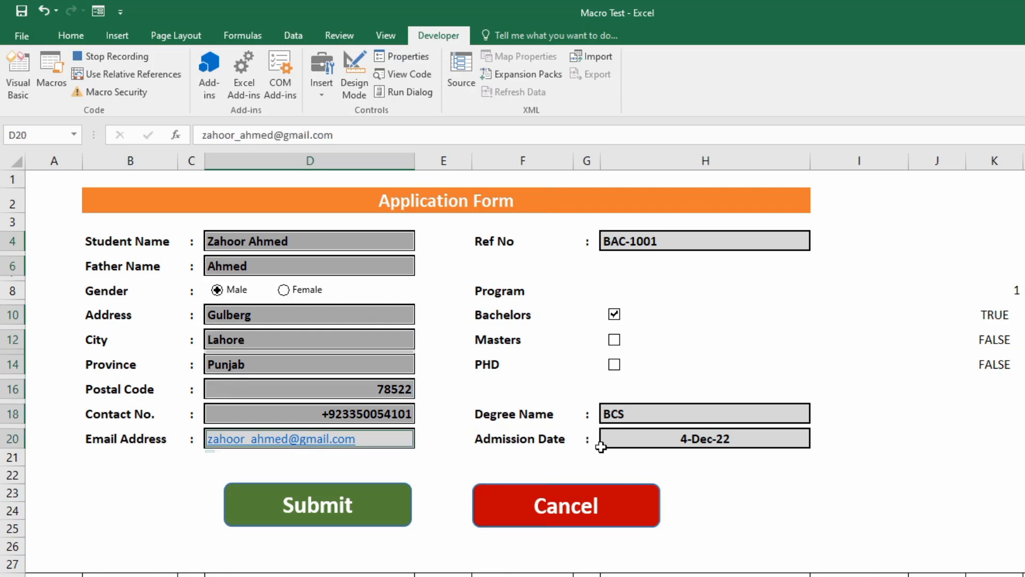
{"action": "left_click", "coordinate": [617, 441]}
{"action": "left_click", "coordinate": [633, 415]}
{"action": "left_click", "coordinate": [644, 245], "text": "ctrl"}
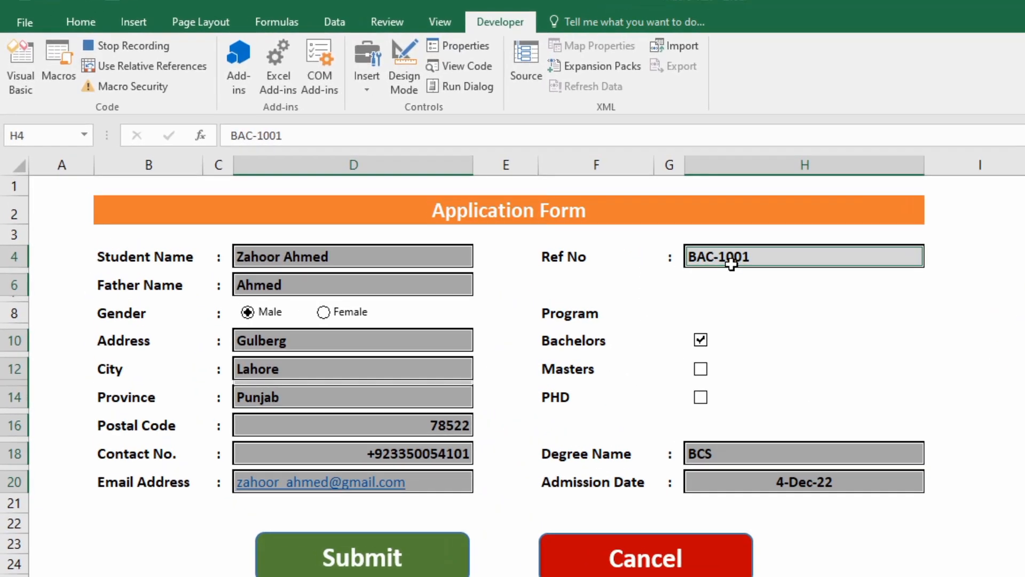
{"action": "key", "text": "Delete"}
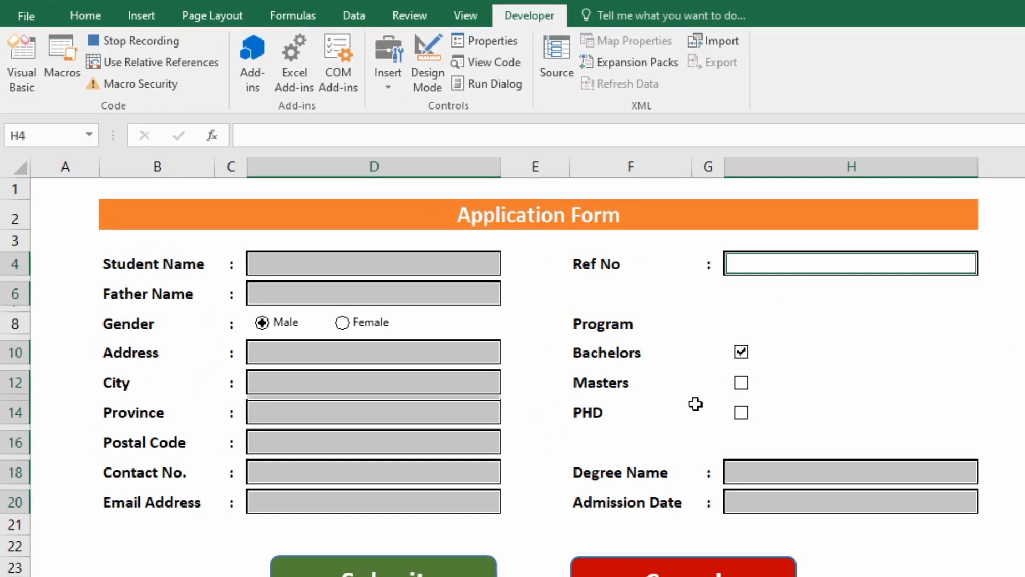
{"action": "left_click", "coordinate": [132, 39]}
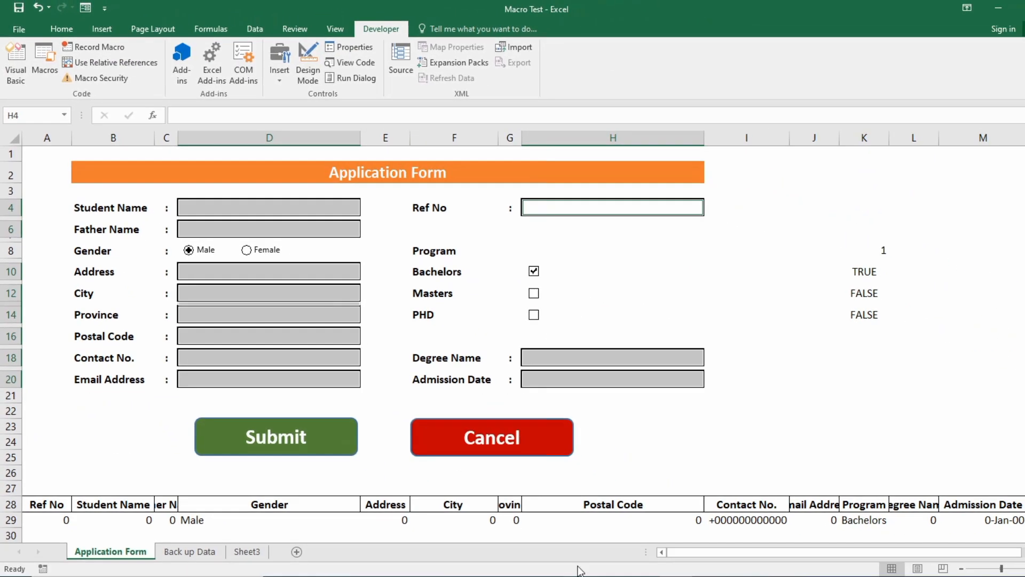
Start recording a new macro named Cancel.
{"action": "left_click", "coordinate": [613, 473]}
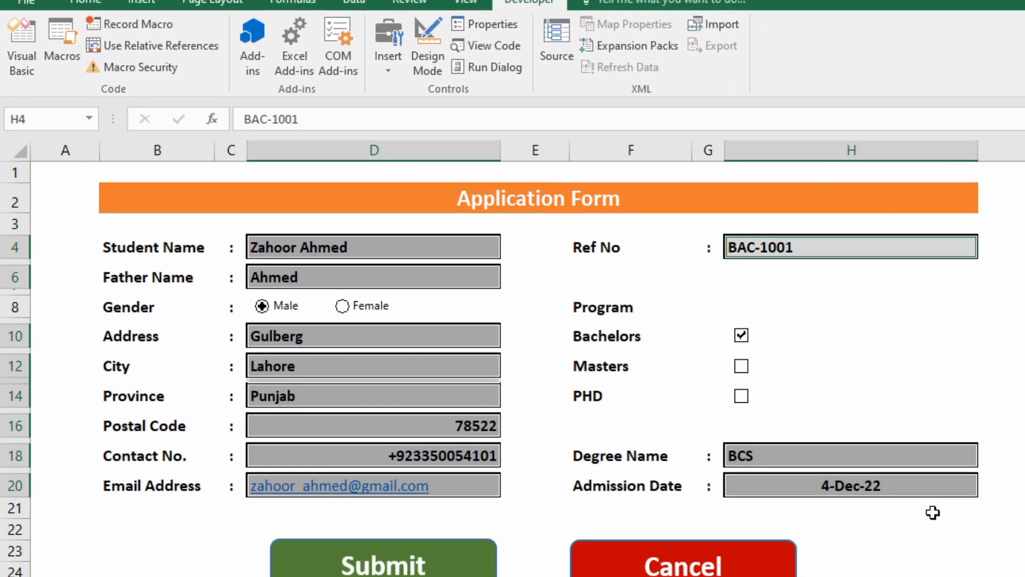
{"action": "left_click", "coordinate": [947, 530]}
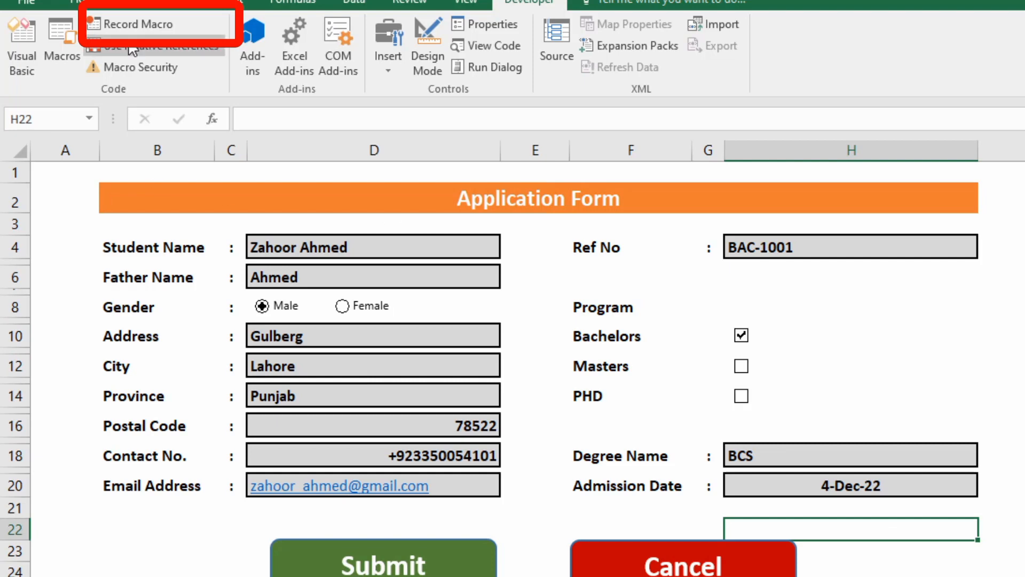
{"action": "left_click", "coordinate": [139, 28]}
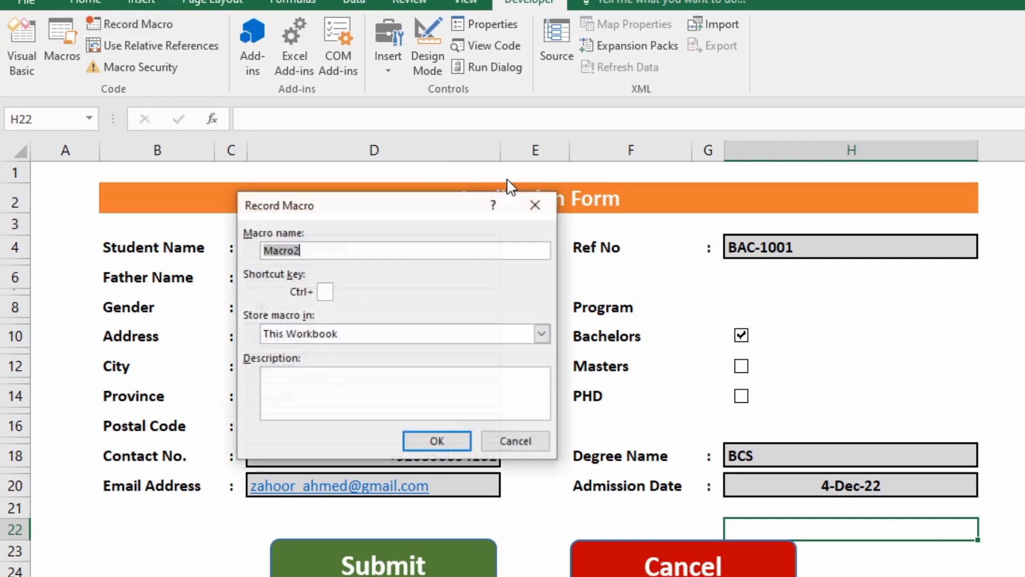
{"action": "type", "text": "Cancel"}
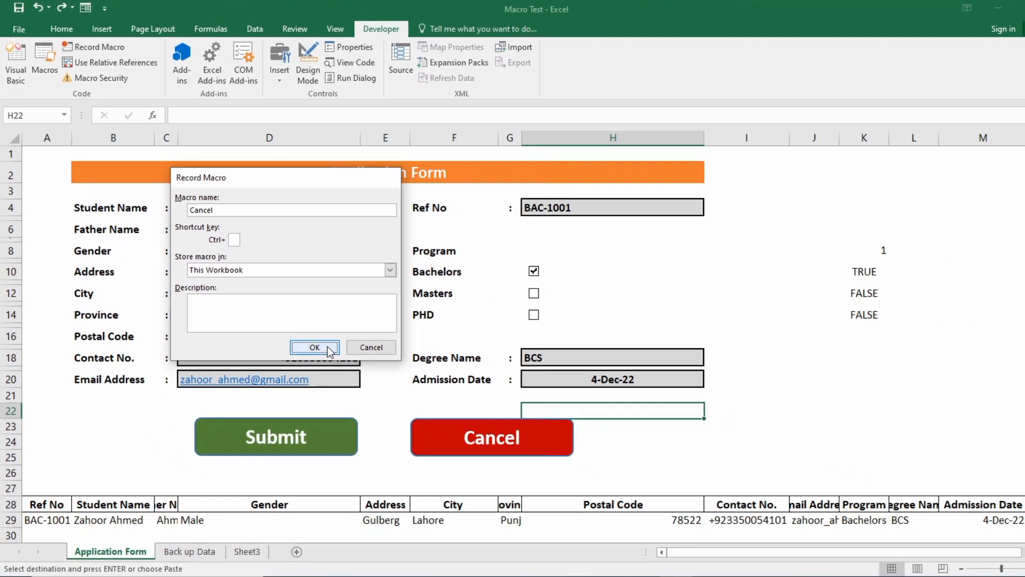
{"action": "left_click", "coordinate": [350, 364]}
Clear every form field, including name, address, contact, degree, admission date and Ref No.
{"action": "left_click", "coordinate": [262, 219]}
{"action": "key", "text": "Delete"}
{"action": "left_click", "coordinate": [251, 230]}
{"action": "key", "text": "Delete"}
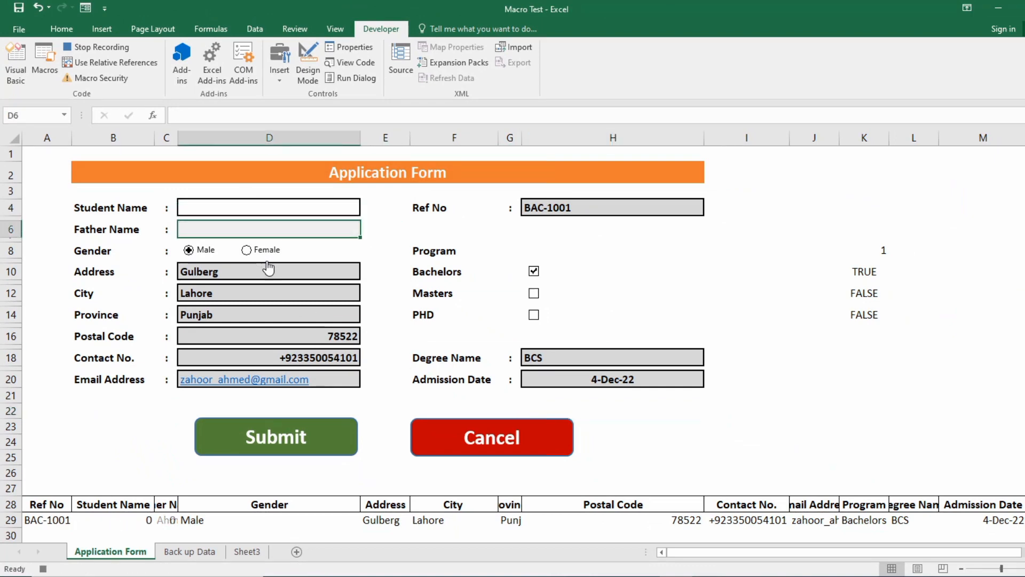
{"action": "left_click", "coordinate": [267, 270]}
{"action": "key", "text": "Delete"}
{"action": "left_click", "coordinate": [281, 294], "text": "ctrl"}
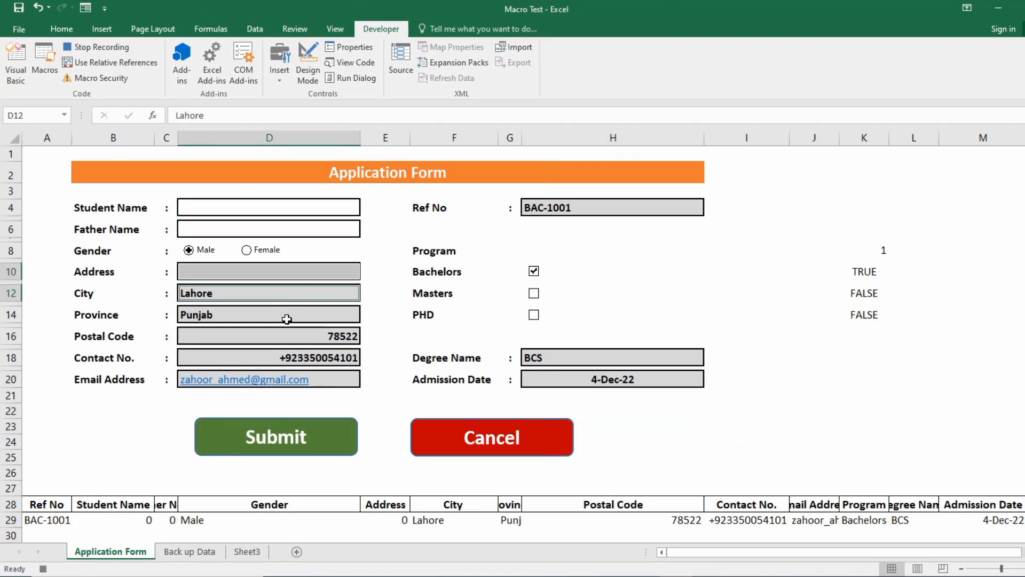
{"action": "left_click", "coordinate": [286, 316], "text": "ctrl"}
{"action": "left_click", "coordinate": [298, 335], "text": "ctrl"}
{"action": "left_click", "coordinate": [305, 358], "text": "ctrl"}
{"action": "left_click", "coordinate": [314, 377], "text": "ctrl"}
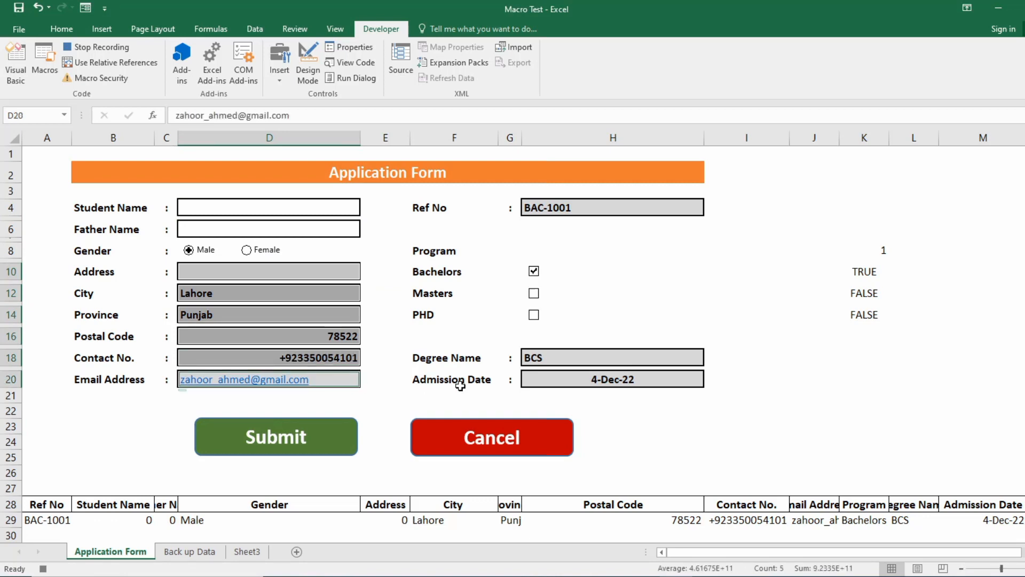
{"action": "left_click", "coordinate": [551, 380], "text": "ctrl"}
{"action": "left_click", "coordinate": [559, 358], "text": "ctrl"}
{"action": "left_click", "coordinate": [565, 208], "text": "ctrl"}
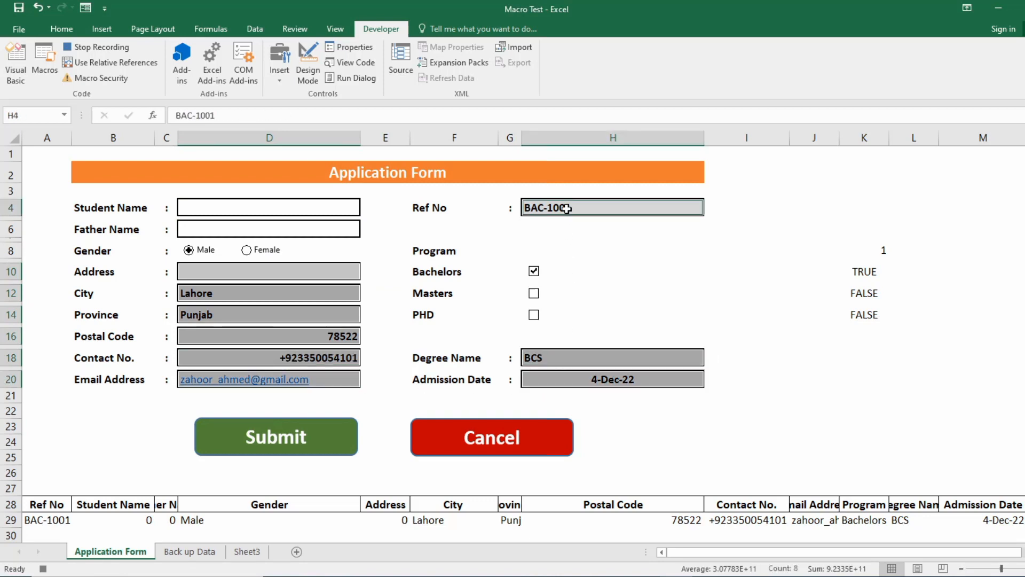
{"action": "key", "text": "Delete"}
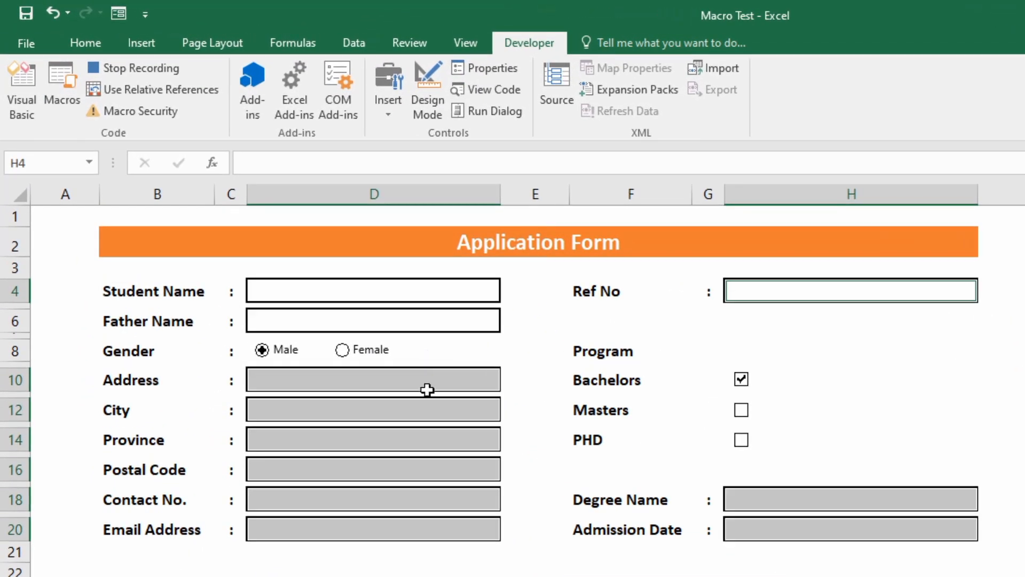
{"action": "left_click", "coordinate": [427, 391]}
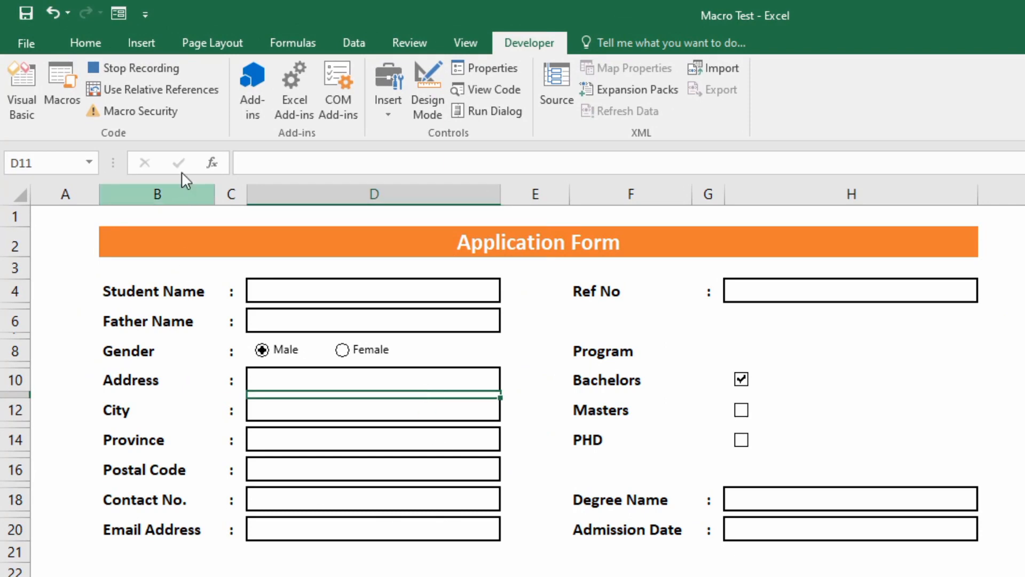
Stop recording the Cancel macro and hide columns J through the sheet's last column.
{"action": "left_click", "coordinate": [134, 68]}
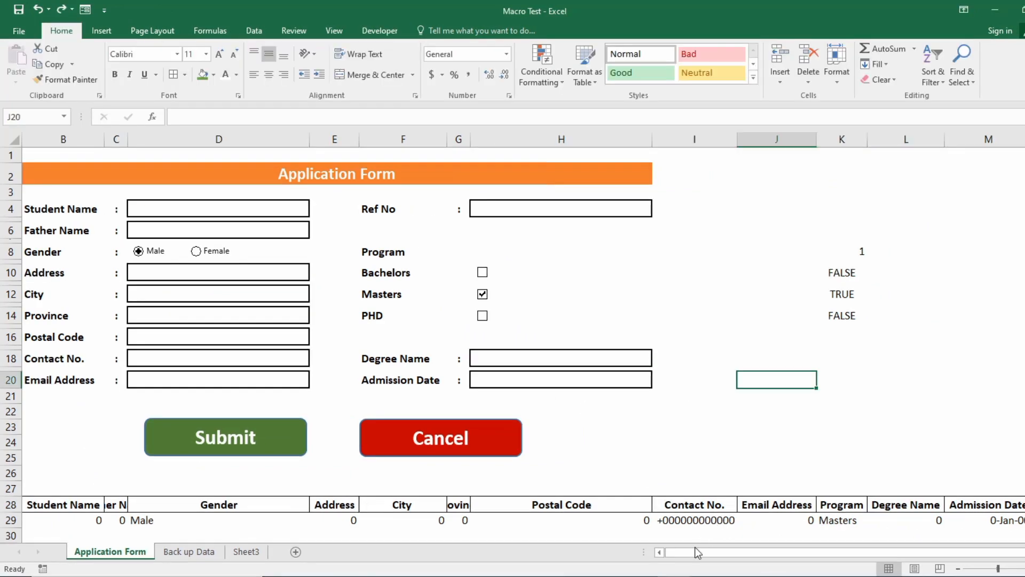
{"action": "left_click_drag", "start_coordinate": [697, 553], "coordinate": [656, 556]}
{"action": "left_click", "coordinate": [830, 143]}
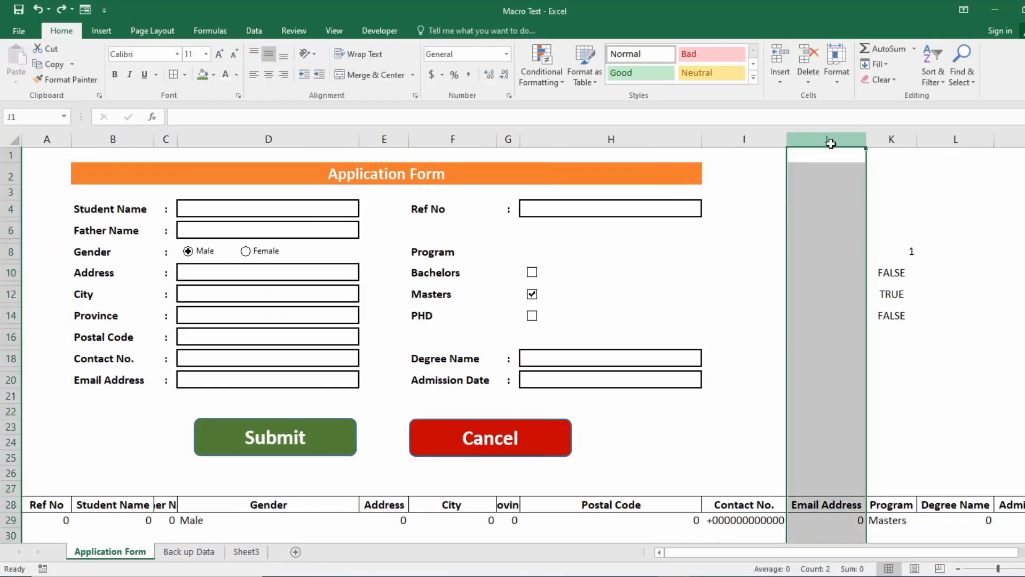
{"action": "key", "text": "ctrl+shift+Right"}
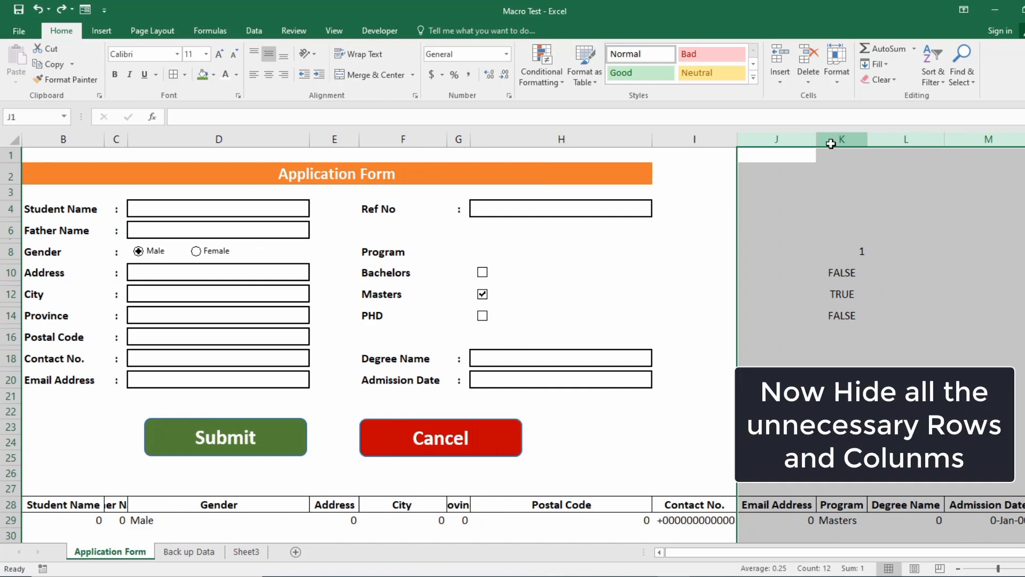
{"action": "right_click", "coordinate": [830, 143]}
{"action": "left_click", "coordinate": [861, 319]}
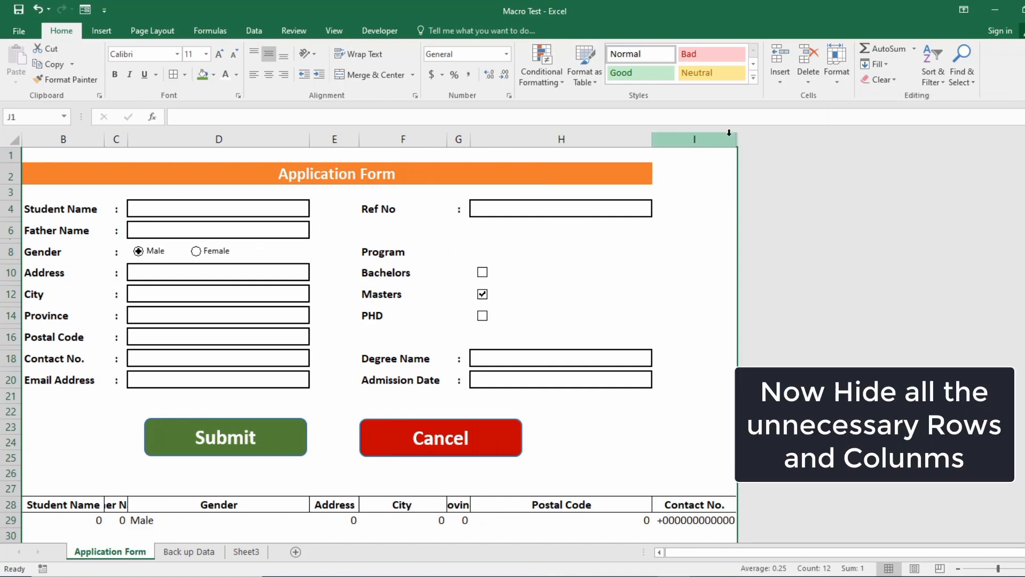
Hide rows 26 through the sheet's last row so only the form shows.
{"action": "left_click_drag", "start_coordinate": [737, 143], "coordinate": [716, 143]}
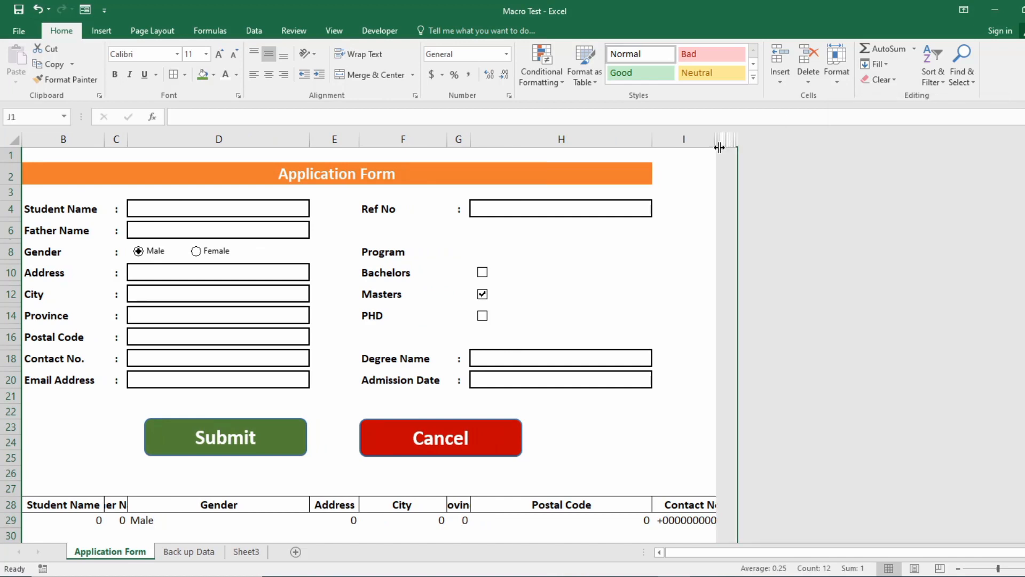
{"action": "left_click", "coordinate": [8, 474]}
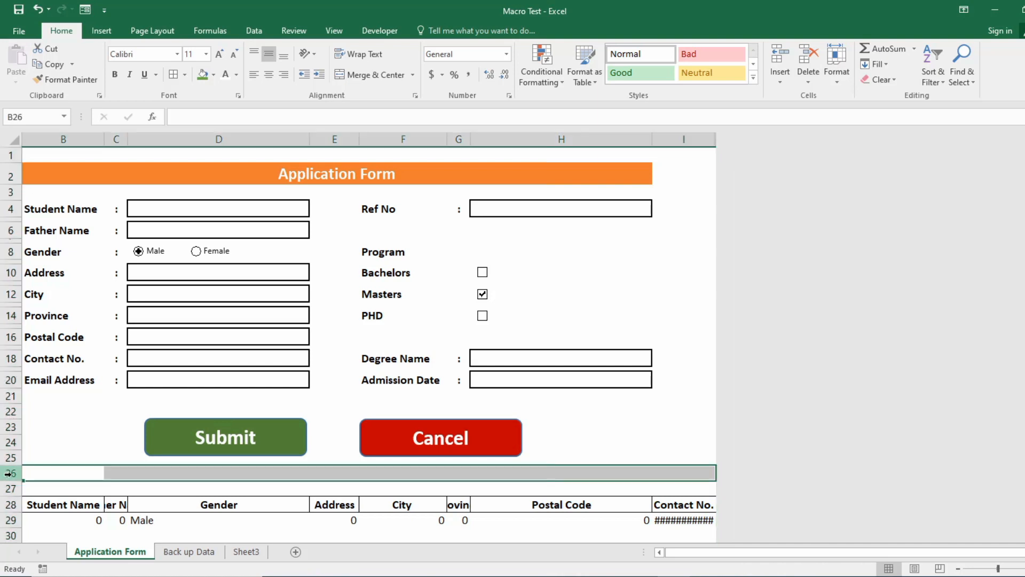
{"action": "key", "text": "ctrl+shift+Down"}
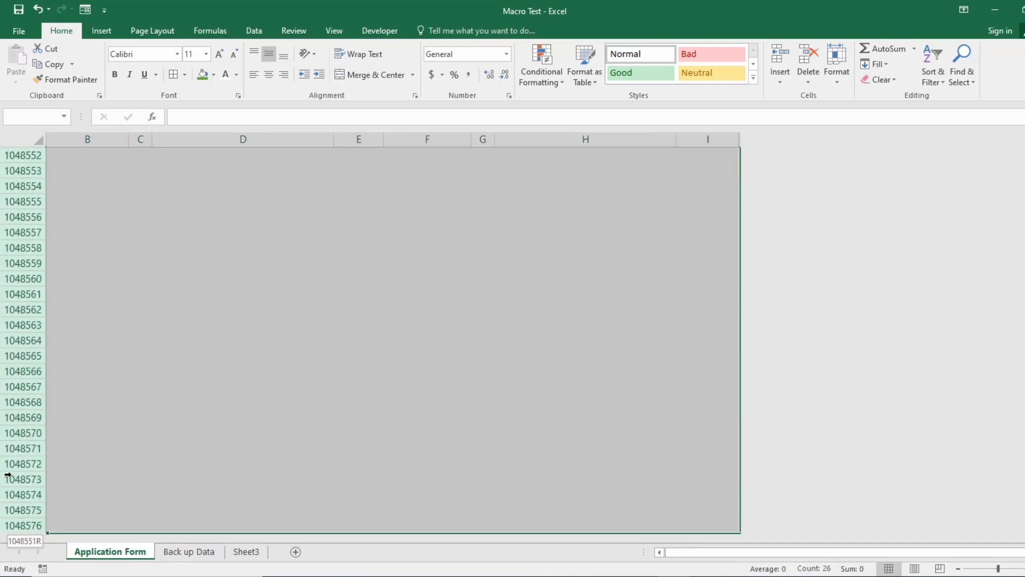
{"action": "right_click", "coordinate": [7, 467]}
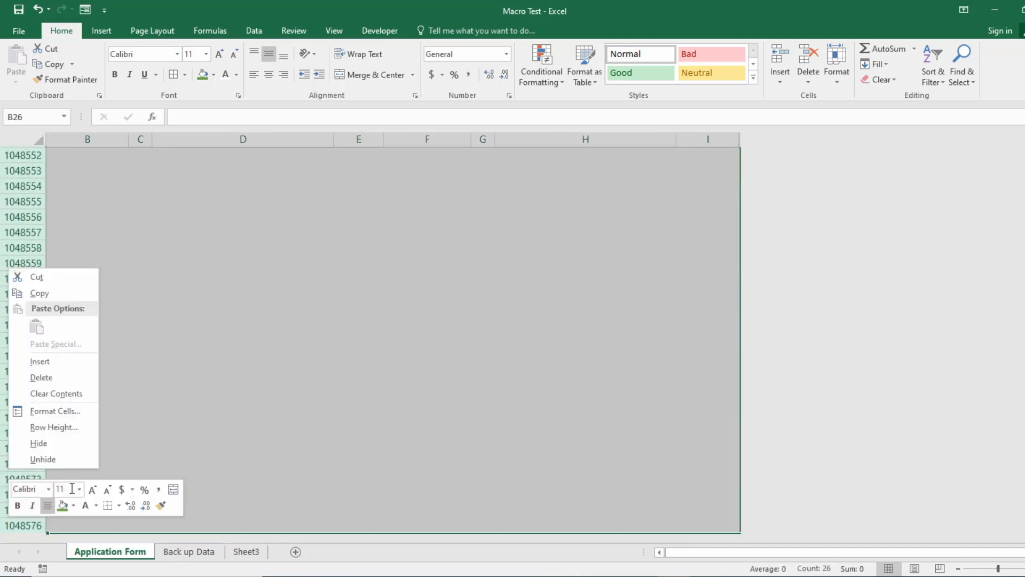
{"action": "left_click", "coordinate": [46, 447]}
{"action": "scroll", "coordinate": [193, 453], "scroll_direction": "up", "scroll_amount": 4}
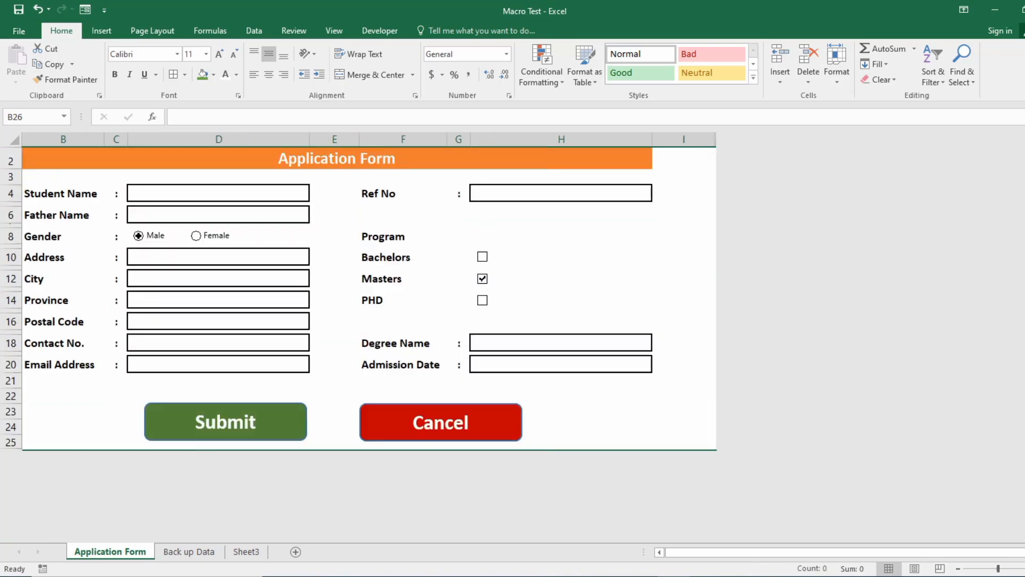
Delete the test records in rows 1 and 3 of the record sheet, then return to the Application Form.
{"action": "left_click_drag", "start_coordinate": [694, 556], "coordinate": [684, 554]}
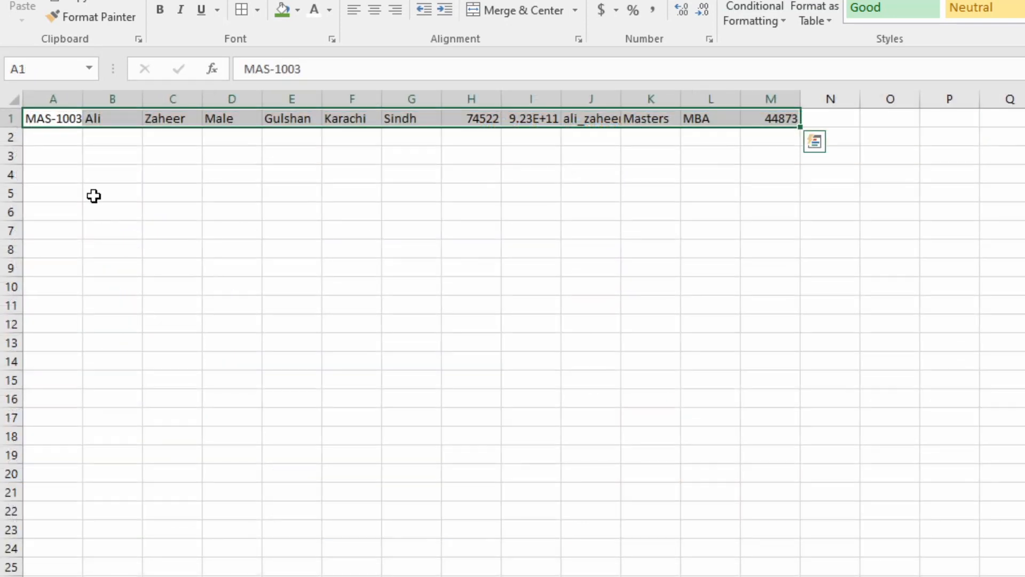
{"action": "left_click_drag", "start_coordinate": [69, 118], "coordinate": [768, 121]}
{"action": "key", "text": "Delete"}
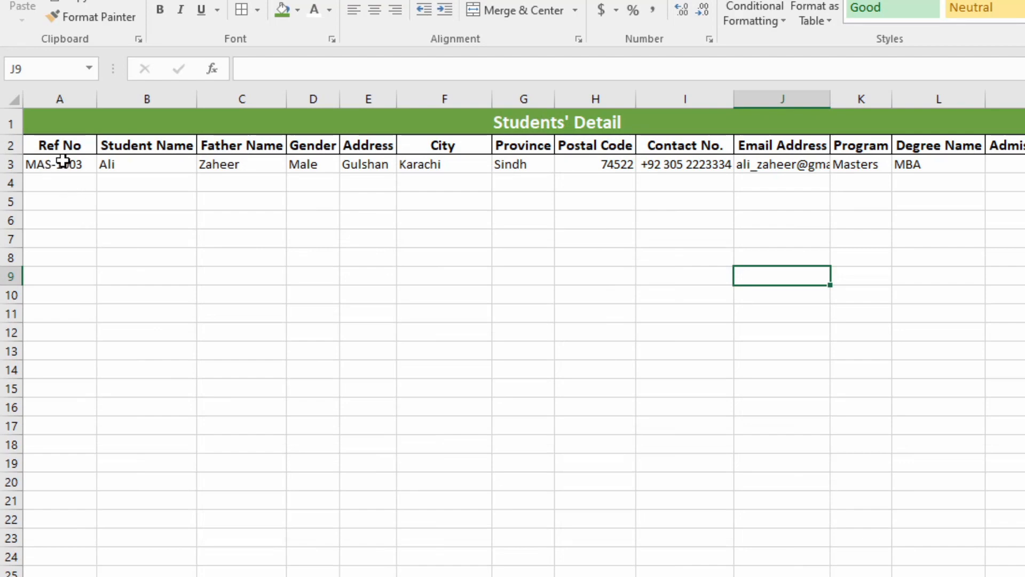
{"action": "left_click_drag", "start_coordinate": [59, 162], "coordinate": [1017, 164]}
{"action": "key", "text": "Delete"}
{"action": "key", "text": "ctrl+Page_Up"}
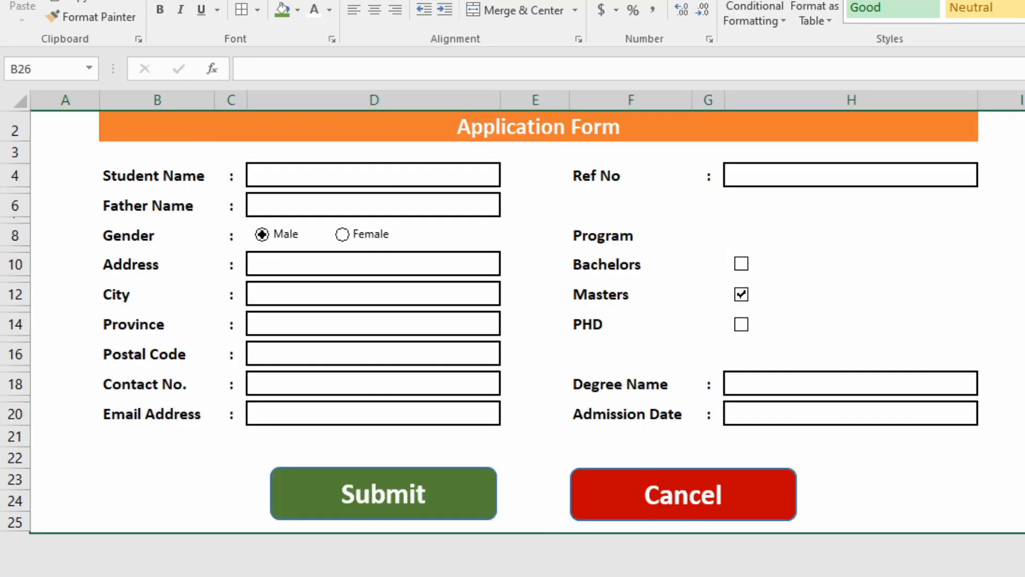
{"action": "scroll", "coordinate": [206, 227], "scroll_direction": "up", "scroll_amount": 1}
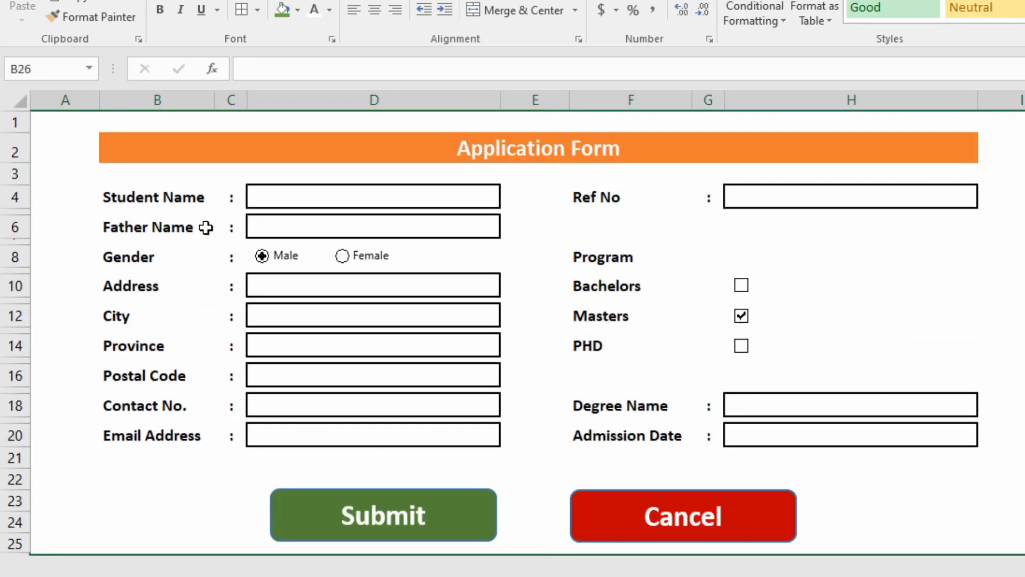
Fill in the student's name, father's name, address and city on the form.
{"action": "left_click", "coordinate": [267, 196]}
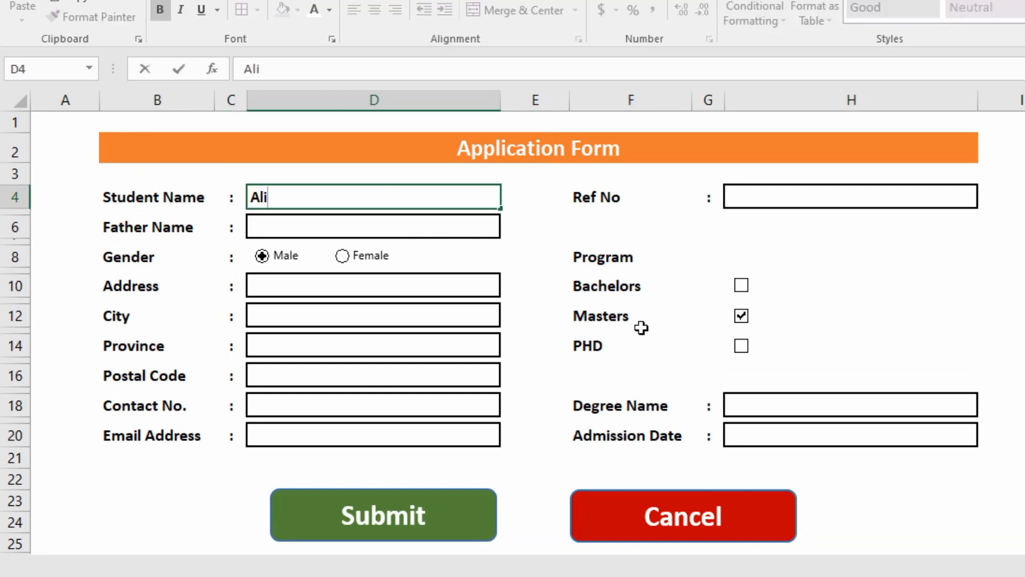
{"action": "key", "text": "Return"}
{"action": "key", "text": "Return"}
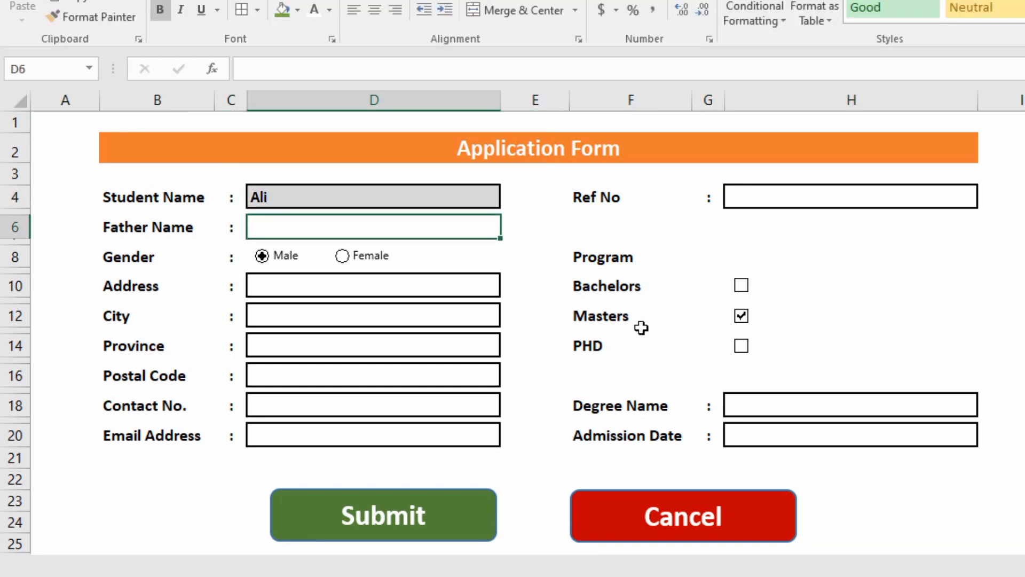
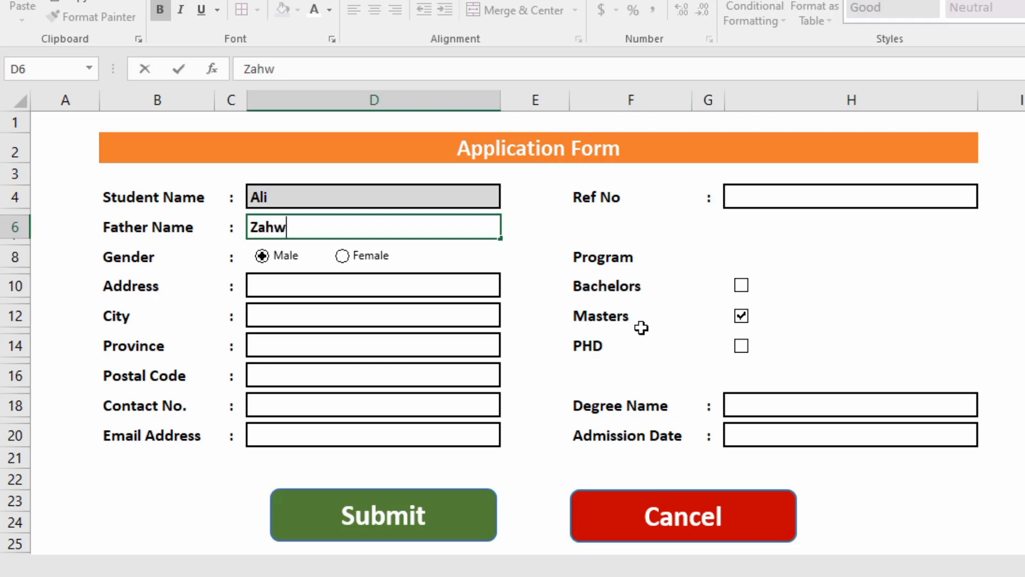
{"action": "key", "text": "BackSpace"}
{"action": "key", "text": "BackSpace"}
{"action": "key", "text": "Return"}
{"action": "key", "text": "Return"}
{"action": "key", "text": "Return"}
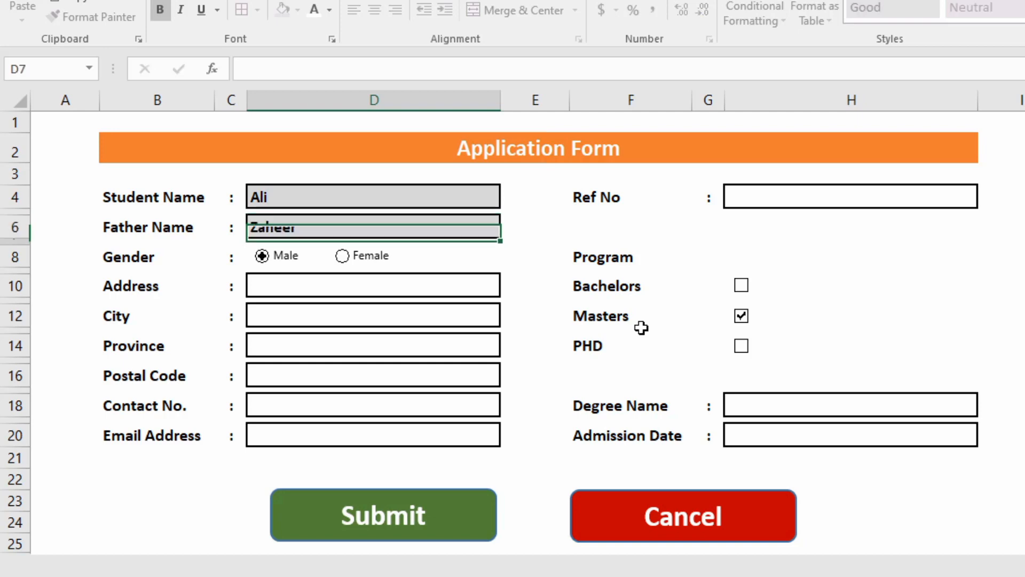
{"action": "key", "text": "Return"}
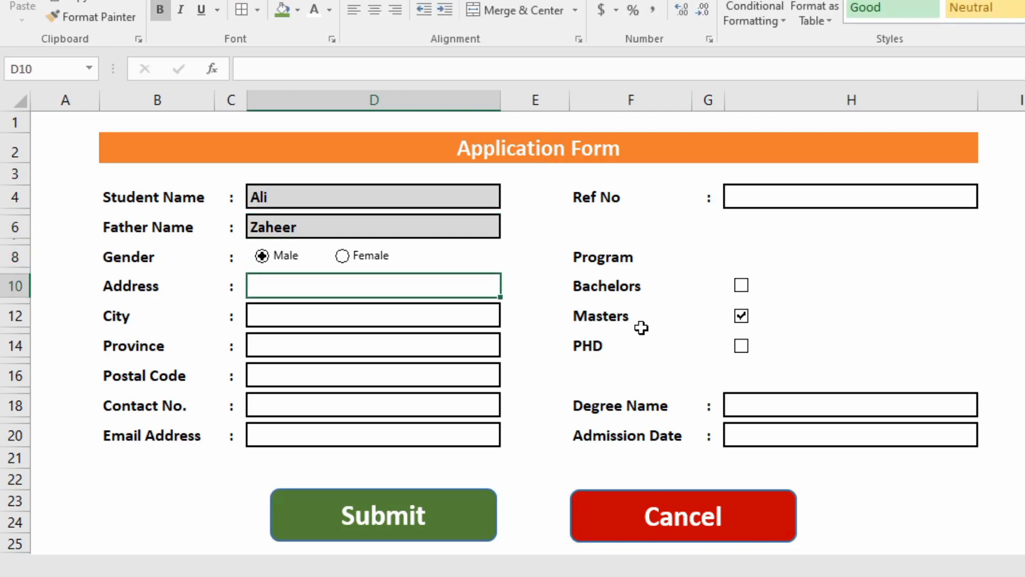
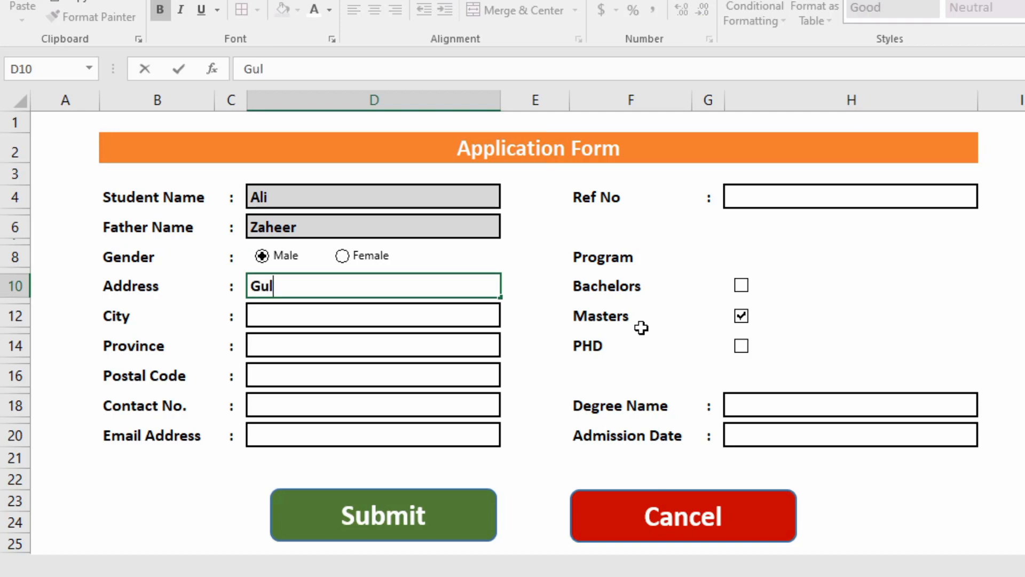
{"action": "key", "text": "Return"}
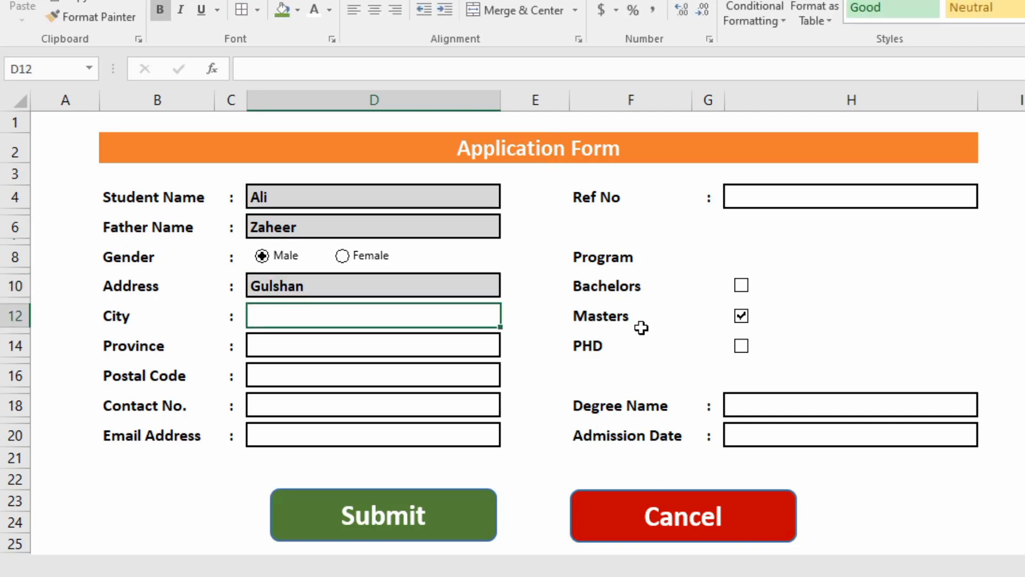
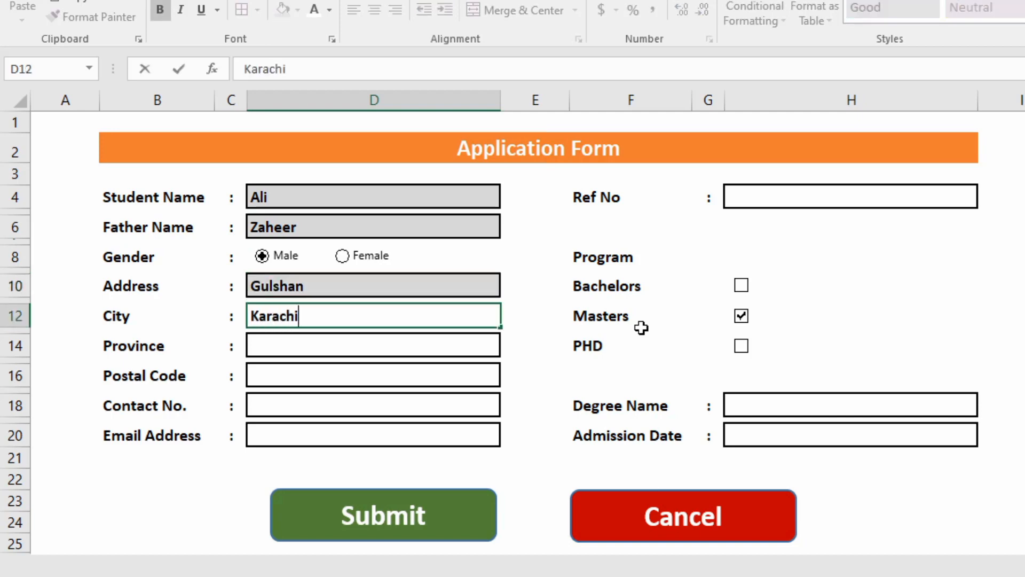
{"action": "key", "text": "Return"}
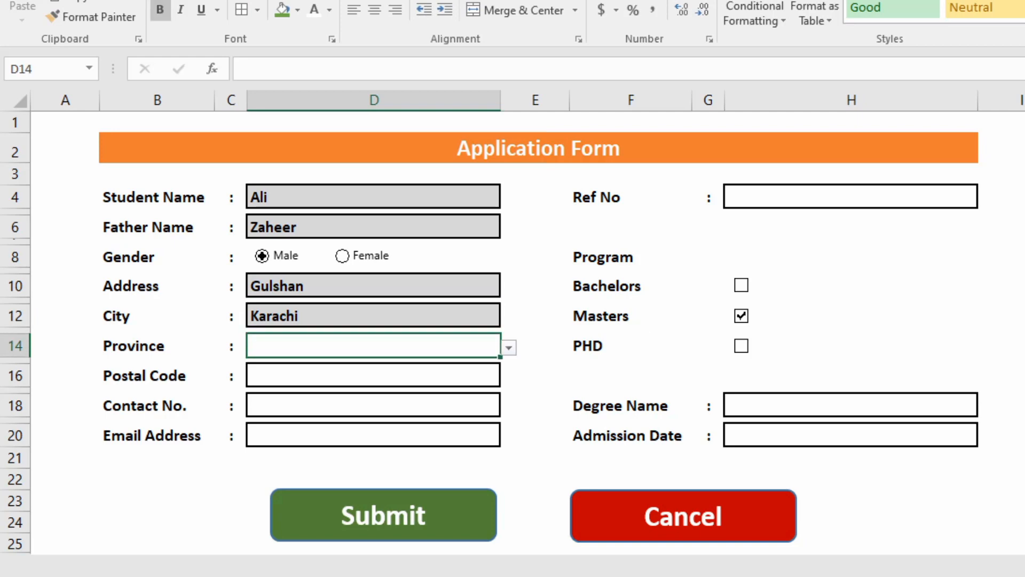
Choose Sindh as the province and enter the postal code.
{"action": "left_click", "coordinate": [509, 347]}
{"action": "left_click", "coordinate": [263, 366]}
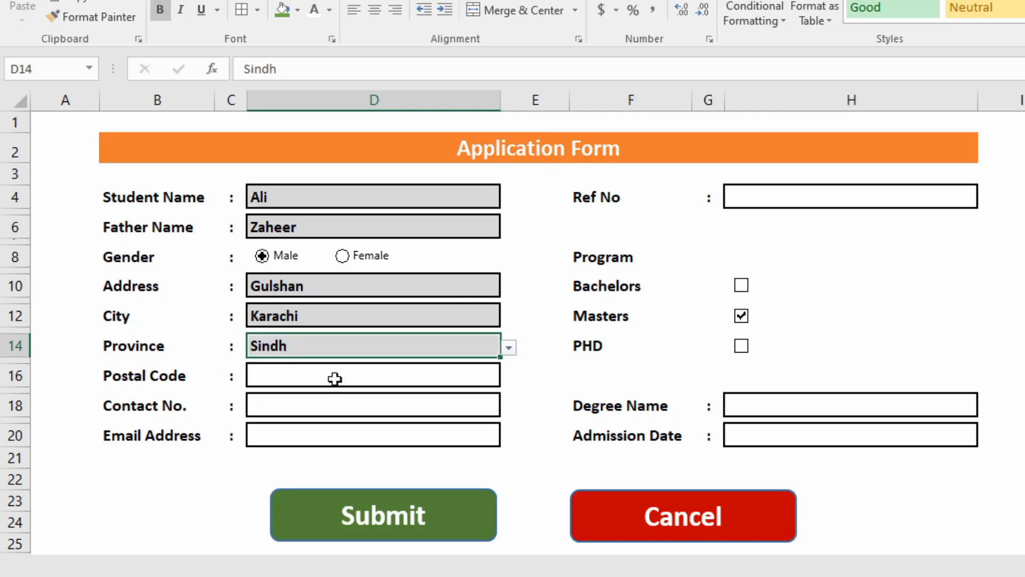
{"action": "key", "text": "Return"}
{"action": "type", "text": "75"}
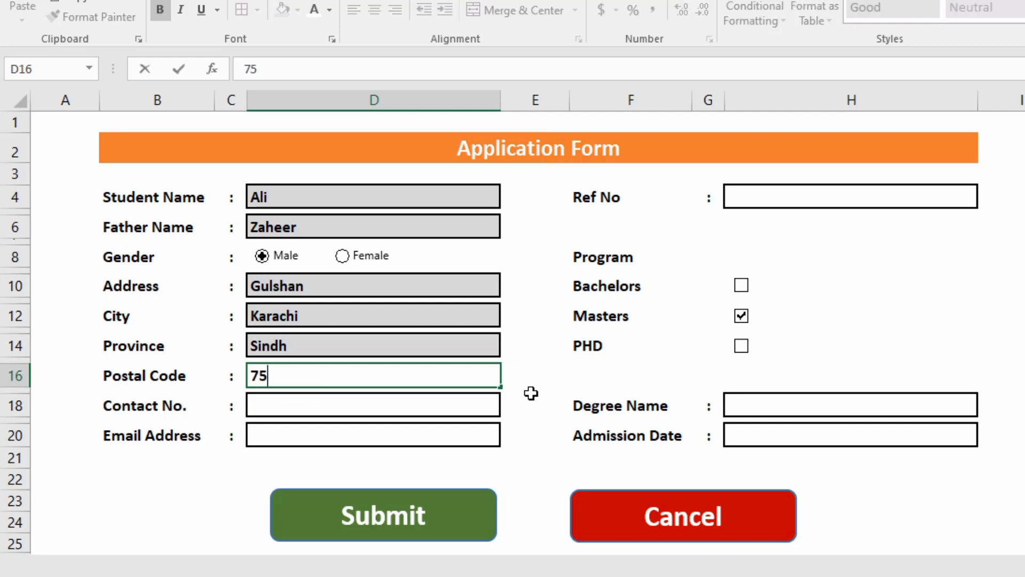
{"action": "type", "text": "422"}
{"action": "key", "text": "Return"}
{"action": "key", "text": "Return"}
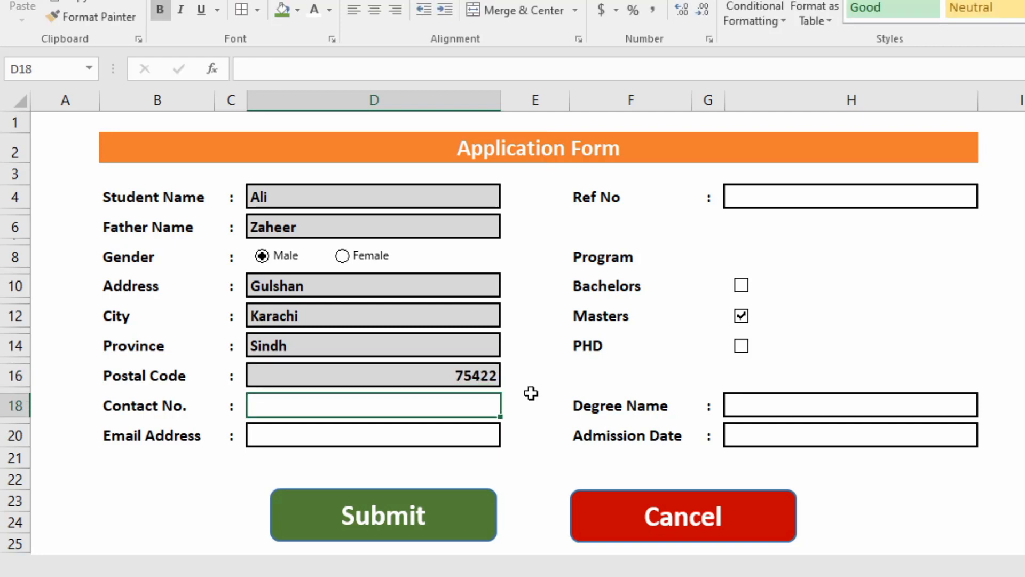
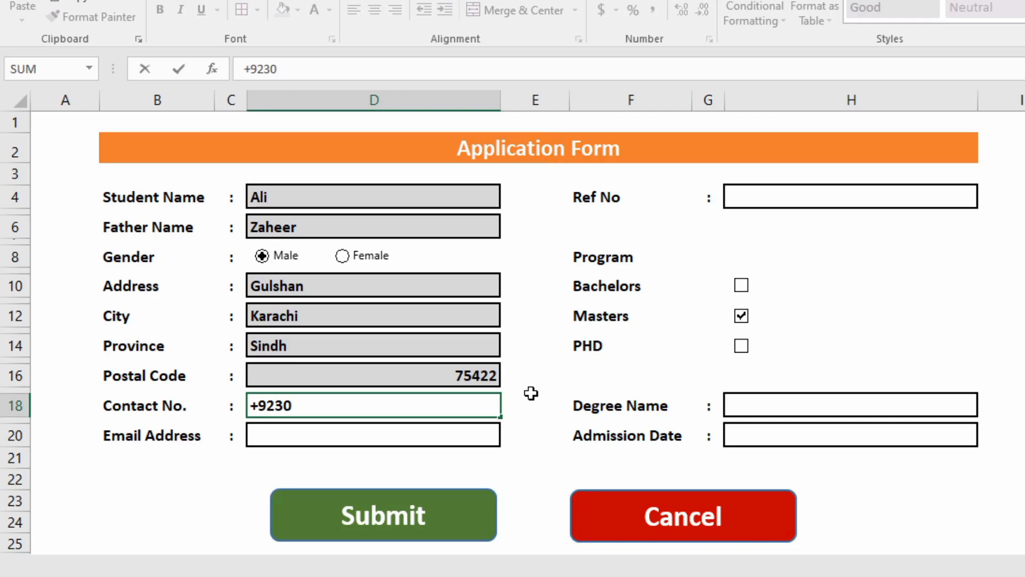
Enter the contact number, correcting it in D18, and the student's e-mail address.
{"action": "key", "text": "Return"}
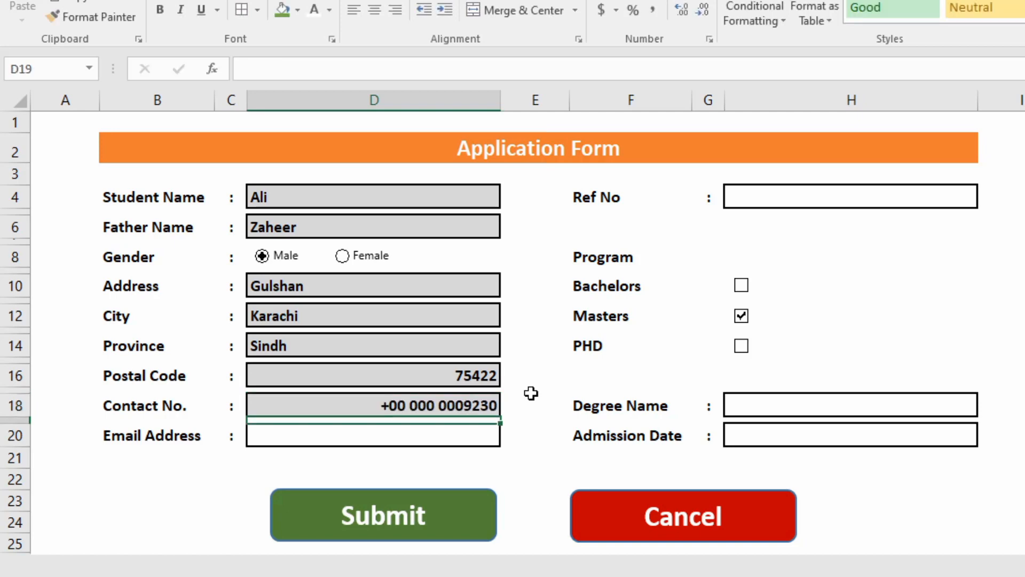
{"action": "key", "text": "Up"}
{"action": "key", "text": "F2"}
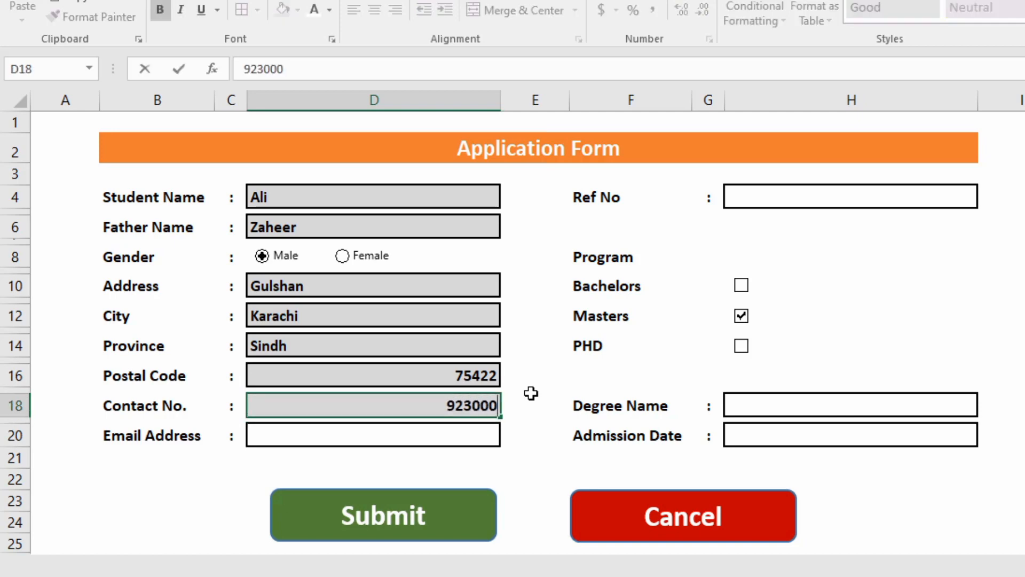
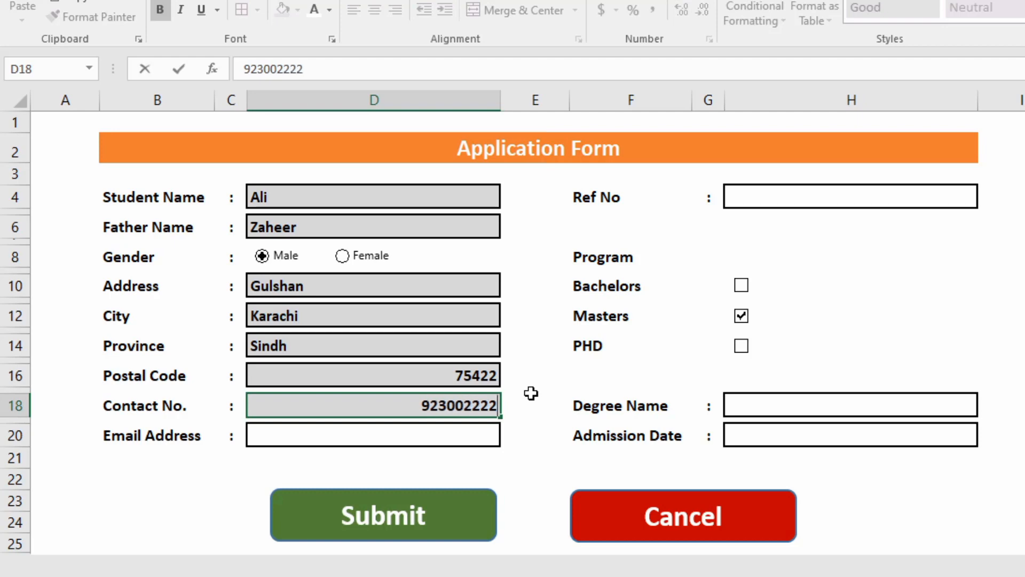
{"action": "key", "text": "Return"}
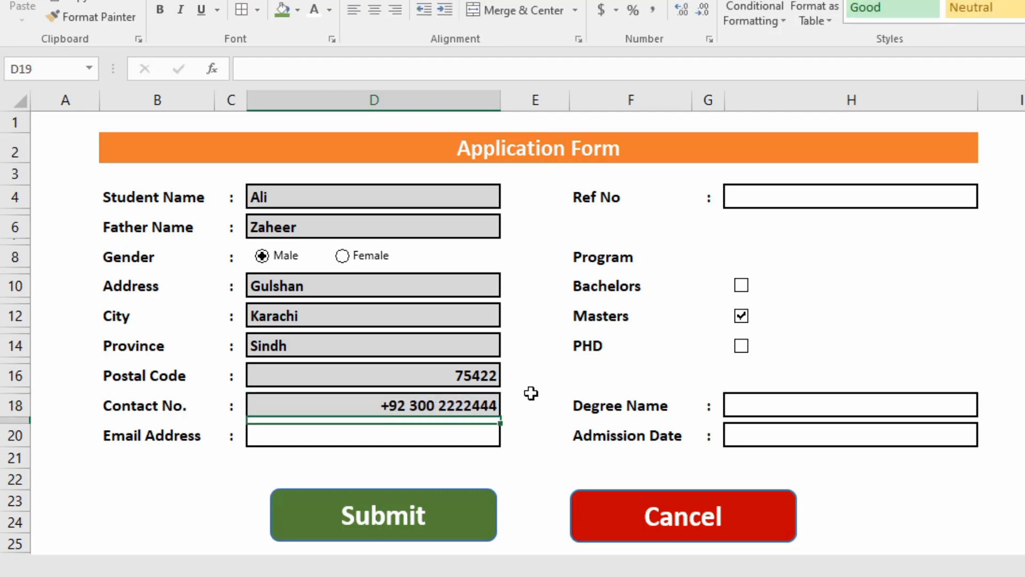
{"action": "left_click", "coordinate": [434, 432]}
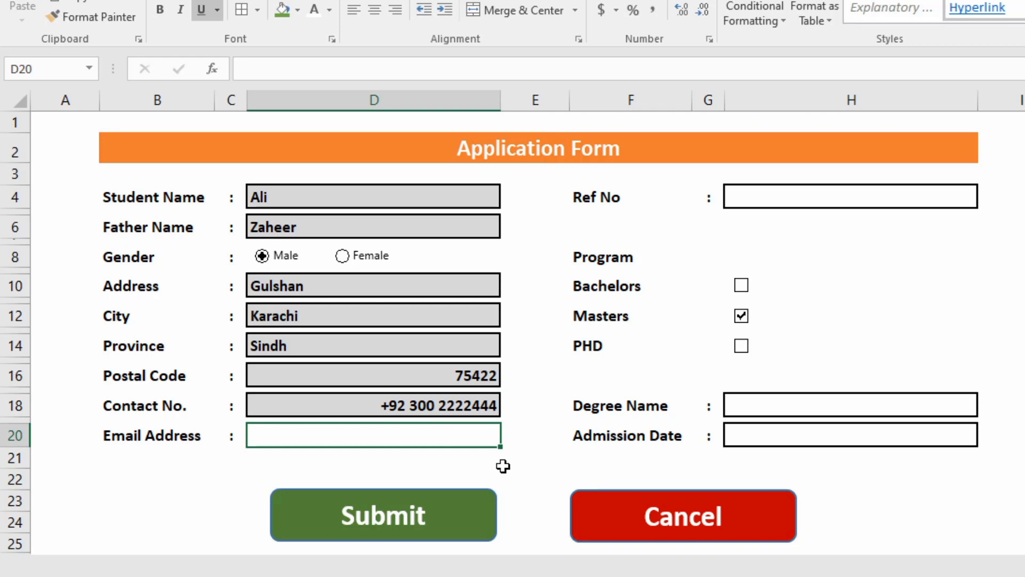
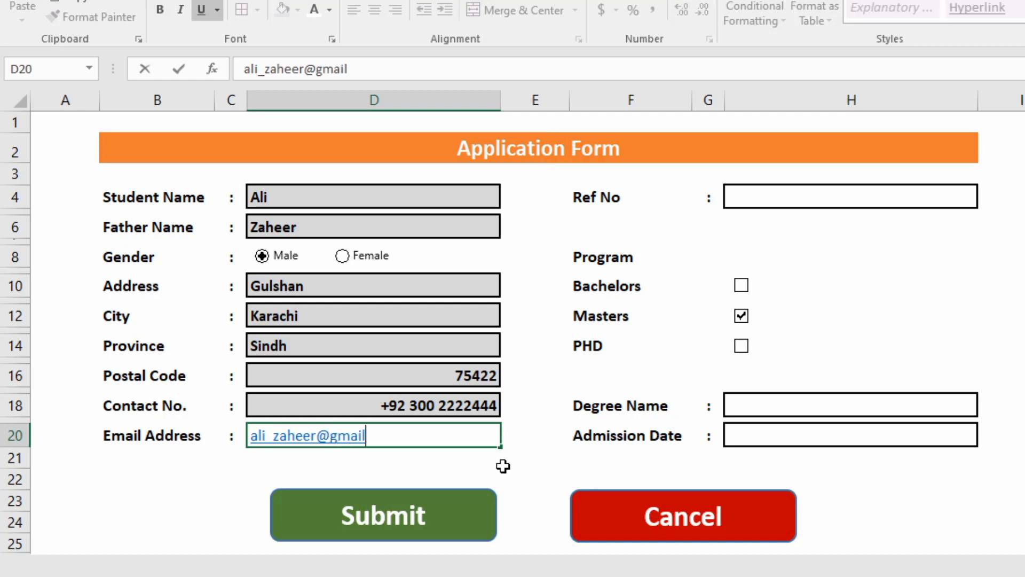
{"action": "key", "text": "Right"}
{"action": "key", "text": "Right"}
{"action": "key", "text": "Right"}
{"action": "key", "text": "Right"}
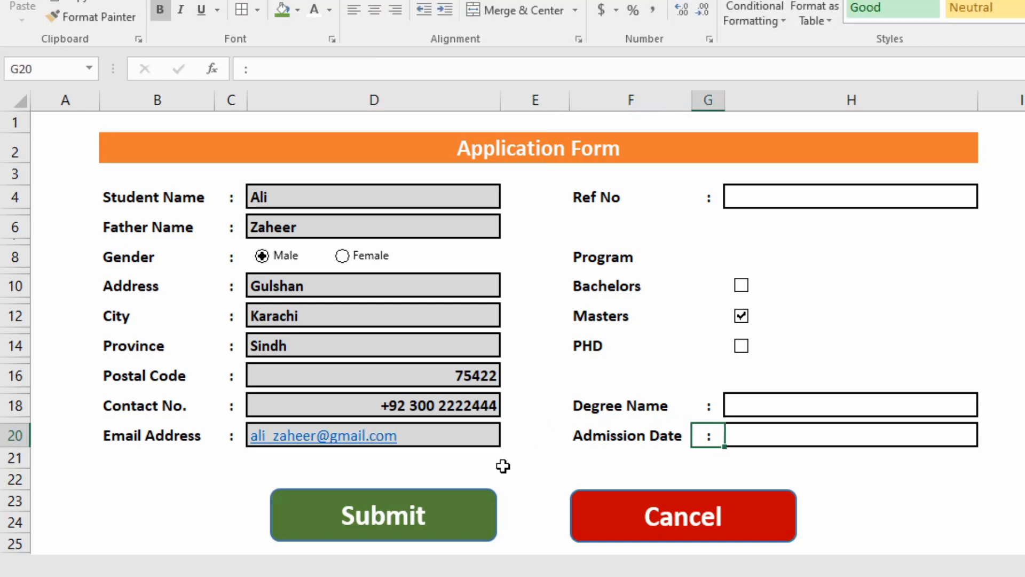
Enter the reference number in H4 and leave the Masters programme ticked.
{"action": "key", "text": "Up"}
{"action": "key", "text": "Up"}
{"action": "key", "text": "Up"}
{"action": "key", "text": "Up"}
{"action": "key", "text": "Up"}
{"action": "key", "text": "Up"}
{"action": "key", "text": "Up"}
{"action": "key", "text": "Up"}
{"action": "key", "text": "Up"}
{"action": "key", "text": "Up"}
{"action": "key", "text": "Up"}
{"action": "key", "text": "Up"}
{"action": "key", "text": "Up"}
{"action": "key", "text": "Up"}
{"action": "key", "text": "Up"}
{"action": "key", "text": "Up"}
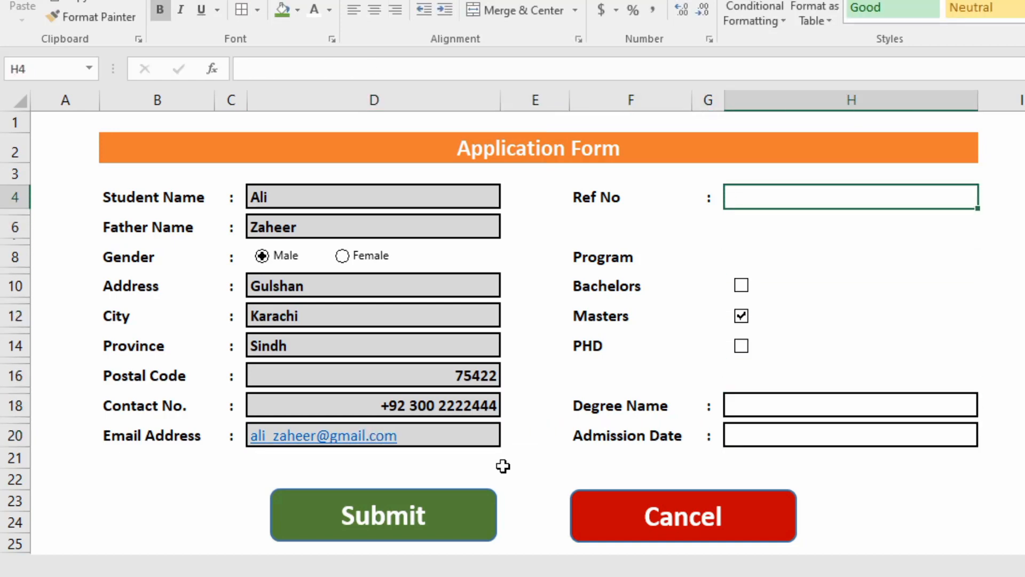
{"action": "type", "text": "MAS"}
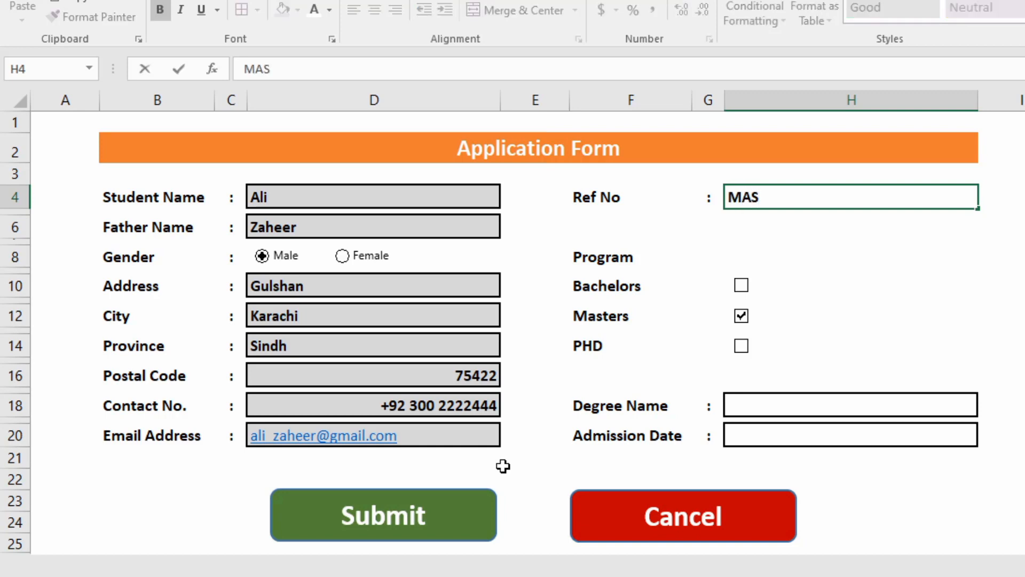
{"action": "type", "text": "-1001"}
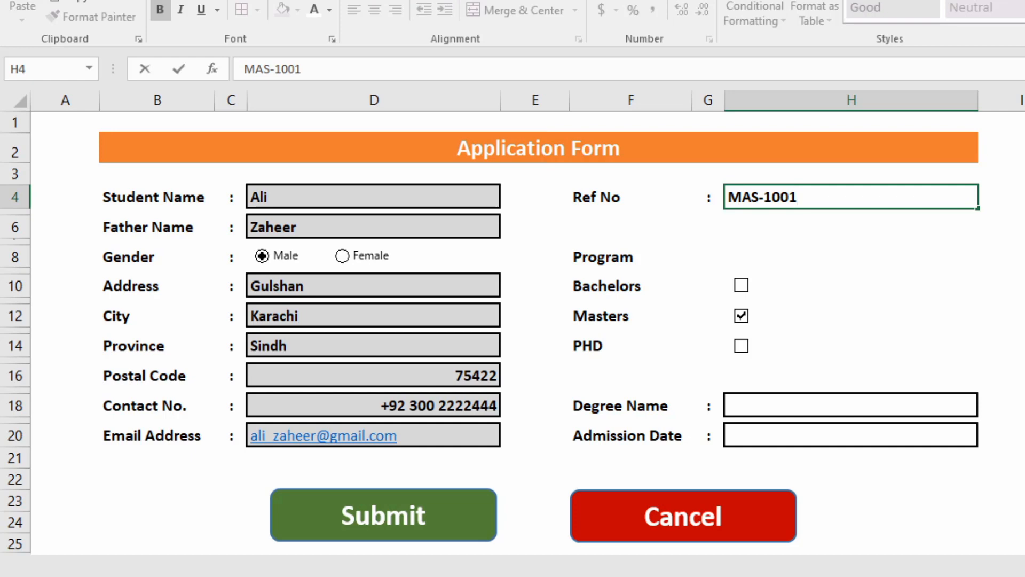
{"action": "left_click", "coordinate": [740, 321]}
{"action": "left_click", "coordinate": [741, 320]}
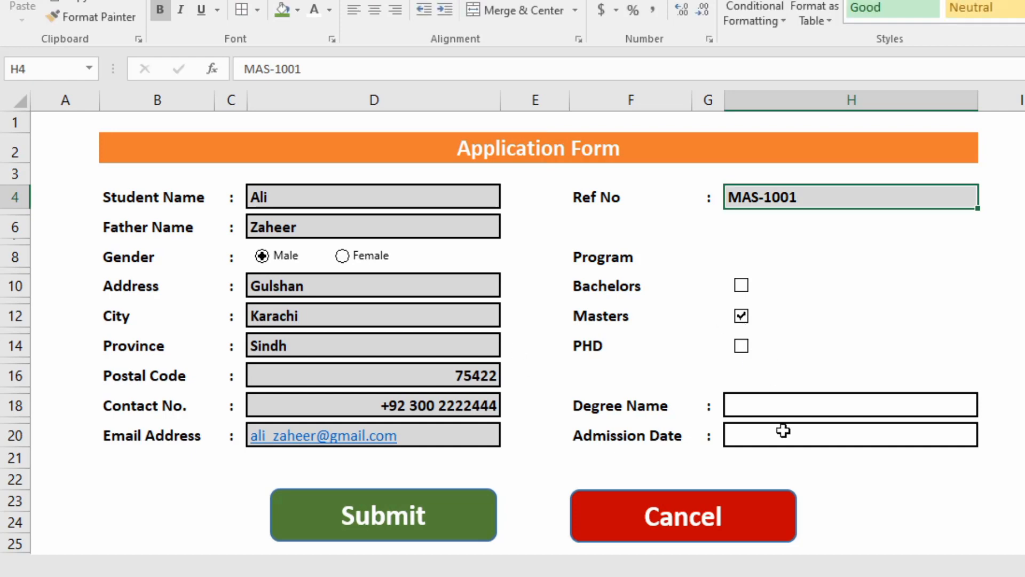
Choose MBA as the degree, enter admission date 08/11/2022, and submit the form.
{"action": "left_click", "coordinate": [768, 397]}
{"action": "left_click", "coordinate": [986, 414]}
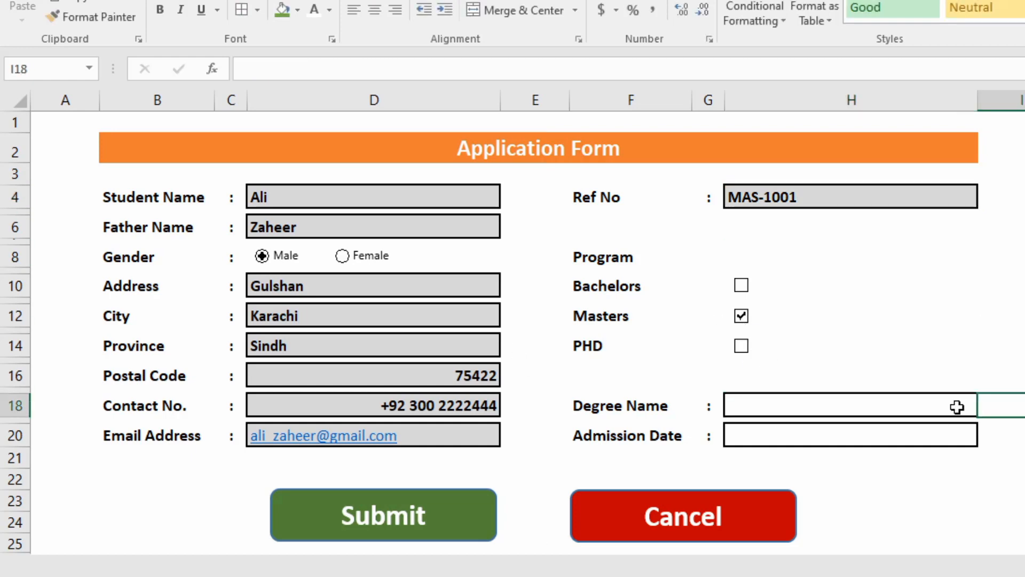
{"action": "left_click", "coordinate": [957, 407]}
{"action": "left_click", "coordinate": [986, 411]}
{"action": "left_click", "coordinate": [802, 439]}
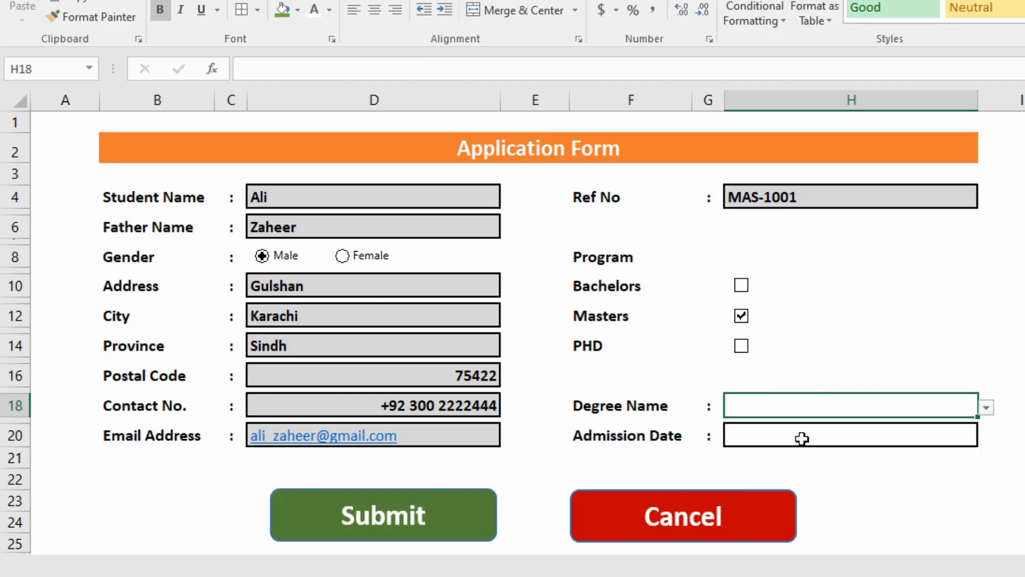
{"action": "left_click", "coordinate": [802, 438]}
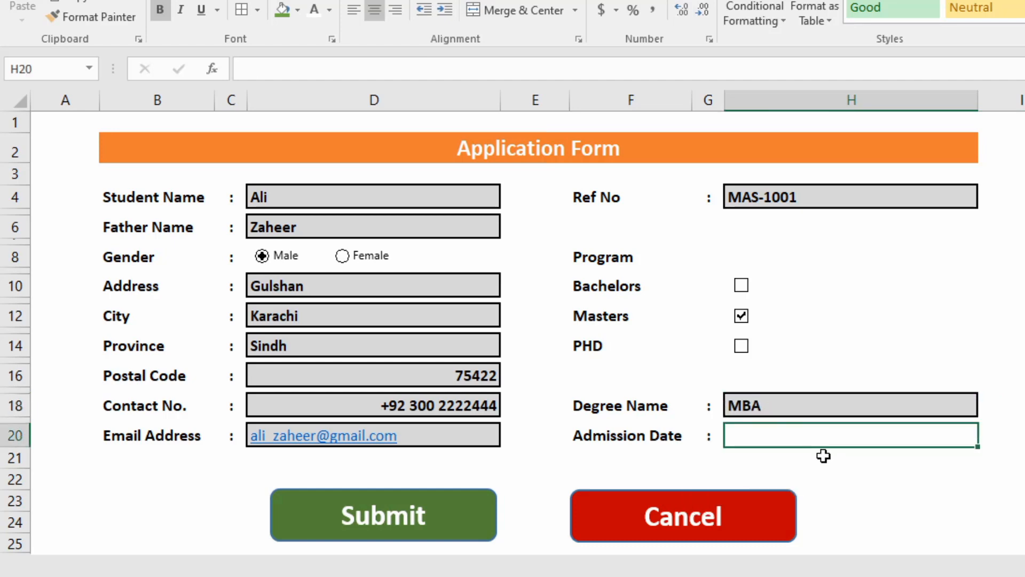
{"action": "type", "text": "08/"}
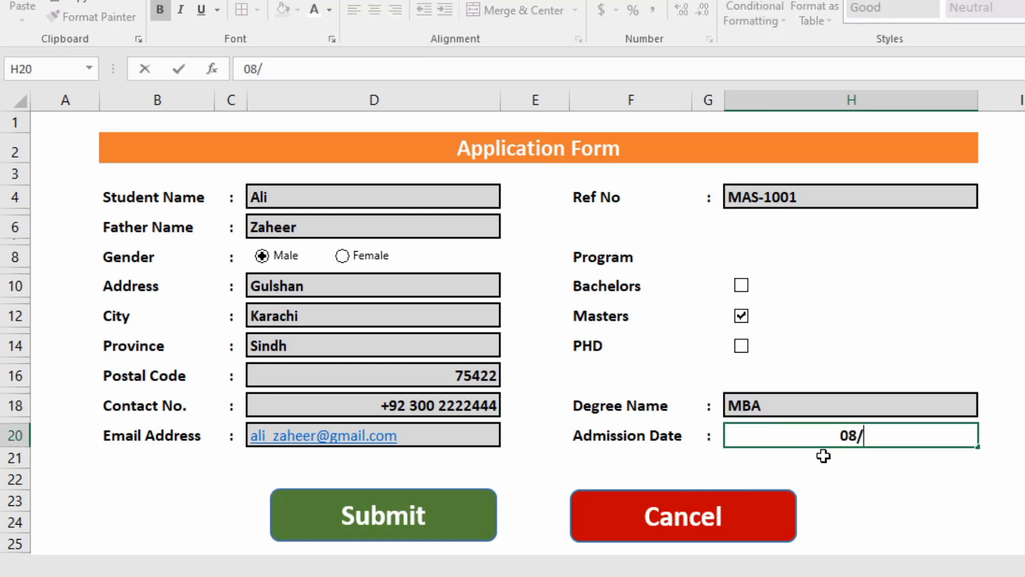
{"action": "type", "text": "11/2022"}
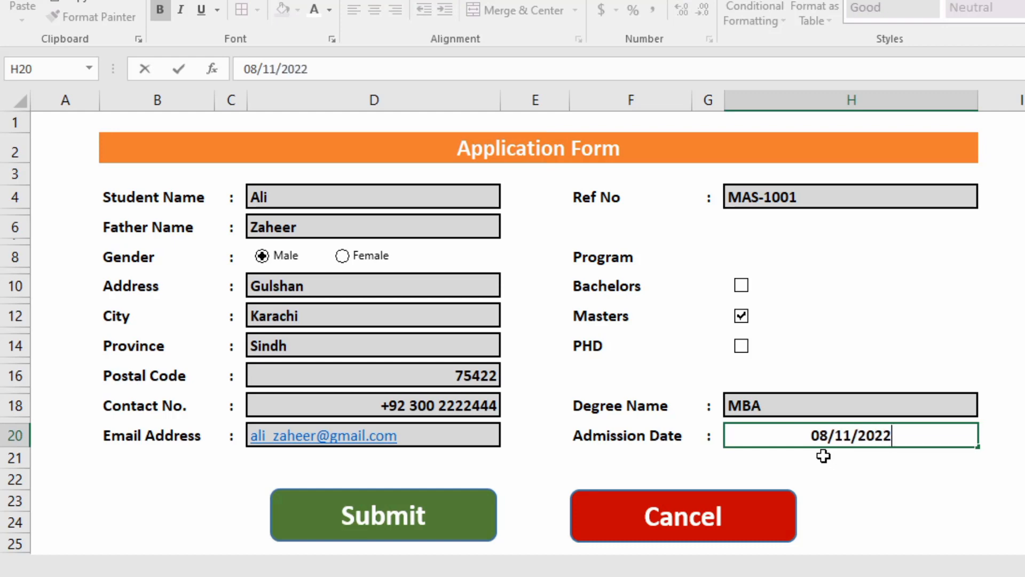
{"action": "key", "text": "Return"}
{"action": "left_click", "coordinate": [380, 507]}
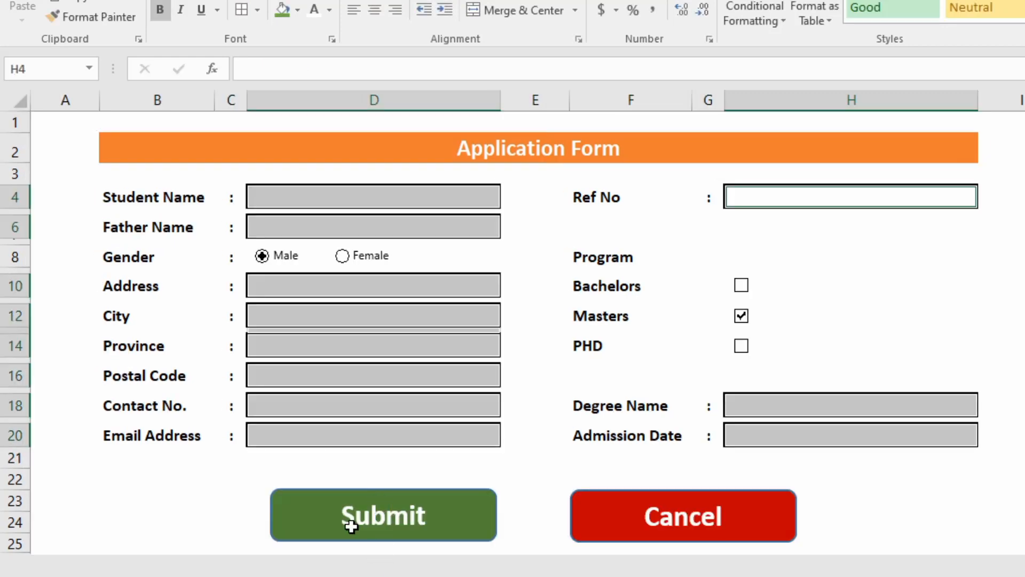
Format the Admission Date column on Students' Detail with the 14-Mar-12 date format.
{"action": "key", "text": "ctrl+Page_Down"}
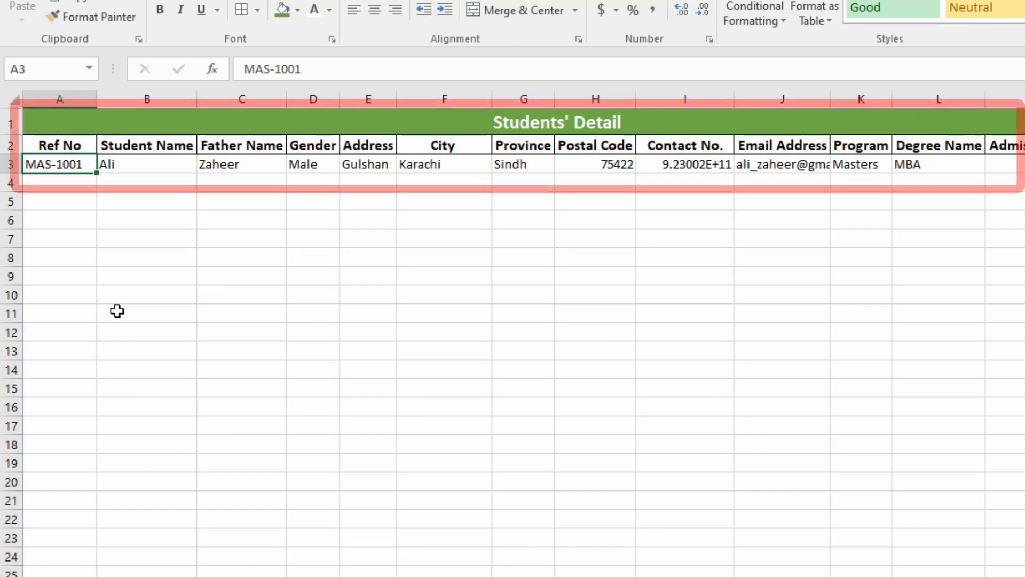
{"action": "left_click_drag", "start_coordinate": [79, 162], "coordinate": [1006, 164]}
{"action": "left_click", "coordinate": [1008, 100]}
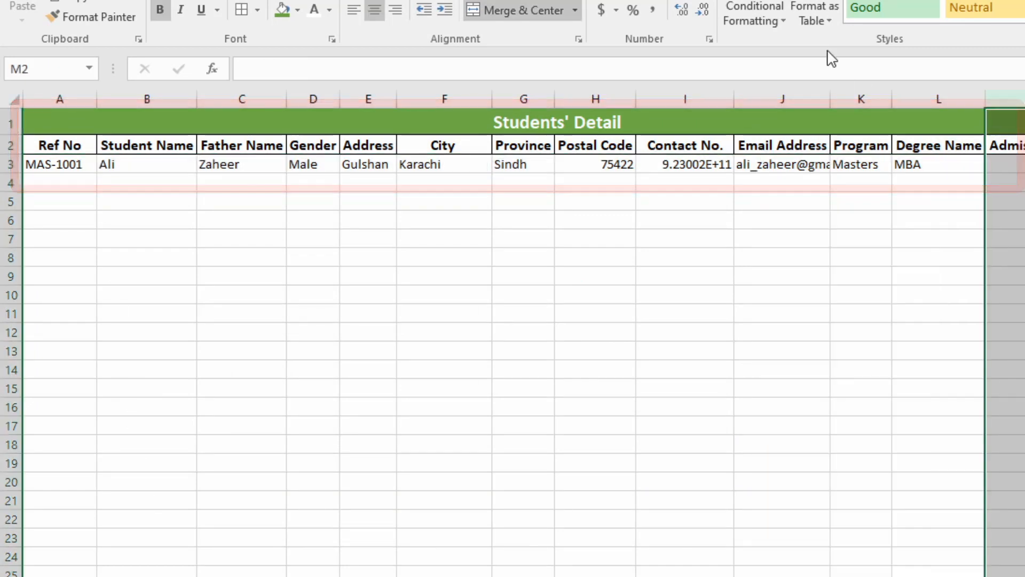
{"action": "left_click", "coordinate": [708, 39]}
{"action": "left_click", "coordinate": [179, 194]}
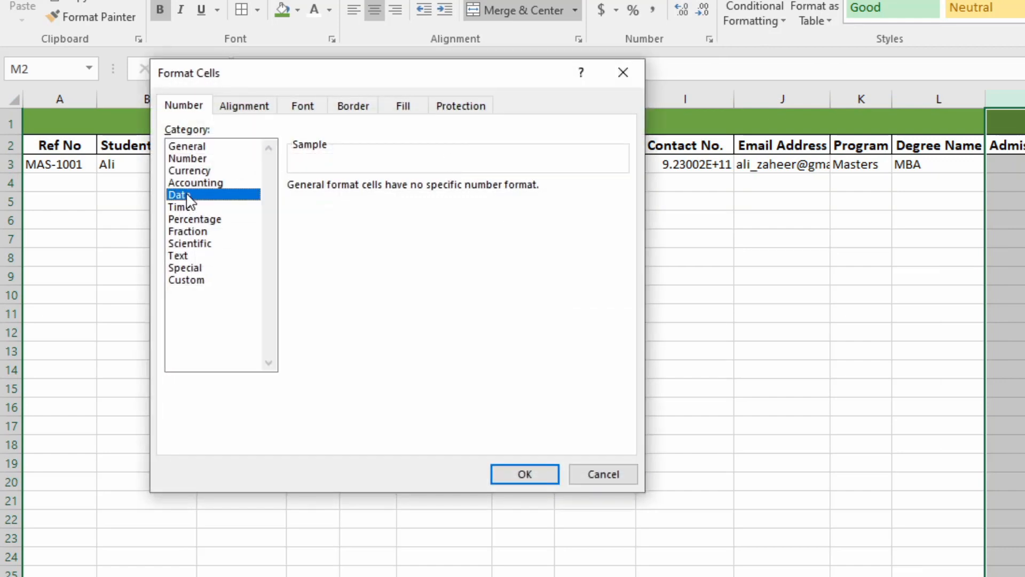
{"action": "double_click", "coordinate": [326, 274]}
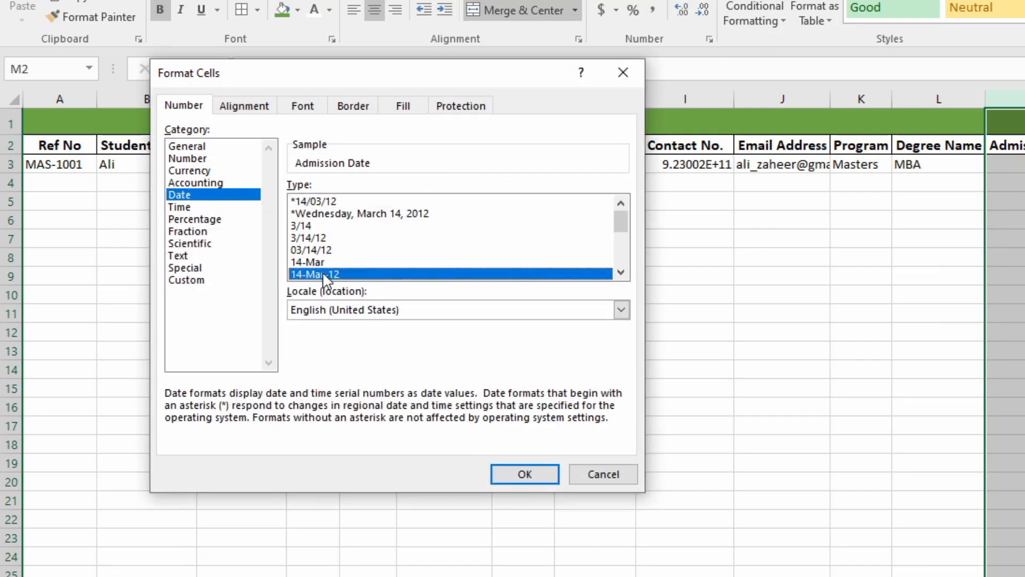
{"action": "left_click", "coordinate": [715, 201]}
{"action": "left_click", "coordinate": [687, 95]}
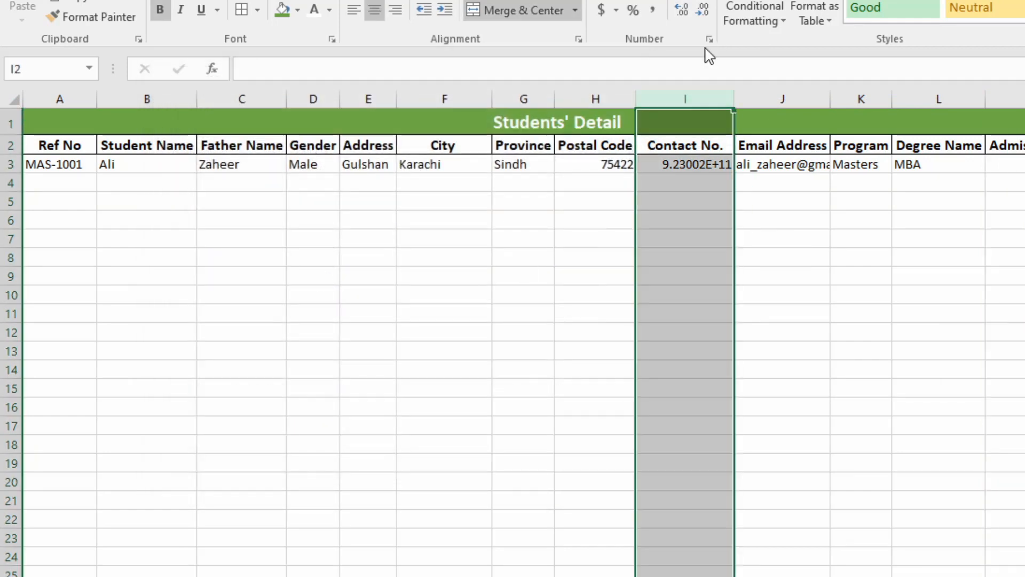
{"action": "left_click", "coordinate": [710, 39]}
{"action": "left_click", "coordinate": [213, 279]}
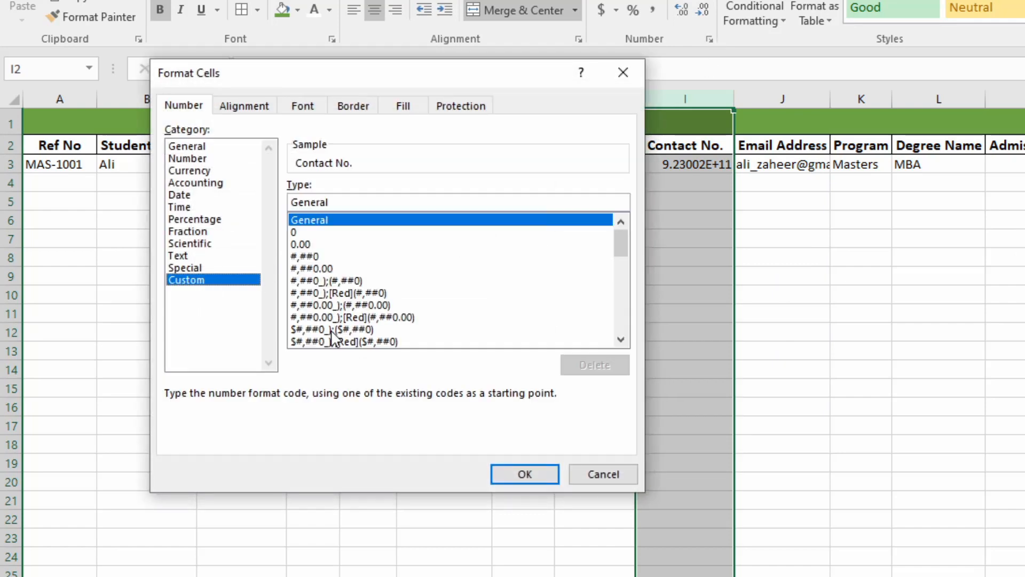
{"action": "left_click_drag", "start_coordinate": [615, 250], "coordinate": [614, 329]}
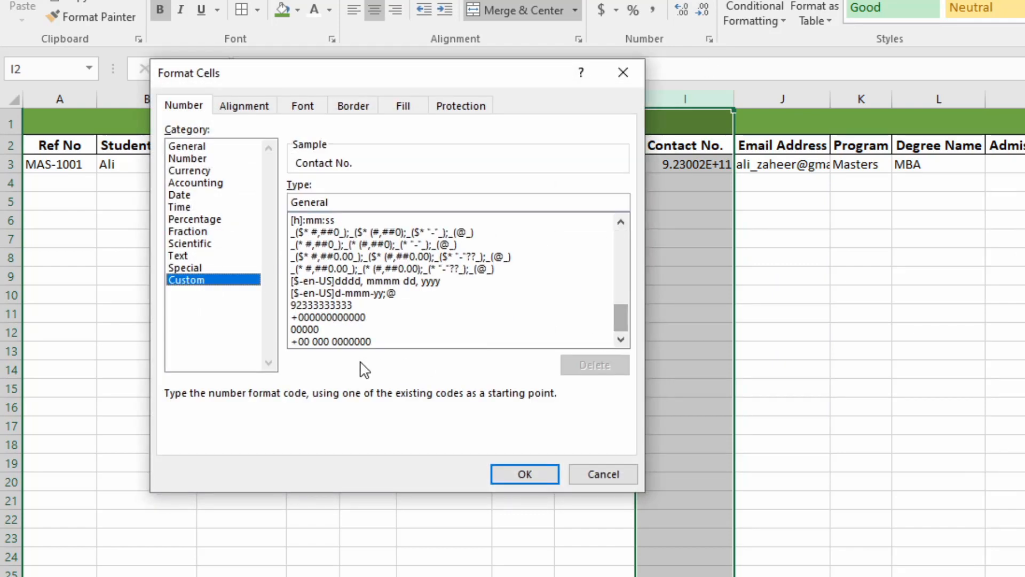
{"action": "double_click", "coordinate": [395, 341]}
AutoFit the table's columns A:L to their contents.
{"action": "left_click_drag", "start_coordinate": [40, 100], "coordinate": [1022, 192]}
{"action": "double_click", "coordinate": [1022, 99]}
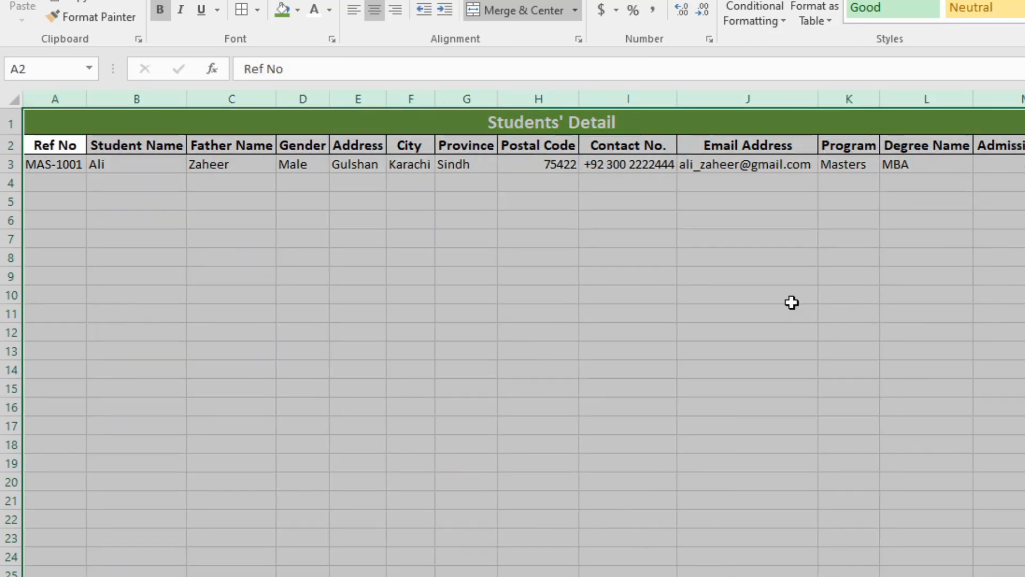
{"action": "left_click", "coordinate": [745, 350]}
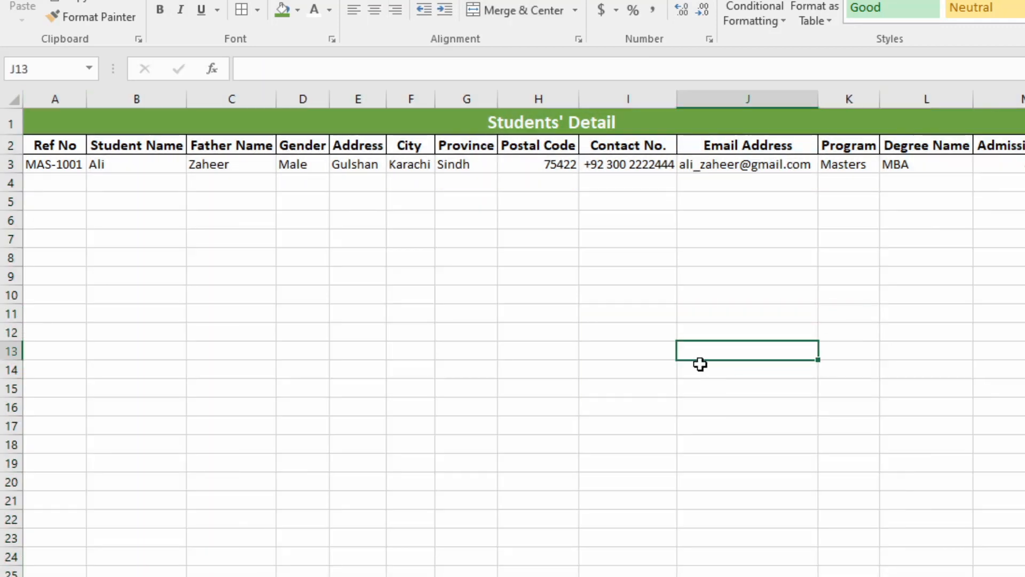
{"action": "left_click", "coordinate": [454, 366]}
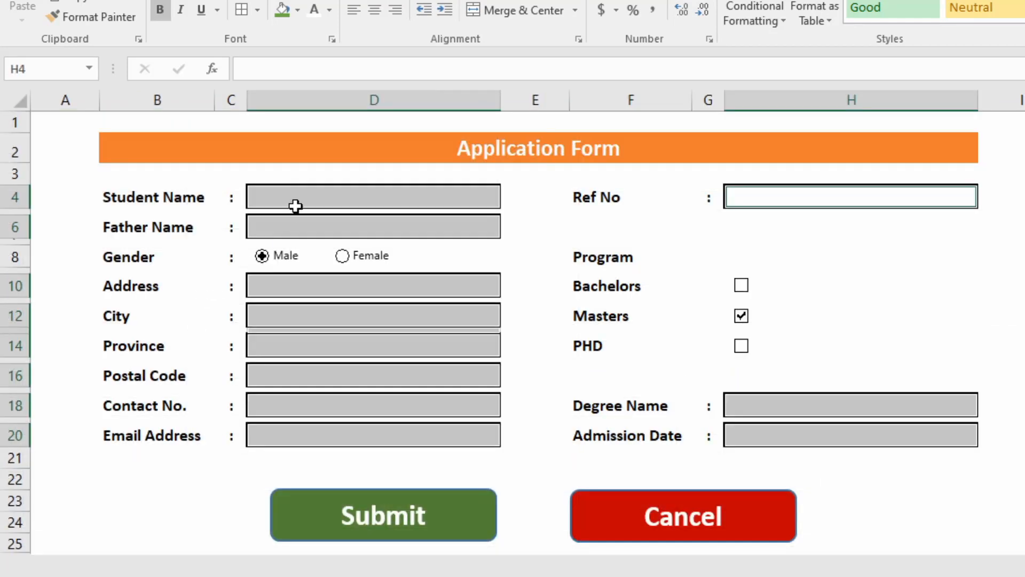
Enter the new student's name and father's name on the Application Form.
{"action": "left_click", "coordinate": [298, 196]}
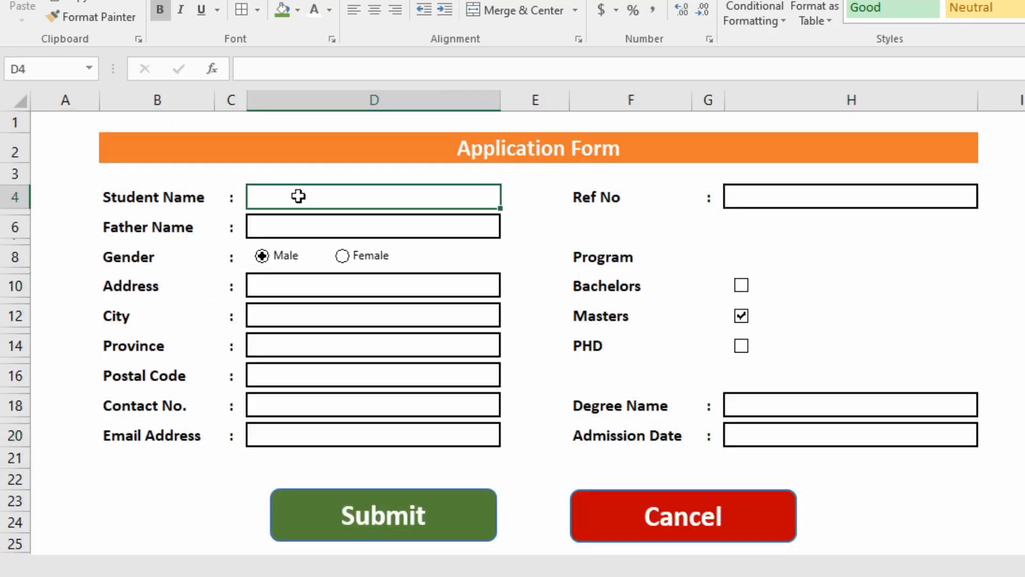
{"action": "double_click", "coordinate": [300, 196]}
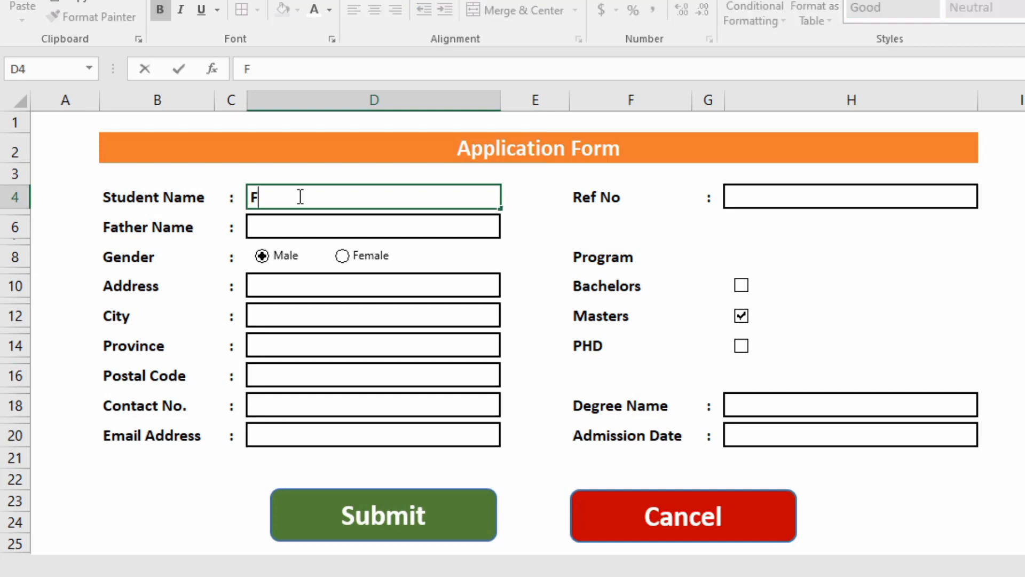
{"action": "key", "text": "Tab"}
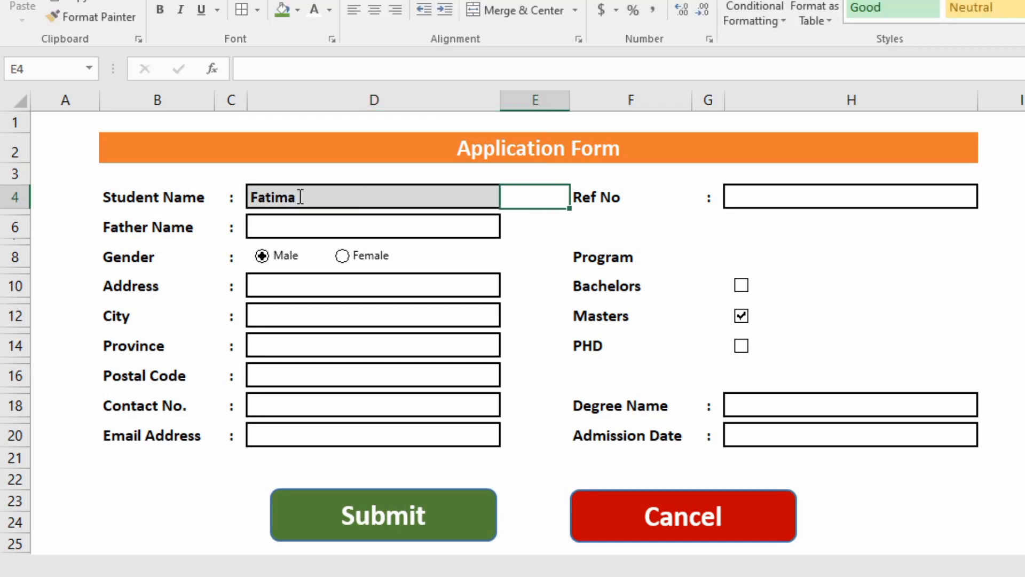
{"action": "key", "text": "Return"}
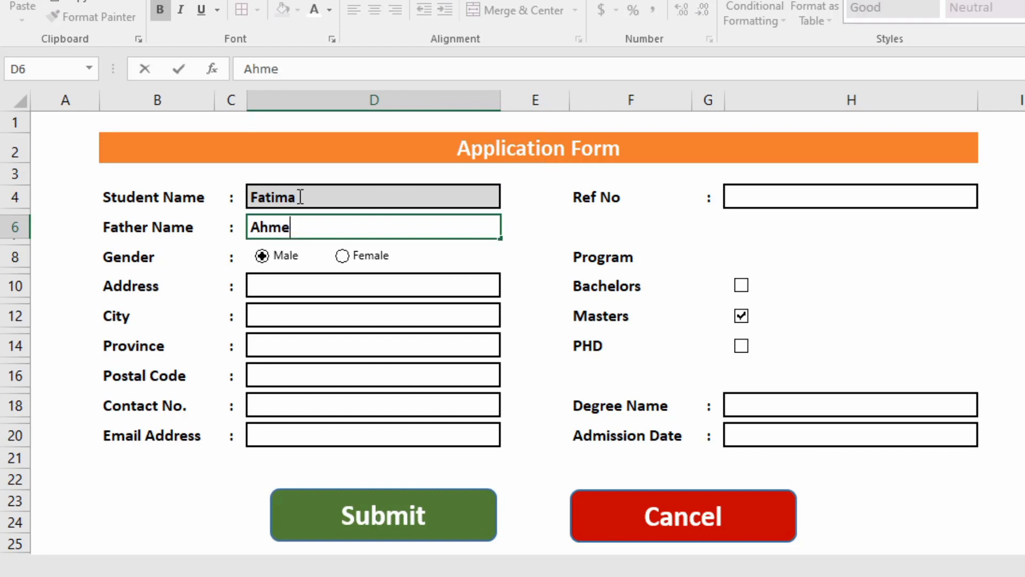
{"action": "key", "text": "Return"}
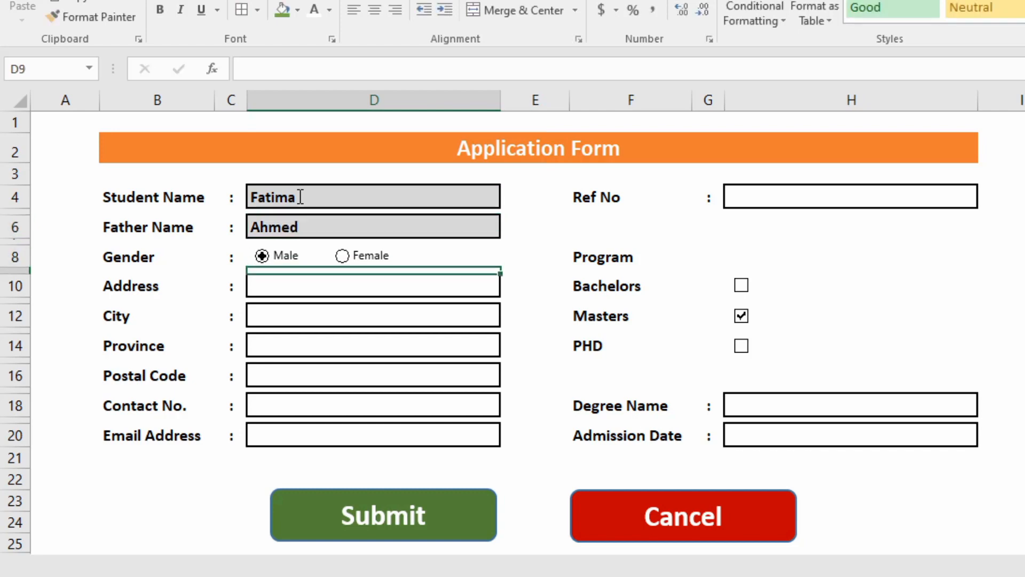
Set the gender to Female and enter the address and city.
{"action": "left_click", "coordinate": [342, 256]}
{"action": "left_click", "coordinate": [348, 285]}
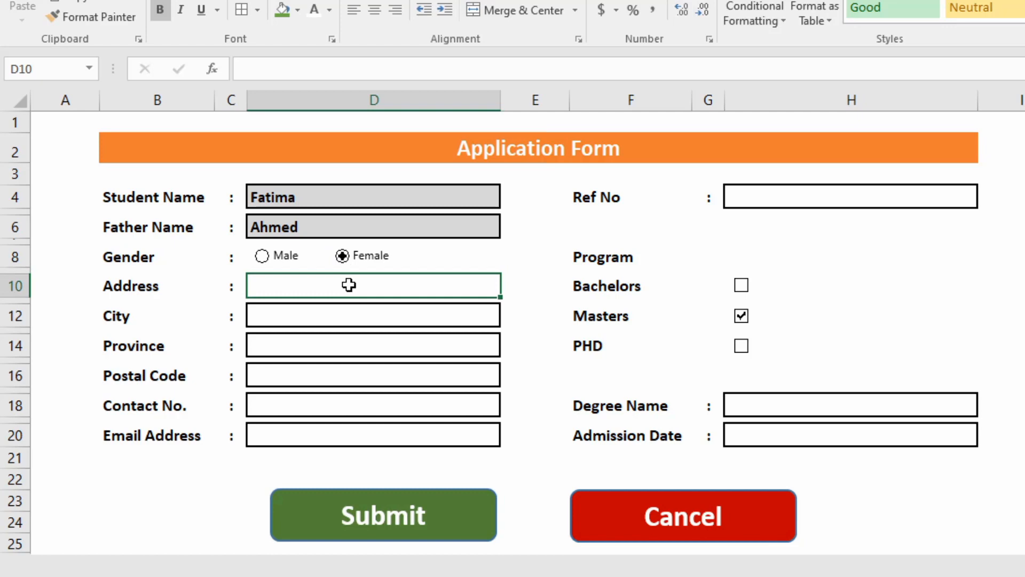
{"action": "type", "text": "Kar"}
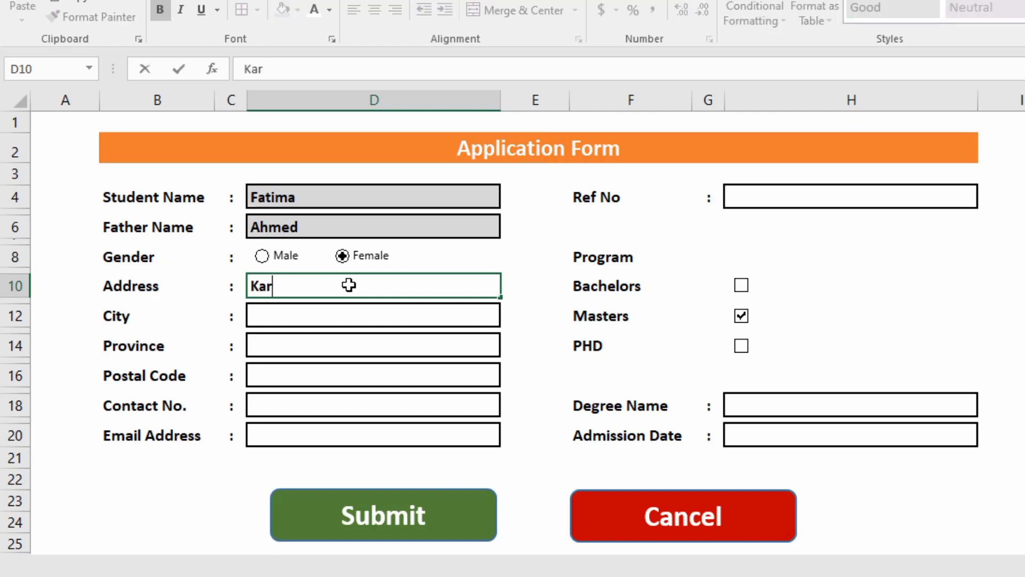
{"action": "type", "text": "taz"}
{"action": "key", "text": "Return"}
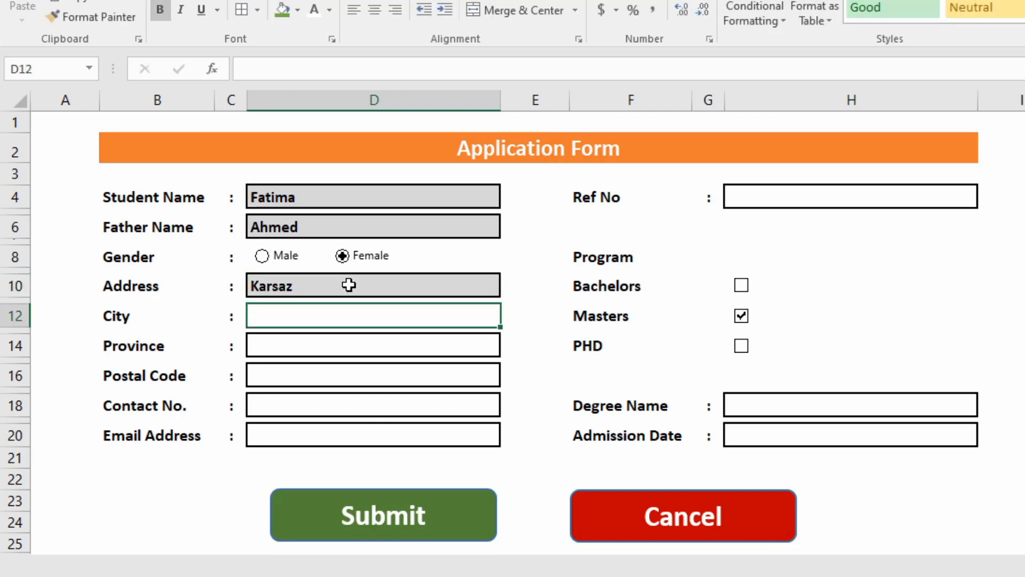
{"action": "type", "text": "A"}
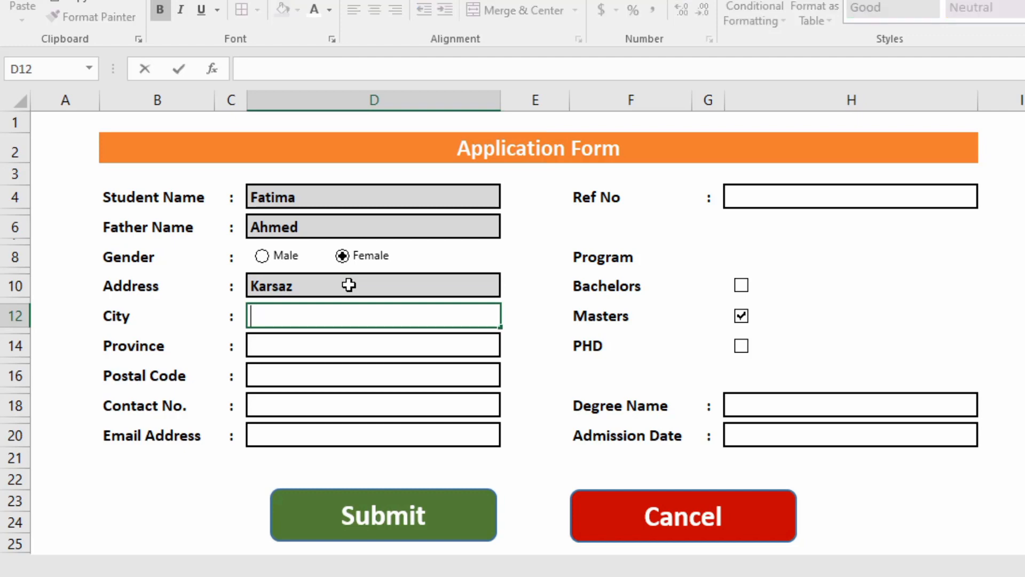
{"action": "type", "text": "Karachj"}
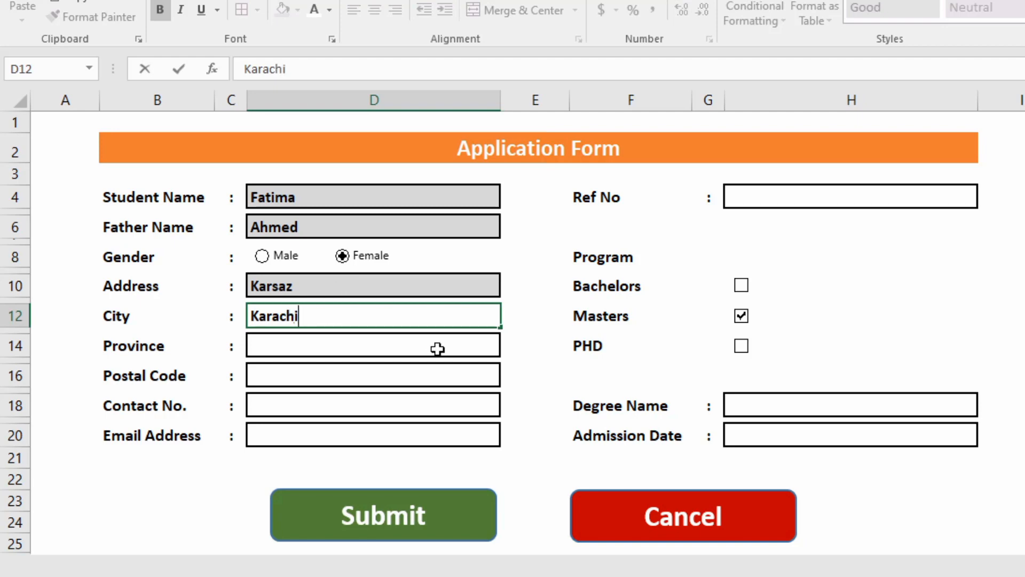
{"action": "key", "text": "Return"}
Choose Sindh as the province, then enter the postal code and contact number.
{"action": "left_click", "coordinate": [508, 347]}
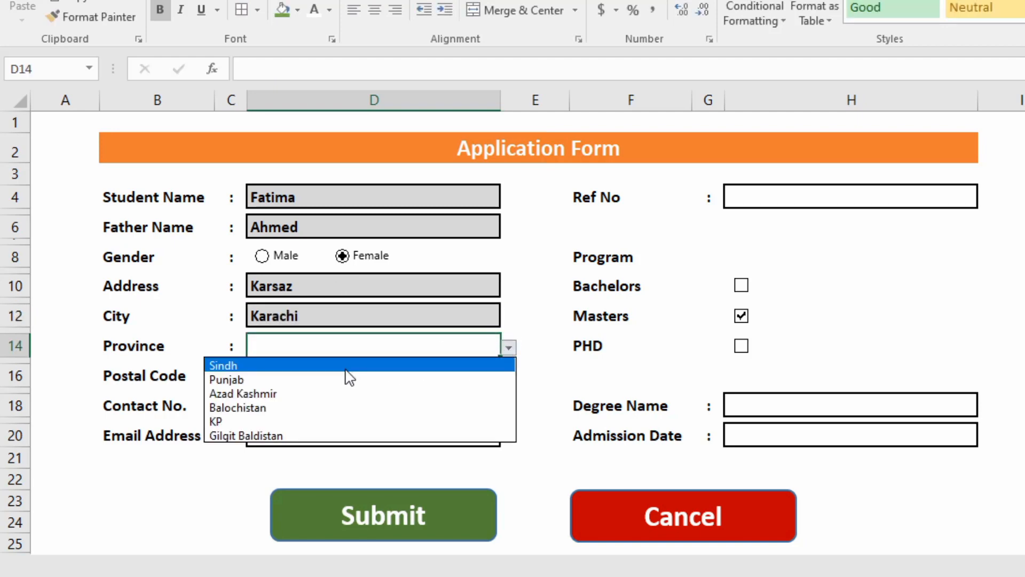
{"action": "left_click", "coordinate": [346, 369]}
{"action": "left_click", "coordinate": [356, 378]}
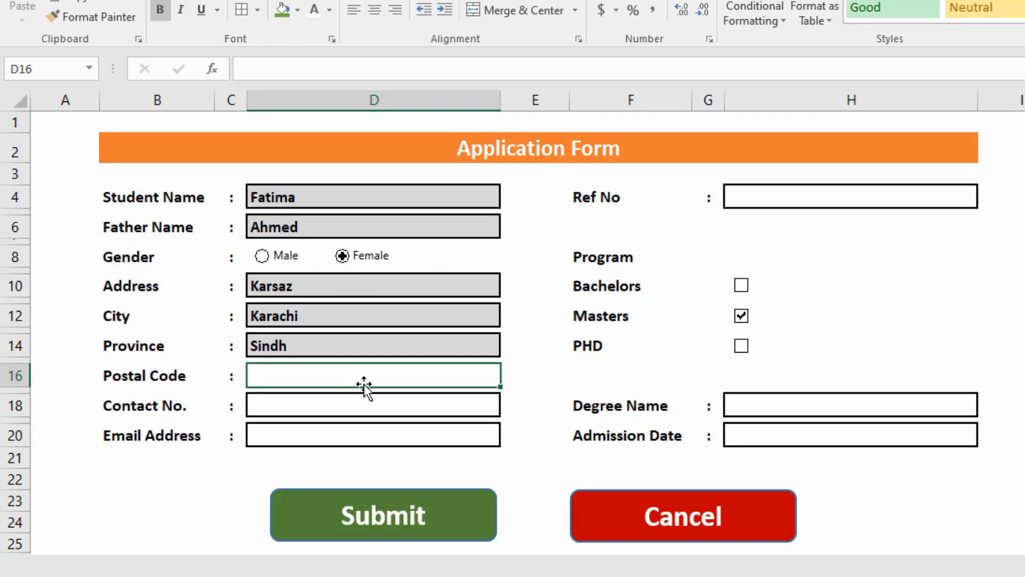
{"action": "type", "text": "75500"}
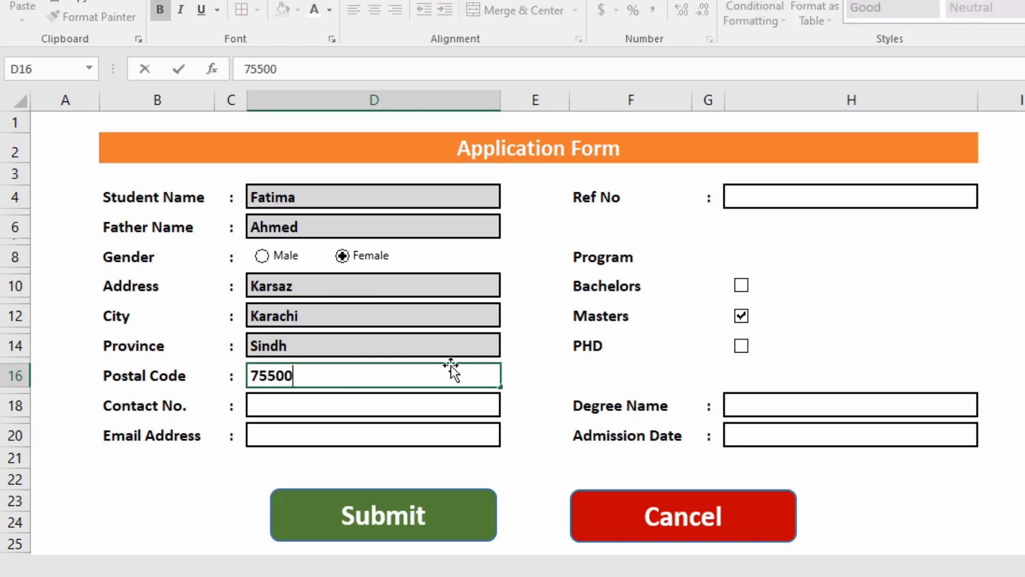
{"action": "key", "text": "Return"}
{"action": "key", "text": "Down"}
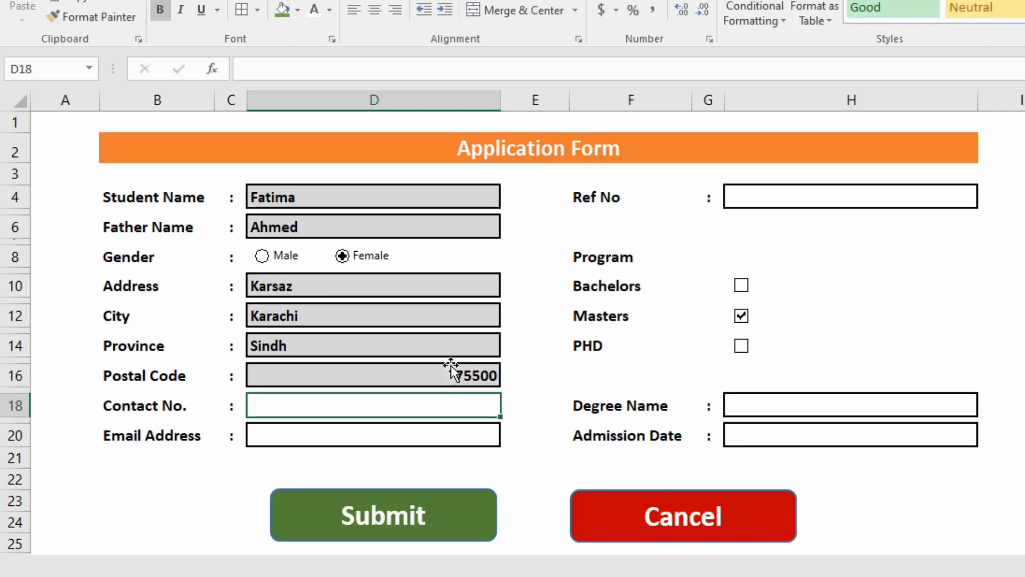
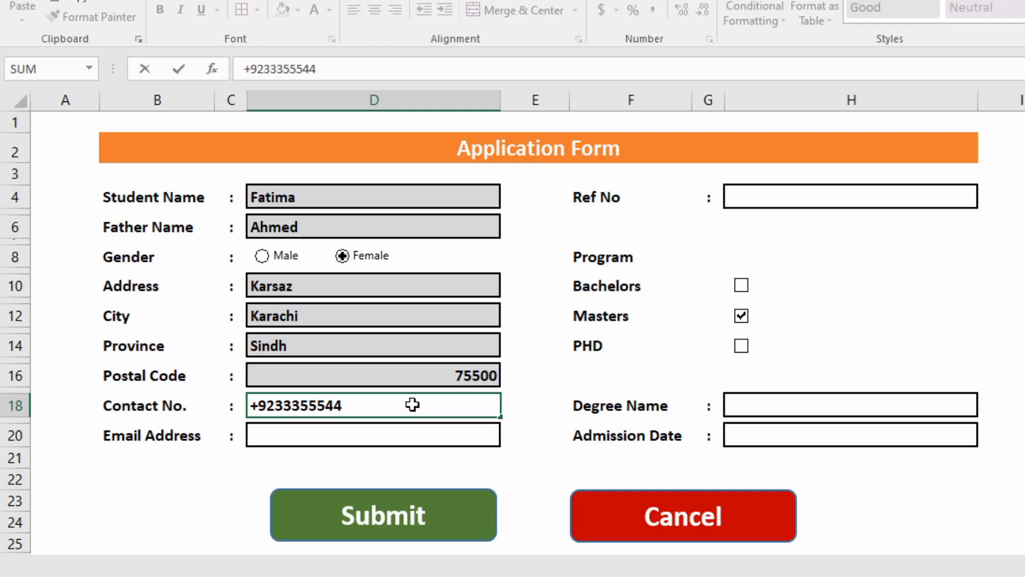
{"action": "key", "text": "Return"}
Enter the student's e-mail address, fixing a typo.
{"action": "left_click", "coordinate": [373, 436]}
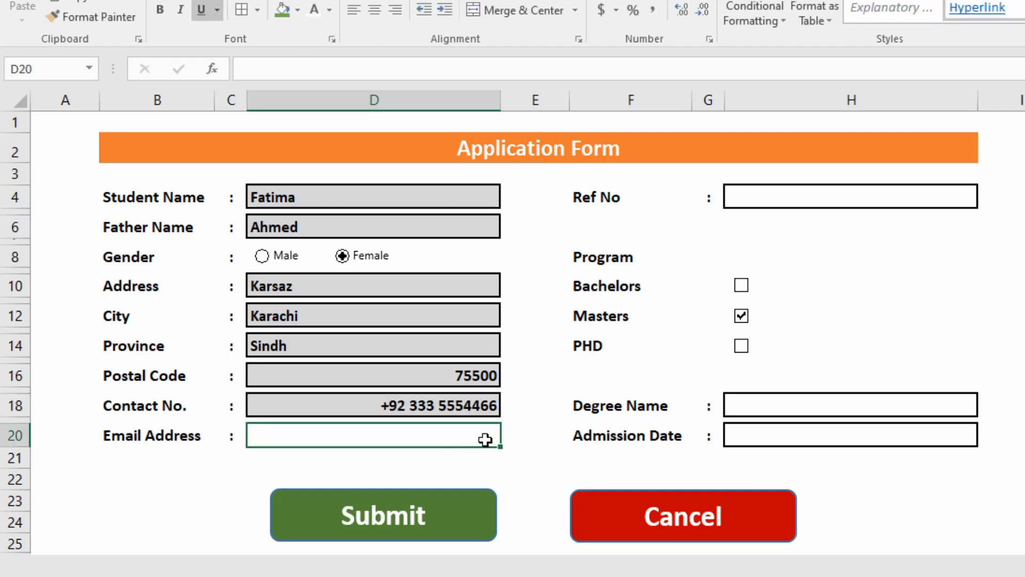
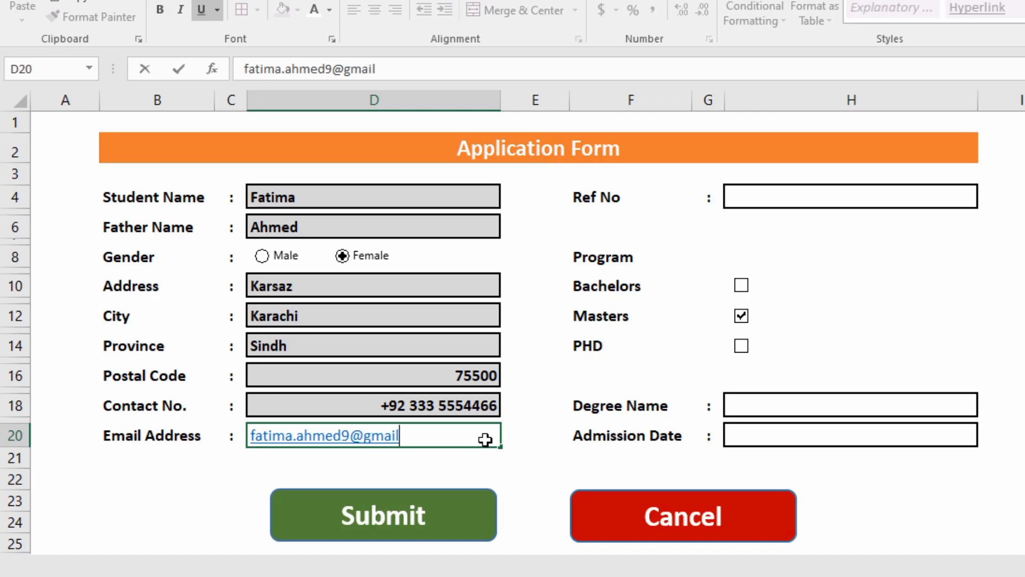
{"action": "key", "text": "Tab"}
{"action": "key", "text": "Tab"}
{"action": "key", "text": "Tab"}
{"action": "key", "text": "Tab"}
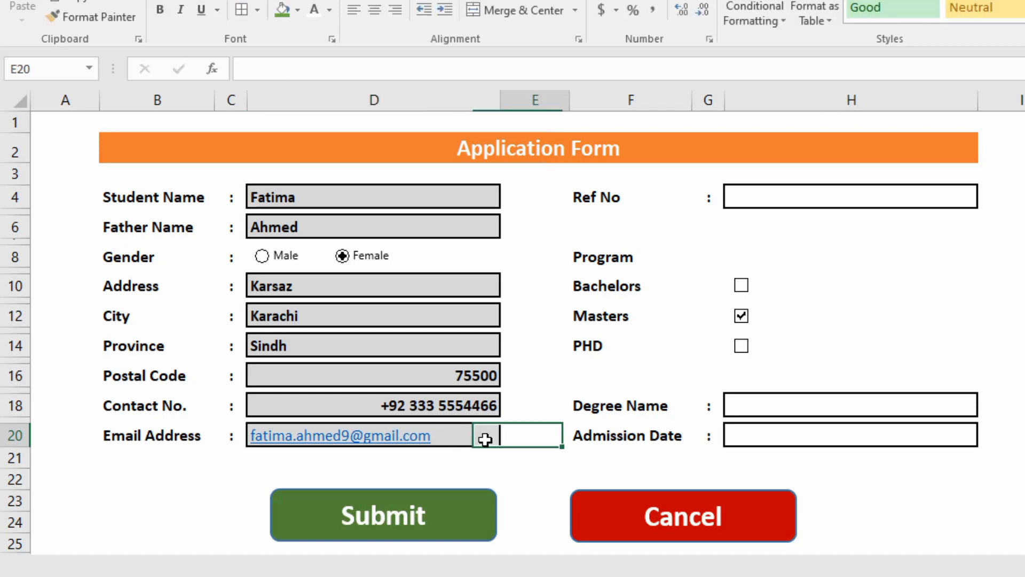
Enter the reference number in H4 and tick the Bachelors programme.
{"action": "key", "text": "Up"}
{"action": "key", "text": "Up"}
{"action": "key", "text": "Up"}
{"action": "key", "text": "Up"}
{"action": "key", "text": "Up"}
{"action": "key", "text": "Up"}
{"action": "key", "text": "Up"}
{"action": "key", "text": "Up"}
{"action": "key", "text": "Up"}
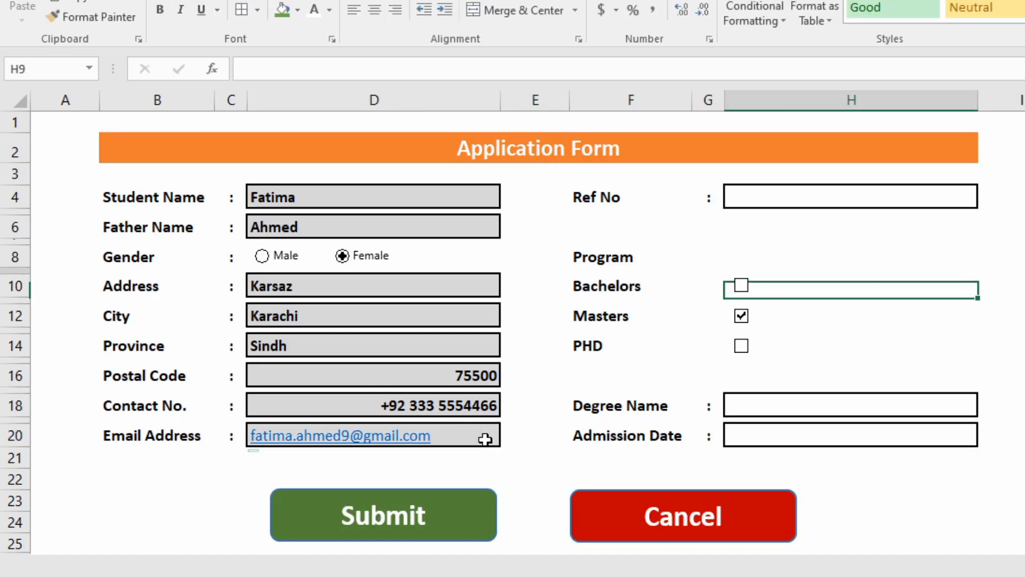
{"action": "key", "text": "Down"}
{"action": "key", "text": "Down"}
{"action": "key", "text": "Up"}
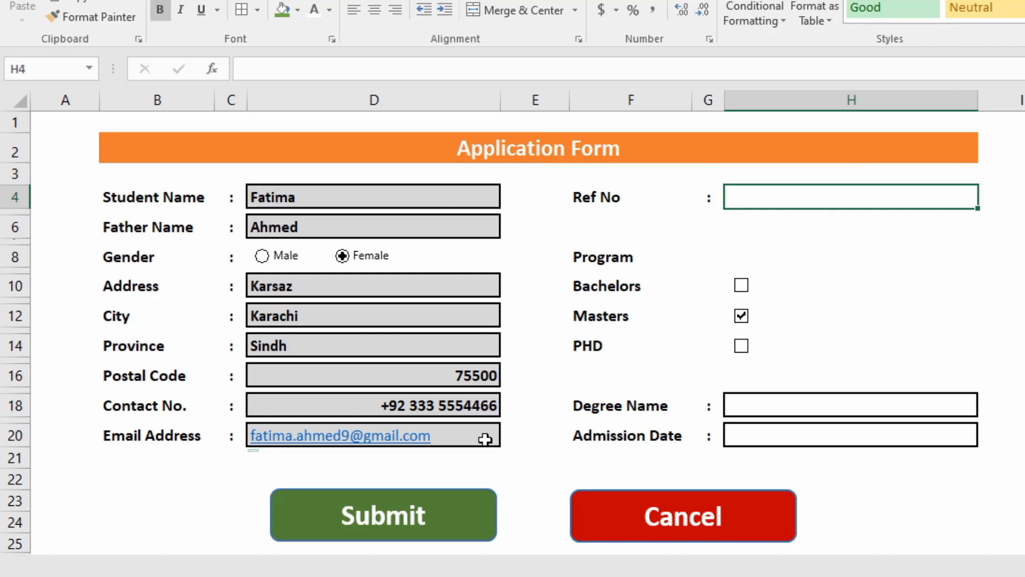
{"action": "type", "text": "BA"}
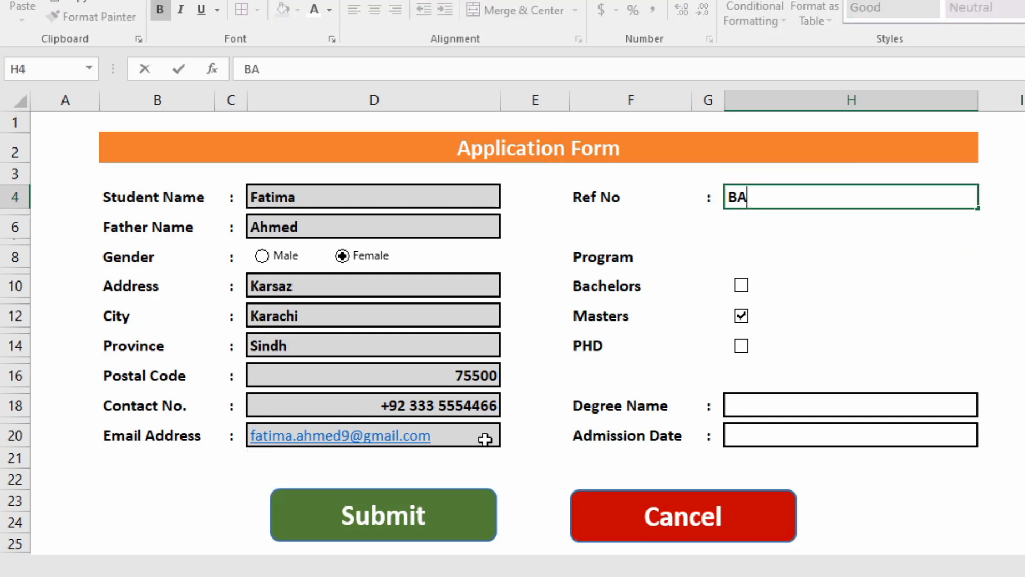
{"action": "type", "text": "C-1002"}
{"action": "key", "text": "Return"}
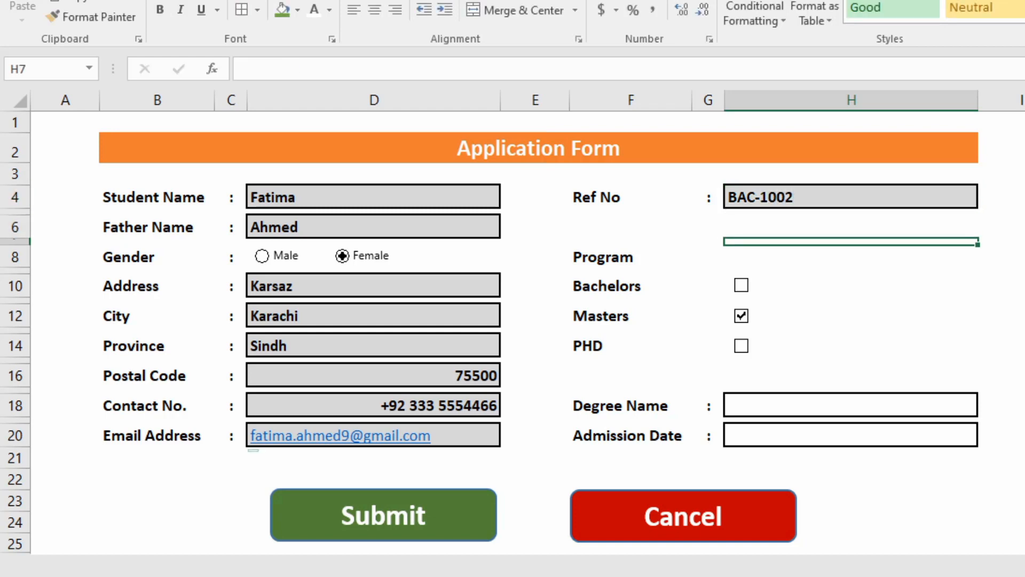
{"action": "left_click", "coordinate": [741, 285]}
Choose BCS as the degree, enter admission date 19/11/2022, and submit the form.
{"action": "left_click", "coordinate": [836, 408]}
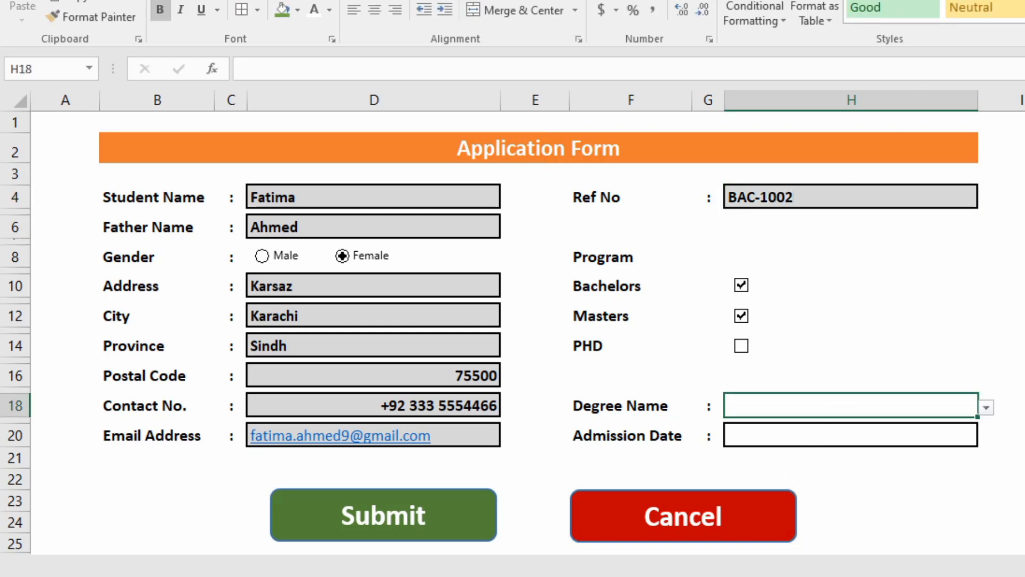
{"action": "left_click", "coordinate": [986, 407]}
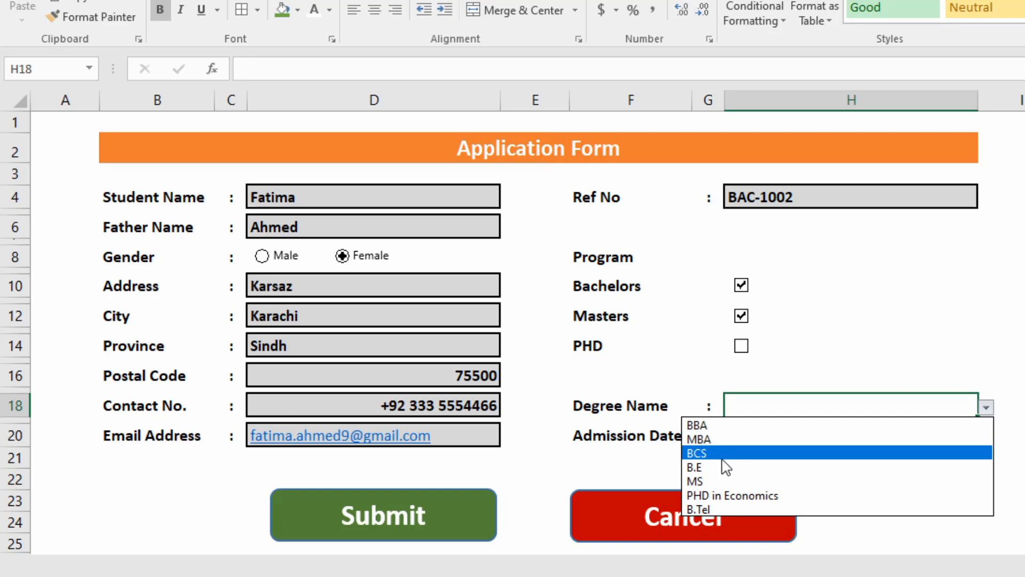
{"action": "left_click", "coordinate": [726, 453]}
{"action": "left_click", "coordinate": [780, 434]}
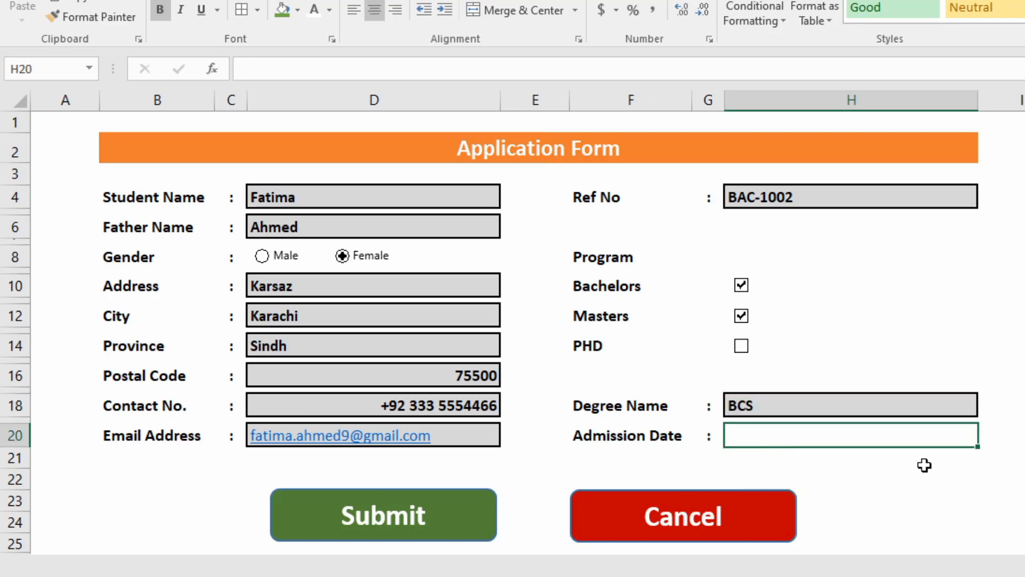
{"action": "type", "text": "0"}
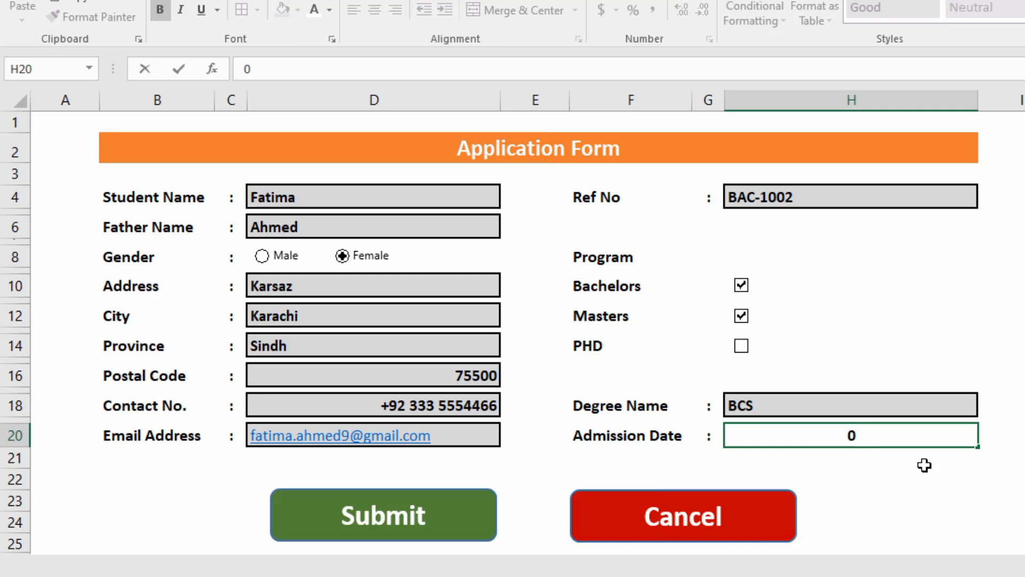
{"action": "key", "text": "BackSpace"}
{"action": "type", "text": "19/11/2022"}
{"action": "key", "text": "Return"}
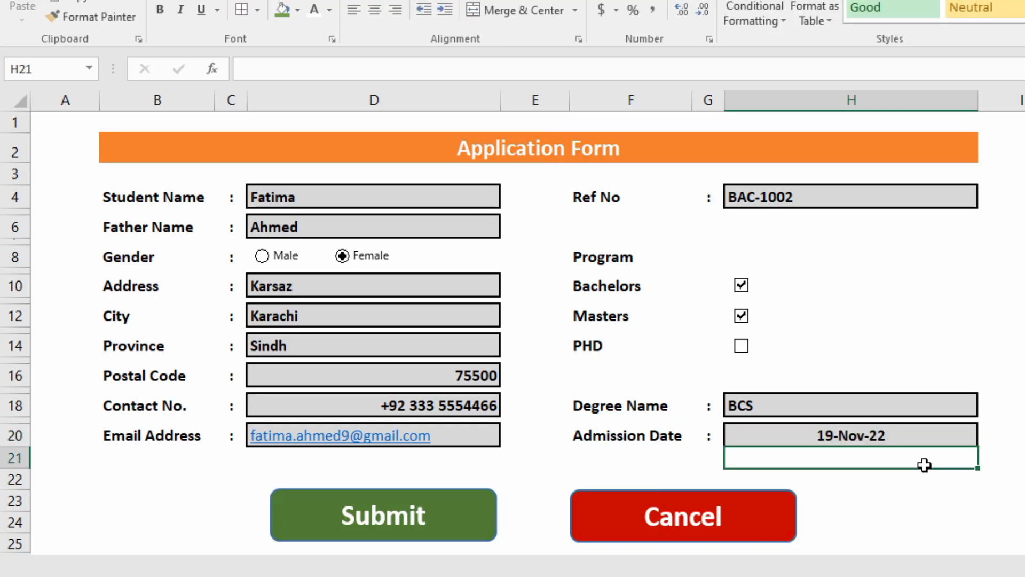
{"action": "left_click", "coordinate": [368, 529]}
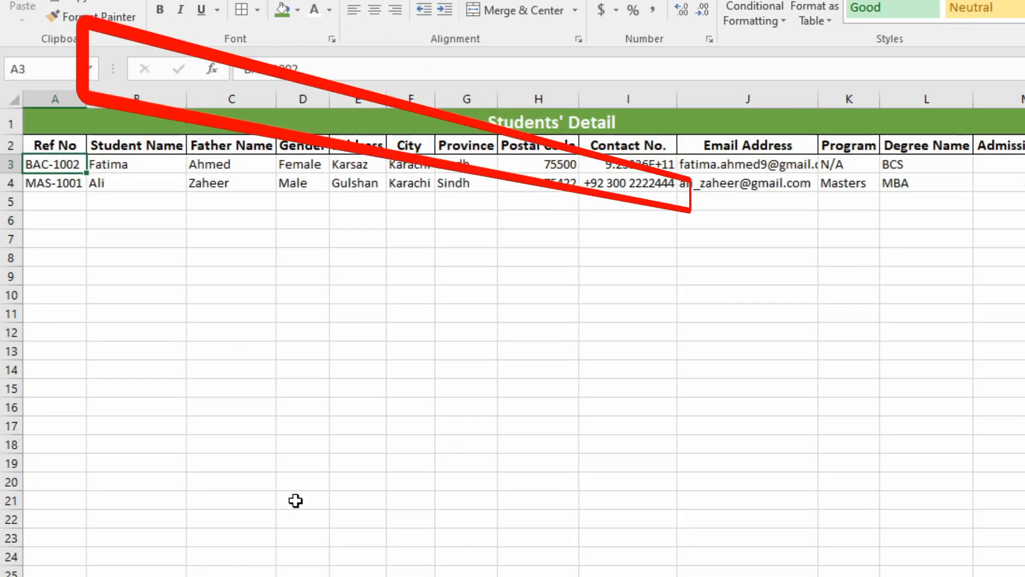
Check the new record in row 3 of Students' Detail, then return to the Application Form.
{"action": "mouse_move", "coordinate": [50, 162]}
{"action": "left_mouse_down"}
{"action": "mouse_move", "coordinate": [784, 160]}
{"action": "mouse_move", "coordinate": [1011, 171]}
{"action": "left_mouse_up"}
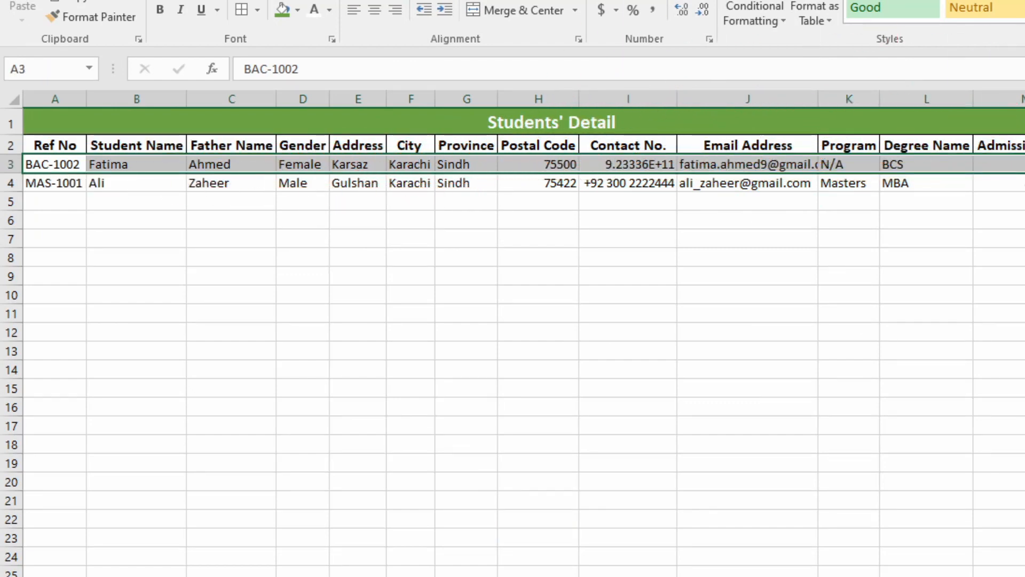
{"action": "key", "text": "ctrl+Page_Up"}
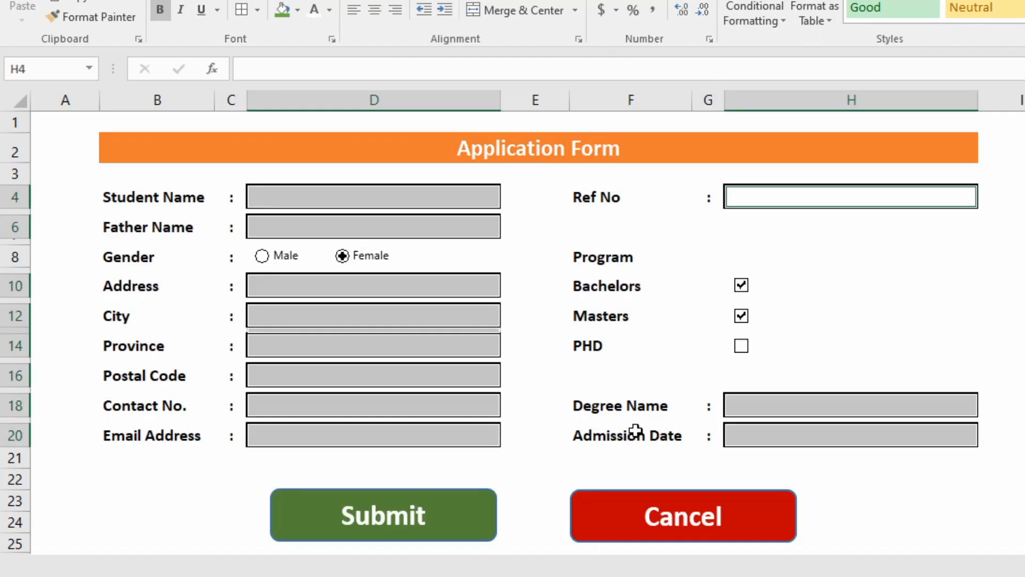
Untick Masters, submit the form again, and clear the leftover selections.
{"action": "left_click", "coordinate": [741, 317]}
{"action": "left_click", "coordinate": [487, 506]}
{"action": "left_click", "coordinate": [852, 167]}
{"action": "left_click", "coordinate": [861, 459]}
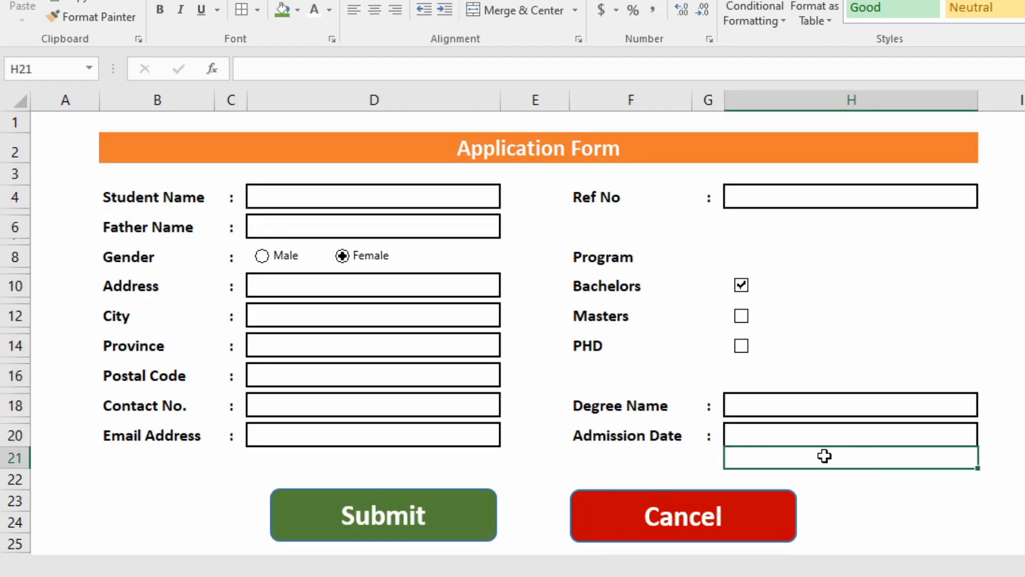
Start a new application with the student's name, father's name, gender Male and address.
{"action": "left_click", "coordinate": [369, 195]}
{"action": "type", "text": "a"}
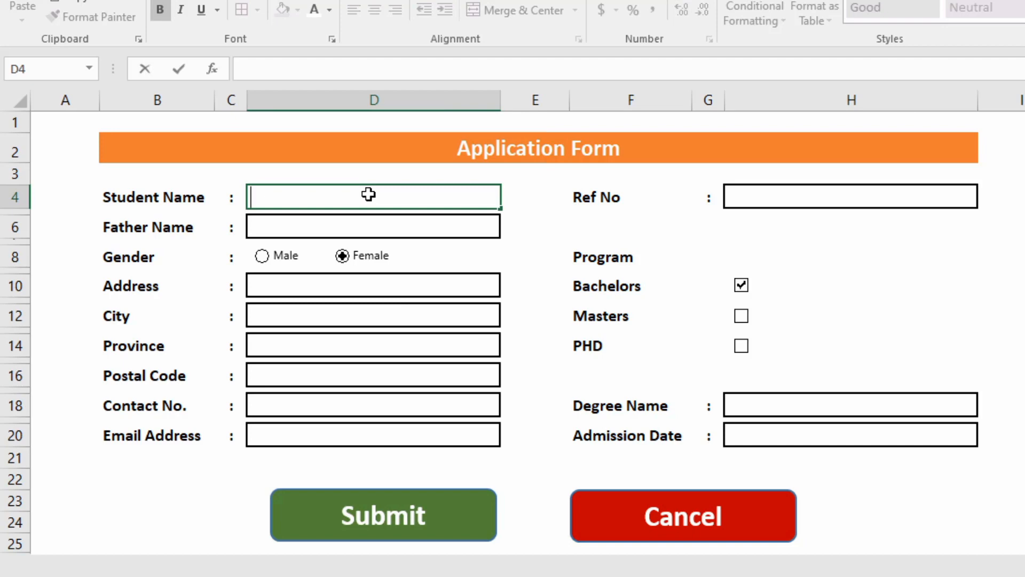
{"action": "type", "text": "Rahim"}
{"action": "key", "text": "Return"}
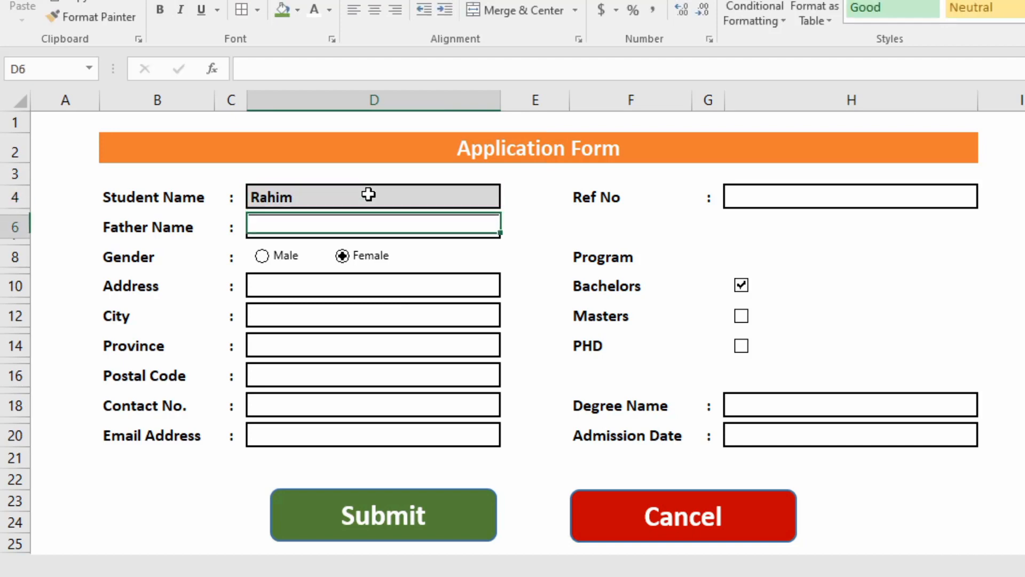
{"action": "type", "text": "Reh"}
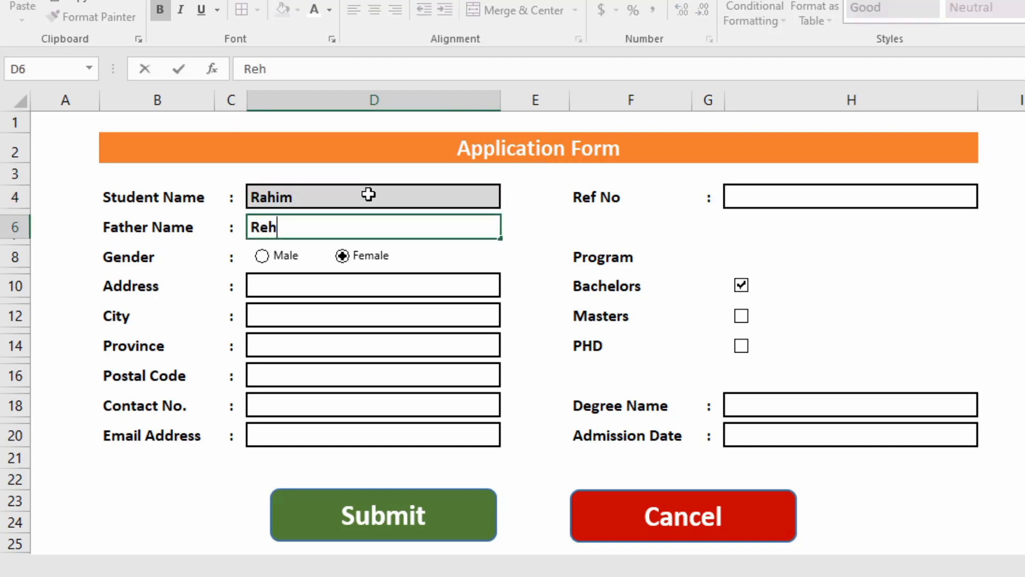
{"action": "key", "text": "BackSpace"}
{"action": "key", "text": "BackSpace"}
{"action": "key", "text": "BackSpace"}
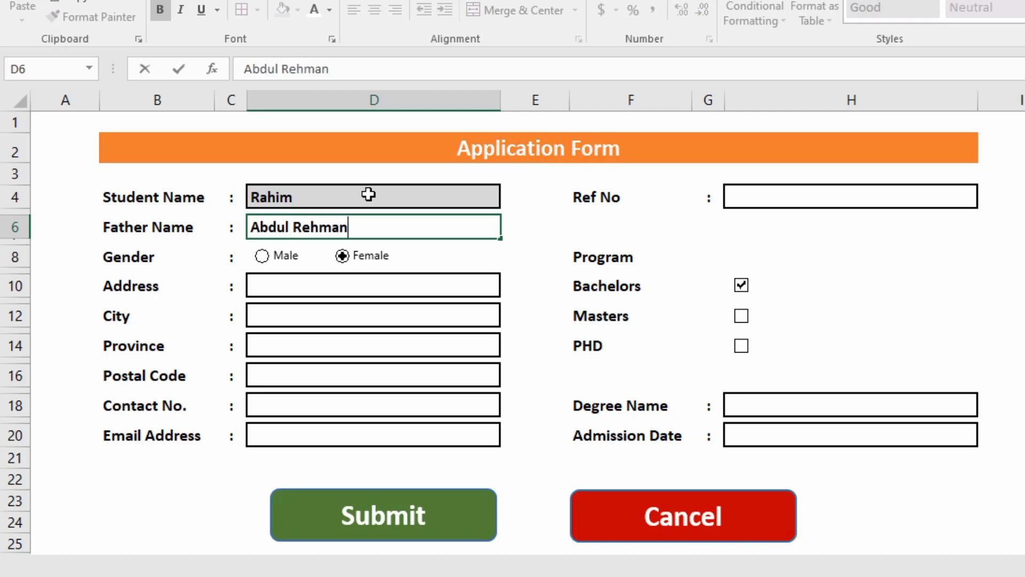
{"action": "left_click", "coordinate": [263, 257]}
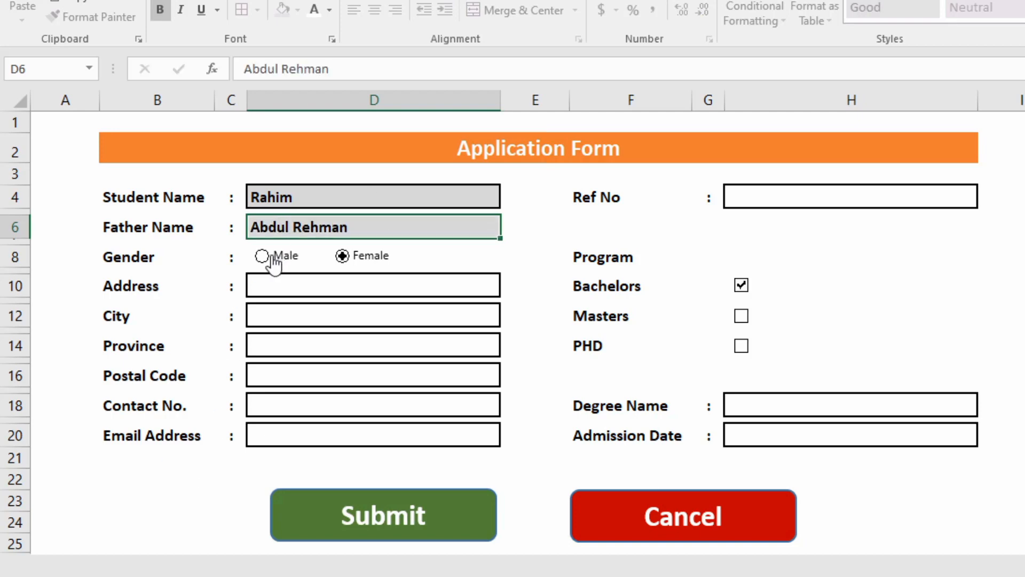
{"action": "left_click", "coordinate": [300, 291]}
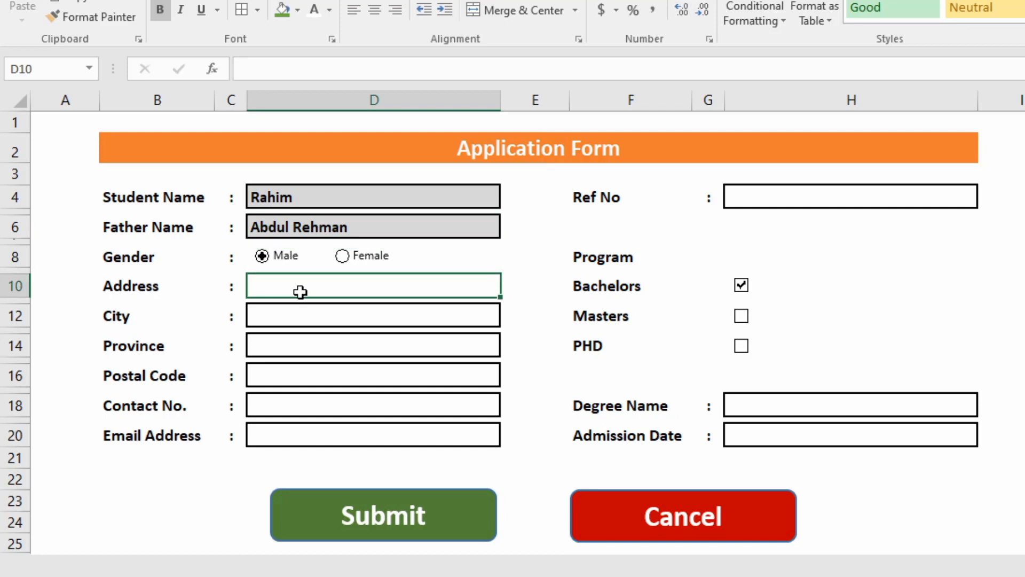
{"action": "type", "text": "gulberg"}
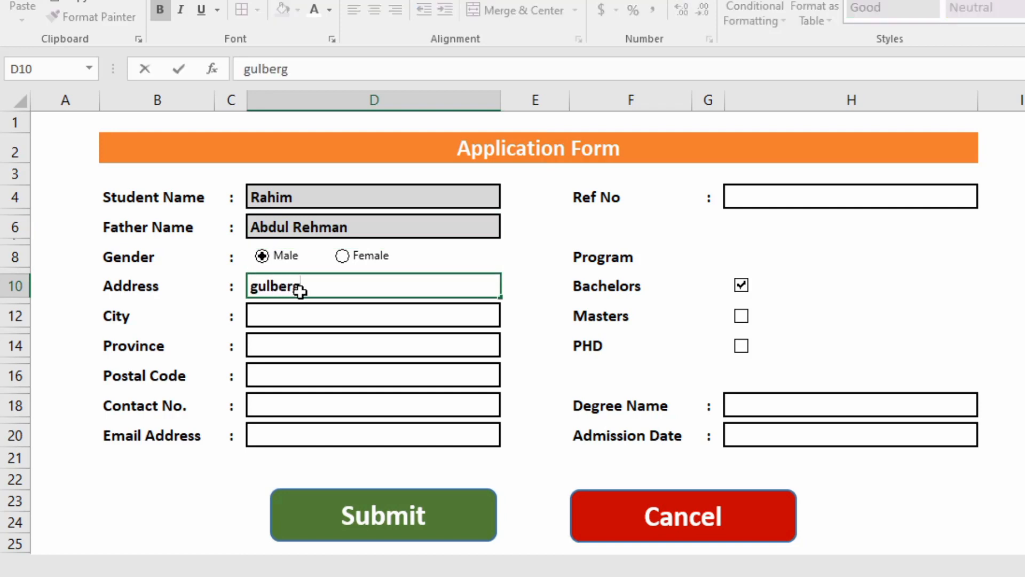
{"action": "left_click", "coordinate": [368, 320]}
Cancel the entry to blank the form, check the Back up Data sheet, and return.
{"action": "left_click", "coordinate": [661, 521]}
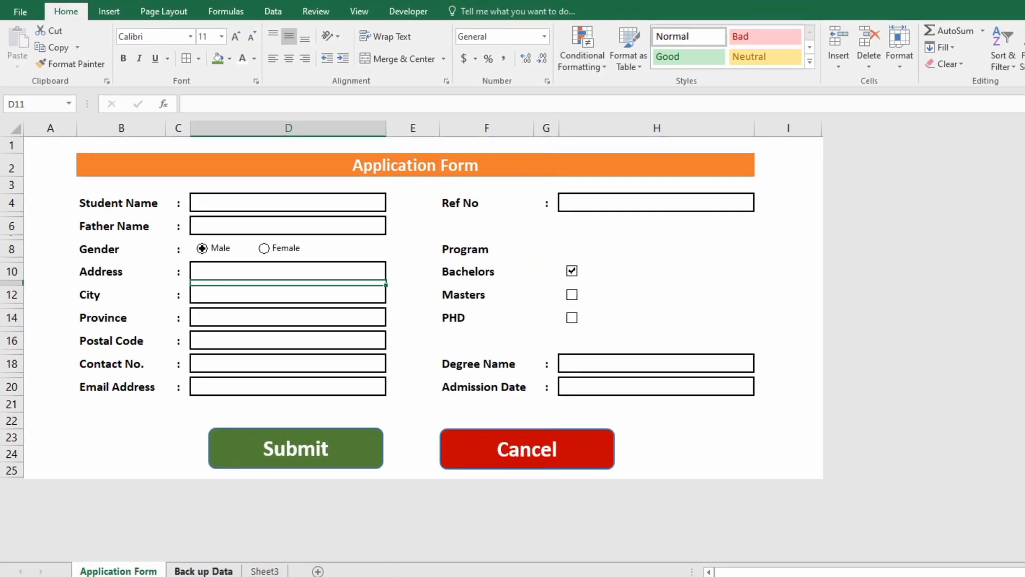
{"action": "left_click", "coordinate": [203, 570]}
{"action": "left_click", "coordinate": [154, 571]}
{"action": "left_click", "coordinate": [424, 247]}
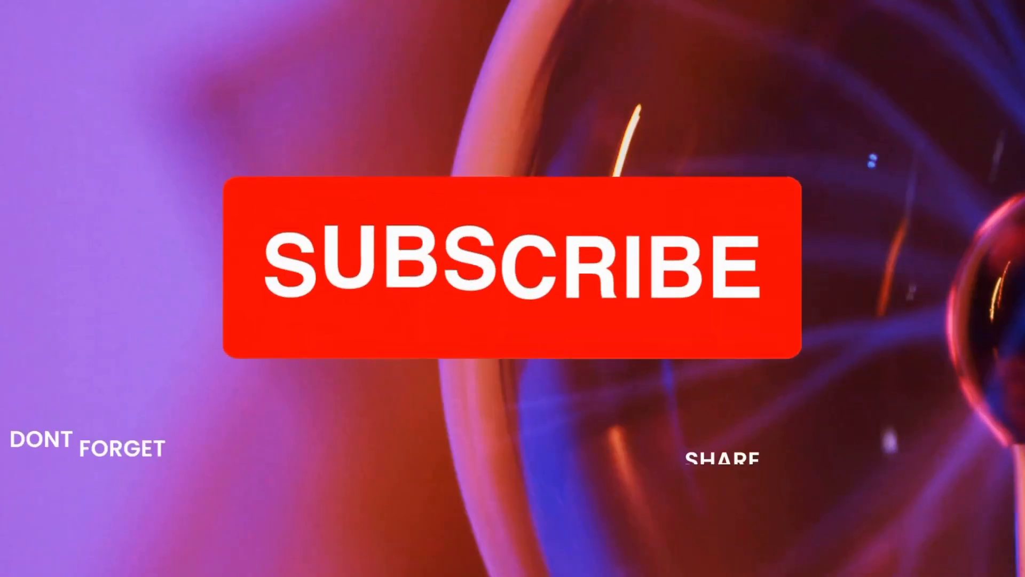